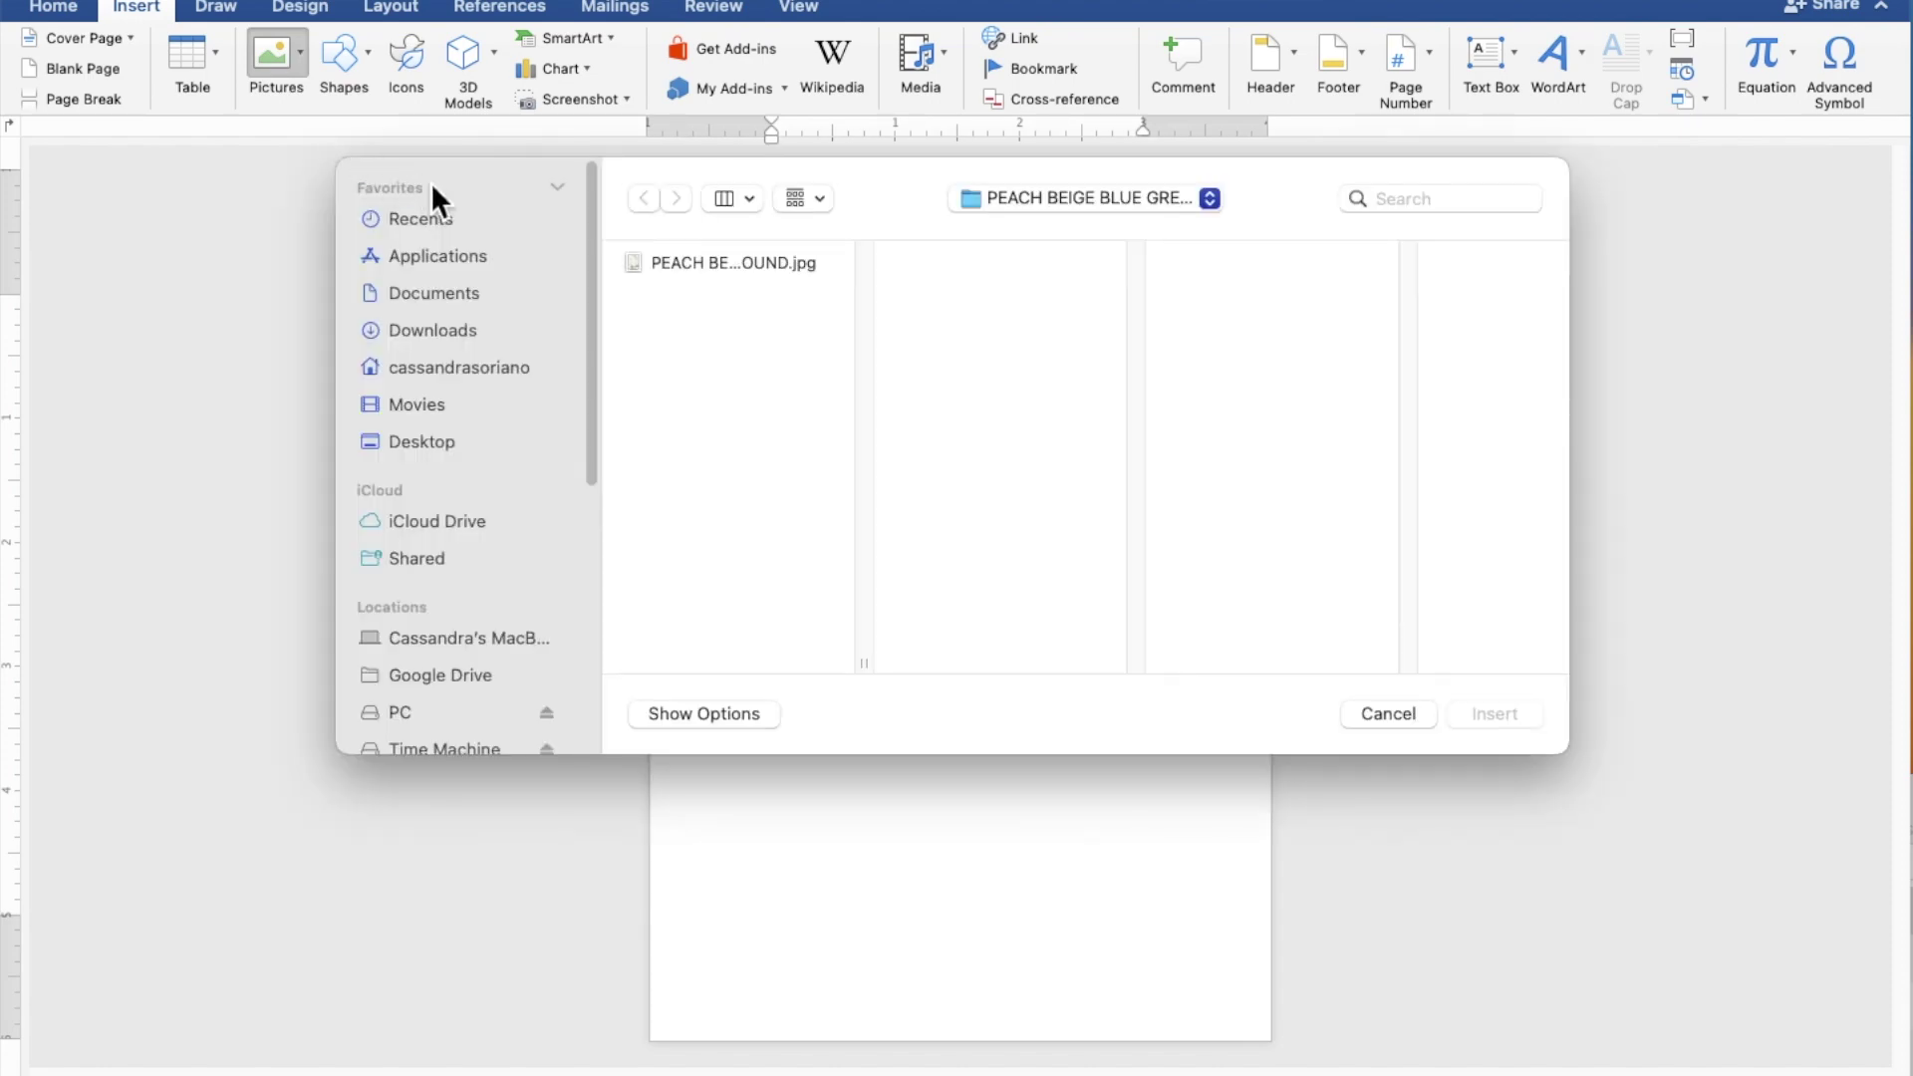
Step: Insert the floral gold-frame JPG and set its text wrapping to Behind Text
click(678, 265)
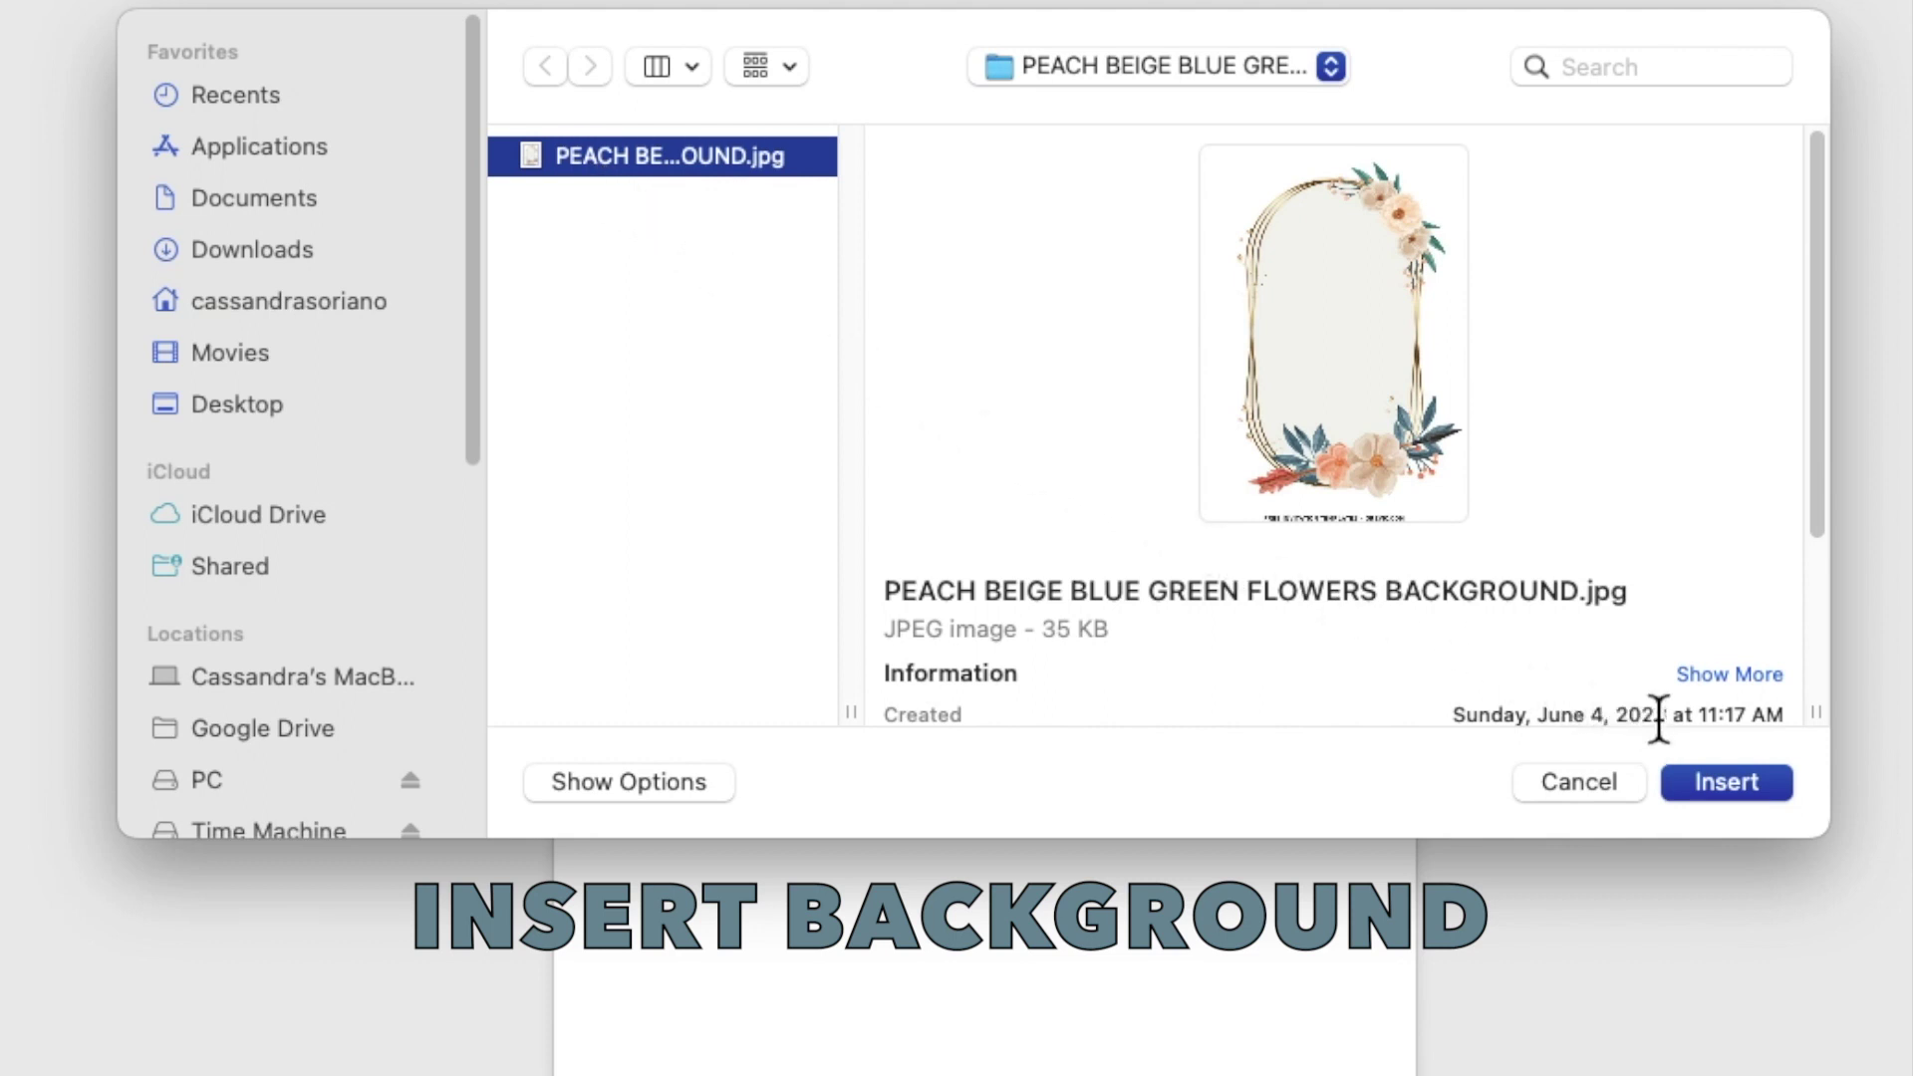
click(1747, 780)
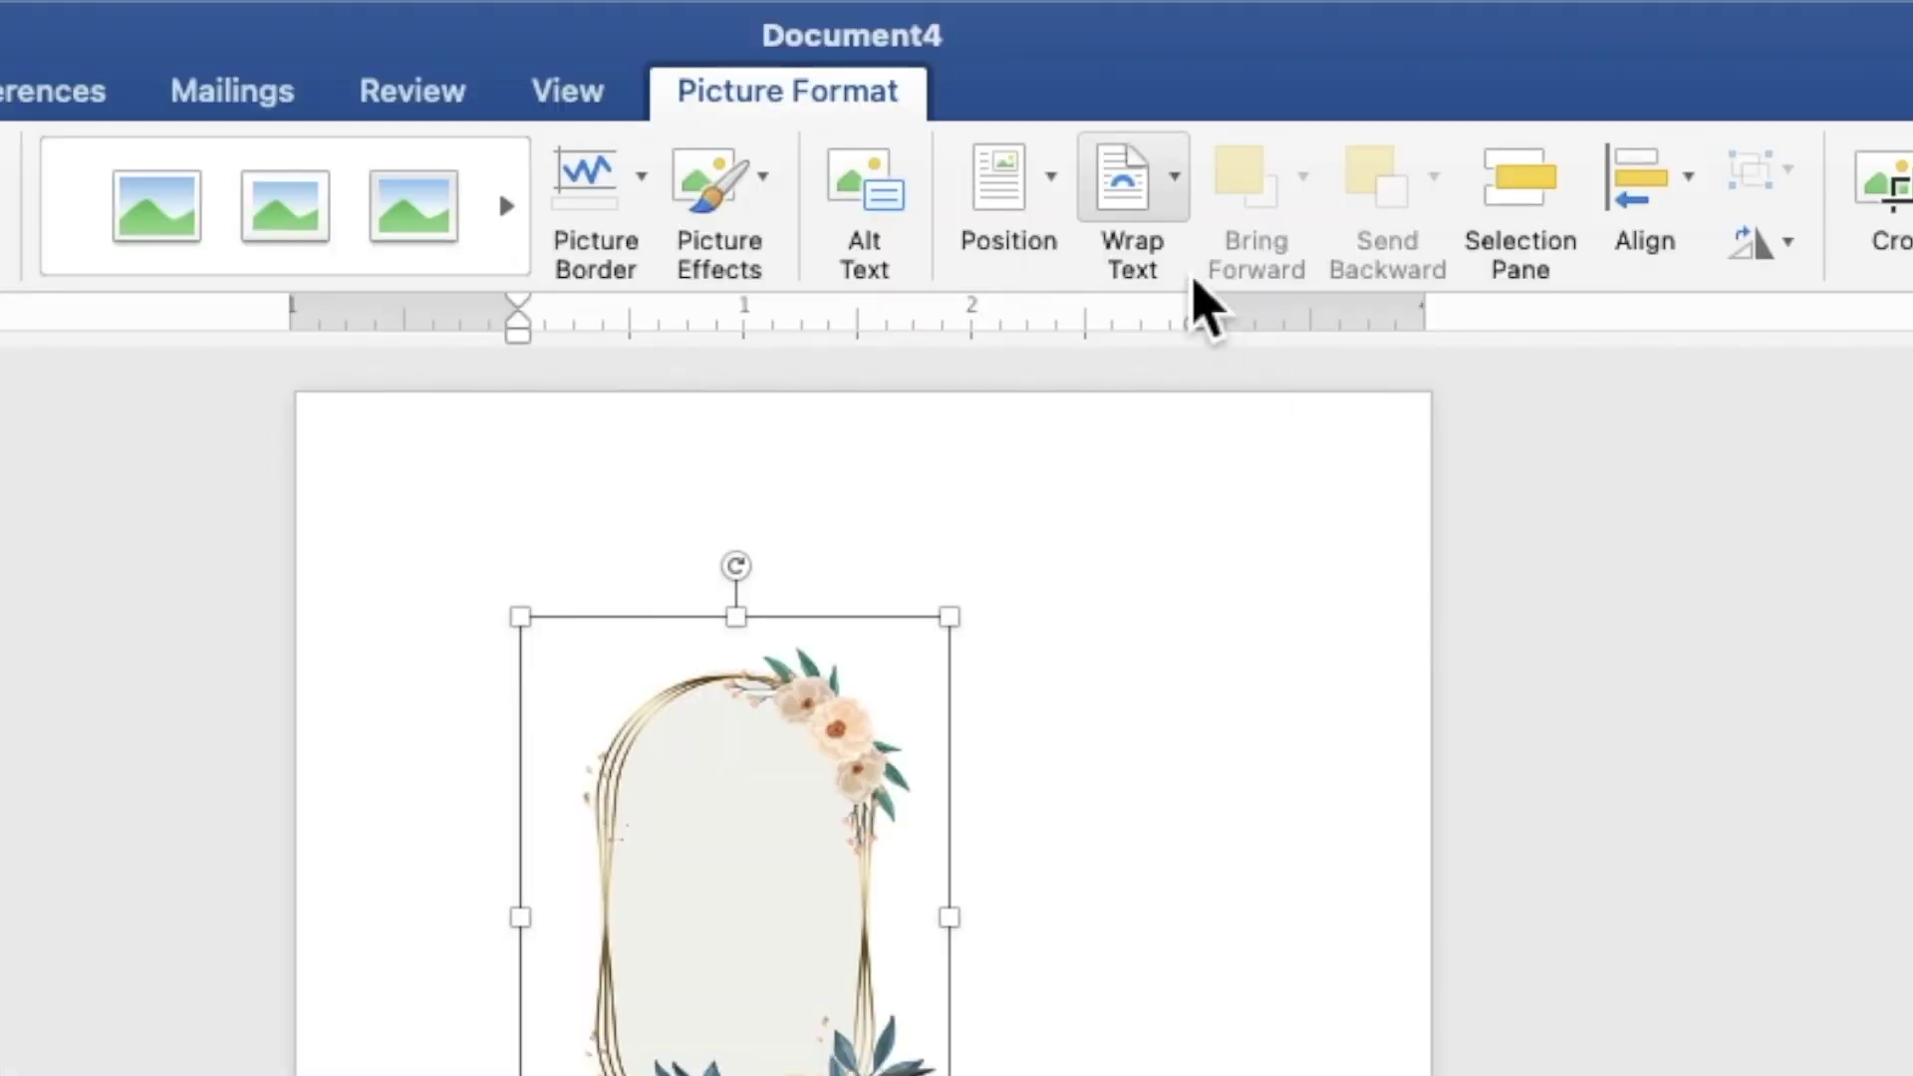
click(1176, 227)
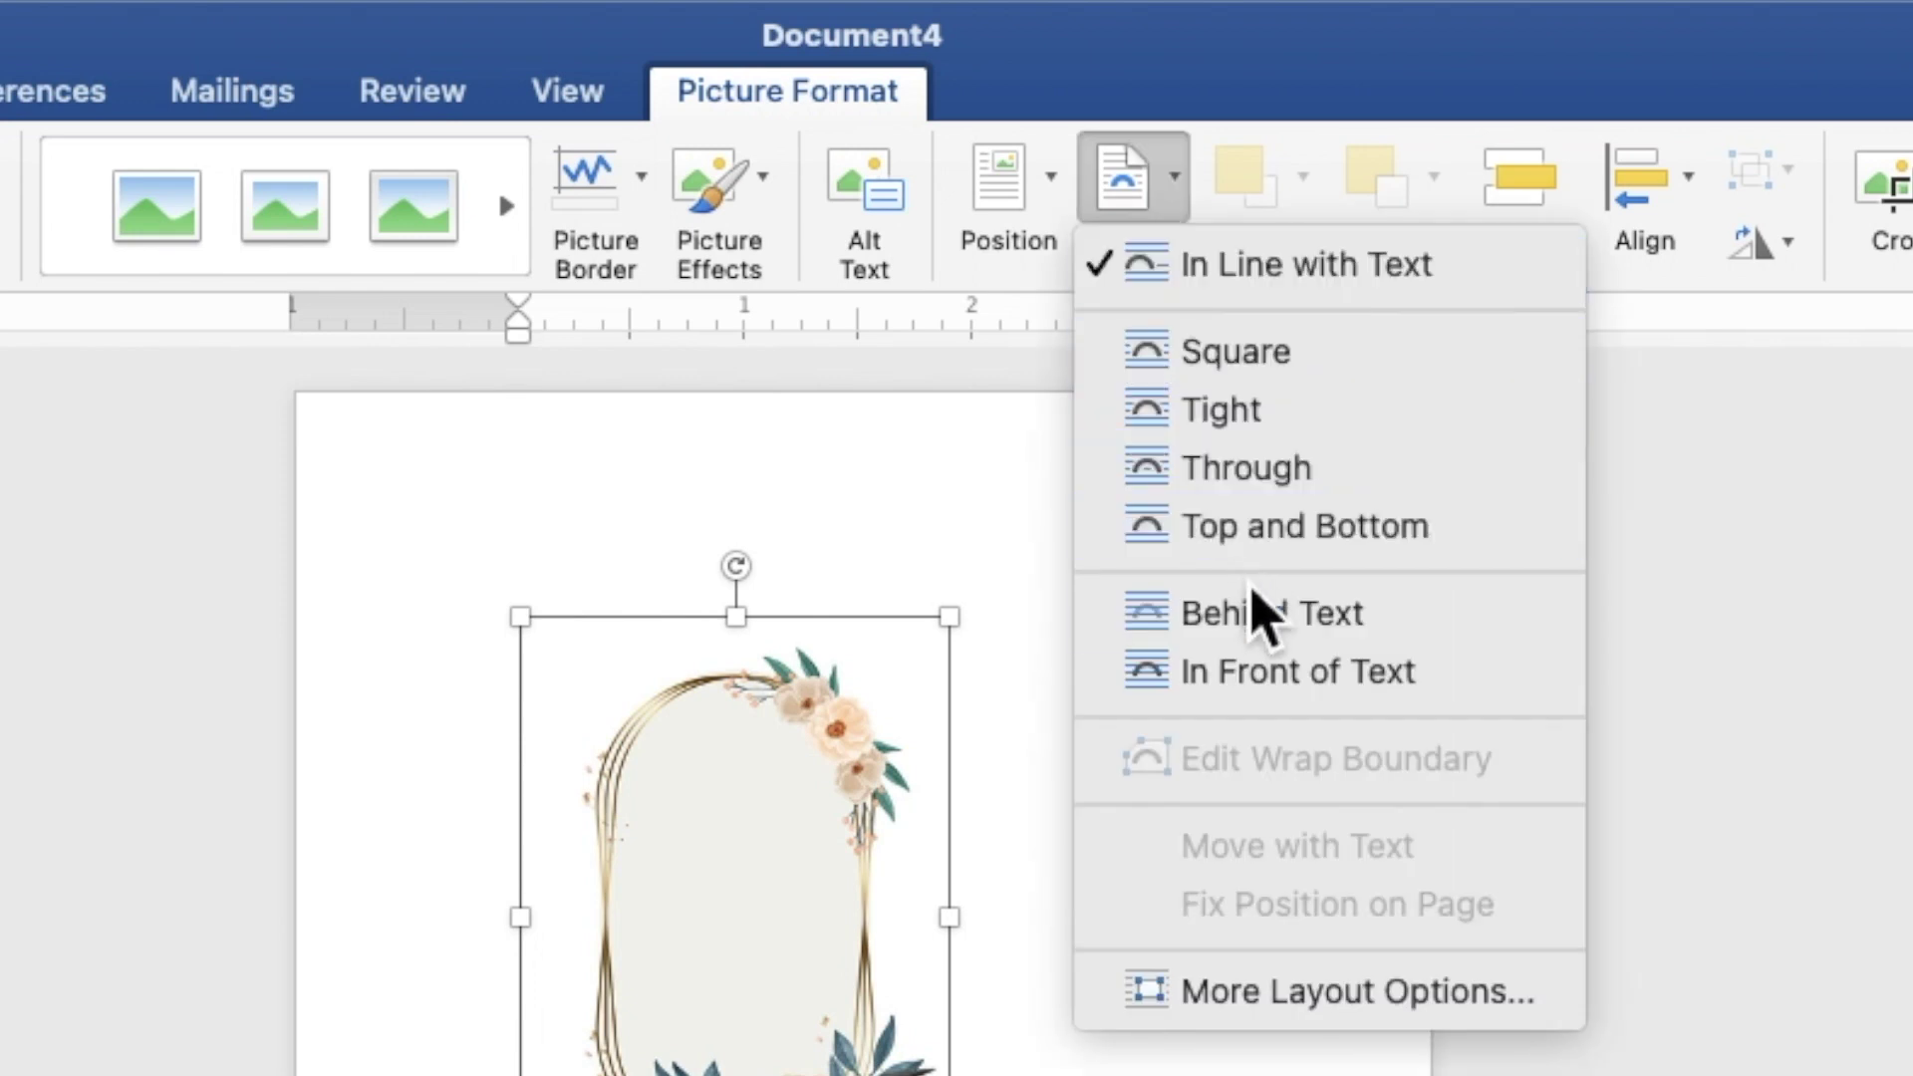
click(1258, 616)
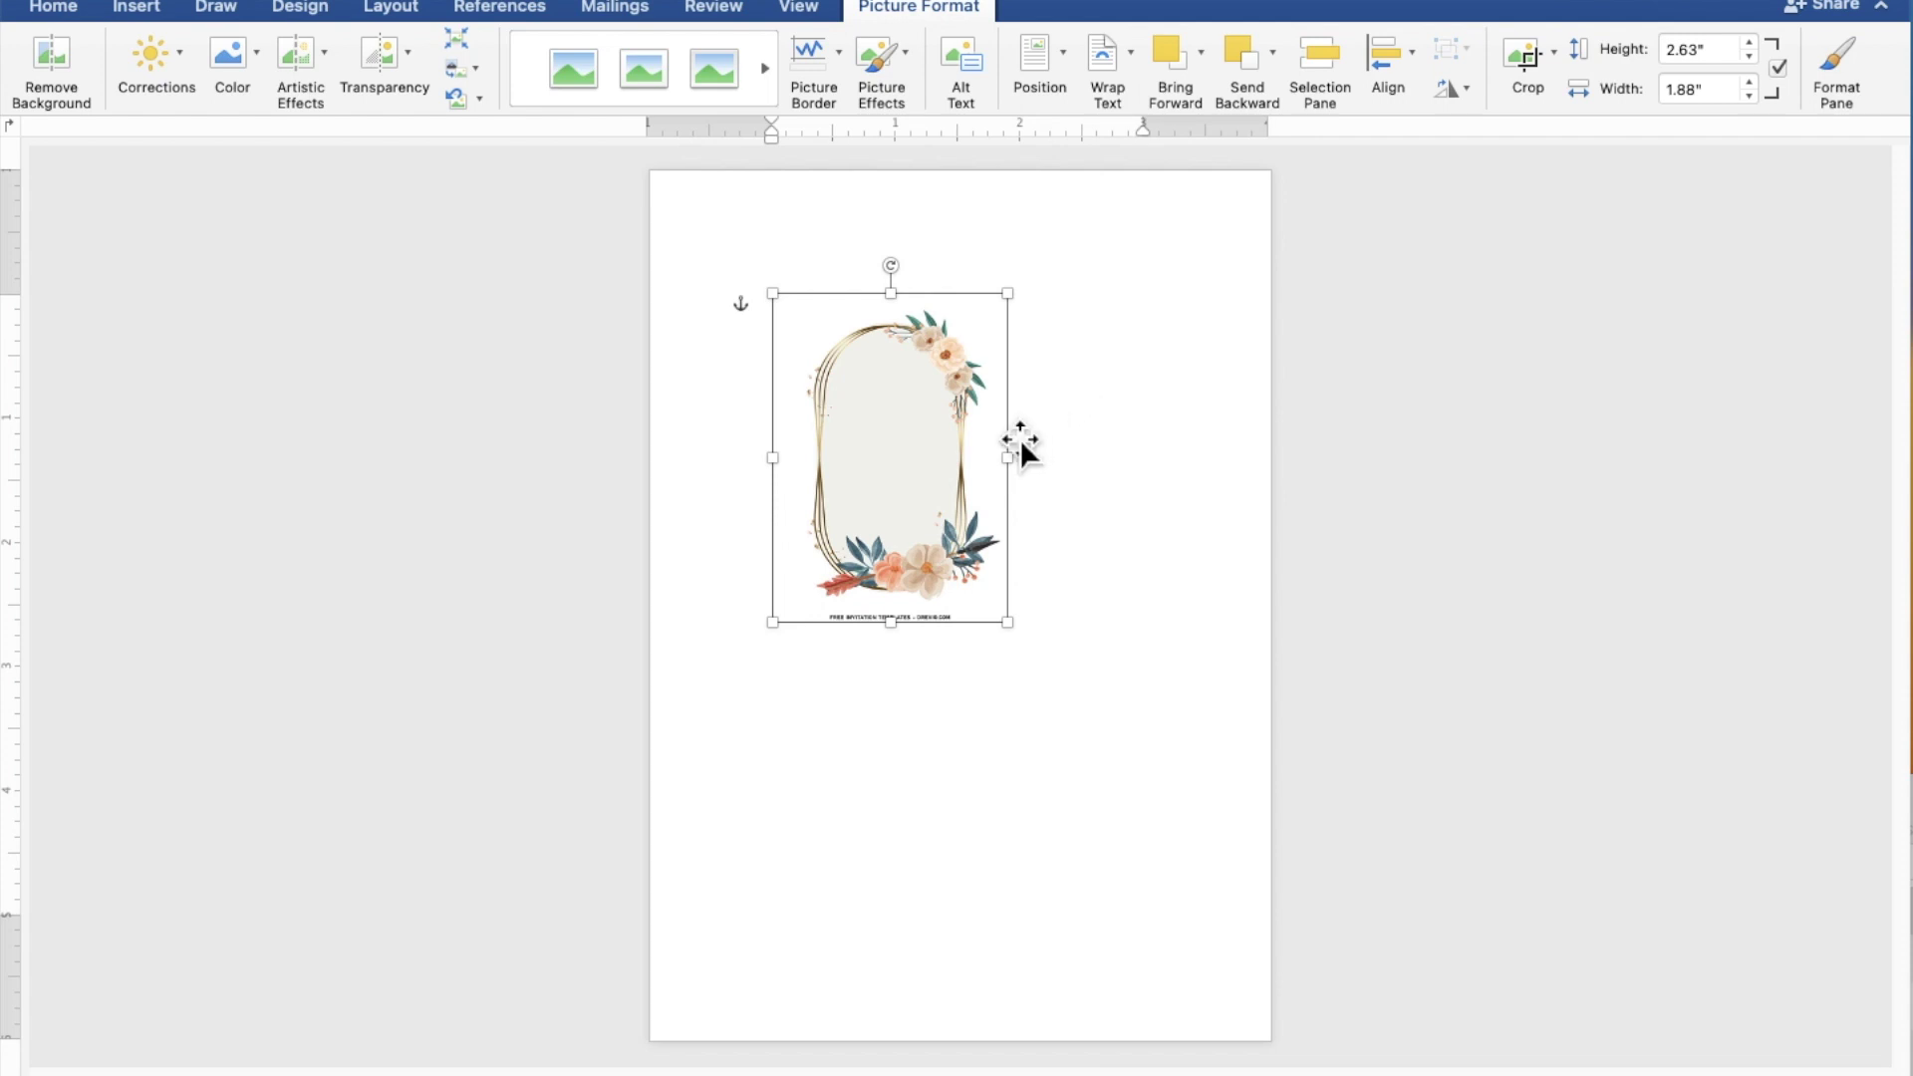
Step: Move the frame to the corner and enlarge it to about 7.17" by 5.12", centred on the page
drag(973, 469, 843, 346)
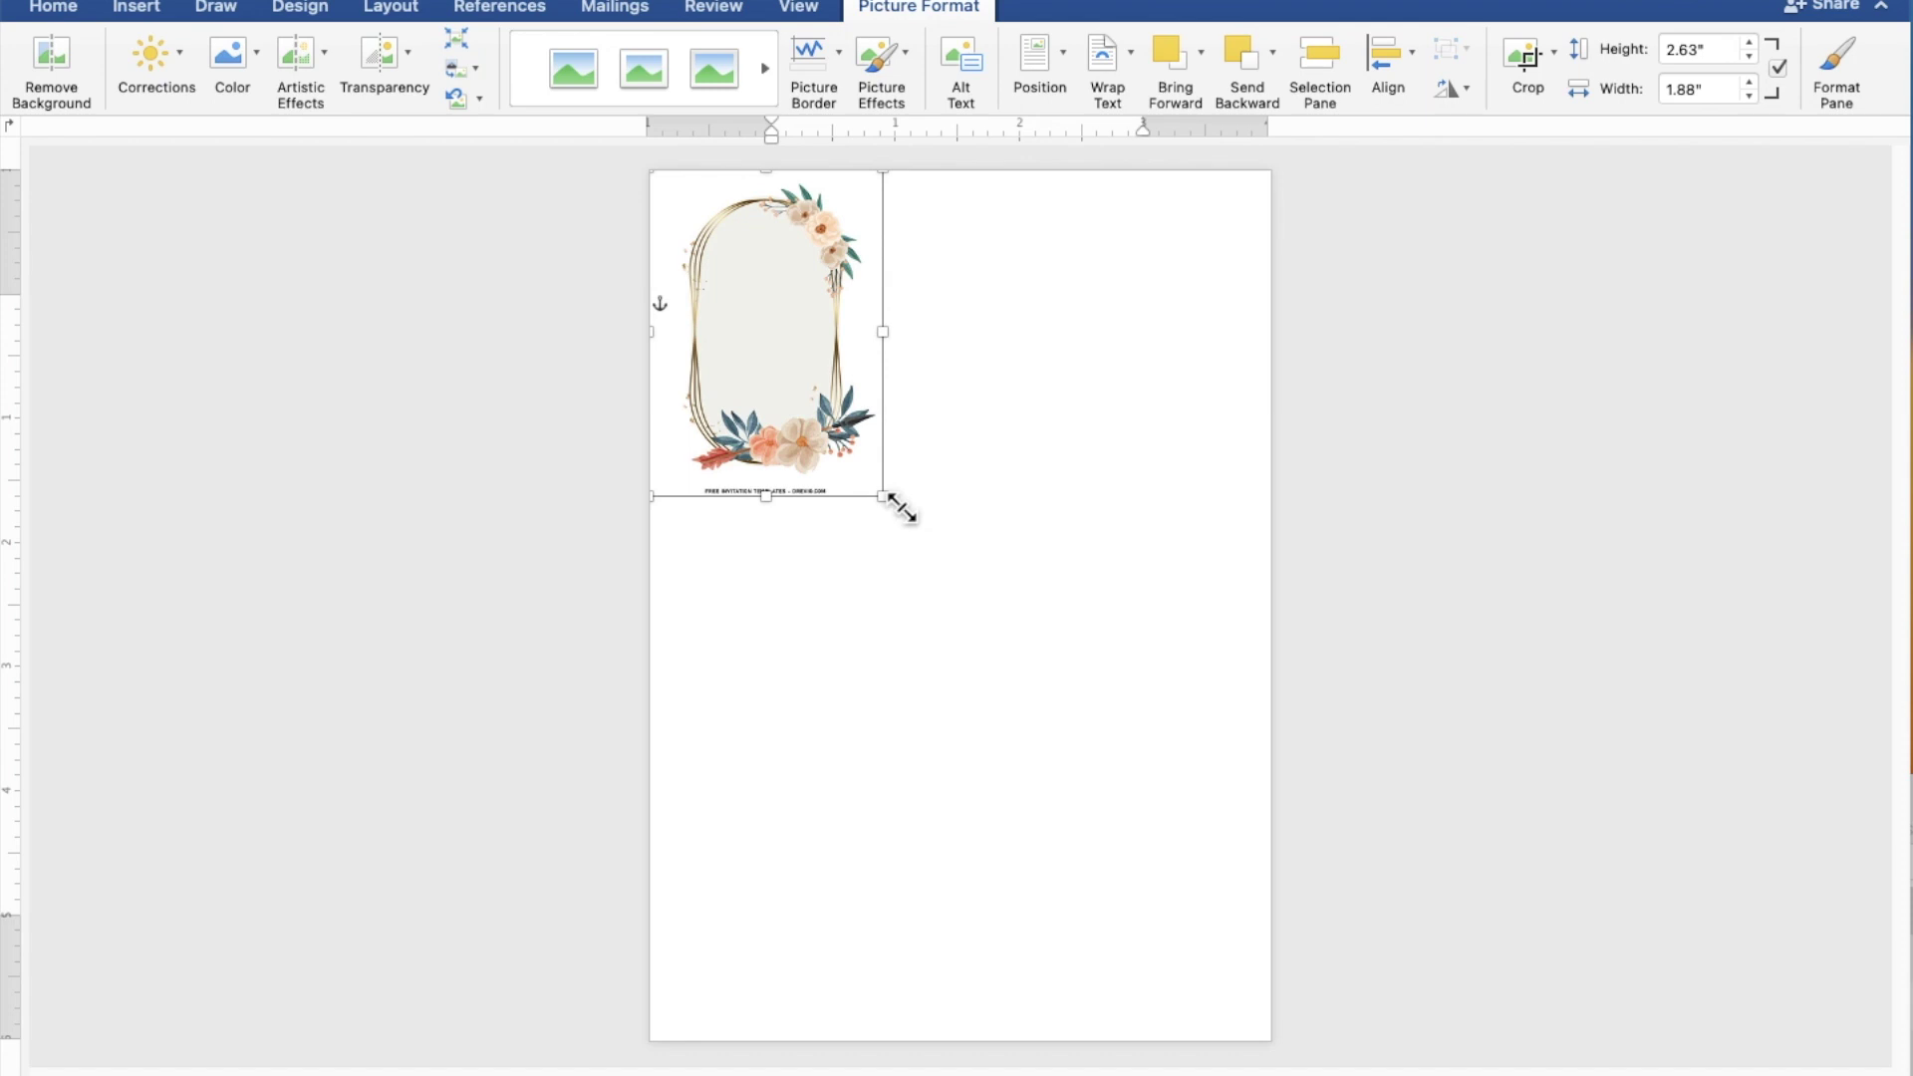
drag(901, 507, 1286, 1064)
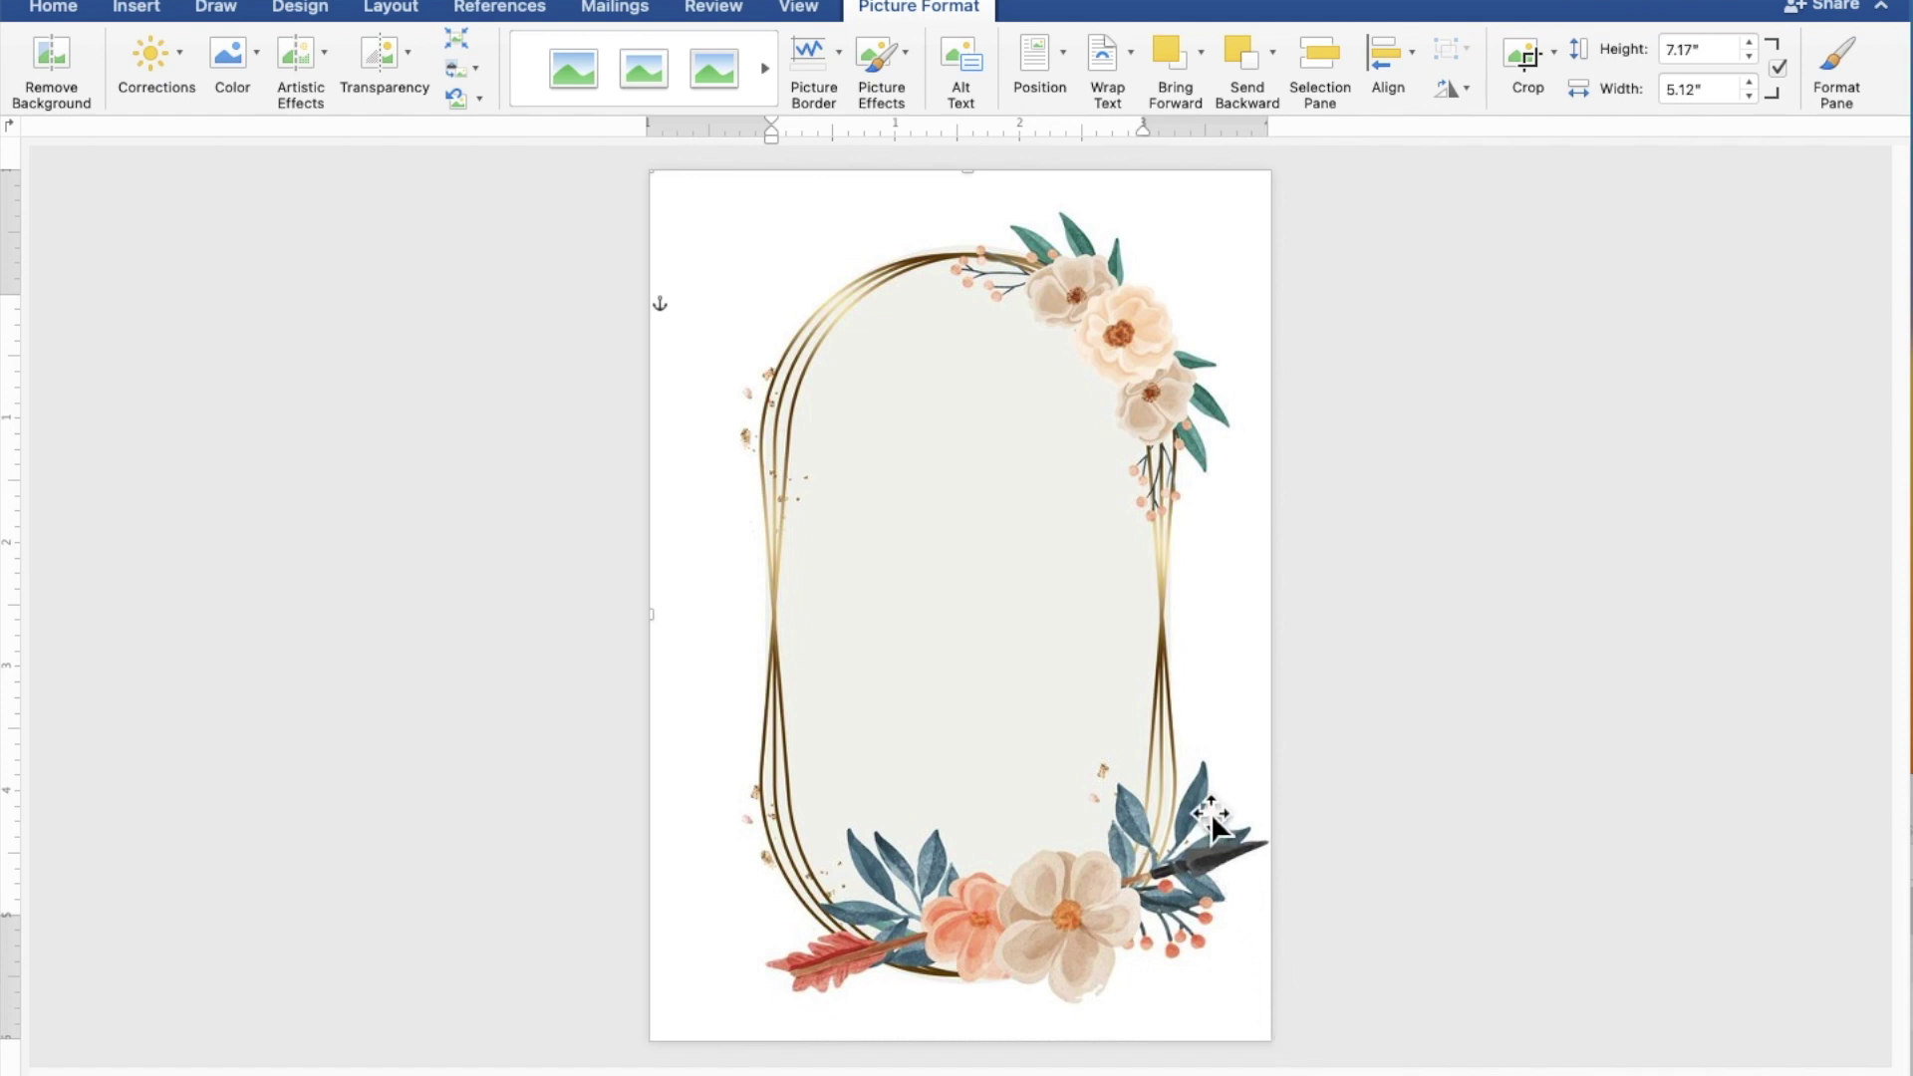
drag(1209, 815, 1199, 817)
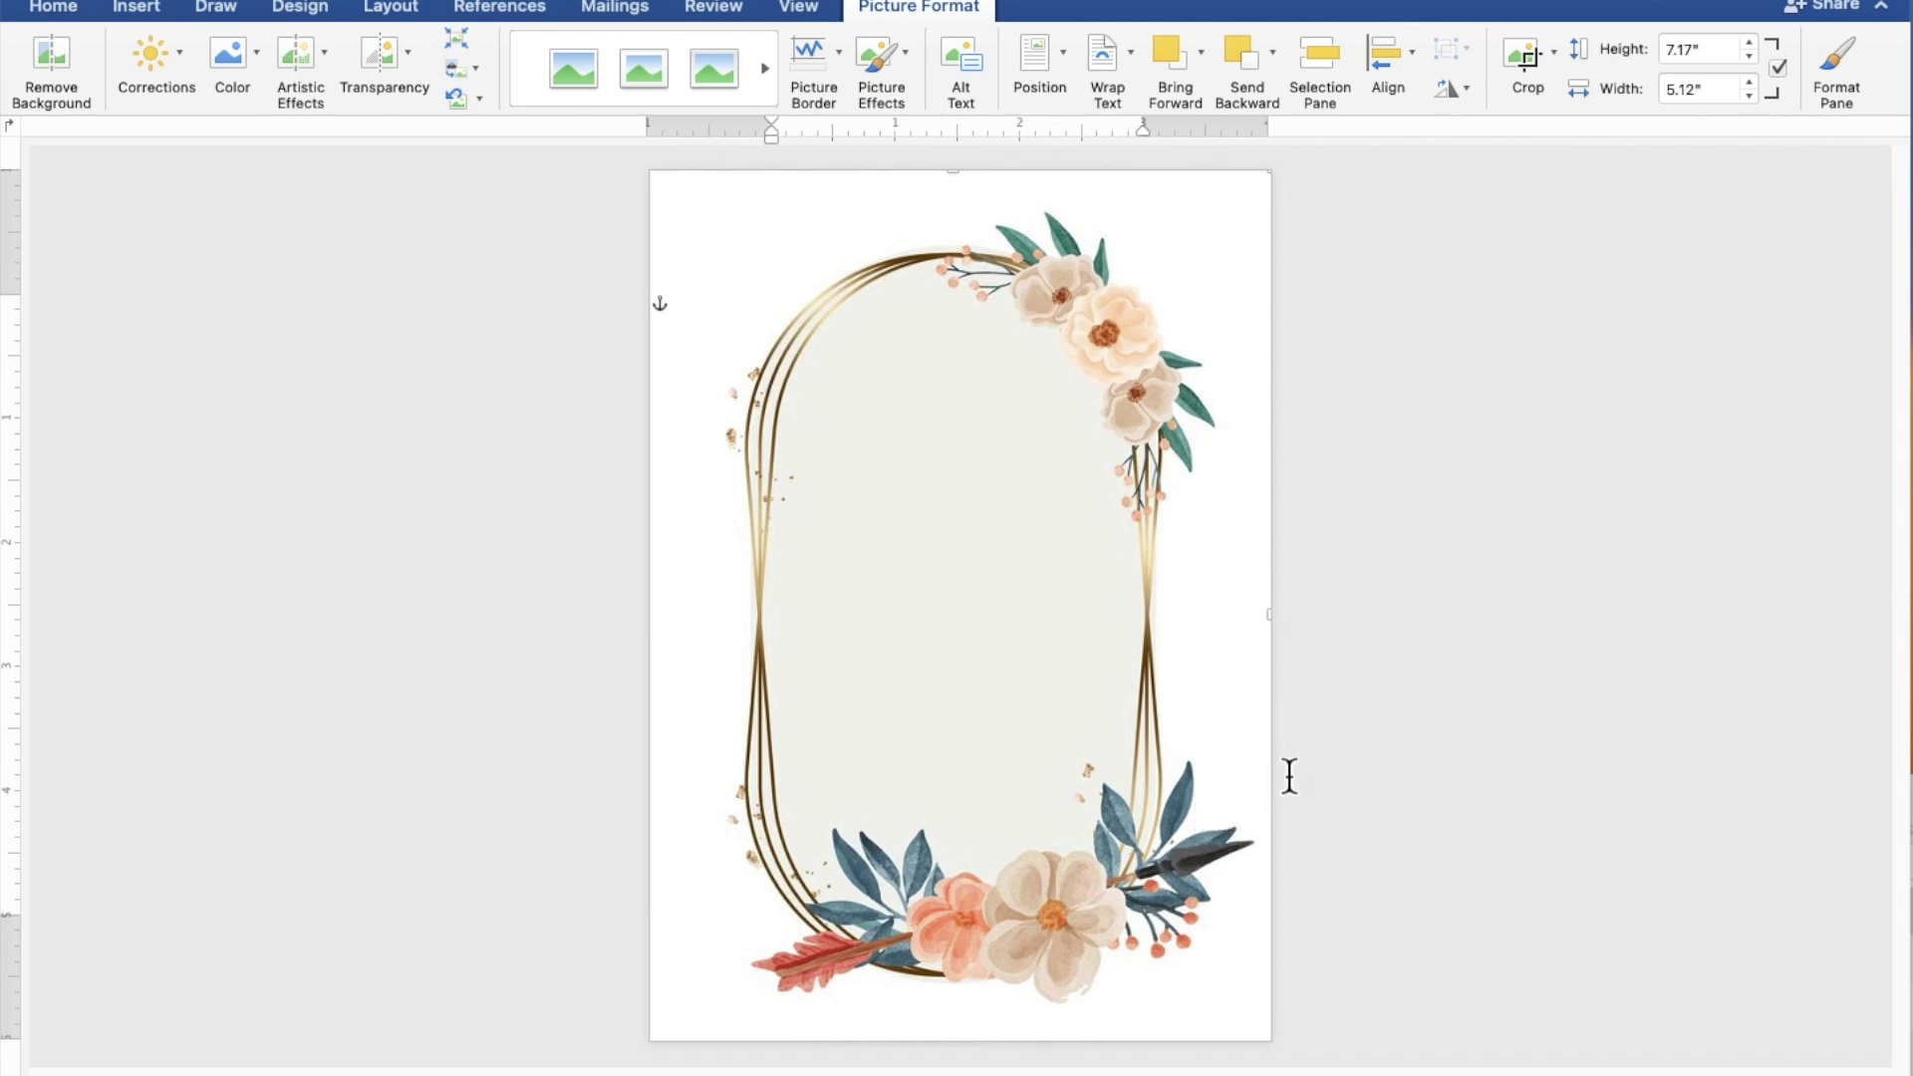
click(1626, 710)
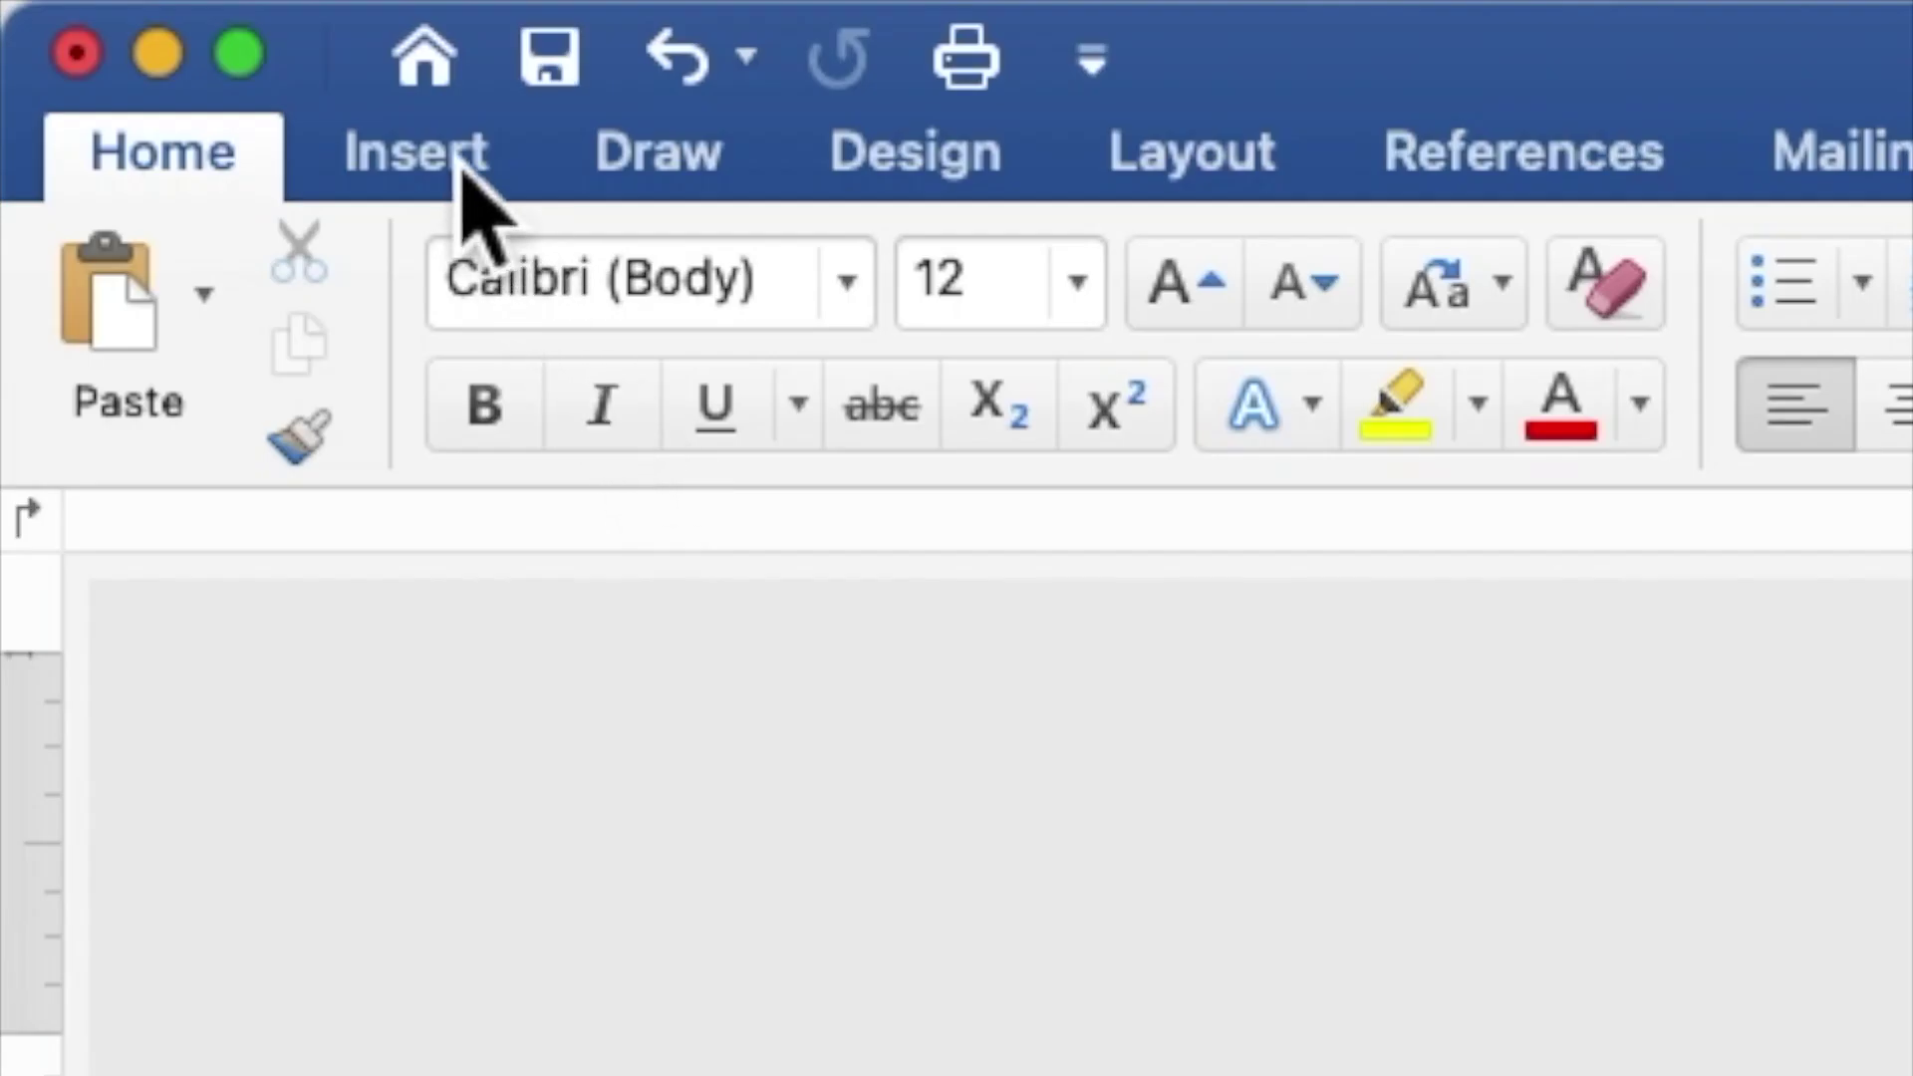
Step: Draw a large rectangle over the middle of the floral frame
click(150, 12)
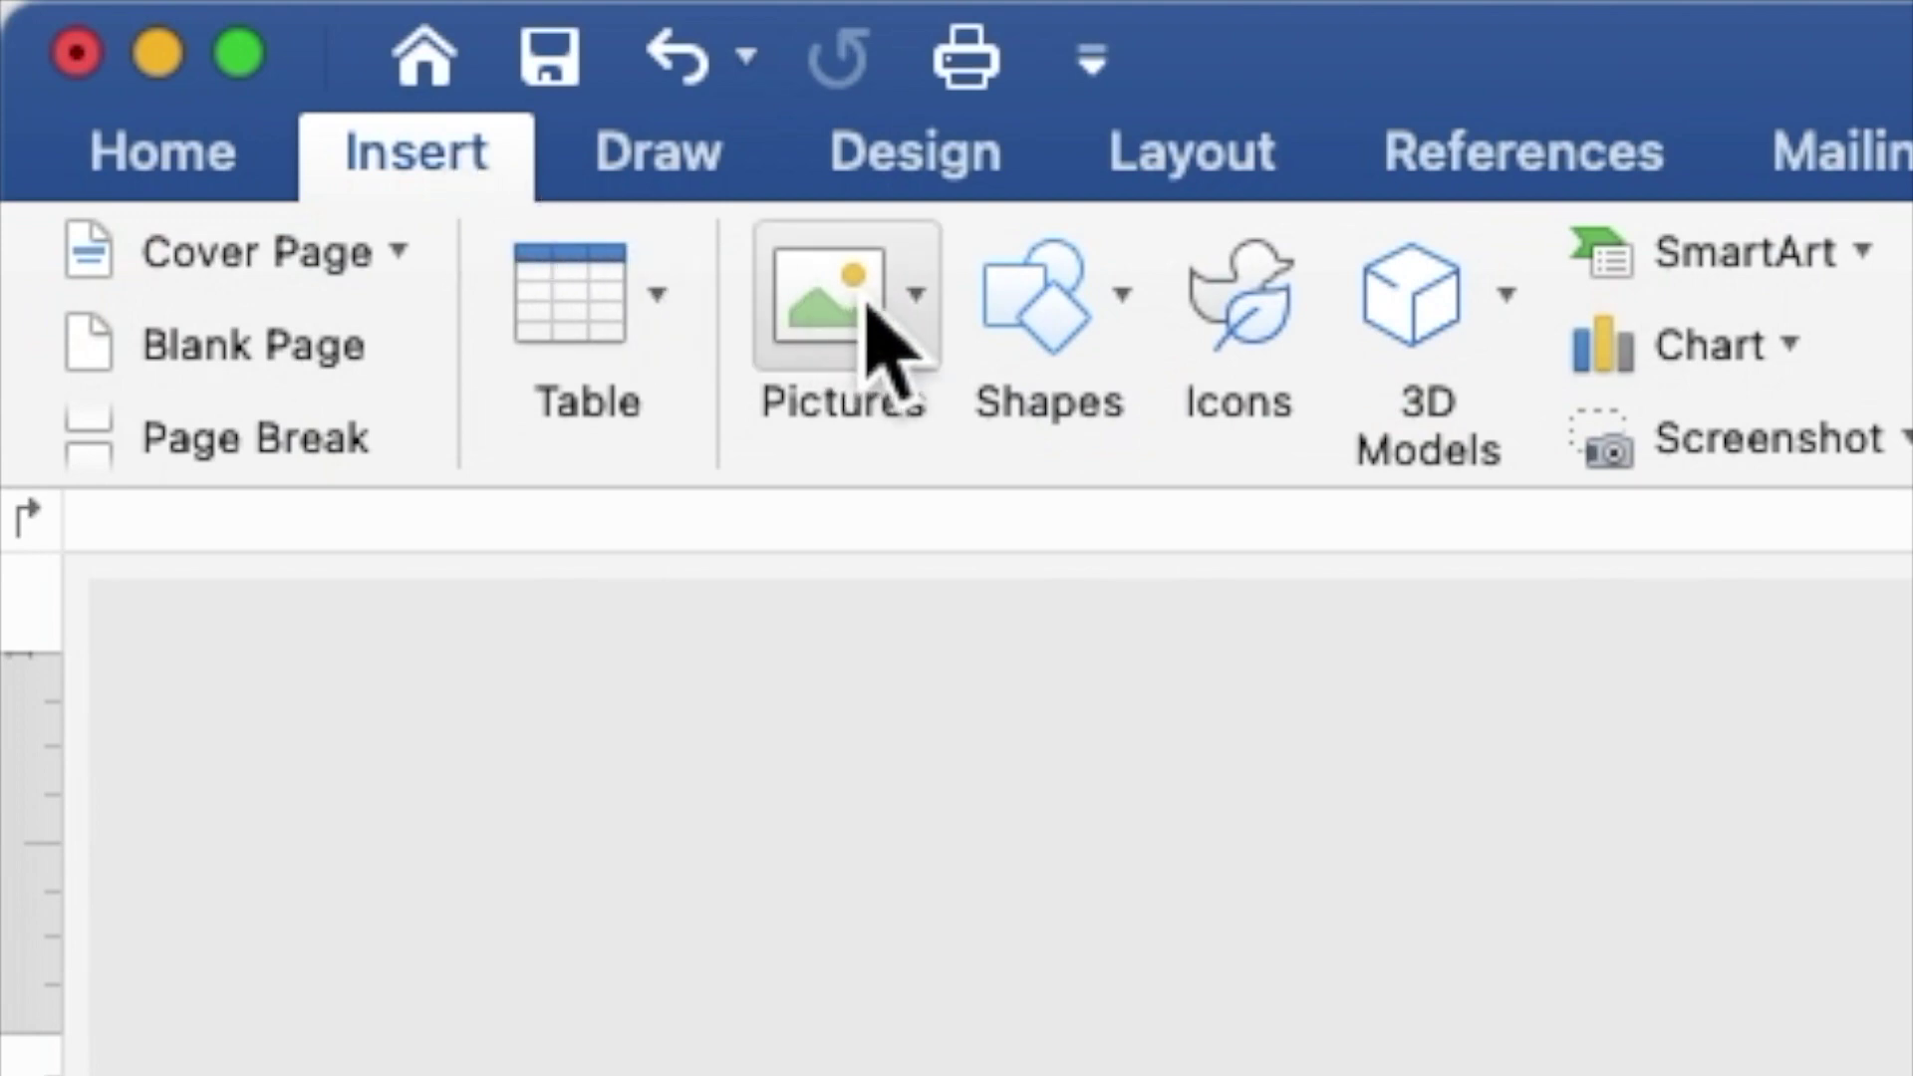
click(1037, 337)
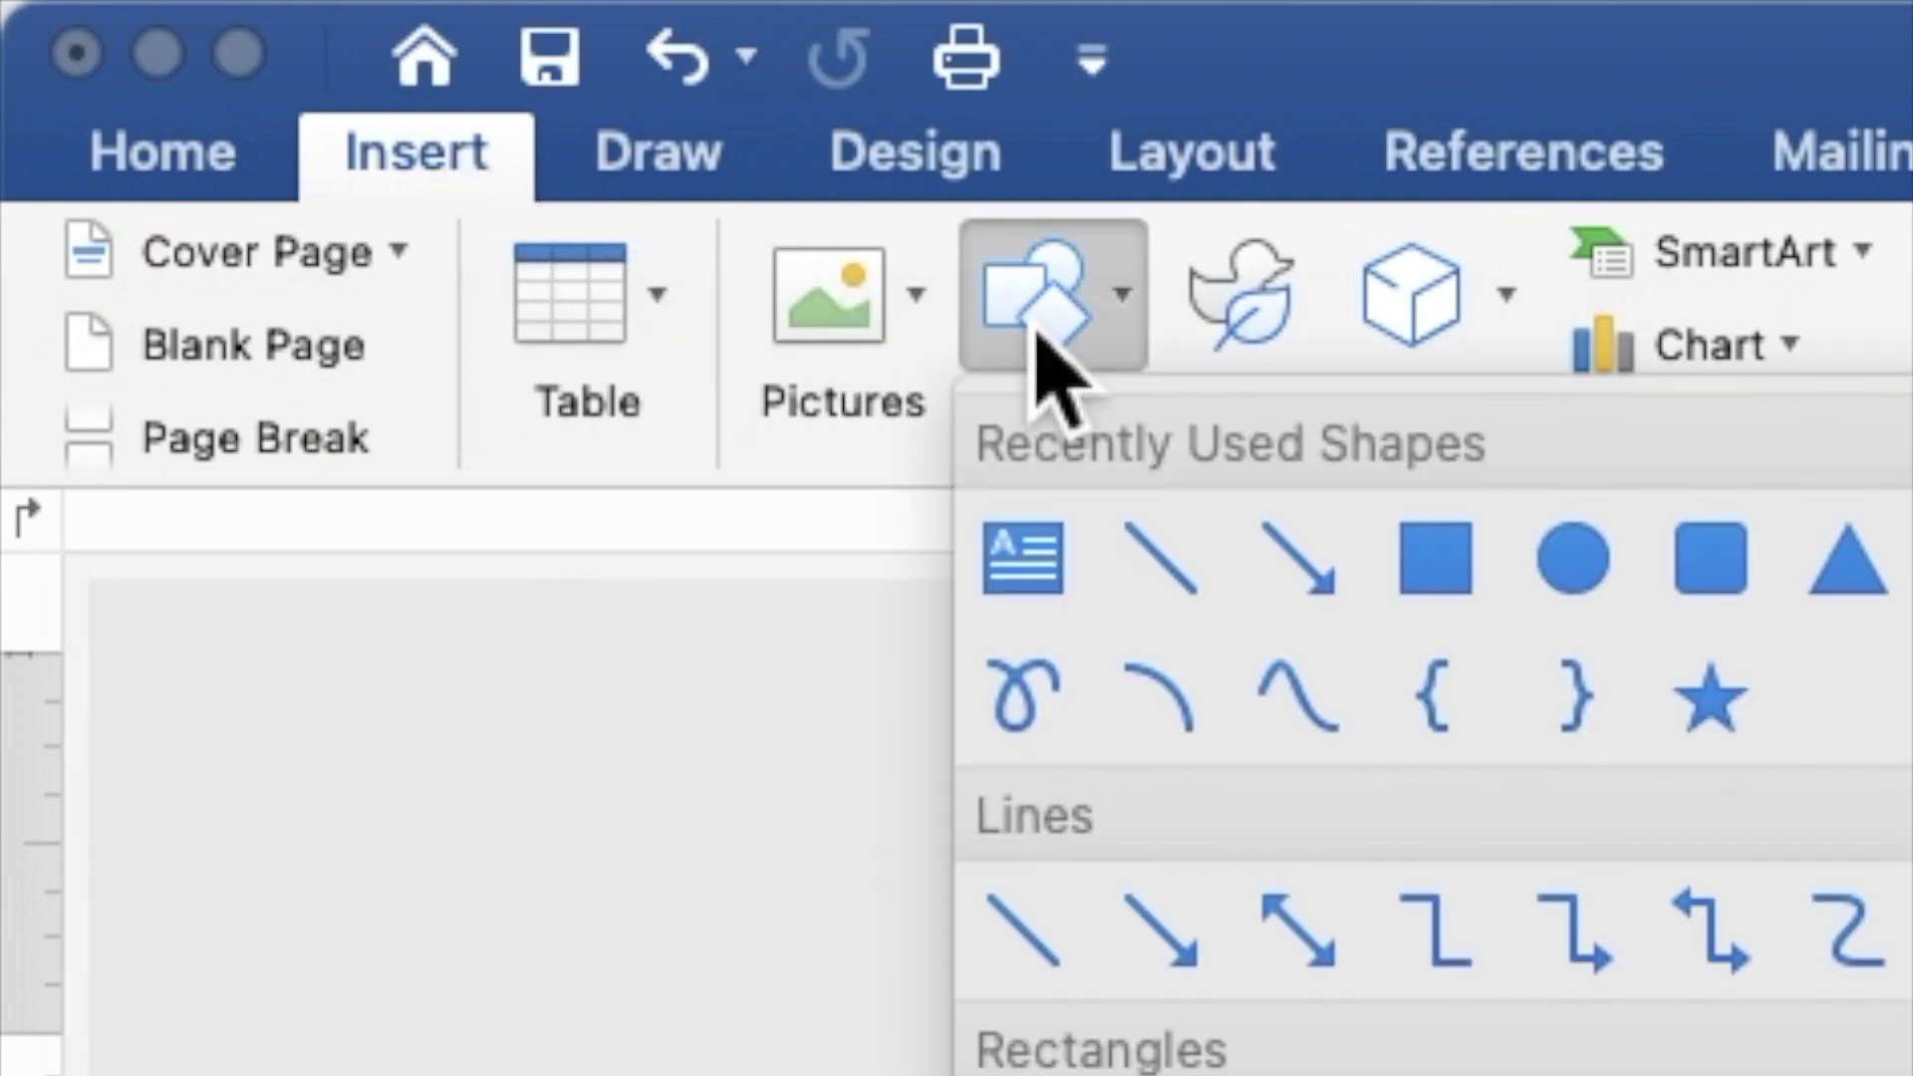
click(1460, 570)
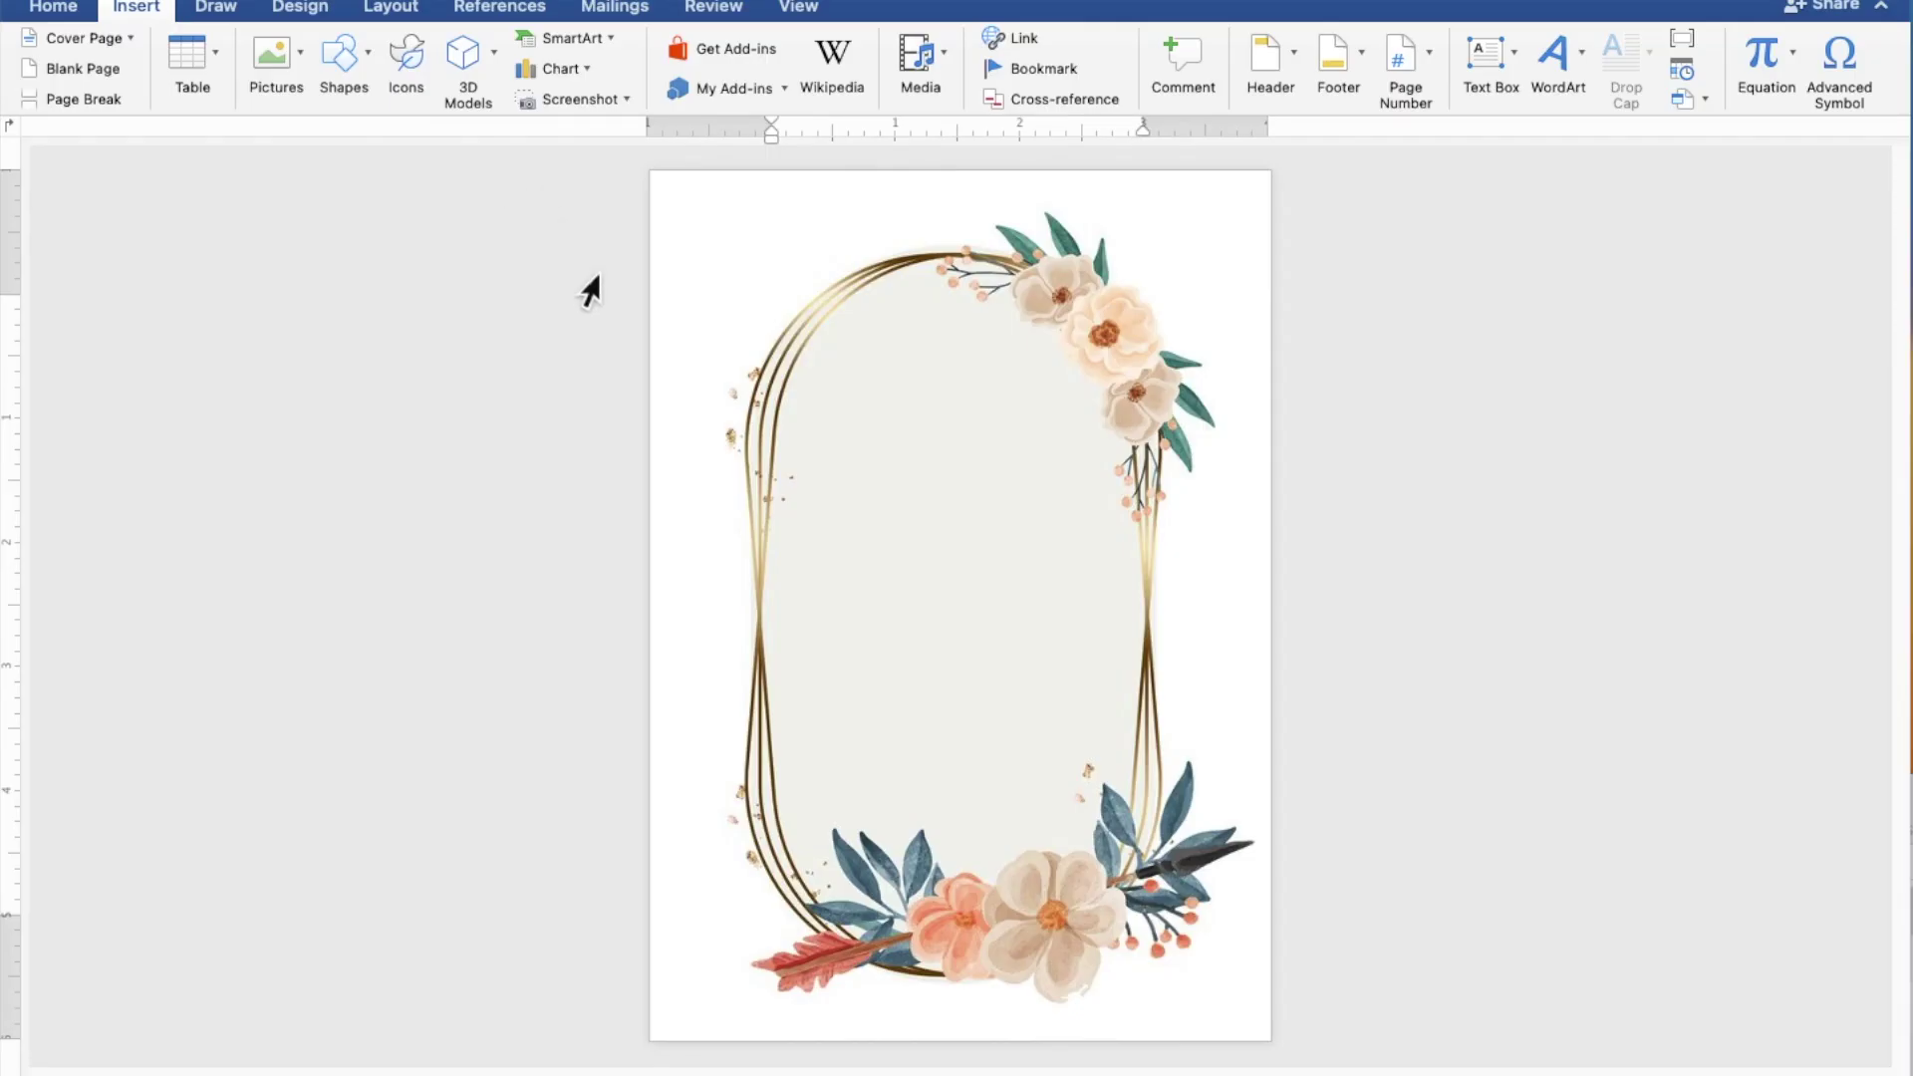
drag(697, 382, 1236, 843)
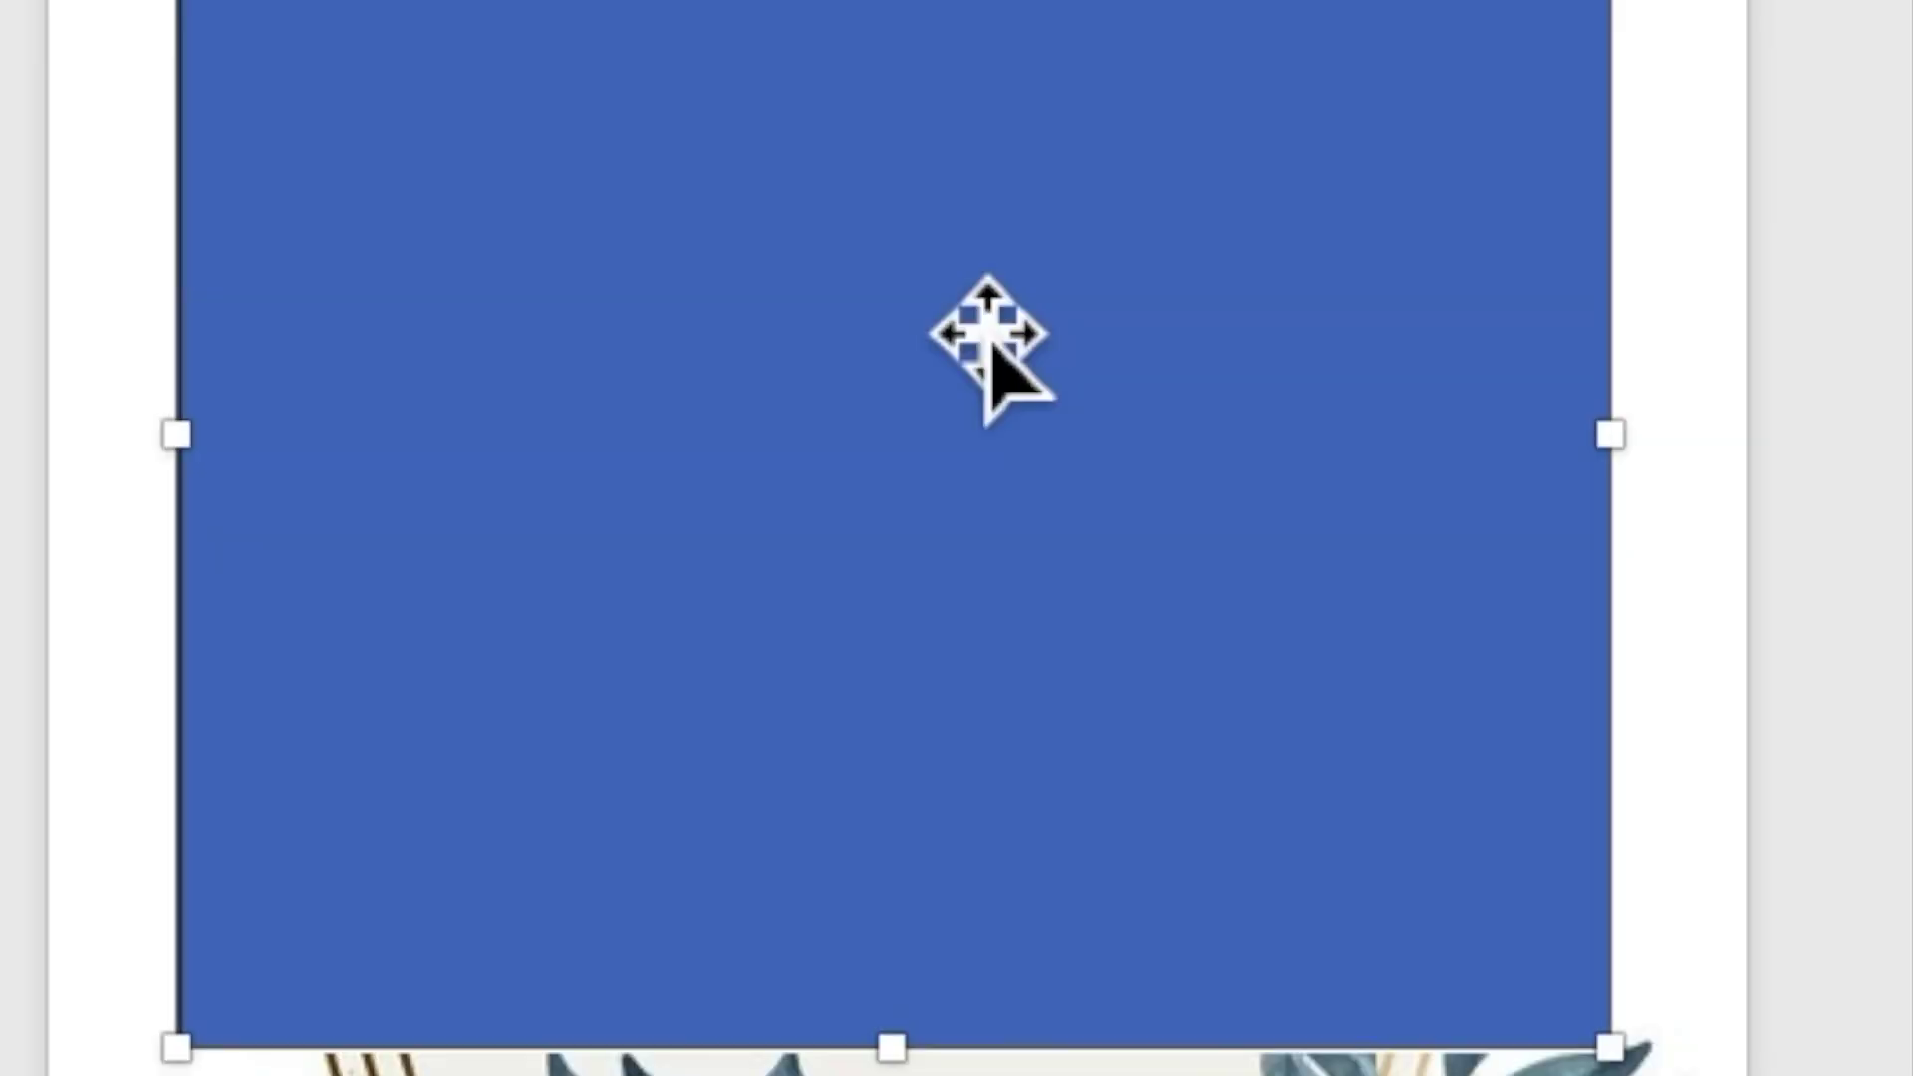
Step: Use Add Text on the rectangle and zoom in to type inside it
right_click(983, 558)
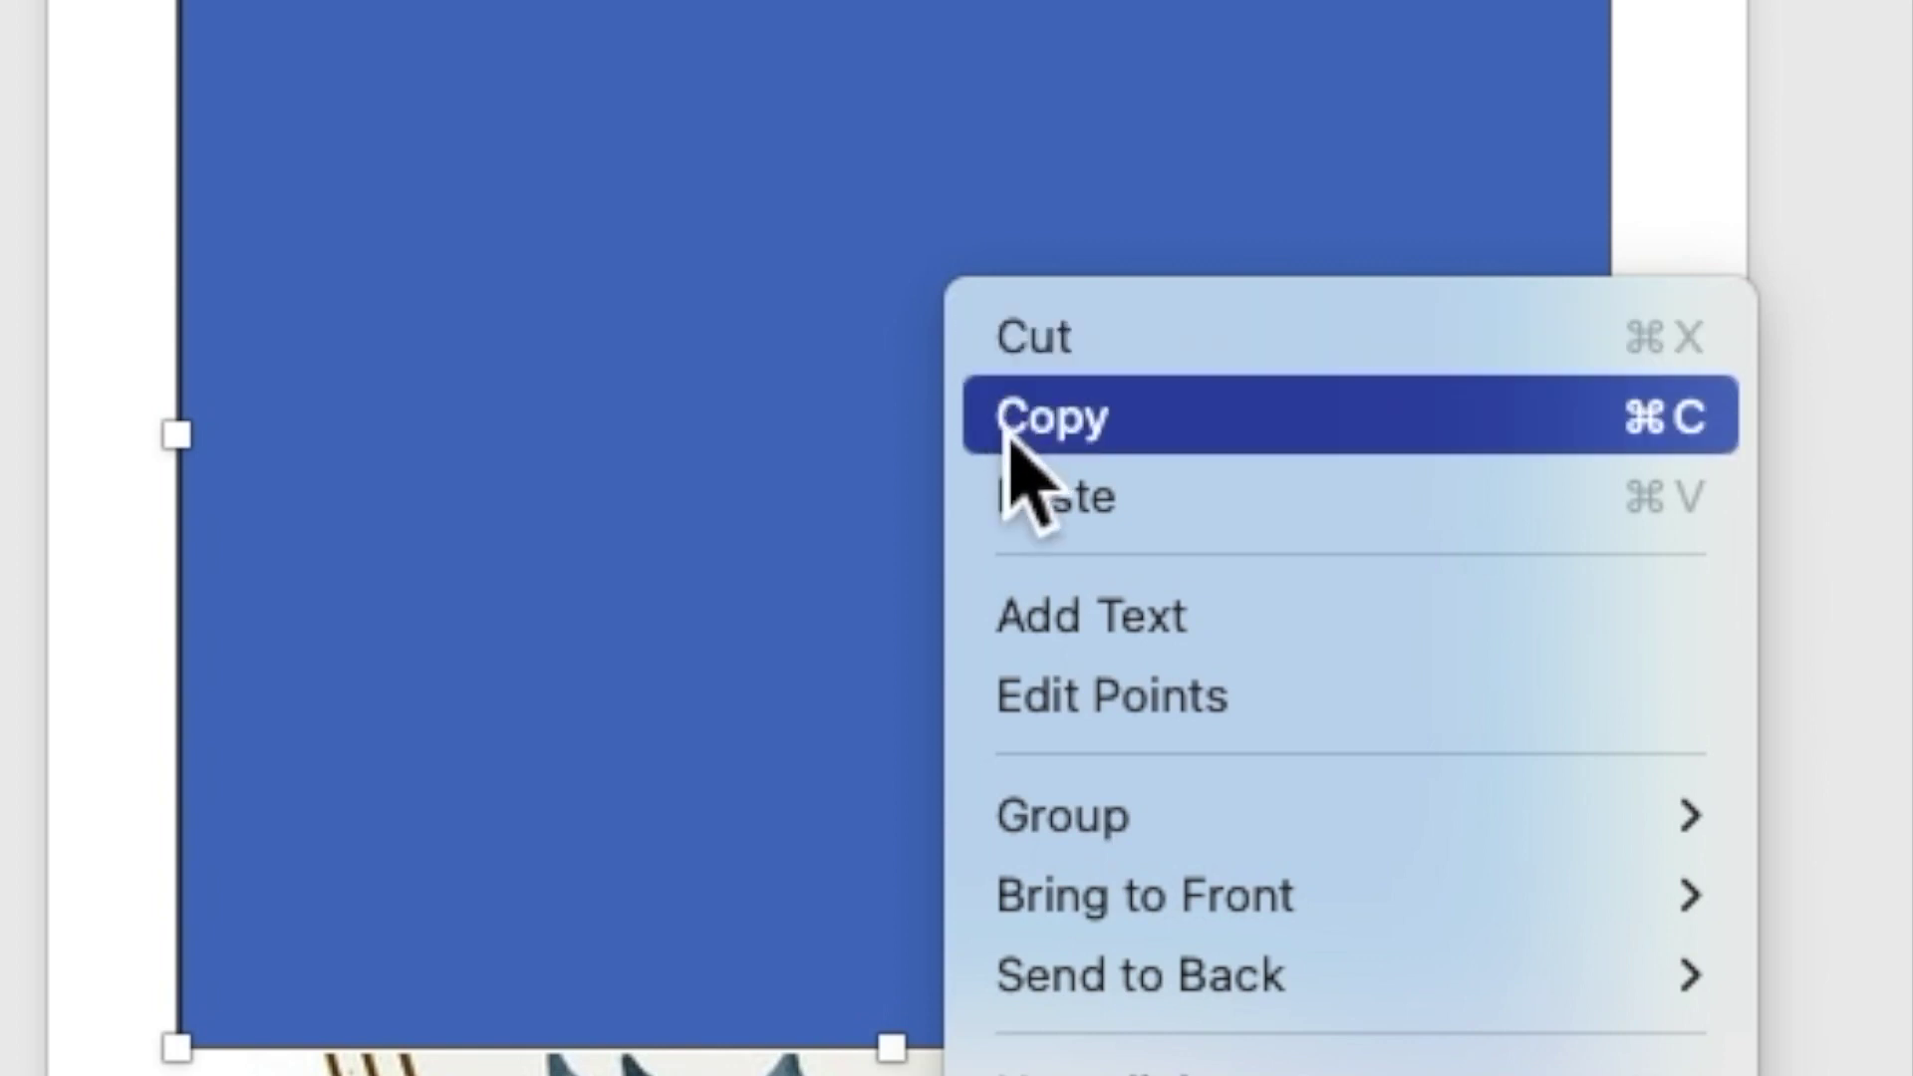
click(1089, 625)
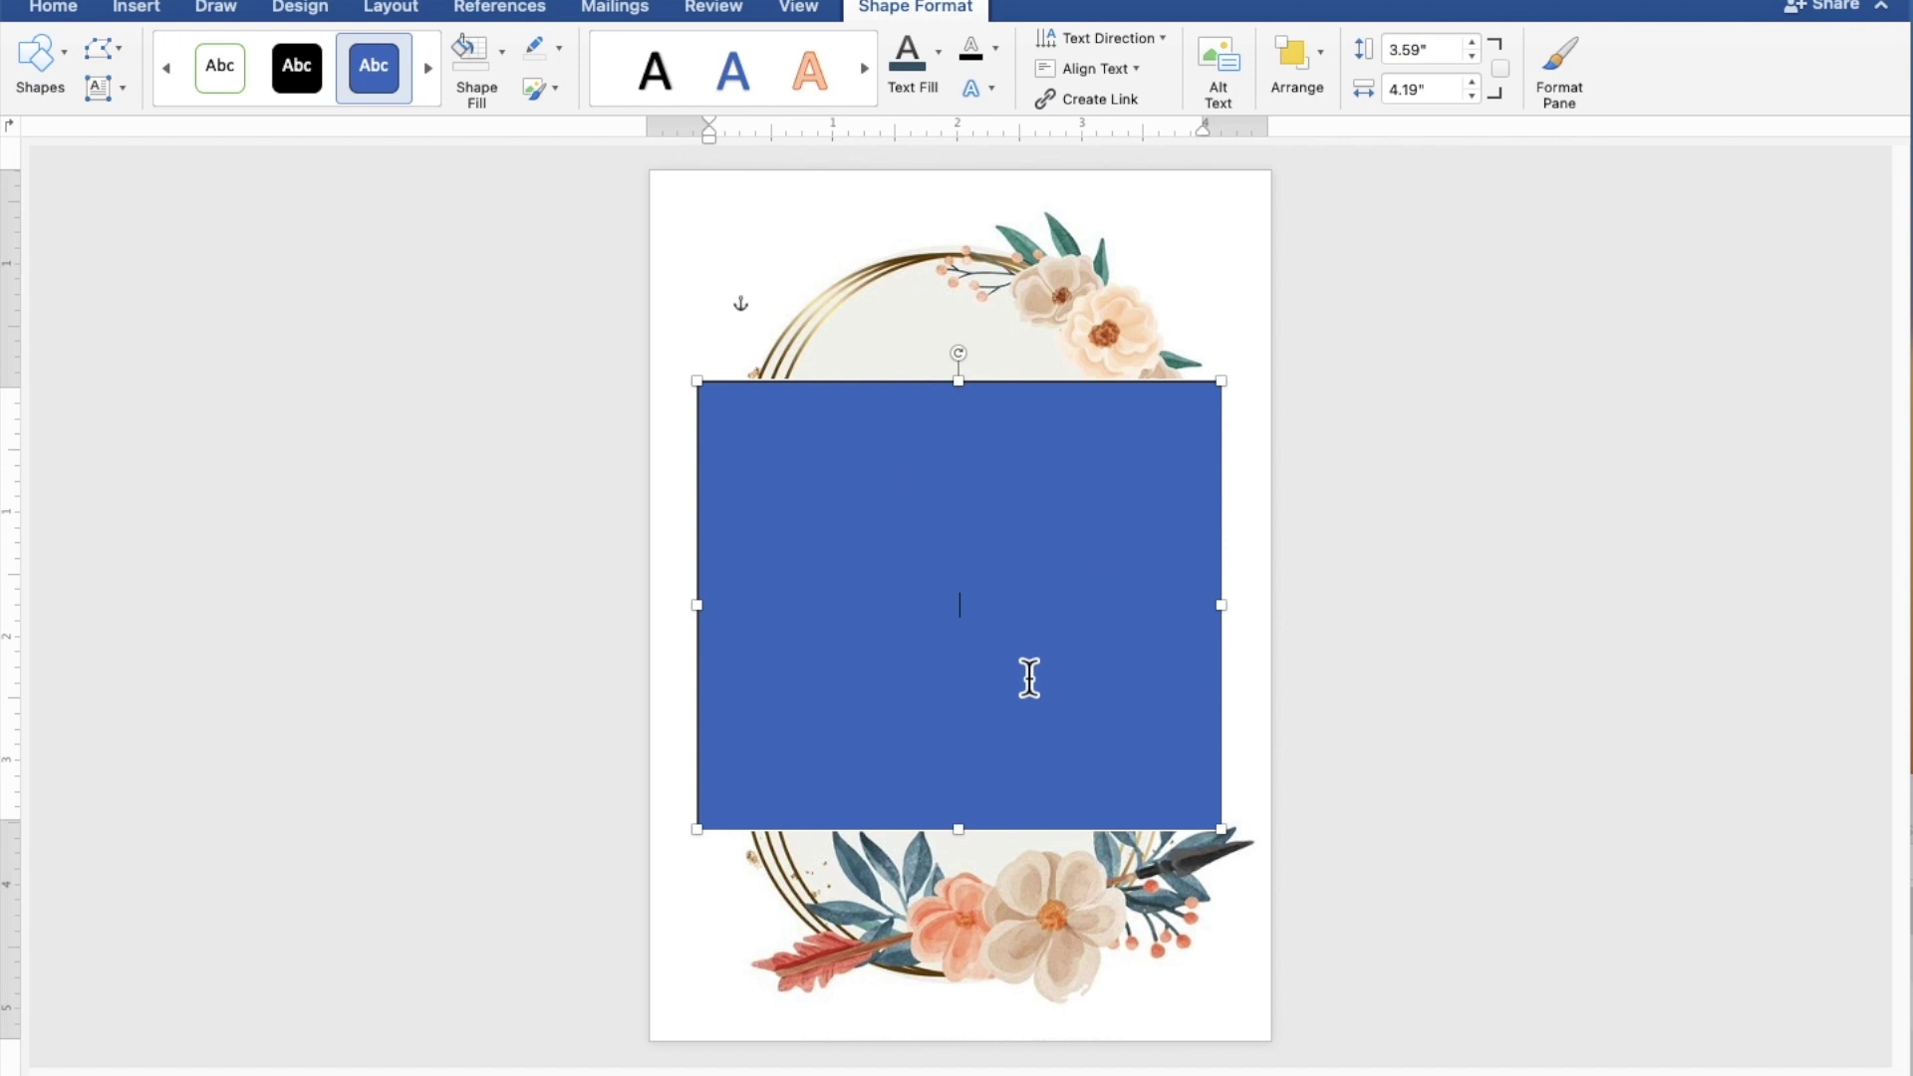
scroll(1029, 679, up, 5)
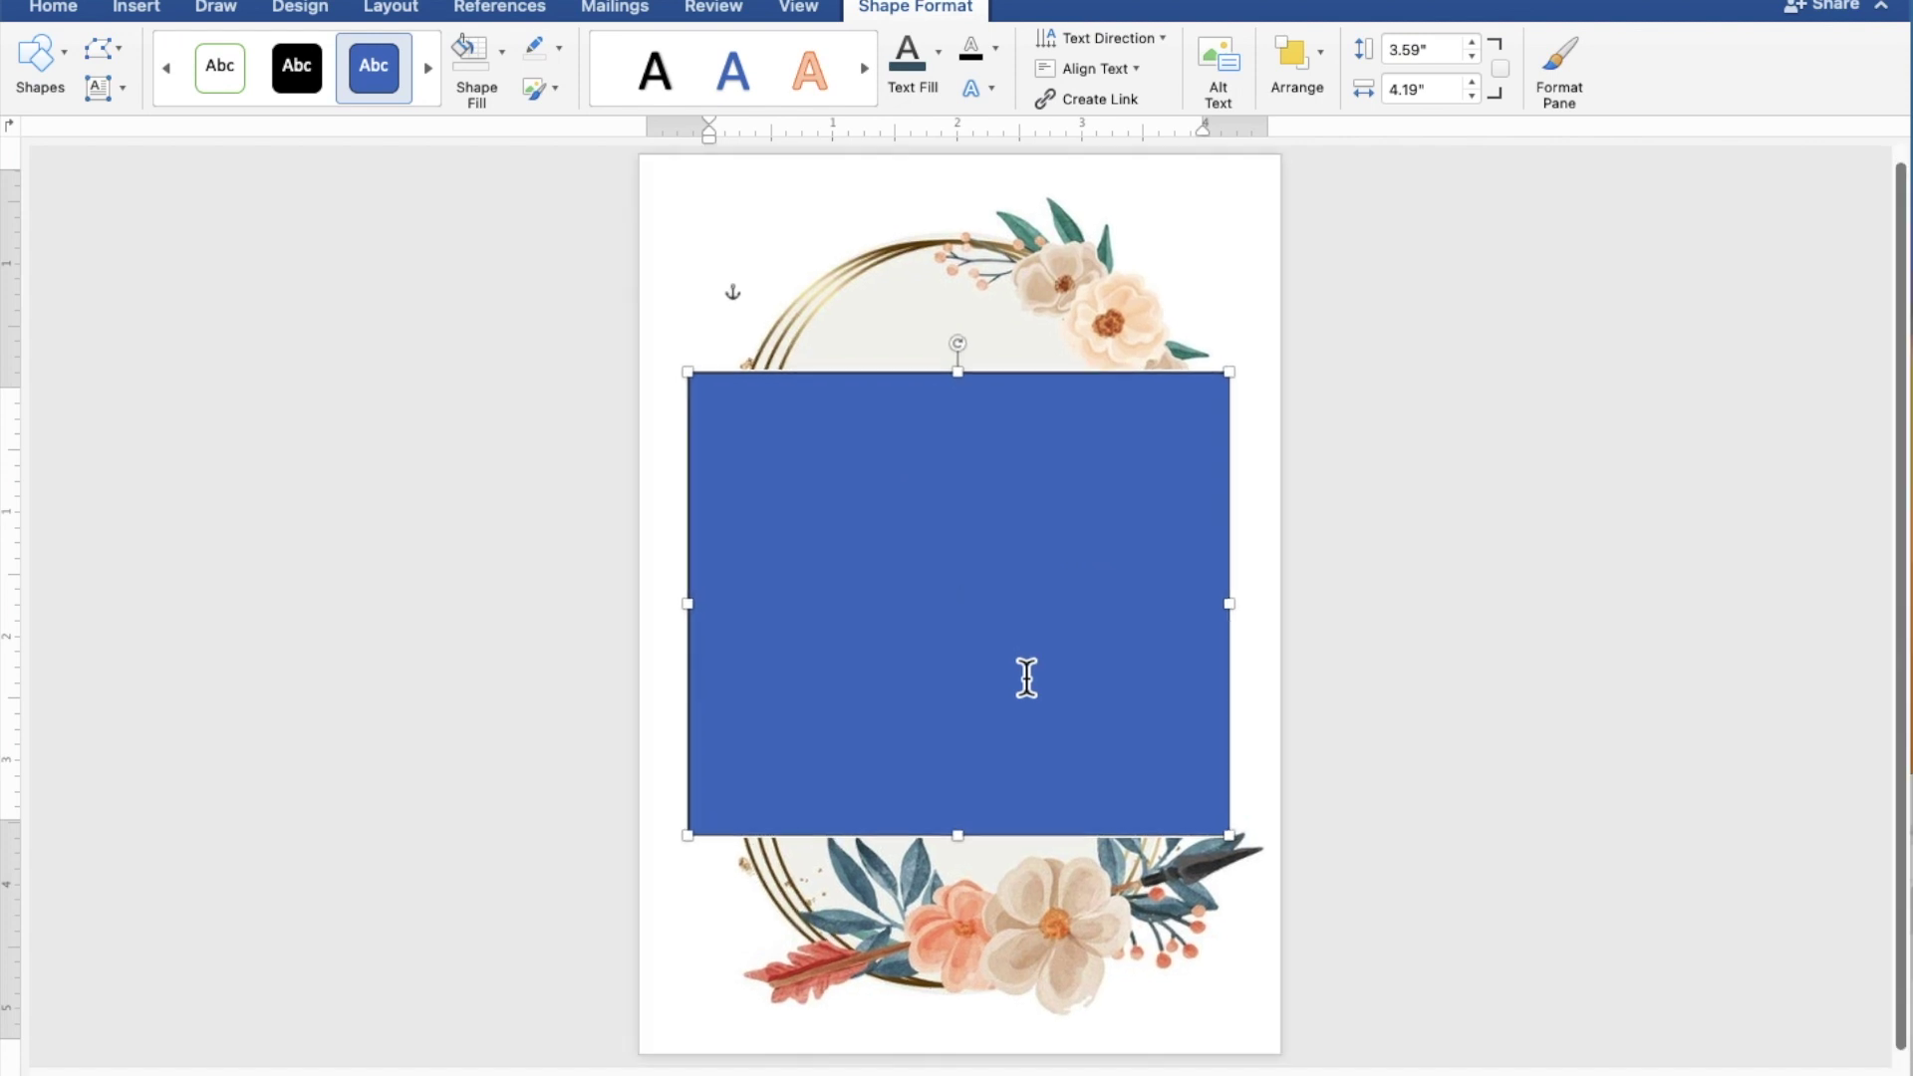
scroll(1027, 679, up, 3)
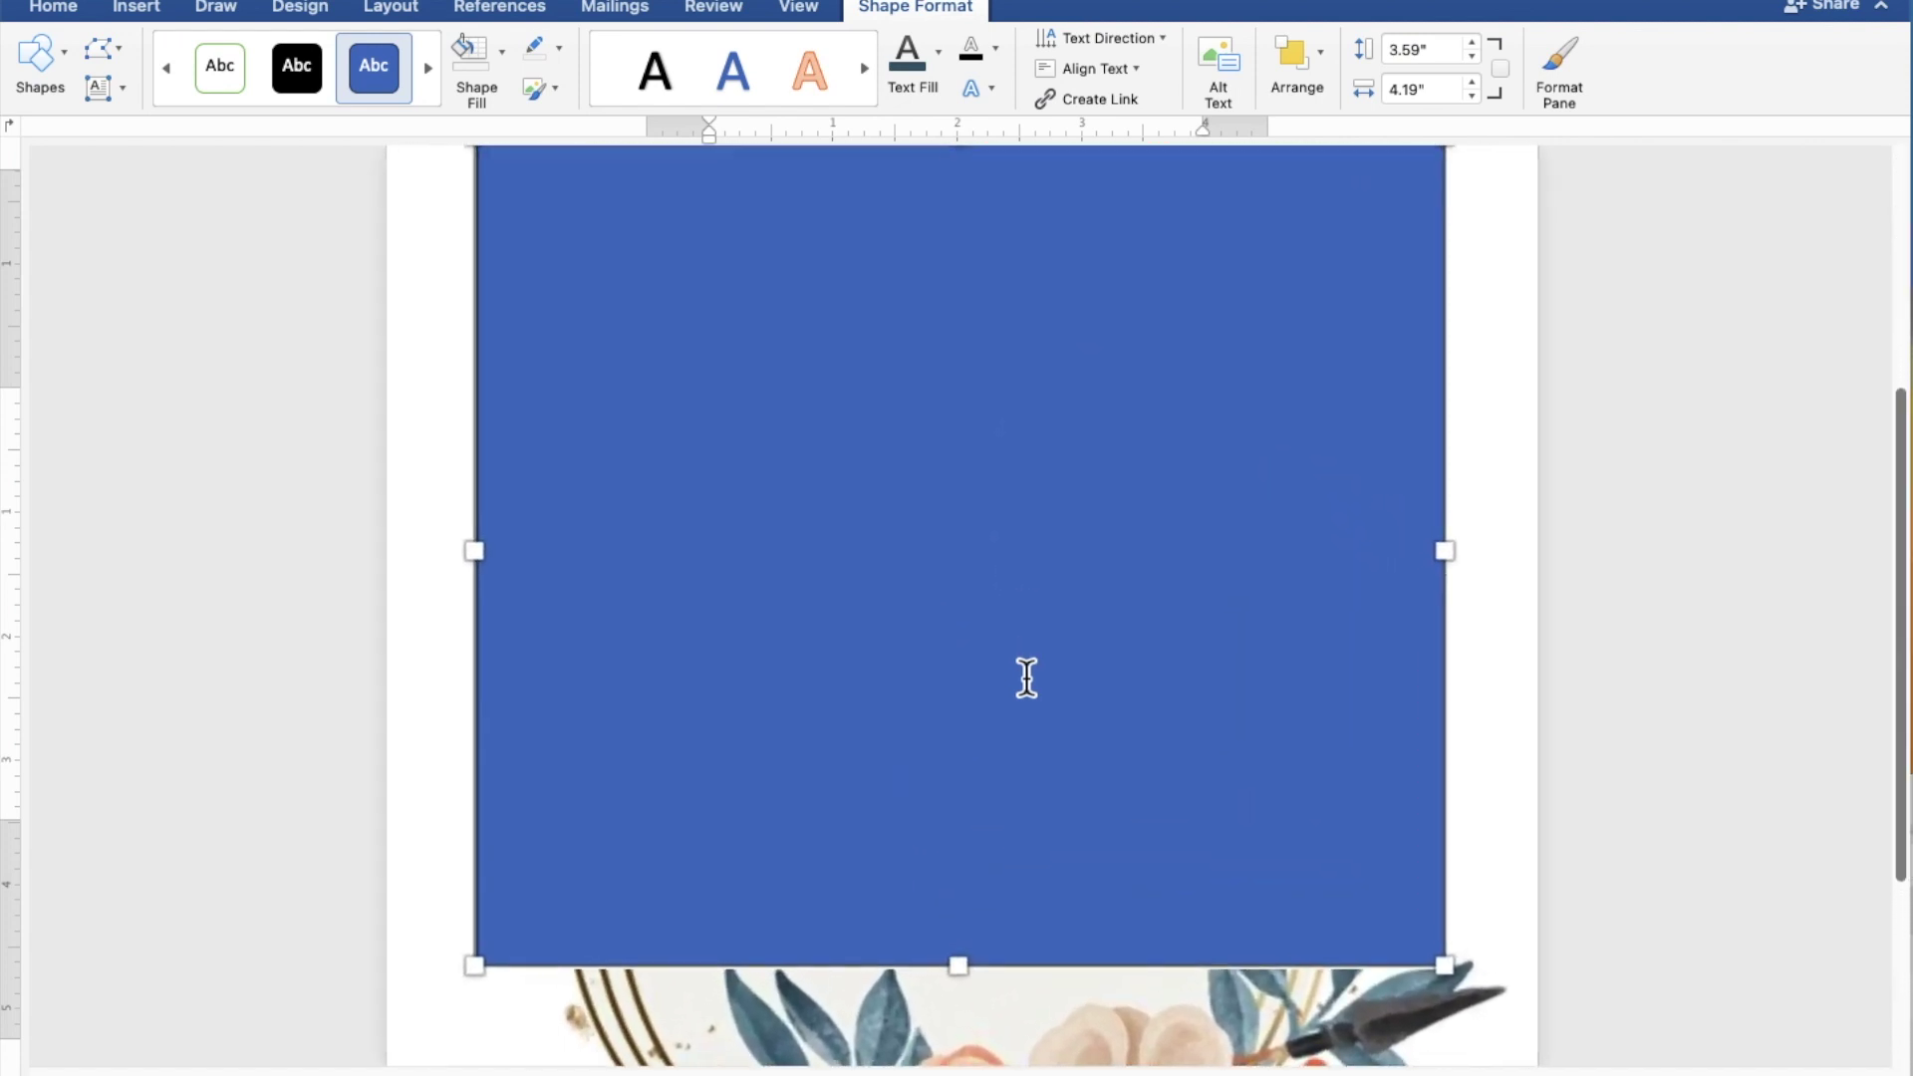
scroll(1026, 678, up, 1)
scroll(1026, 679, up, 2)
click(1026, 679)
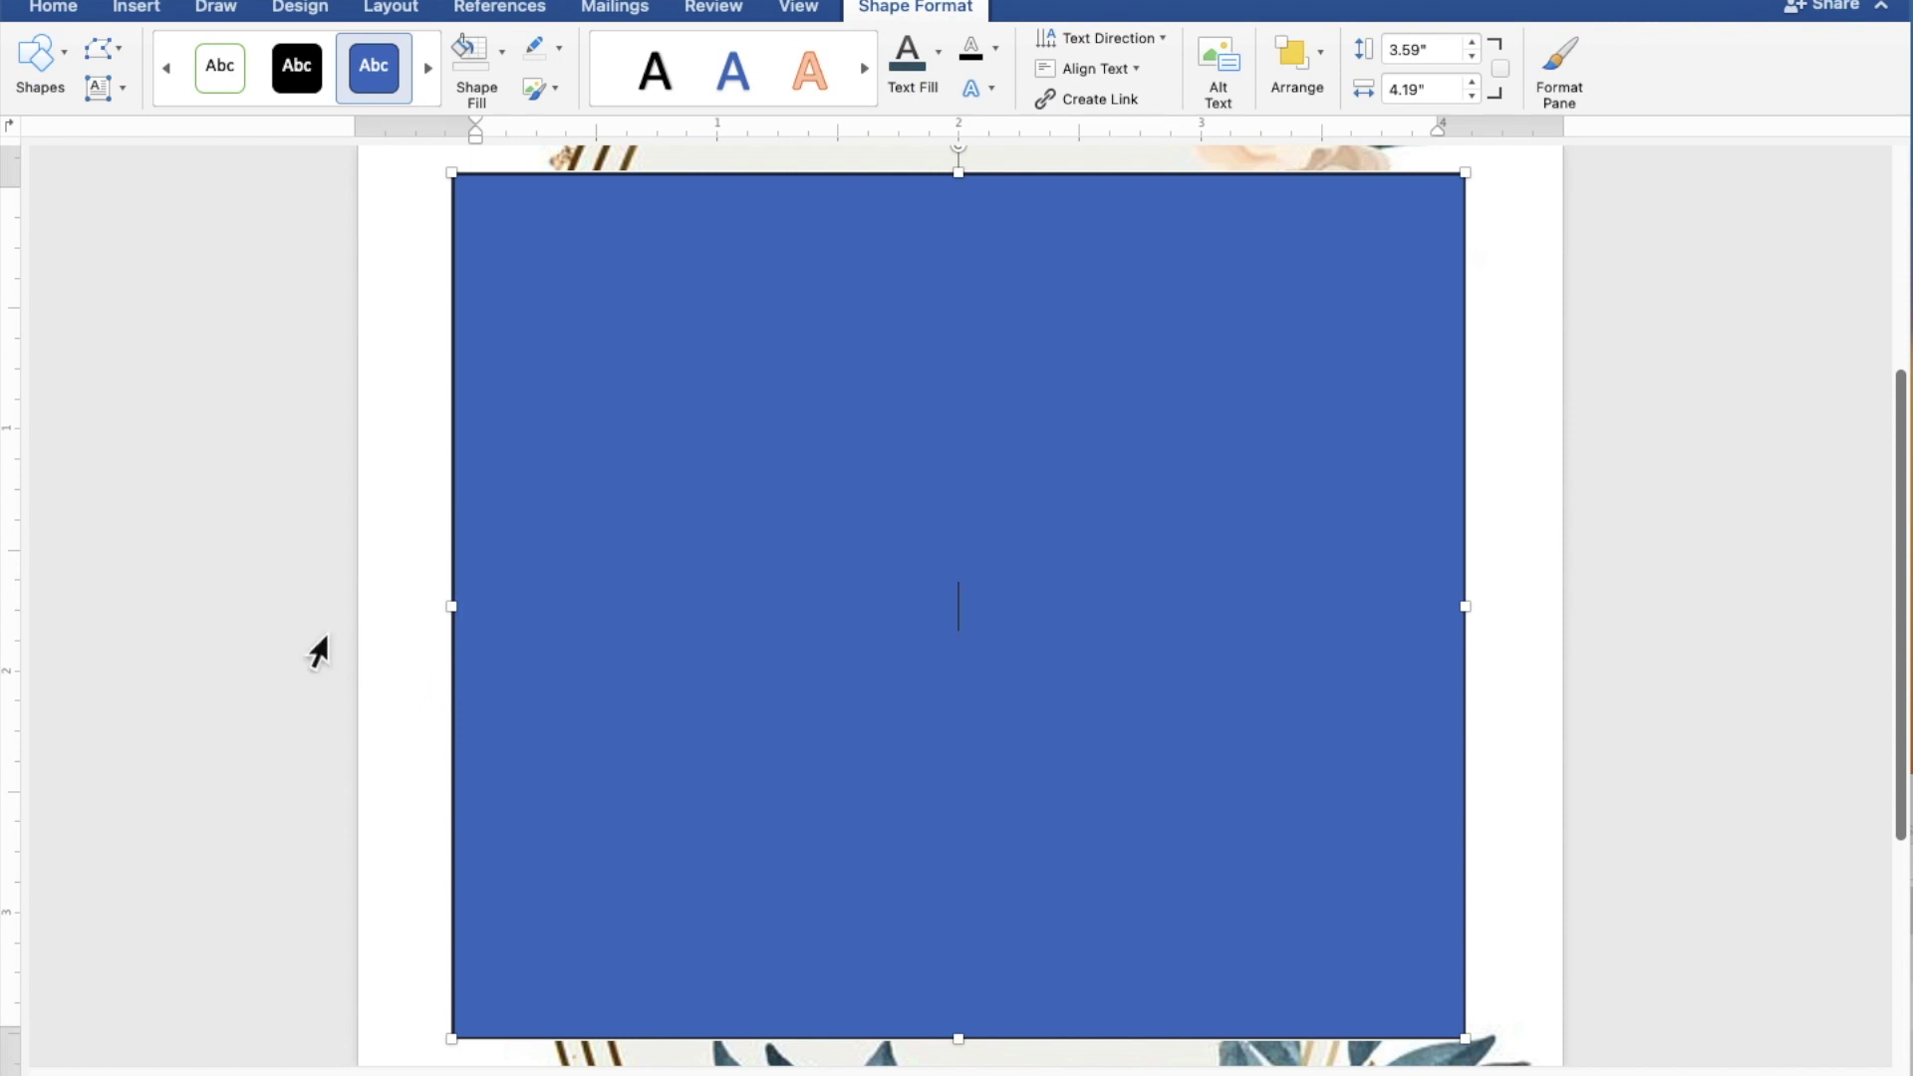
Step: Type 'TOGETHER WITH THEIR FAMILIES', the groom's name, 'AND' and the bride's name on separate lines
text(TOGETHER WITH )
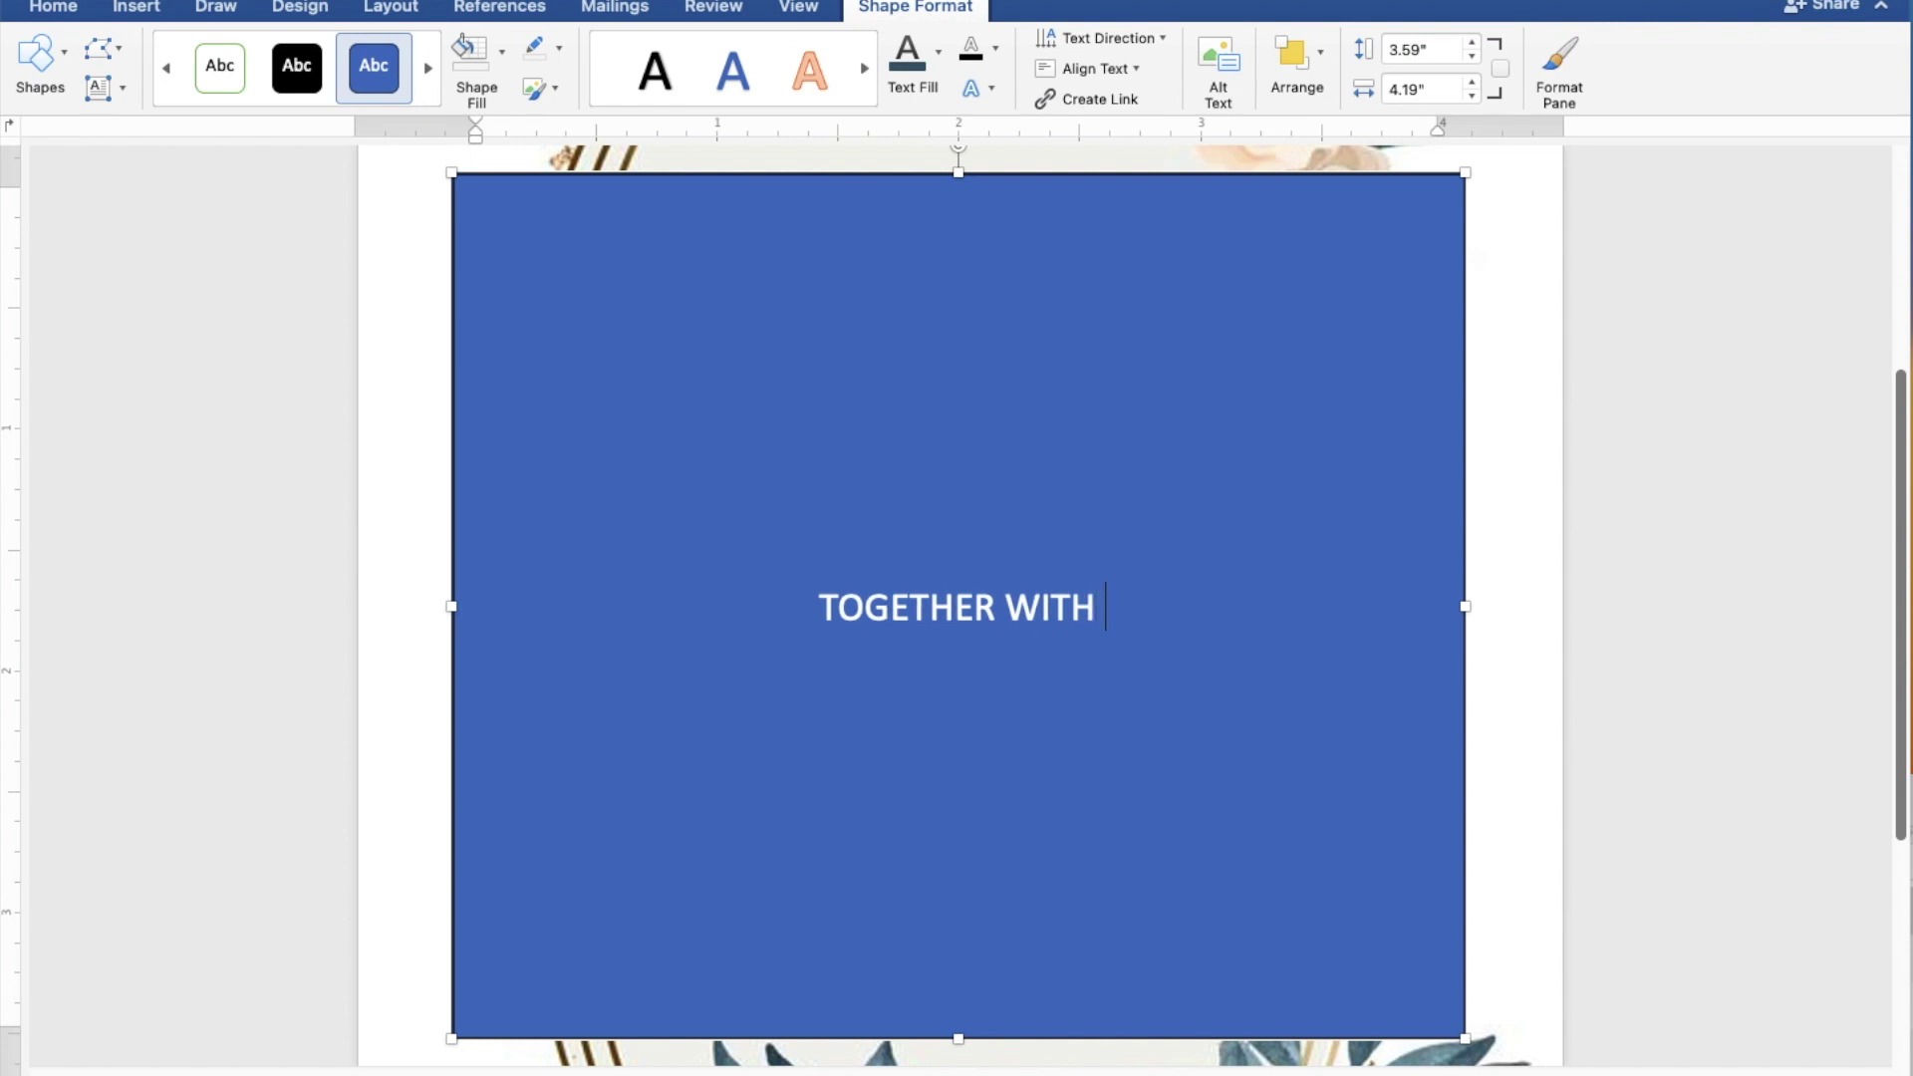
text(THE)
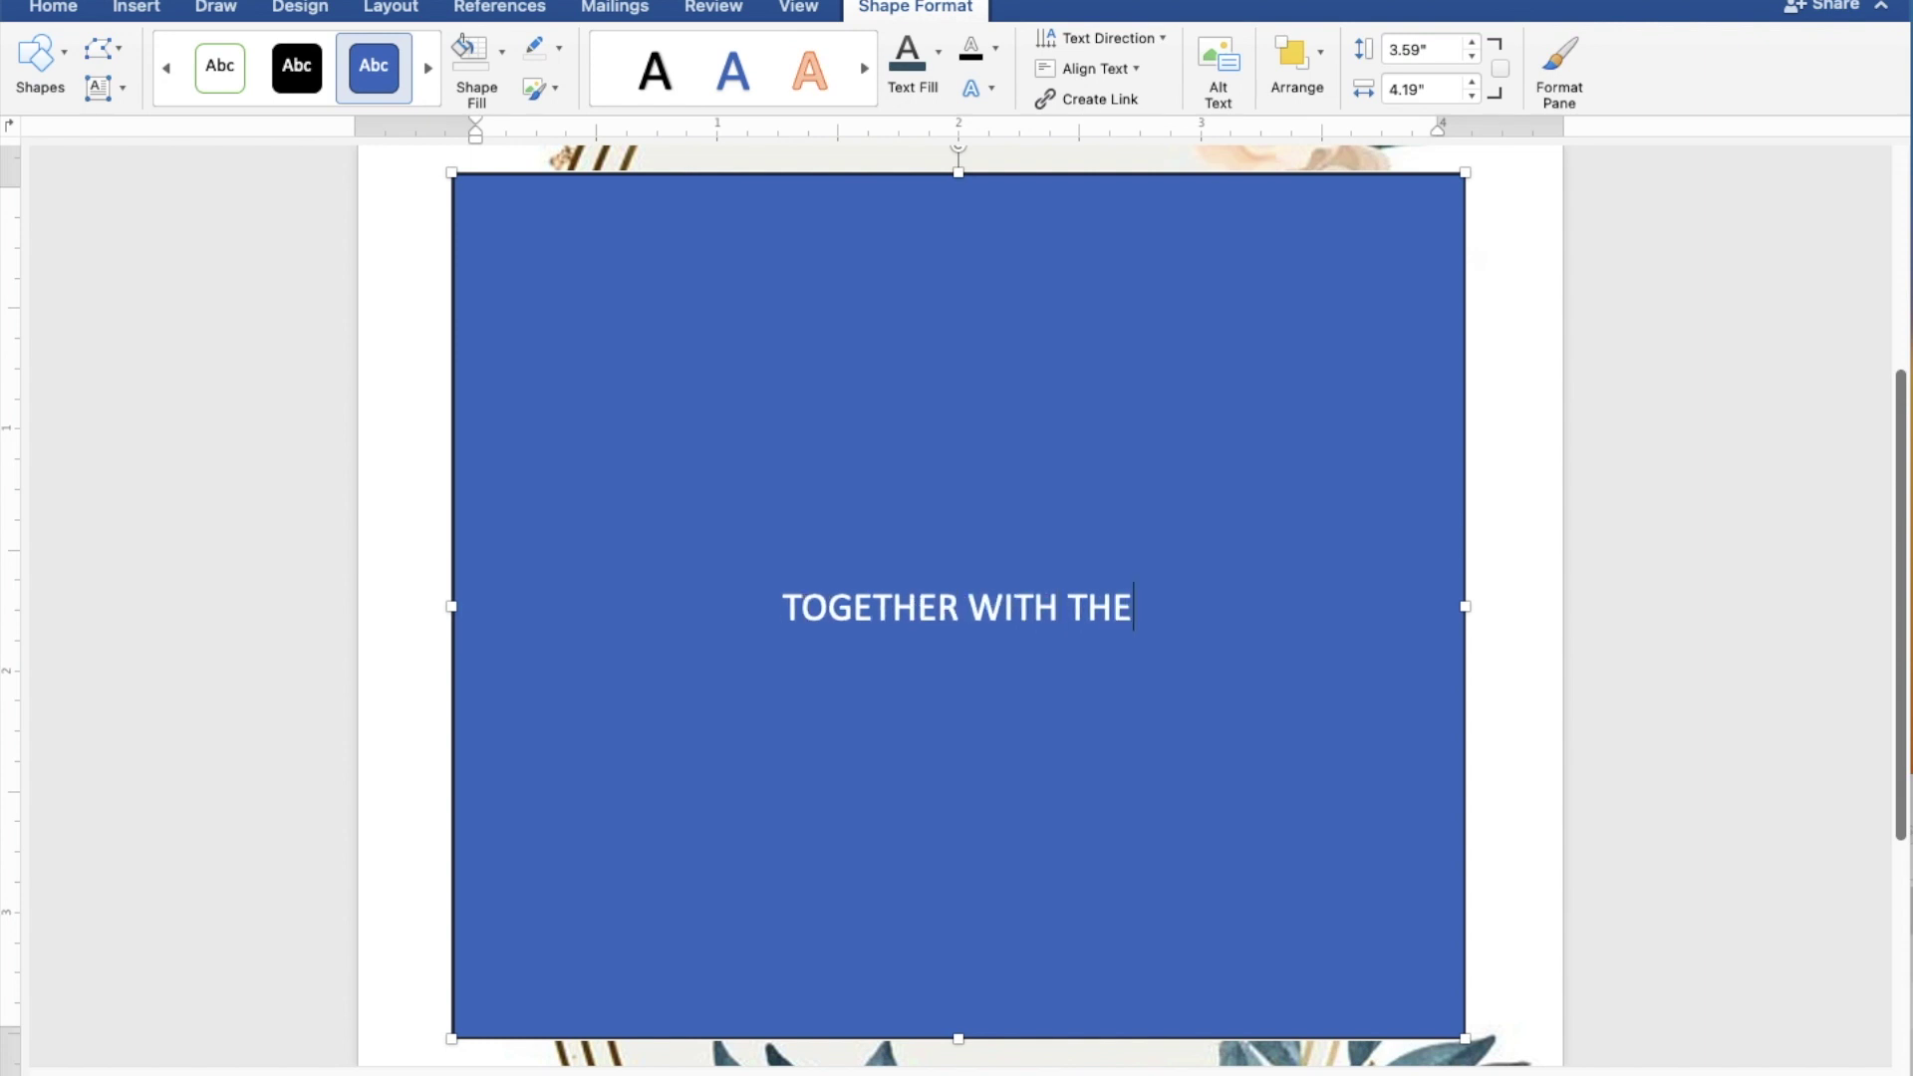
text(IR)
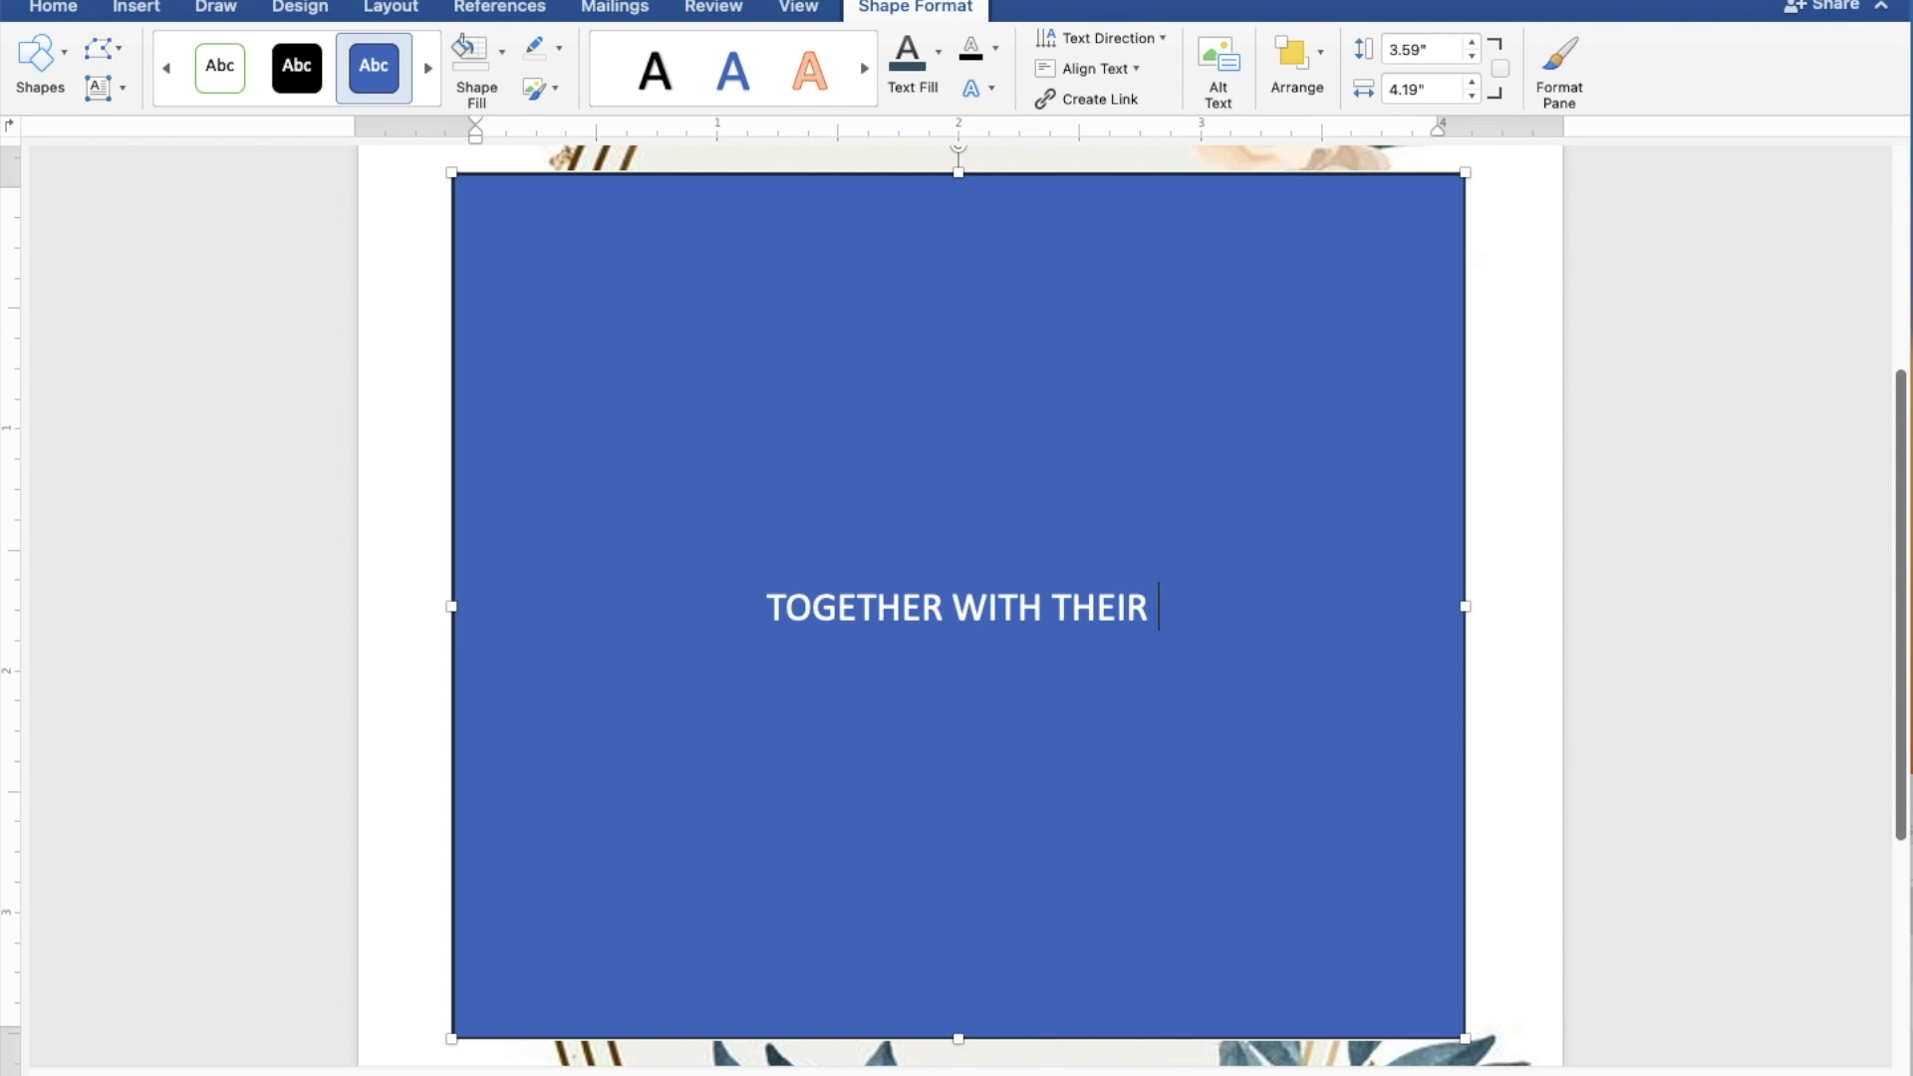
text( FAM)
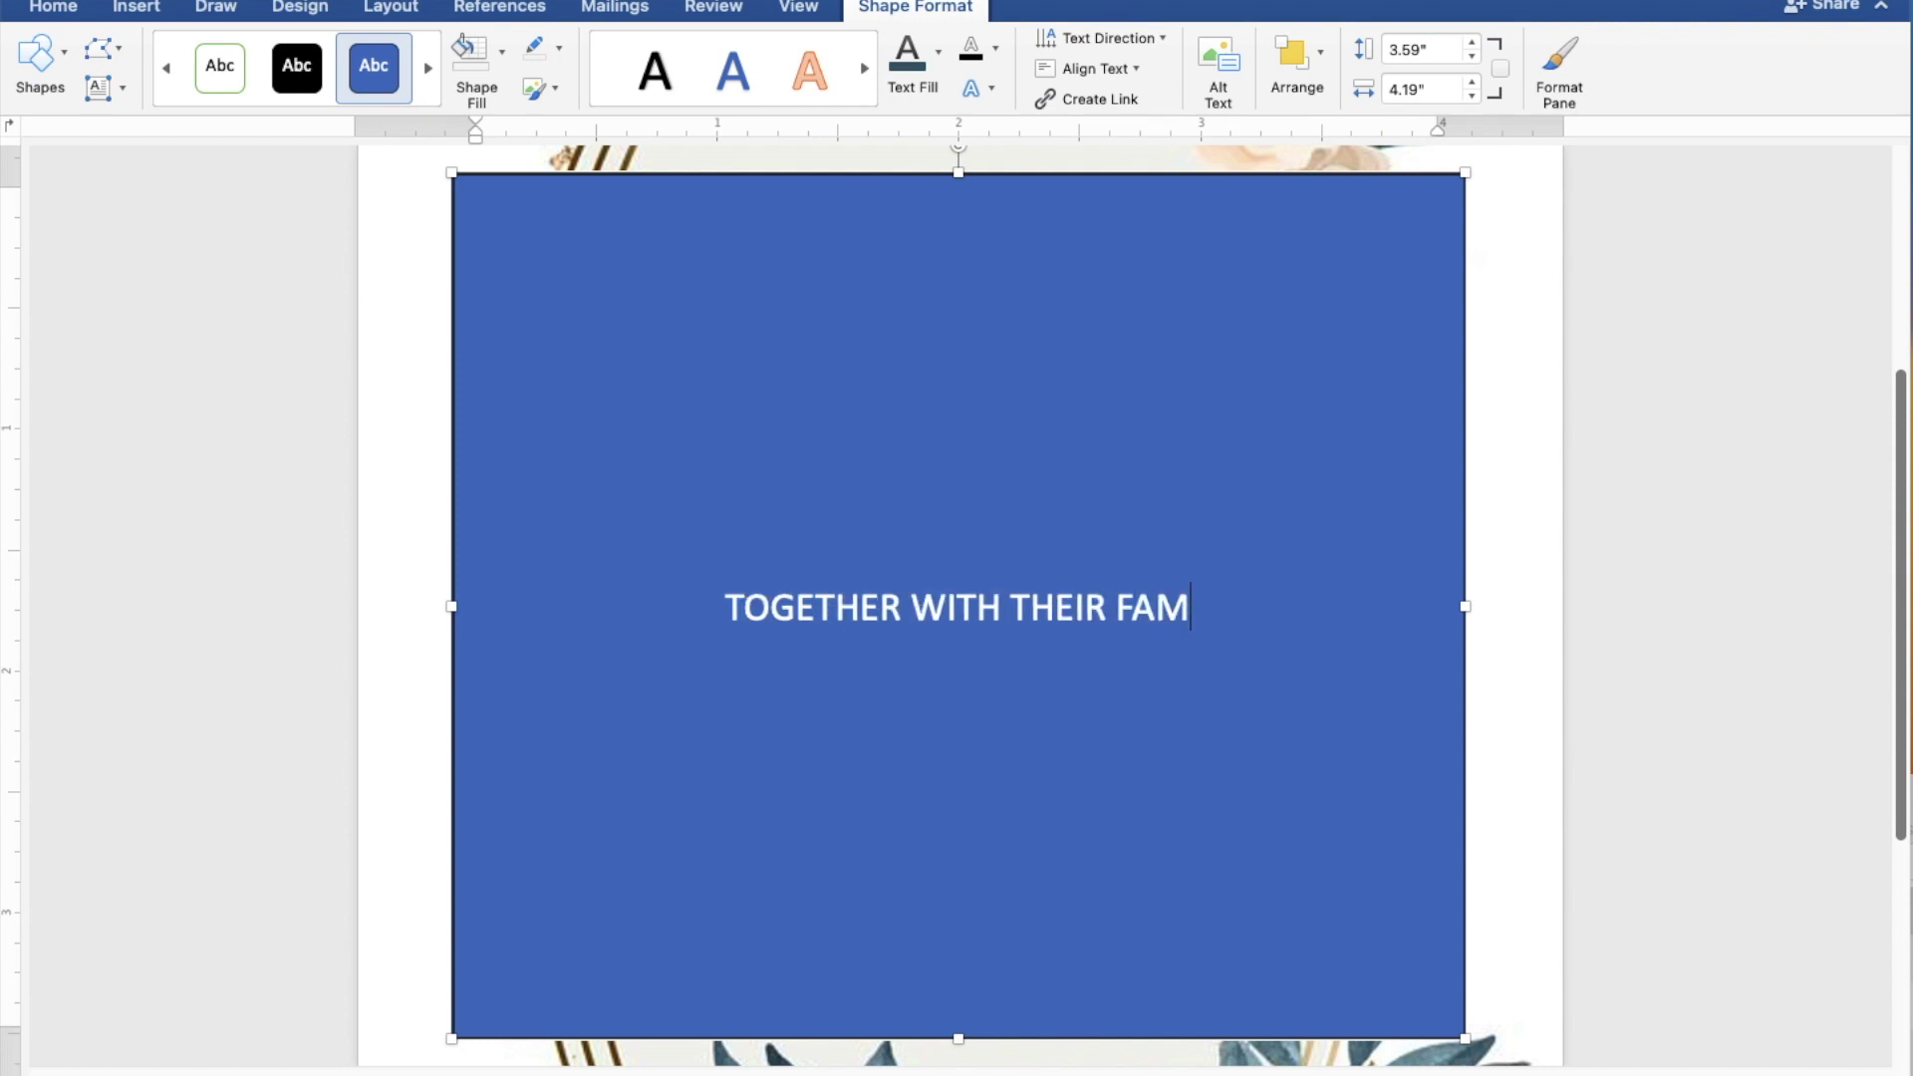
text(ILIES)
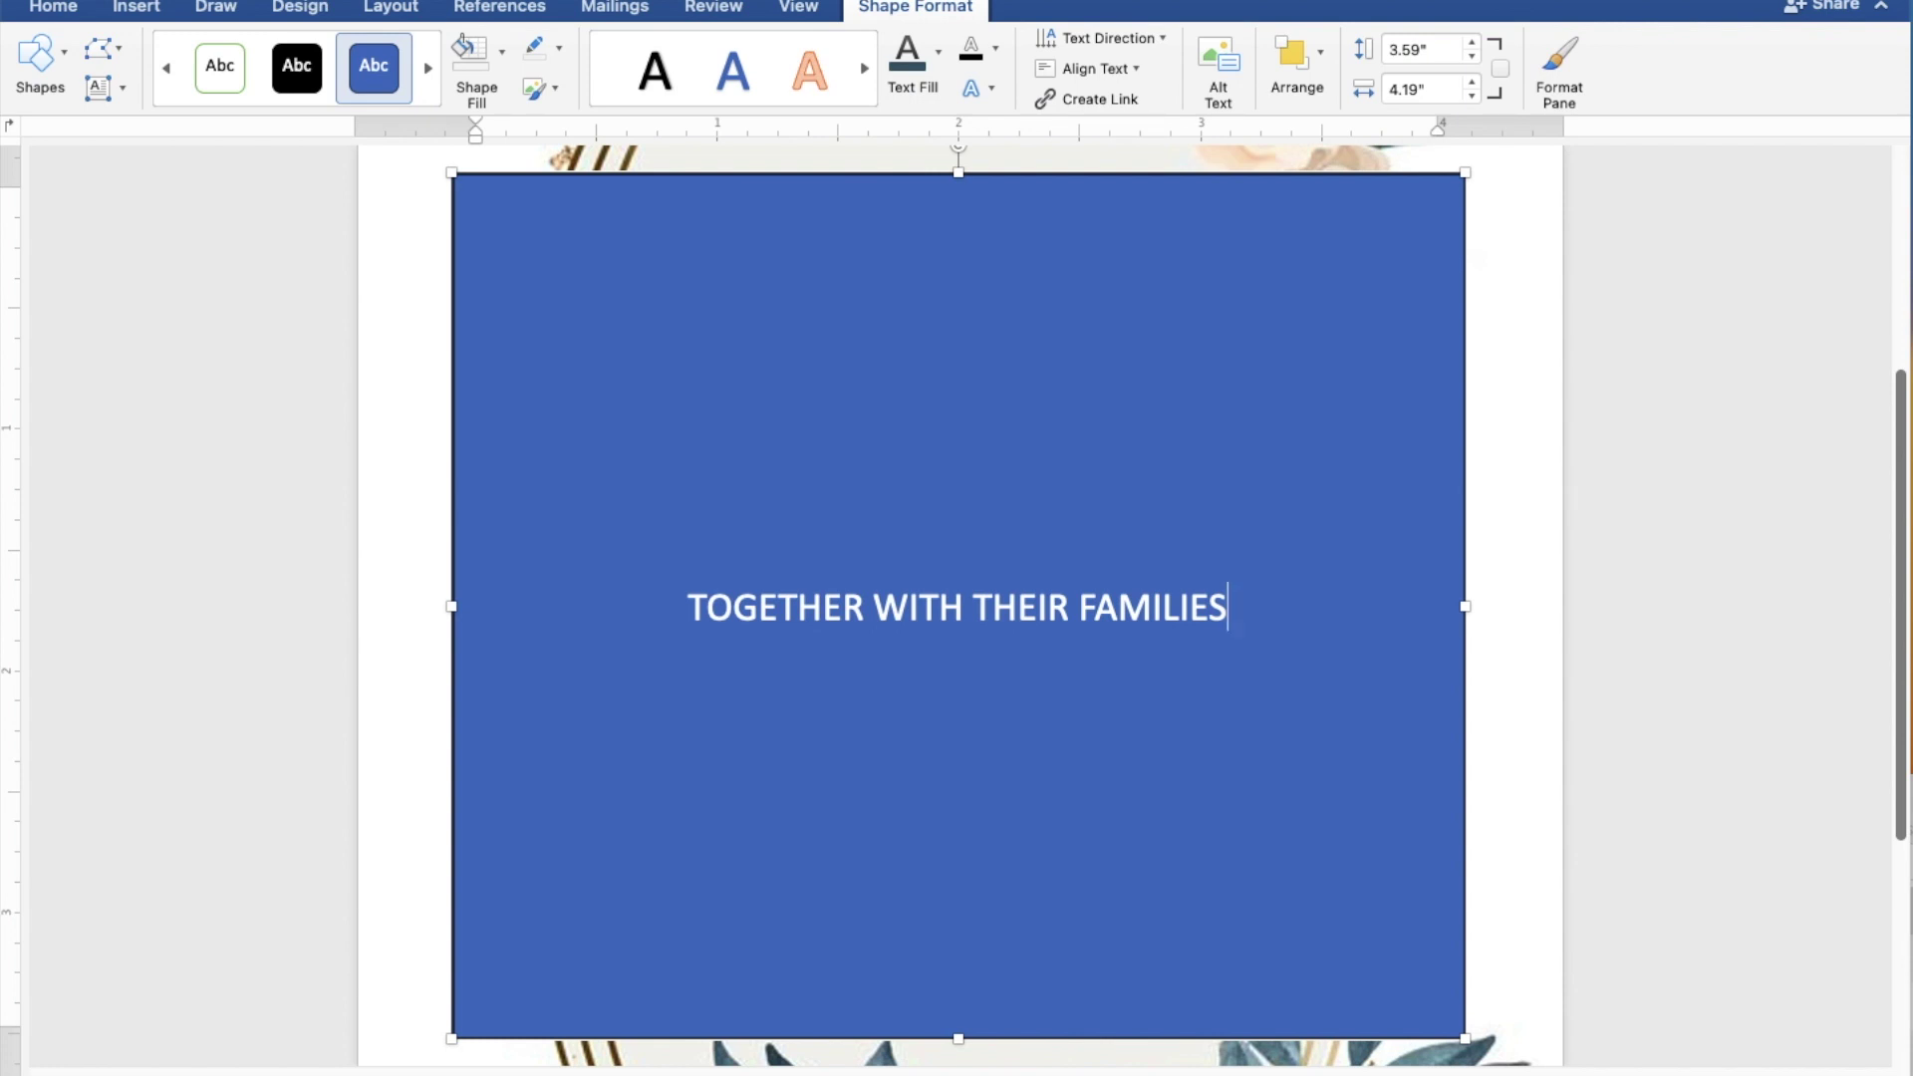
key(Return)
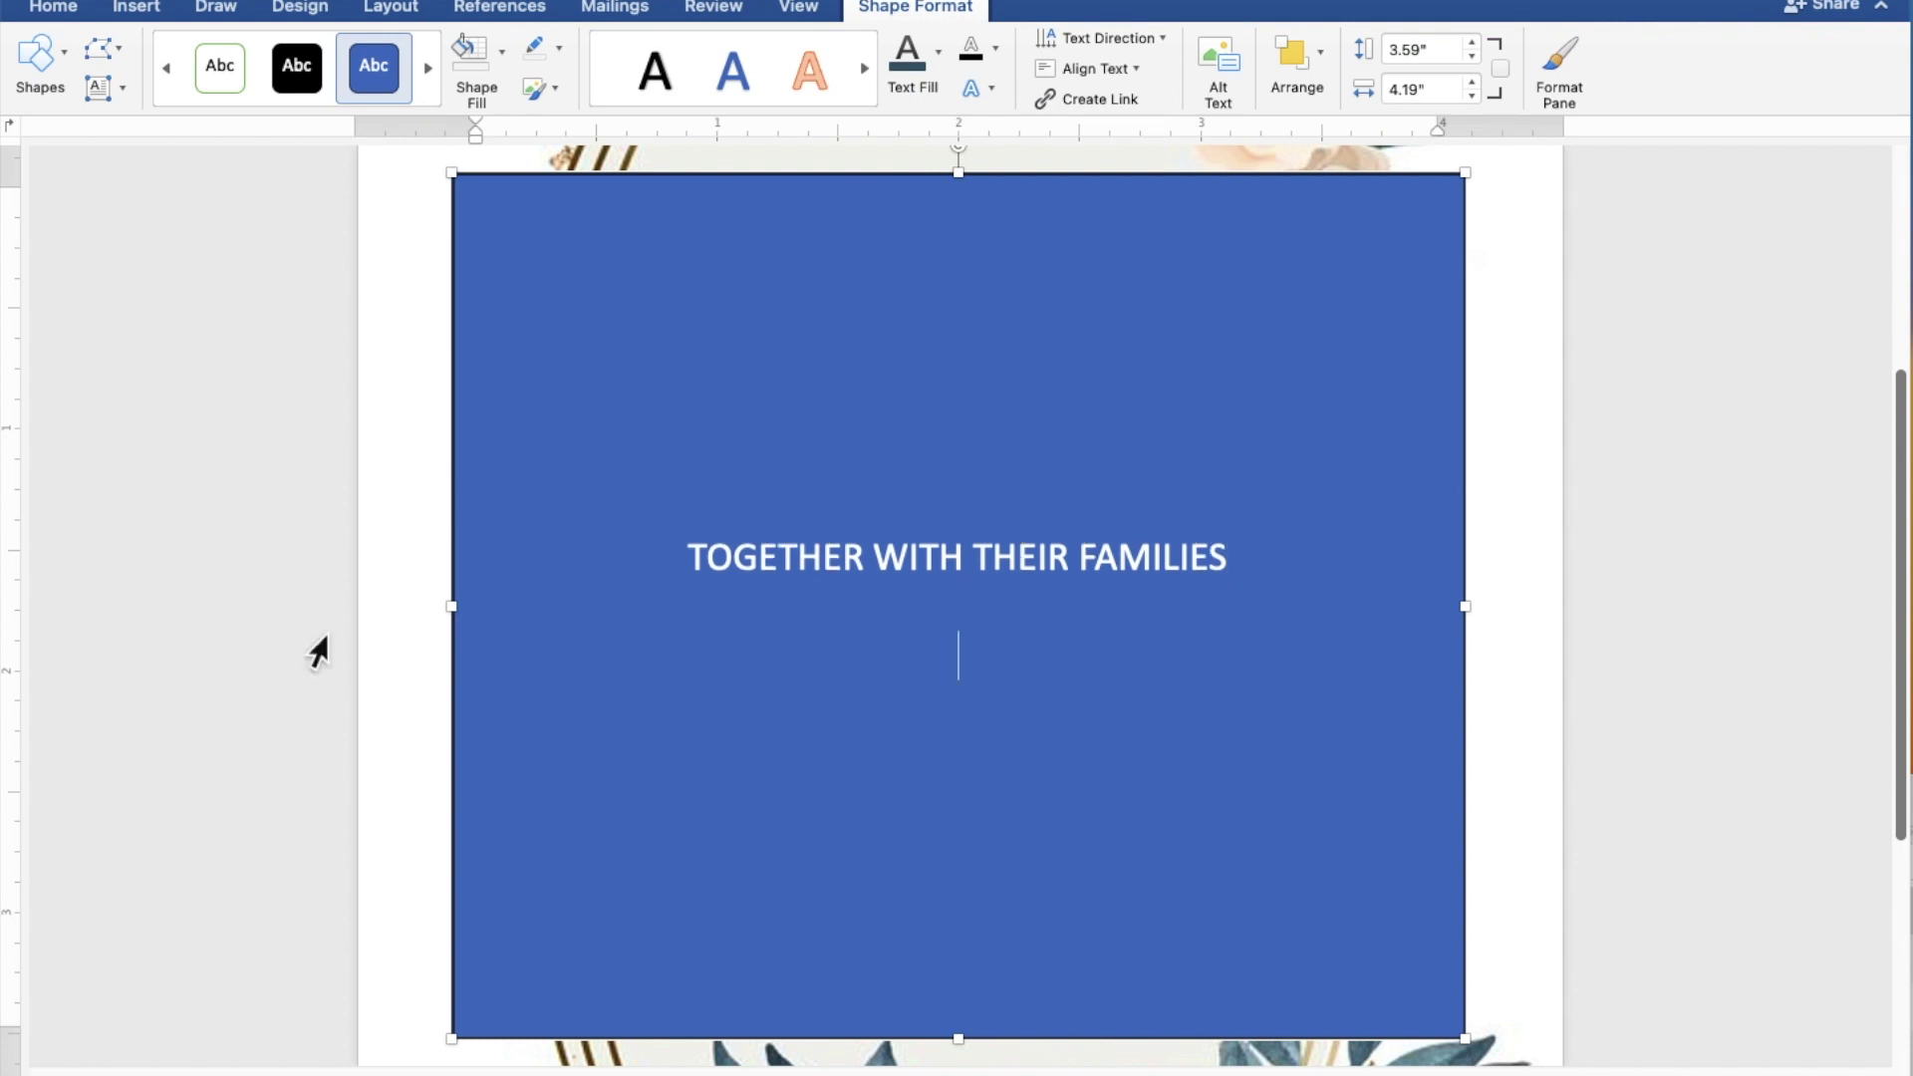
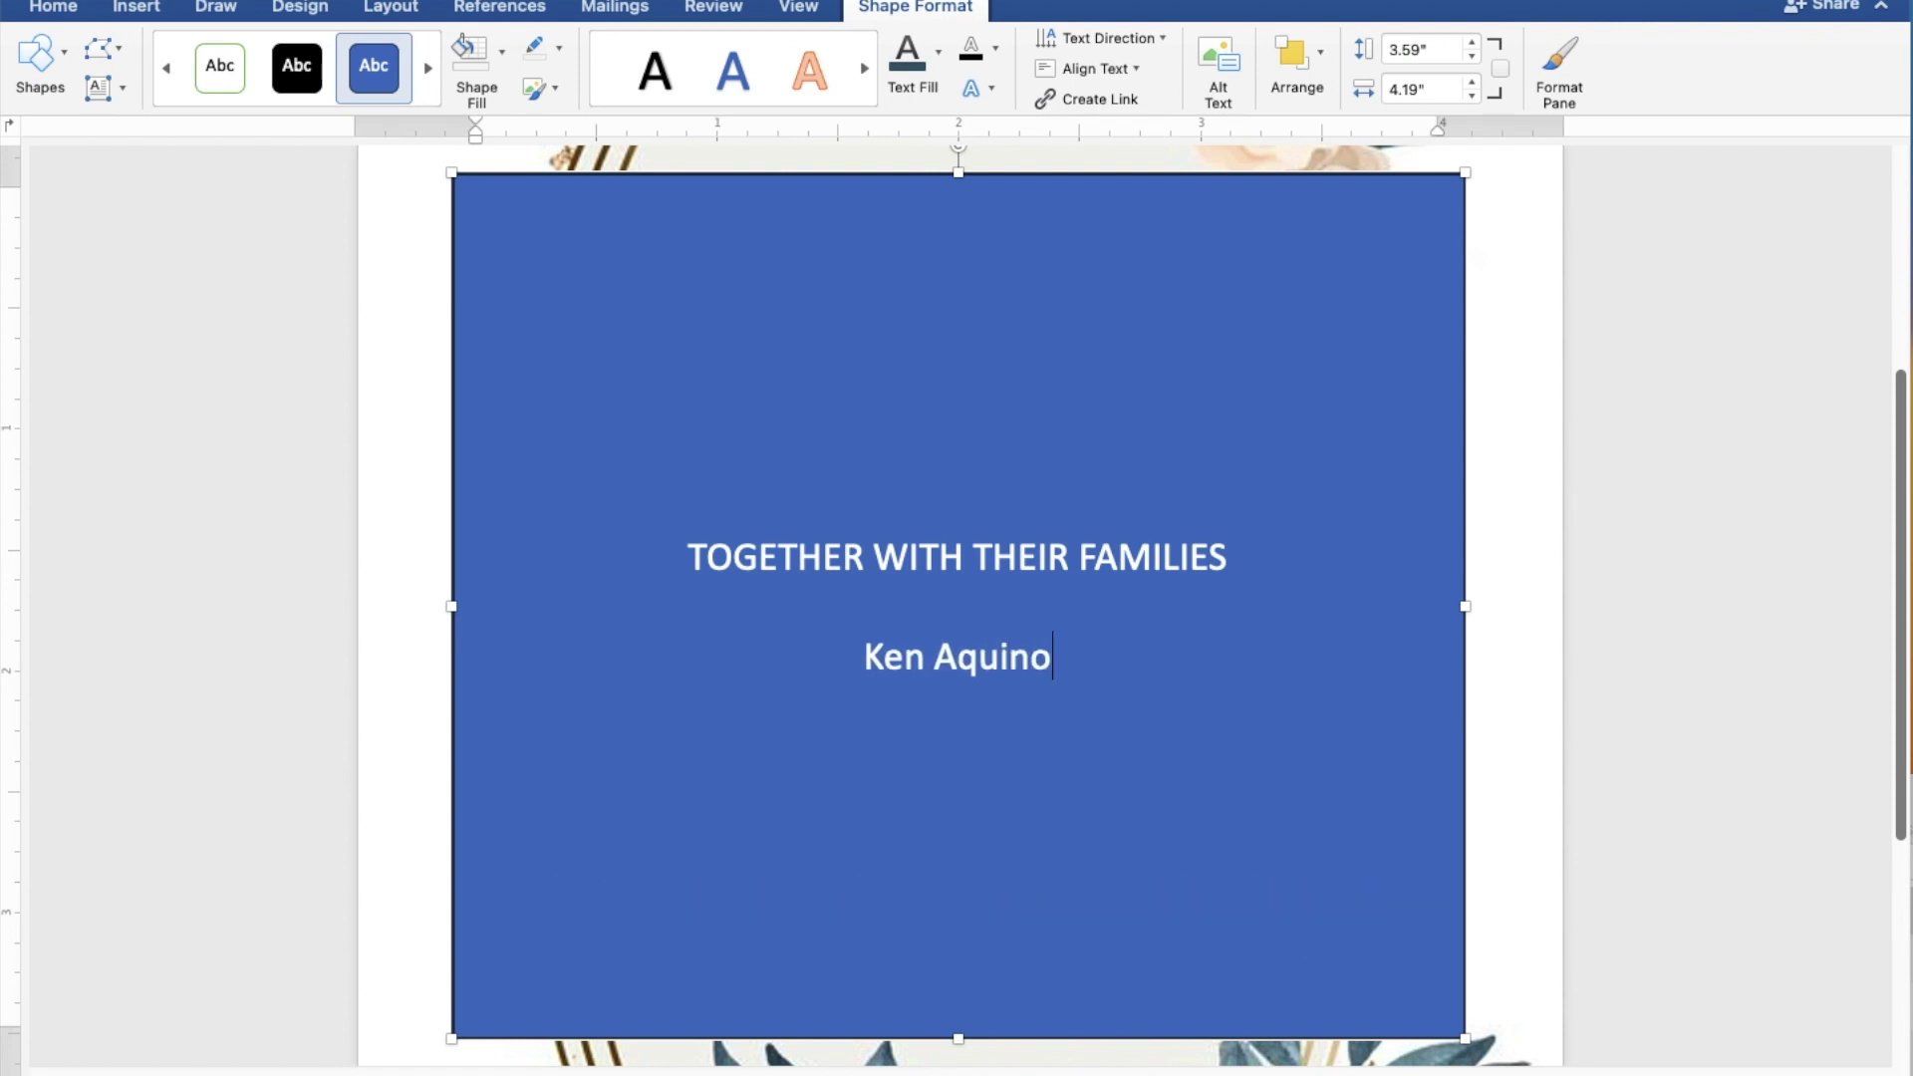
key(Return)
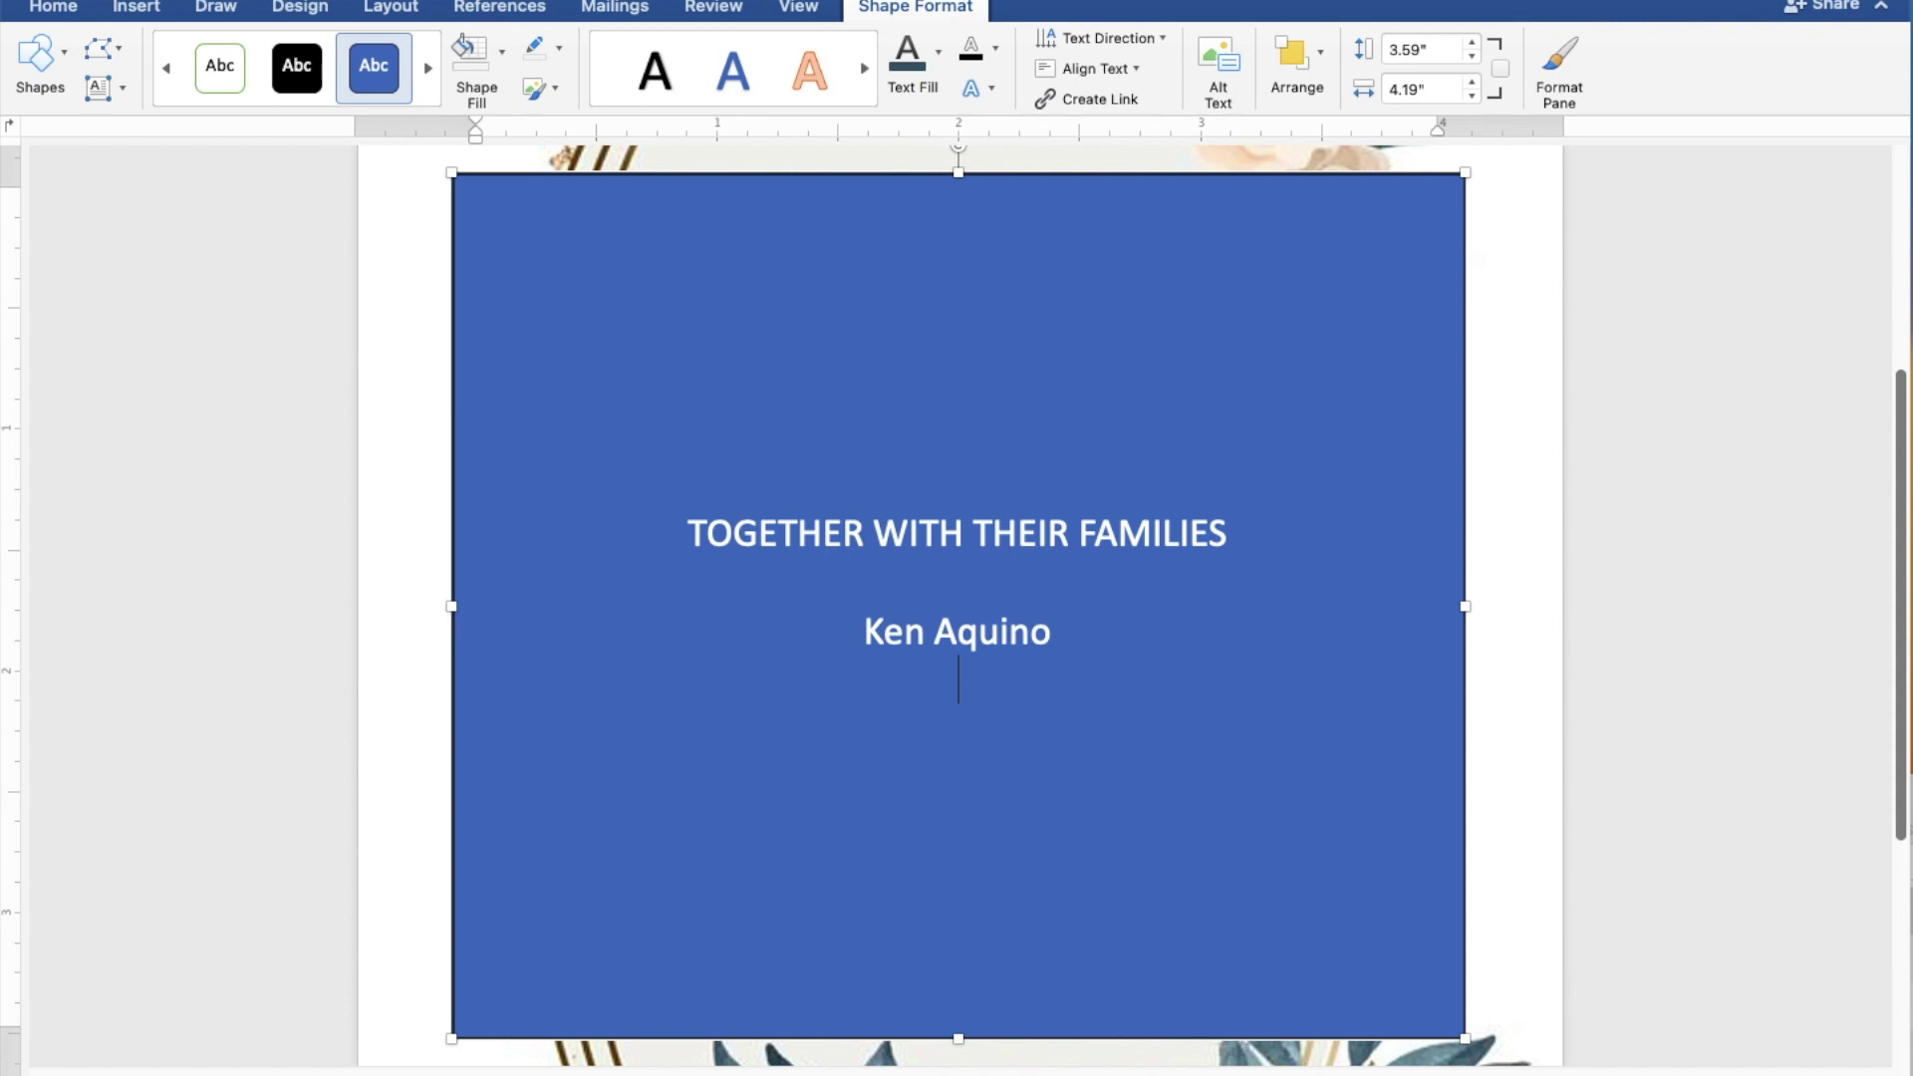
text(AND)
key(Return)
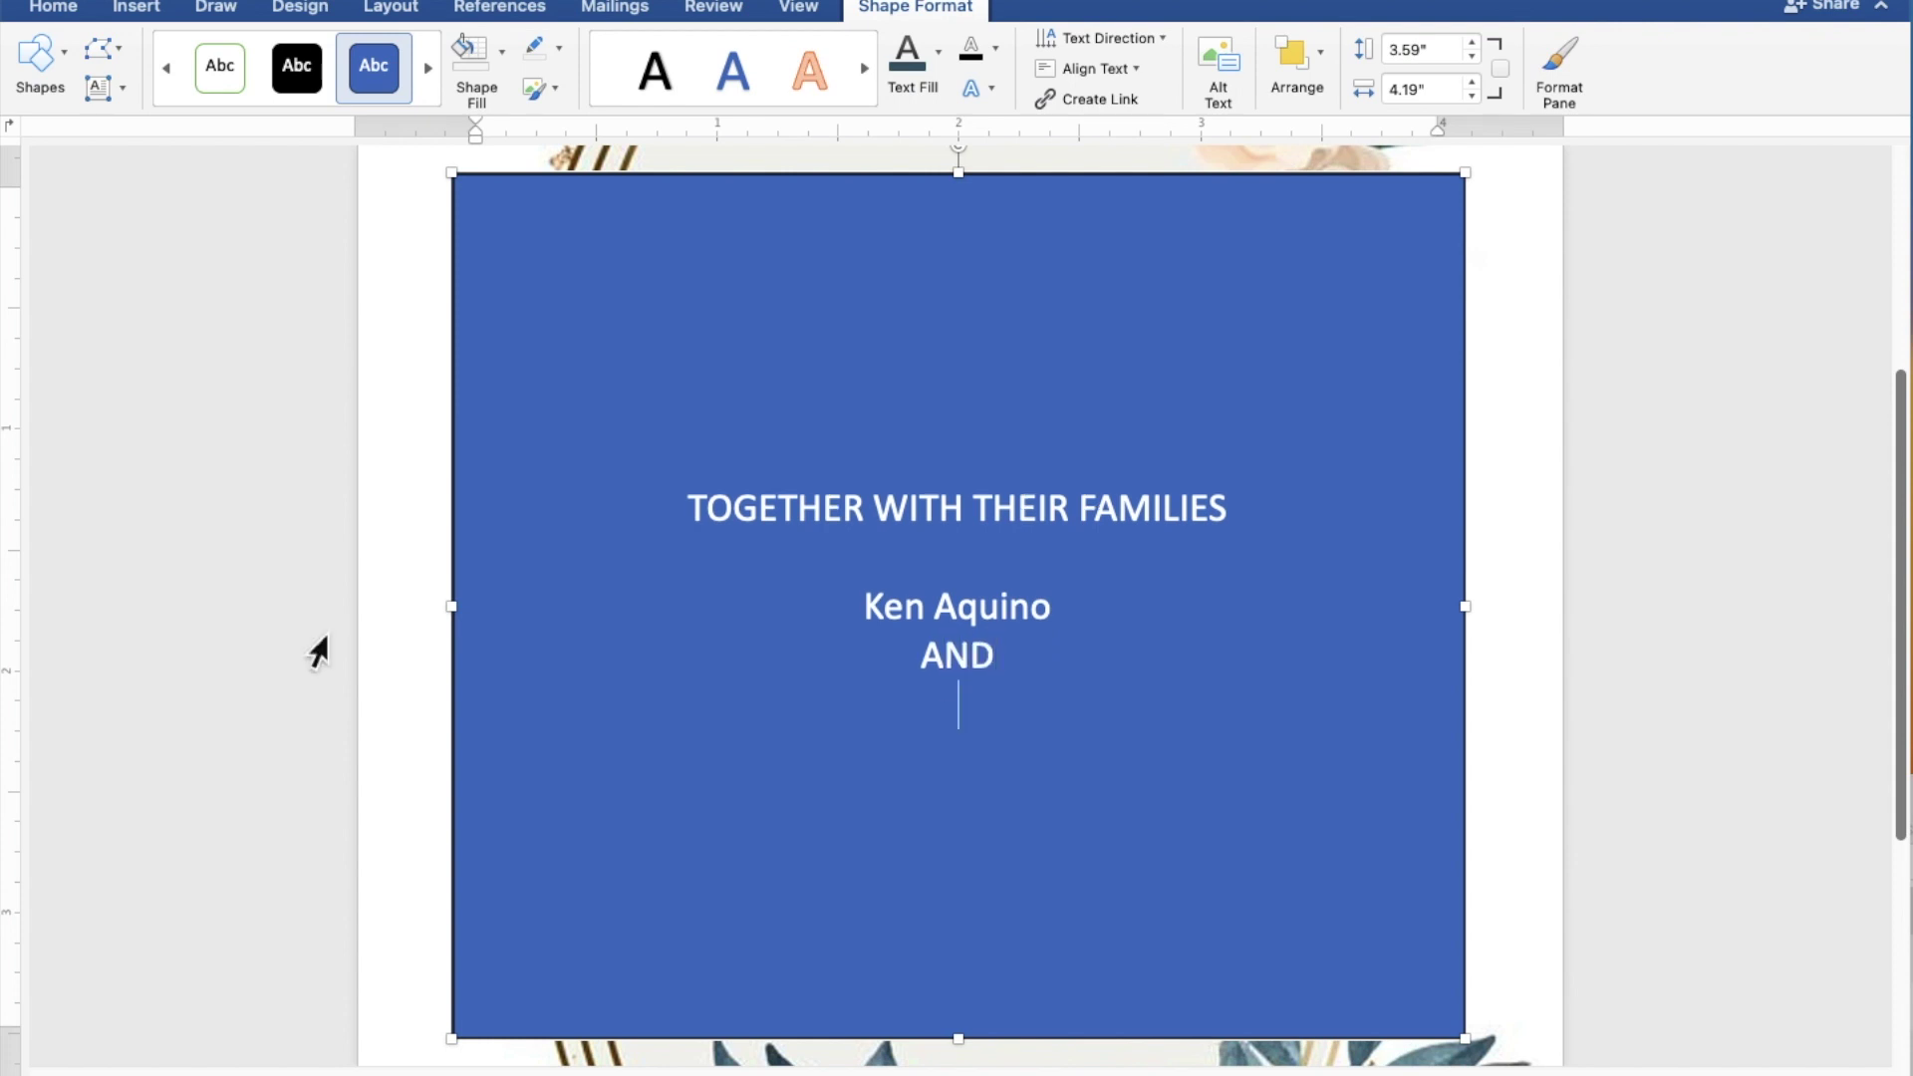
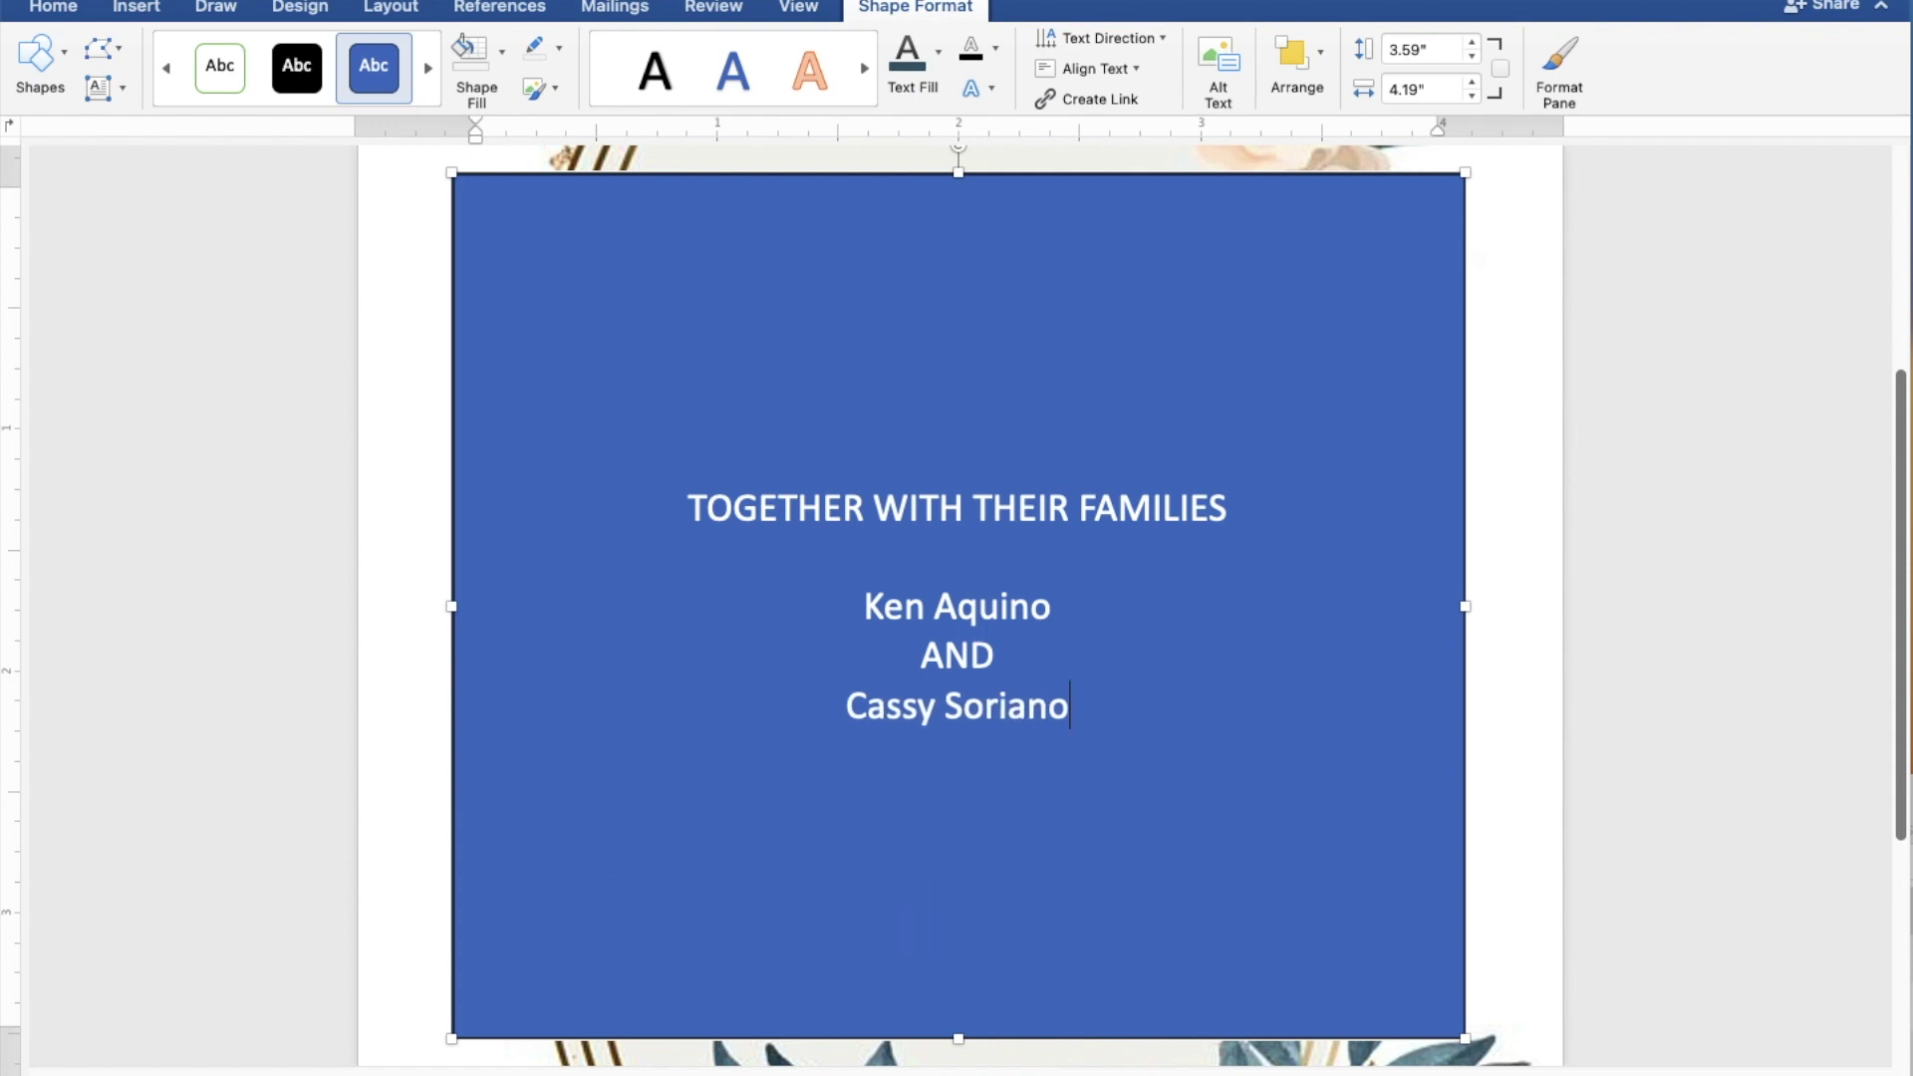
key(Return)
key(Return)
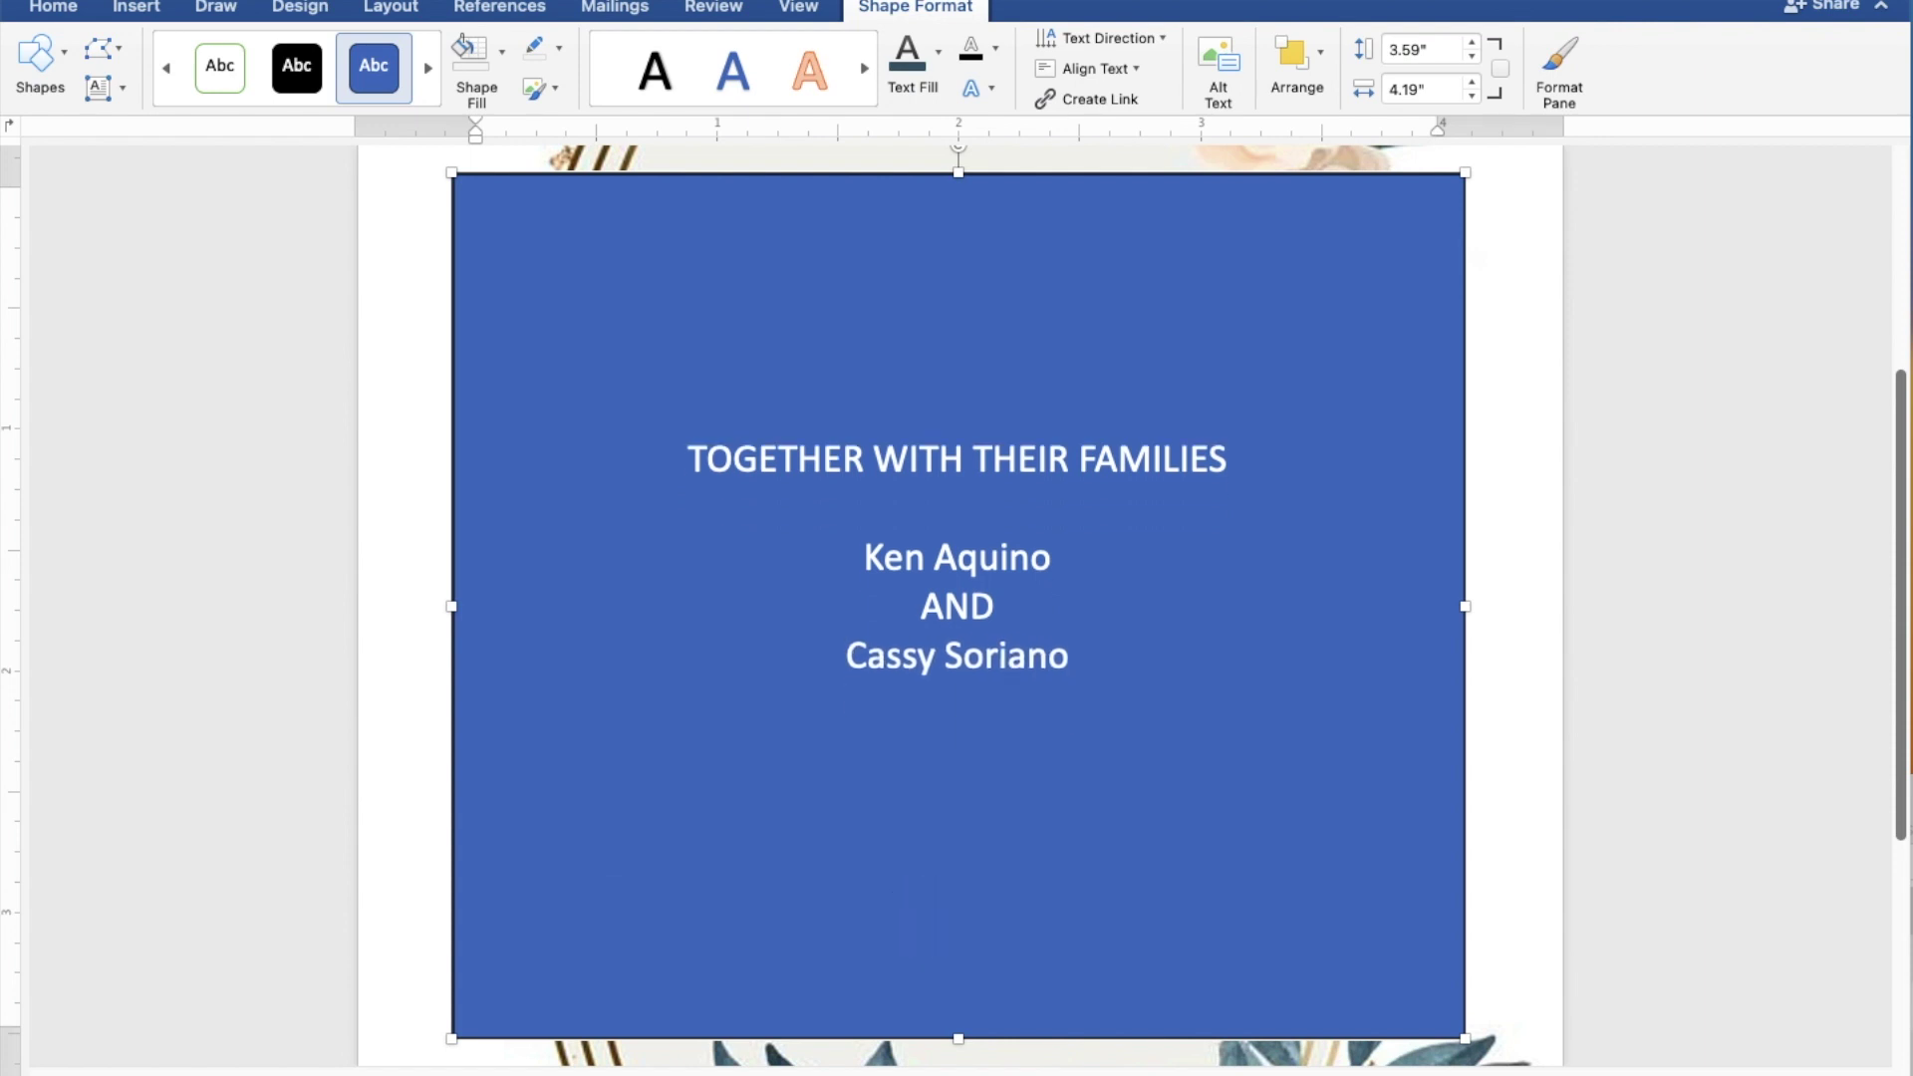
Step: Add 'REQUEST THE PLEASURE OF YOUR PRESENCE' and 'AS THEY JOYFULLY UNITE IN MARRIAGE', then a blank line
text(REQUEST)
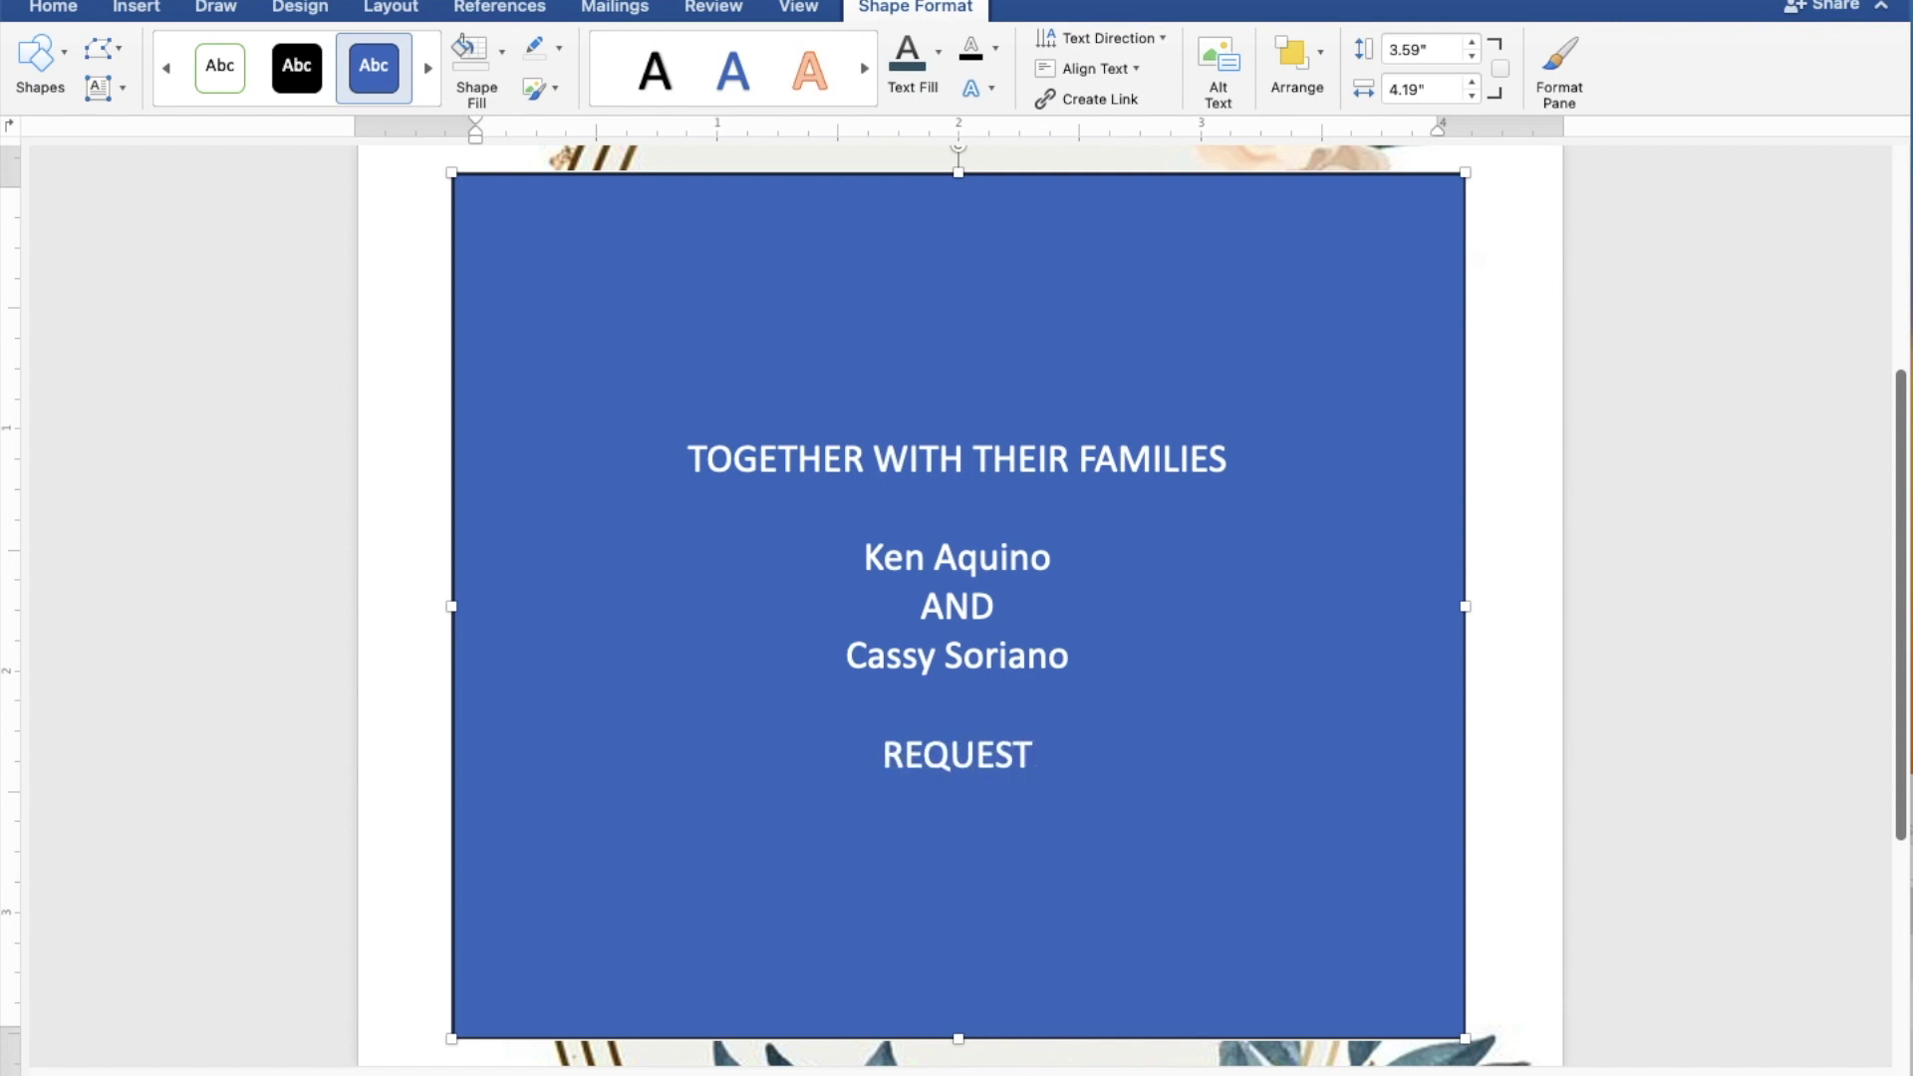
text( TH)
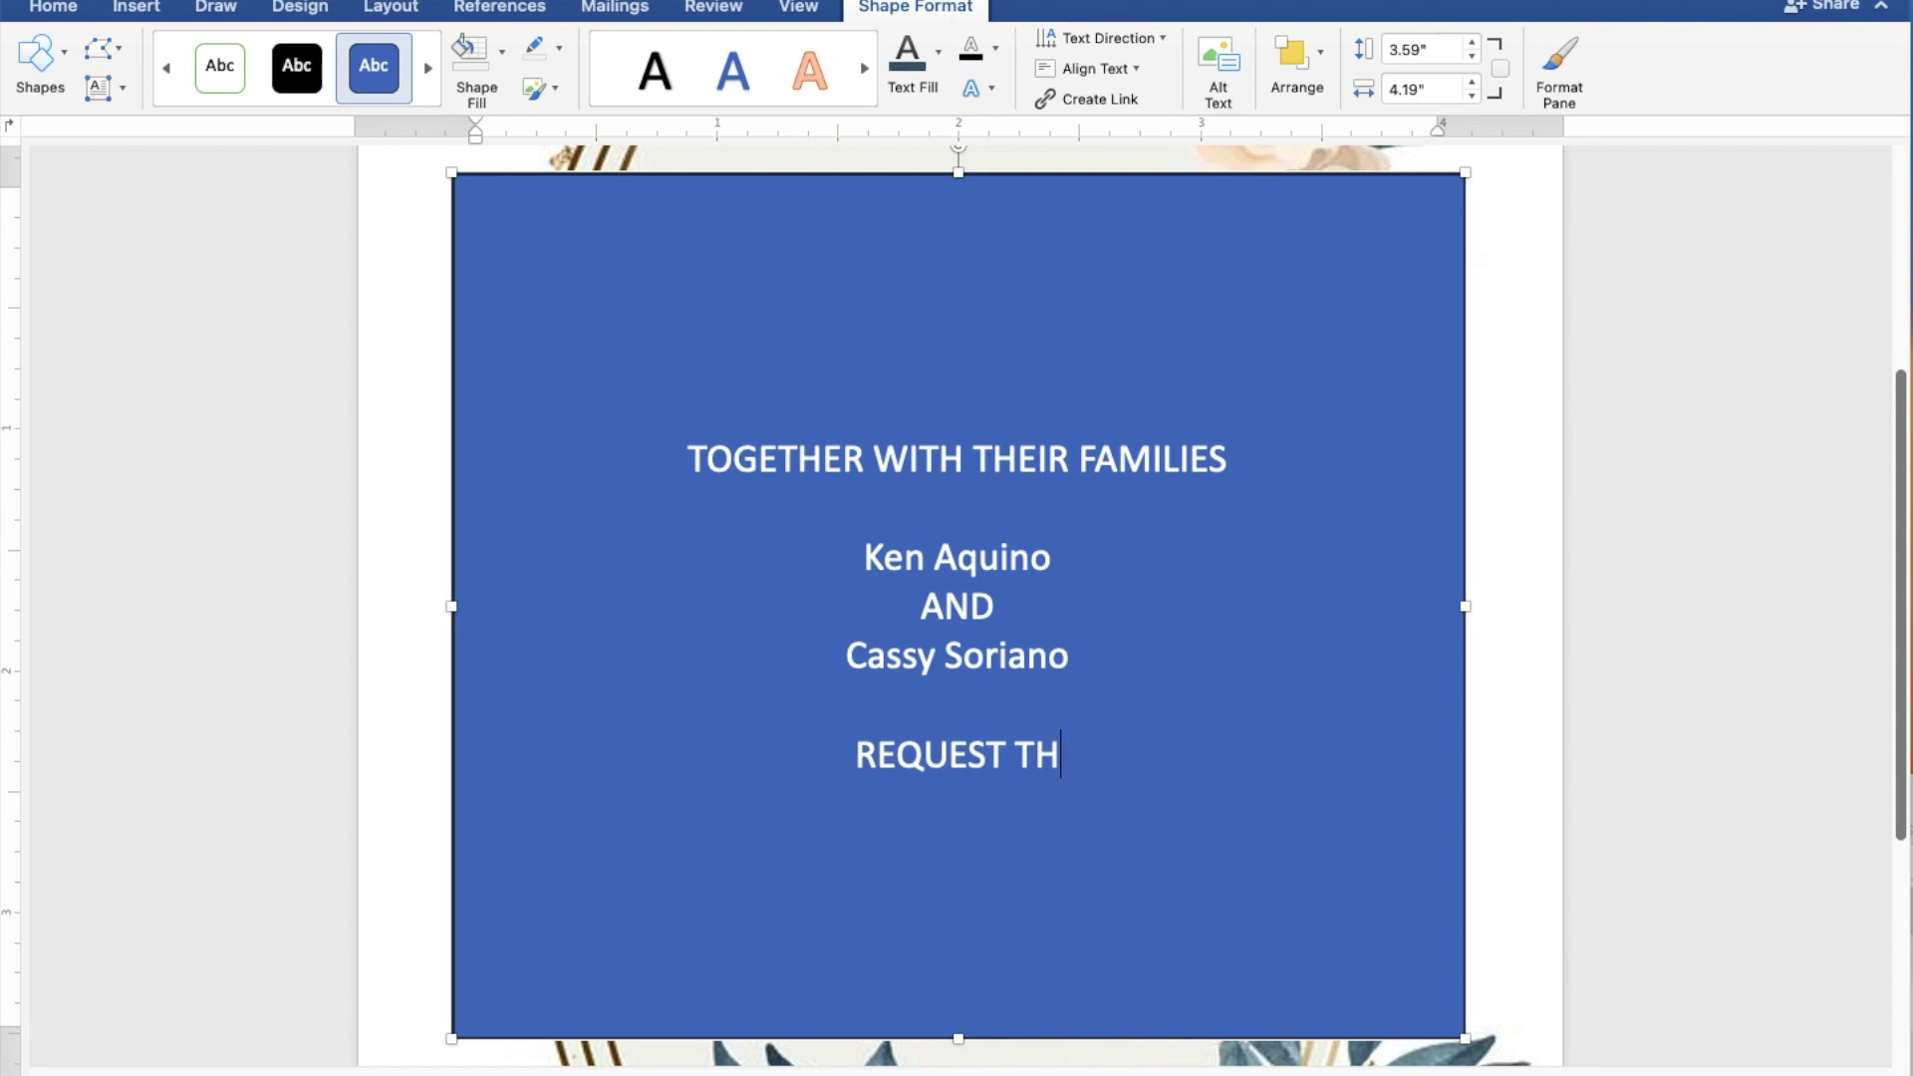
text(E PLEASURE)
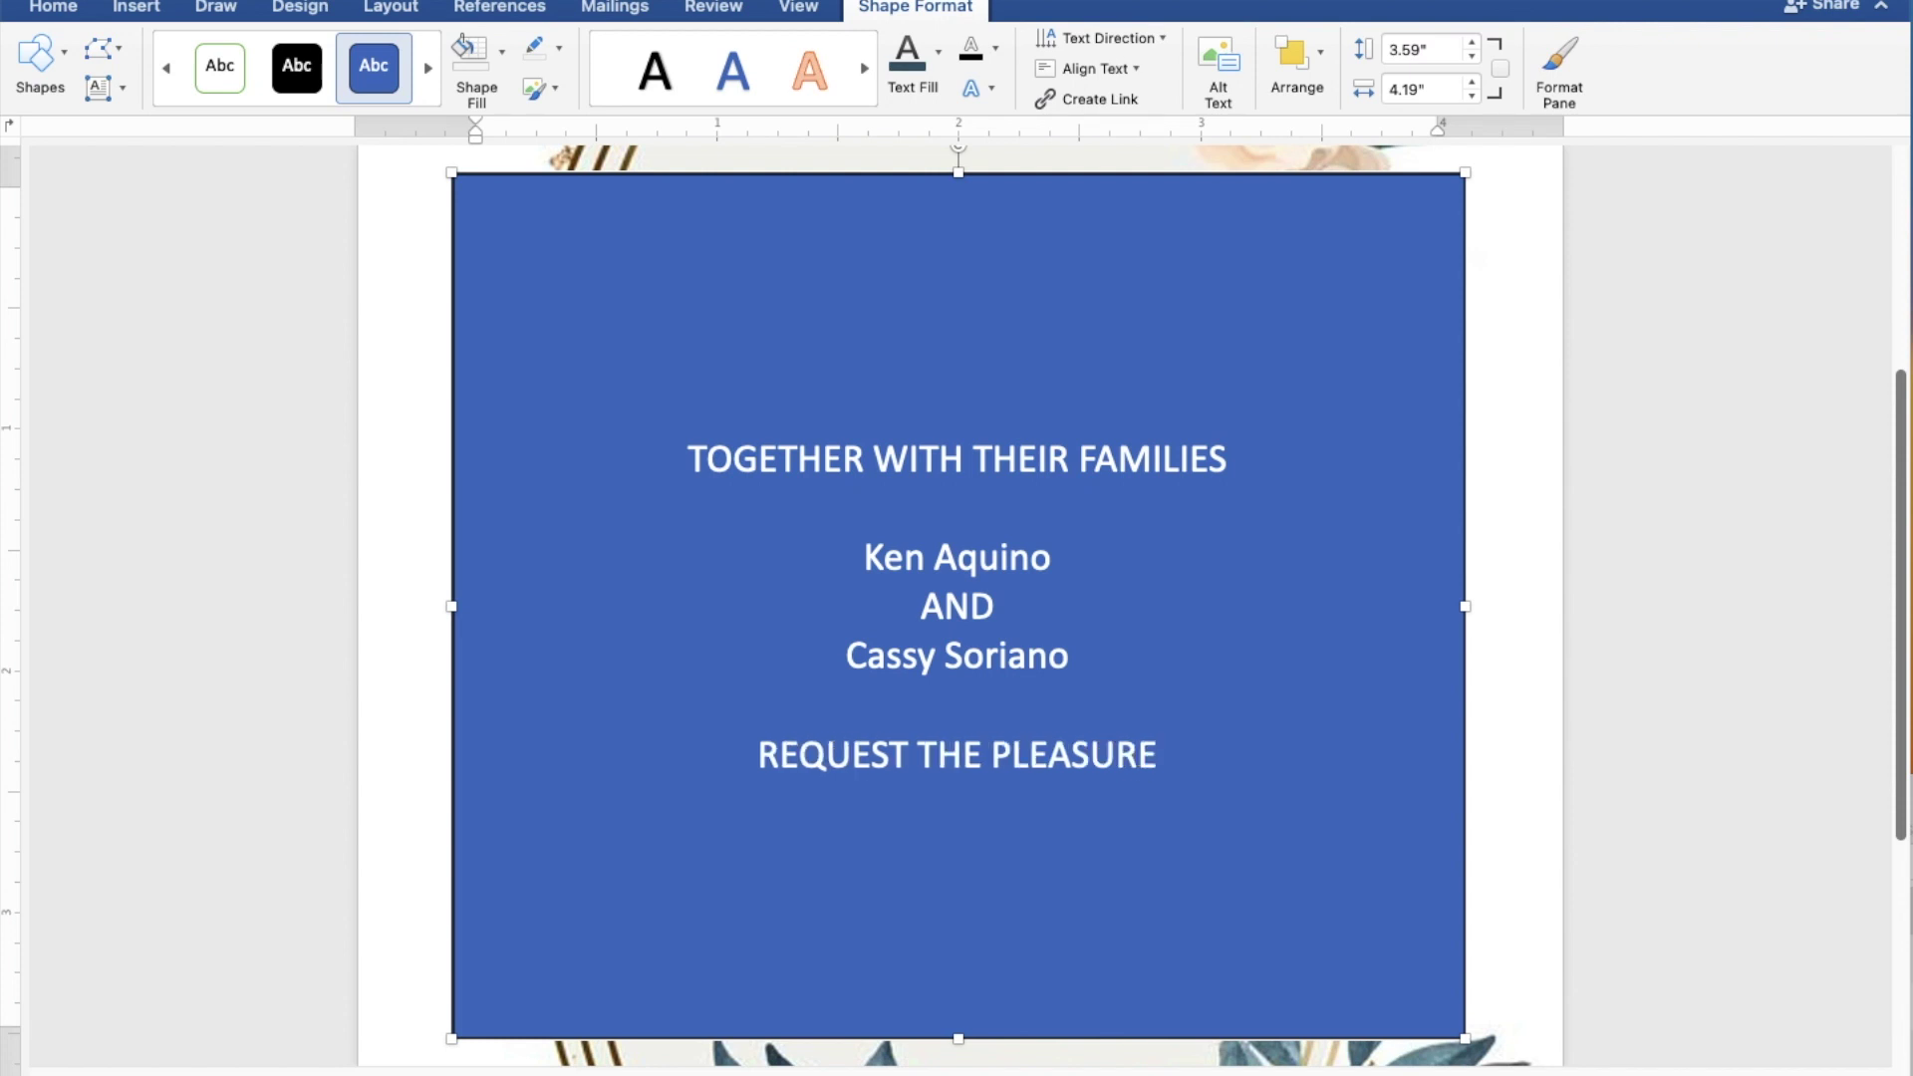
text( OF )
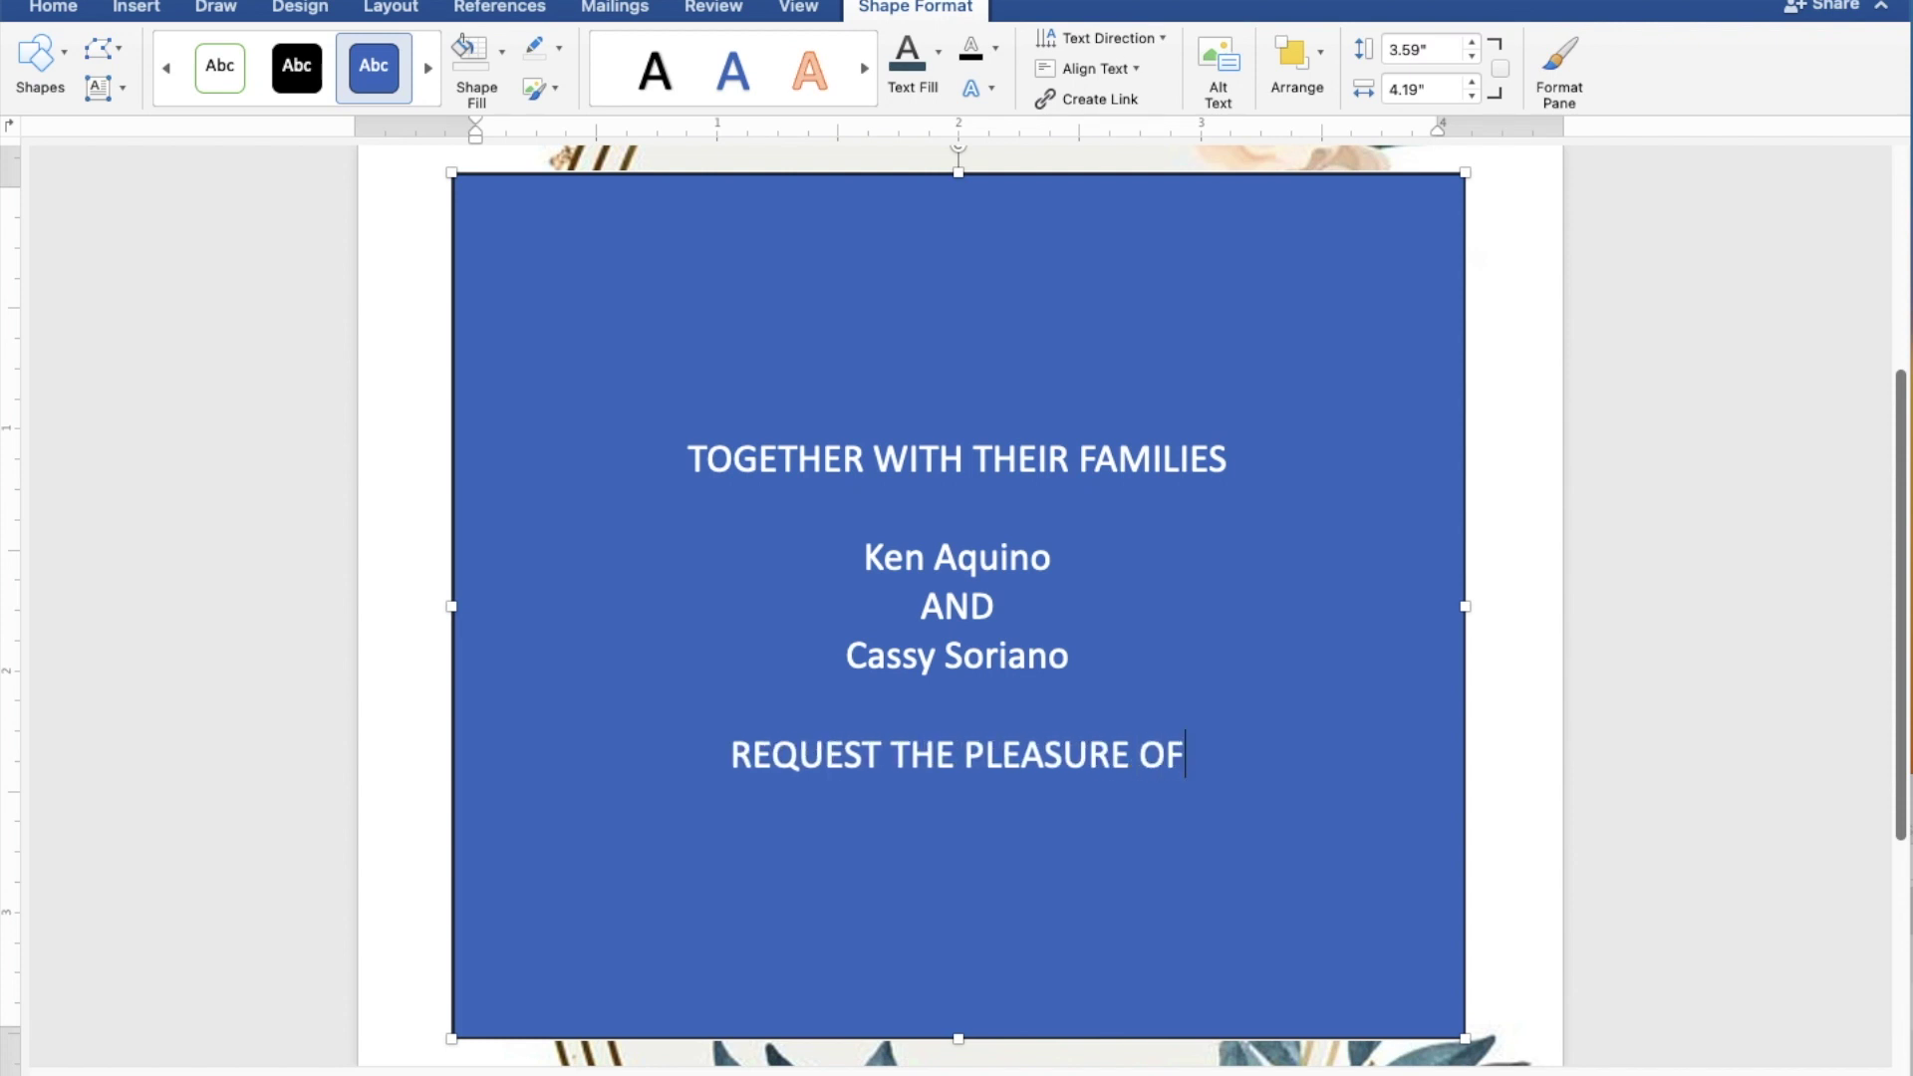
text(YO)
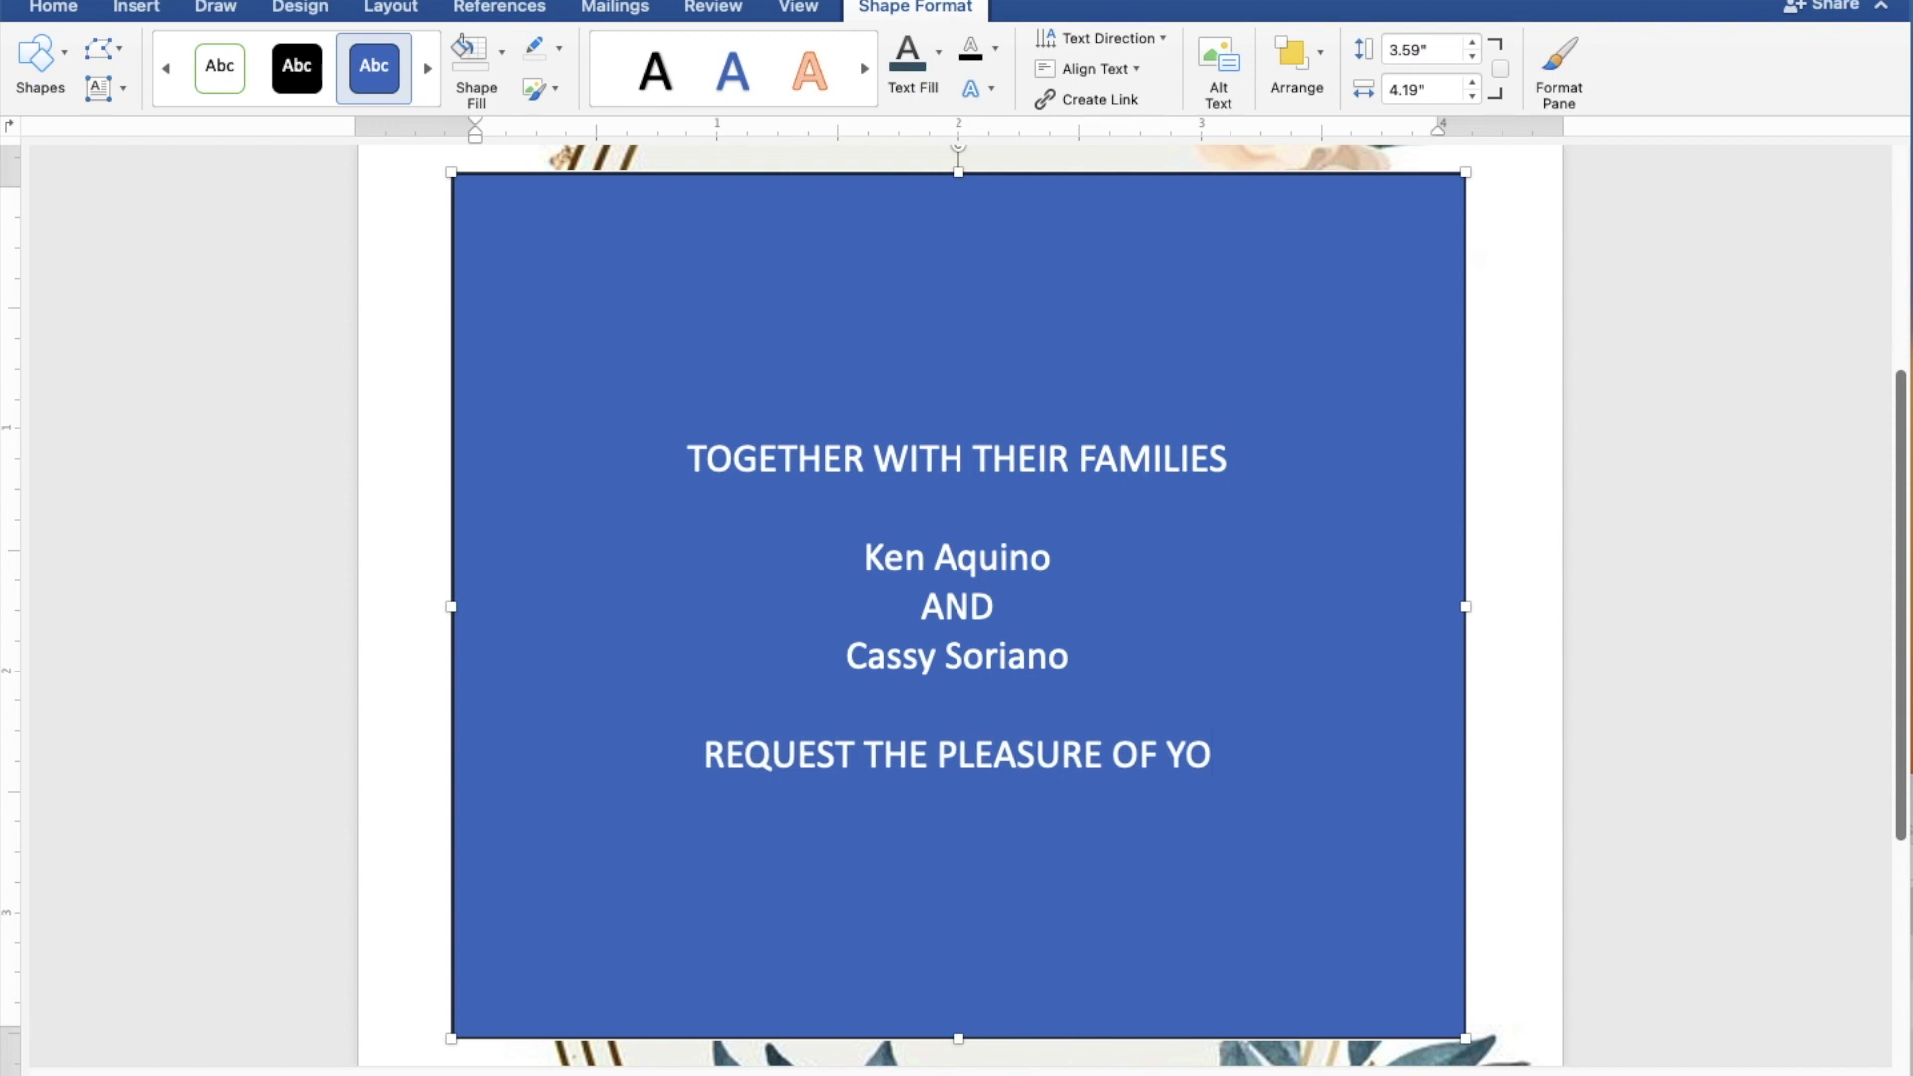
text(UR )
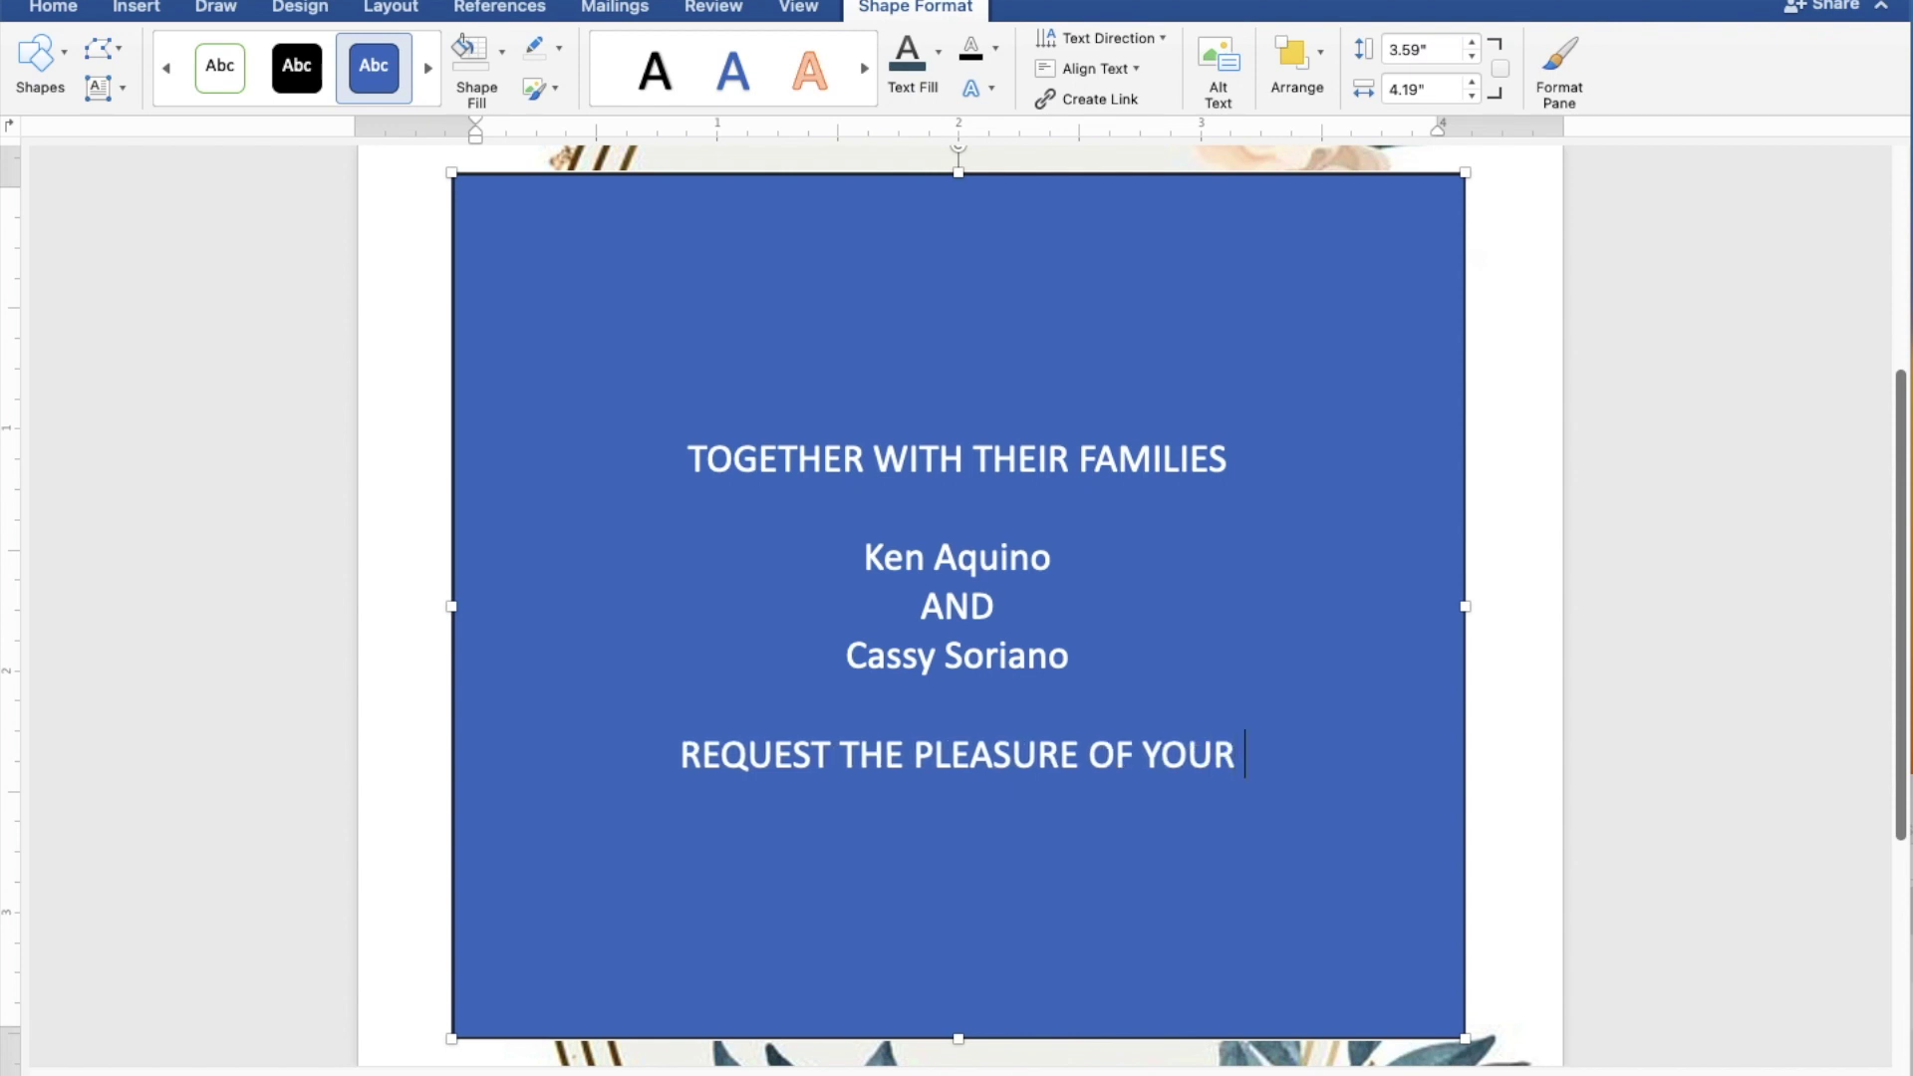
text(PRE)
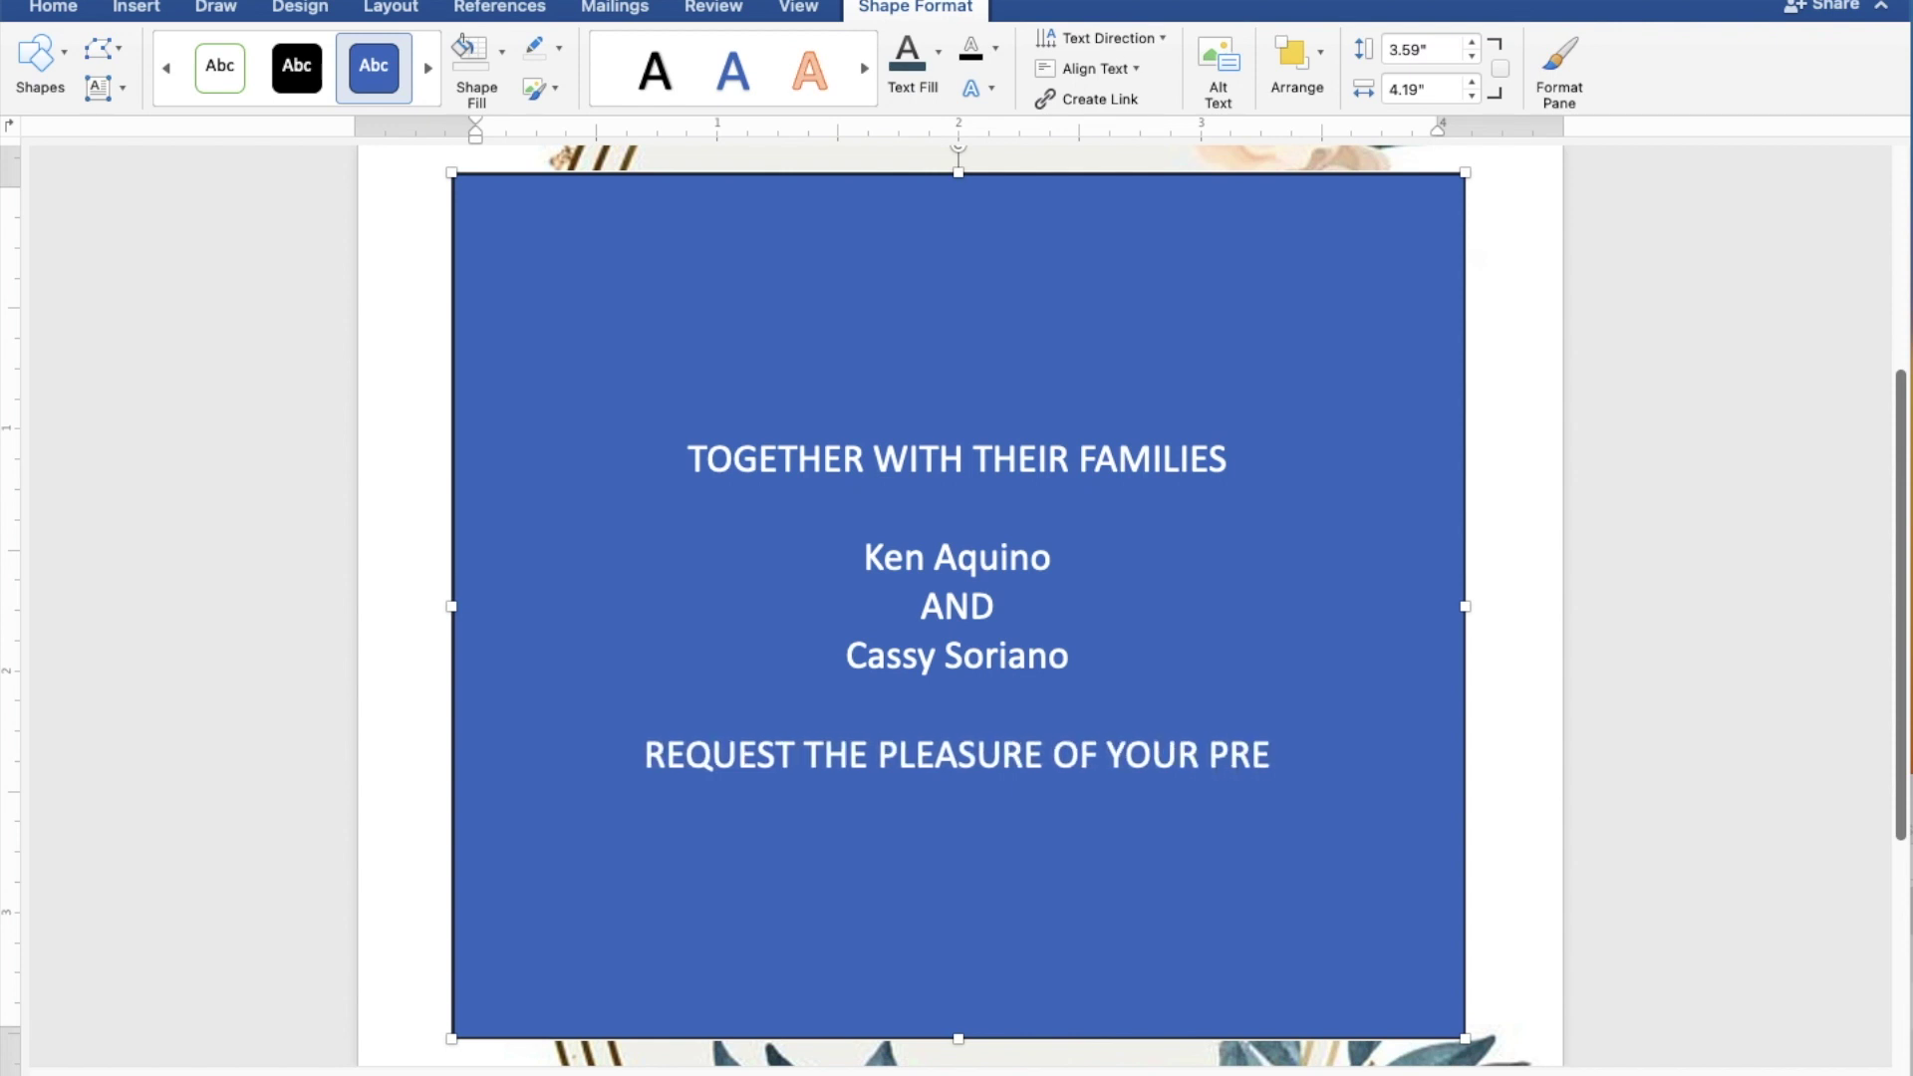
text(SEN)
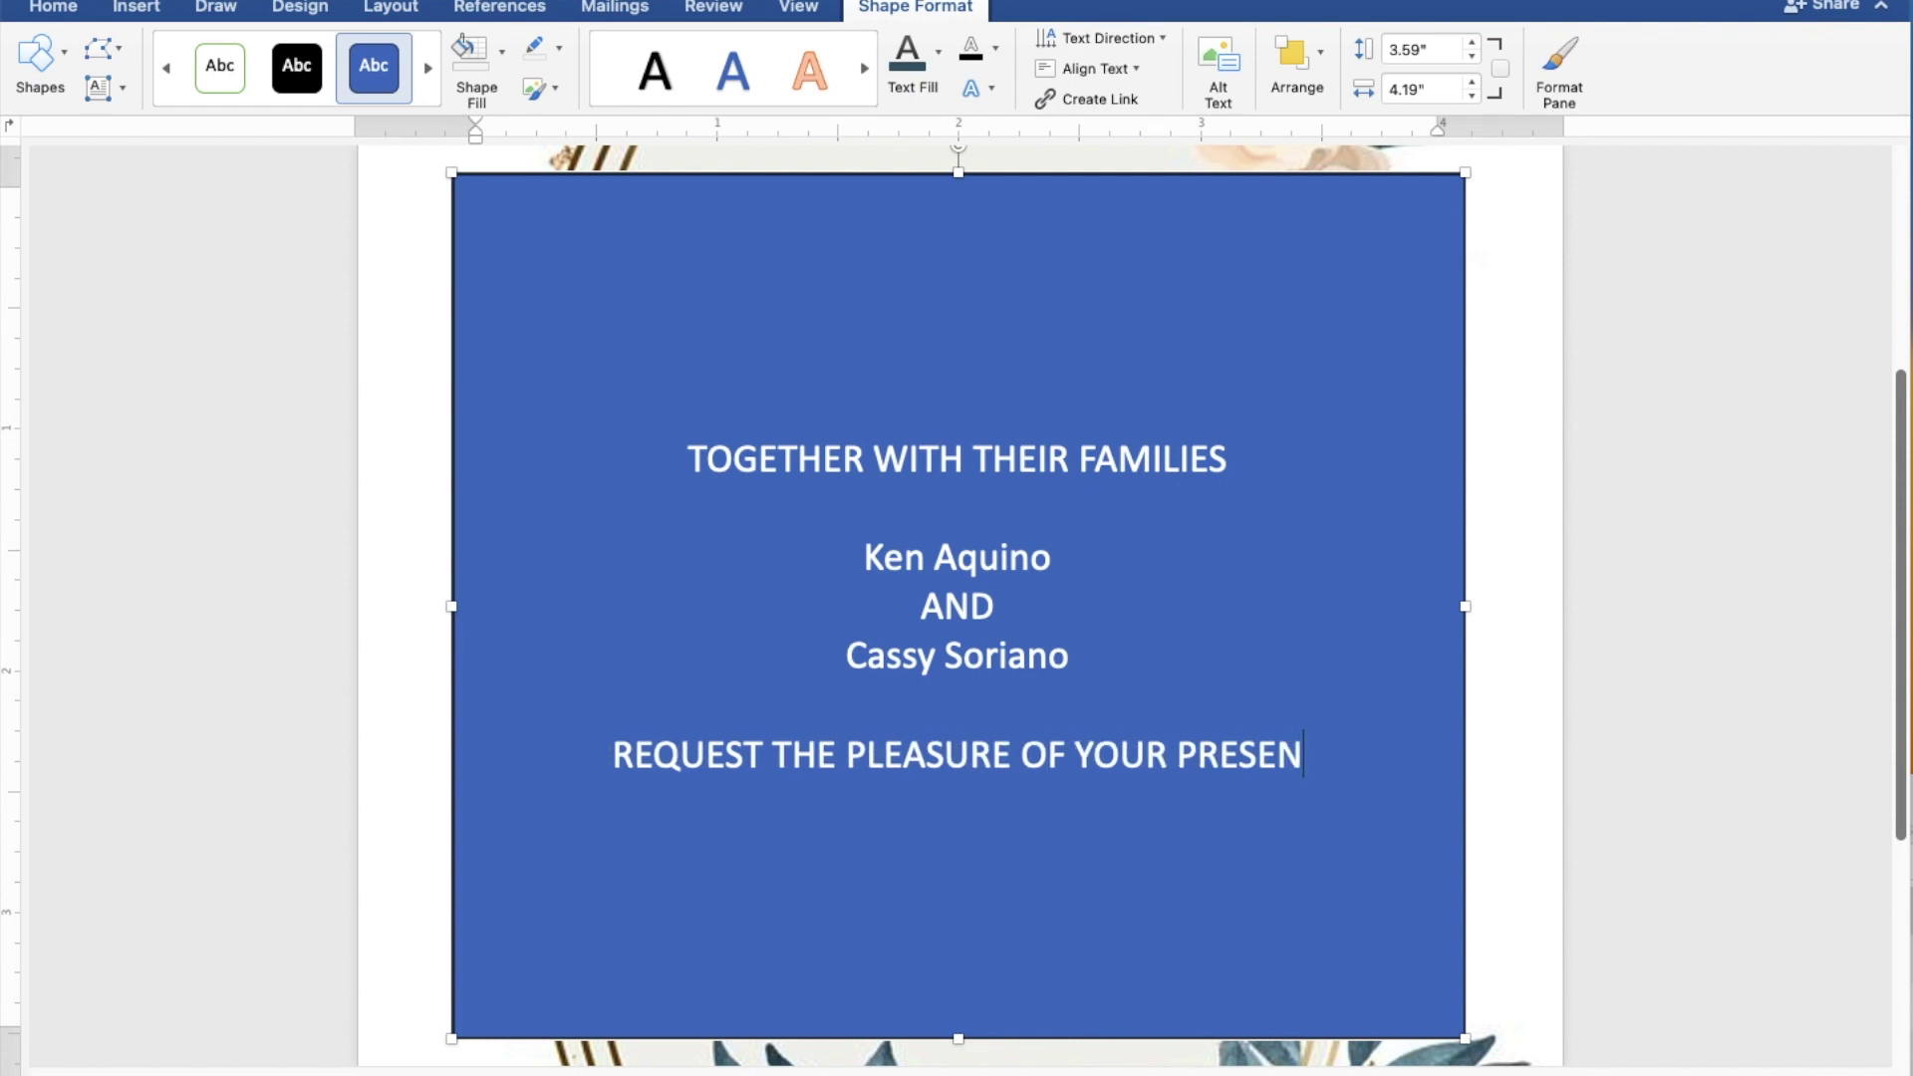
text(CE)
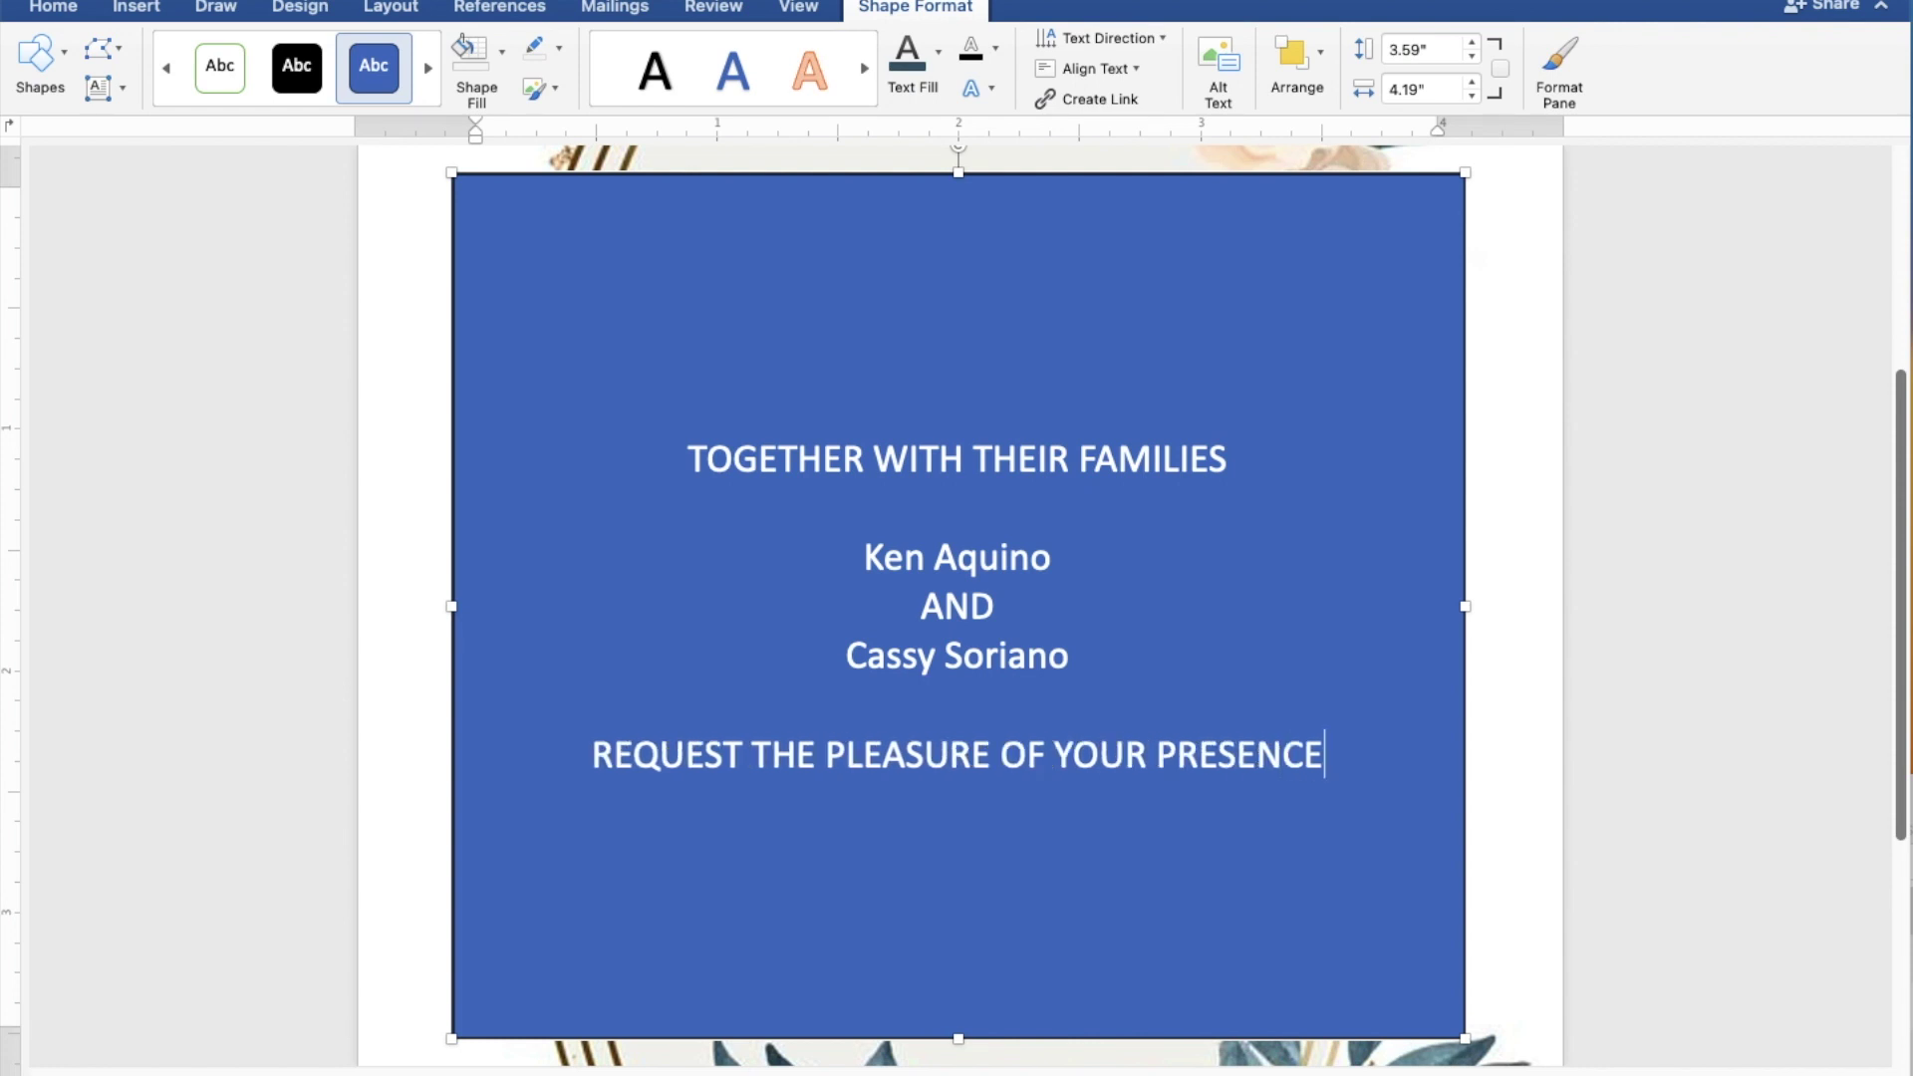
key(Return)
text(AS)
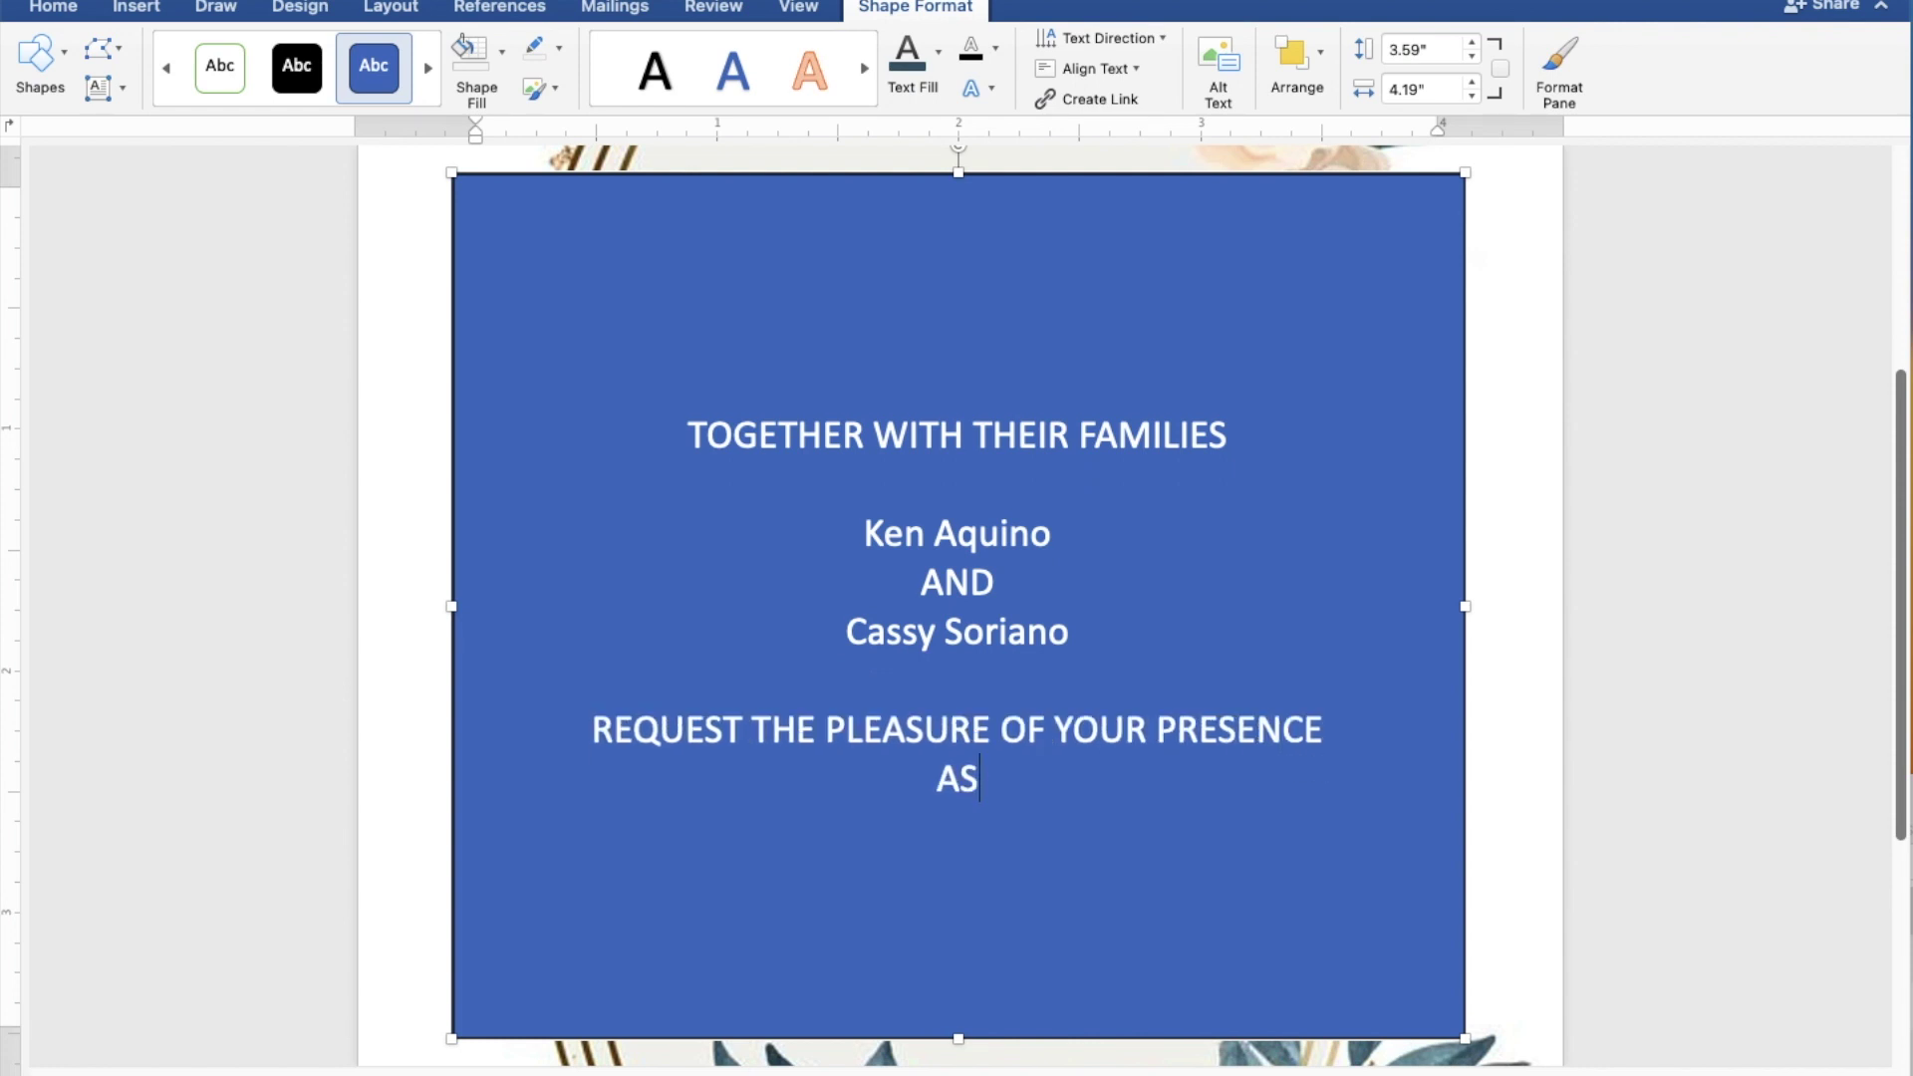
text( TH)
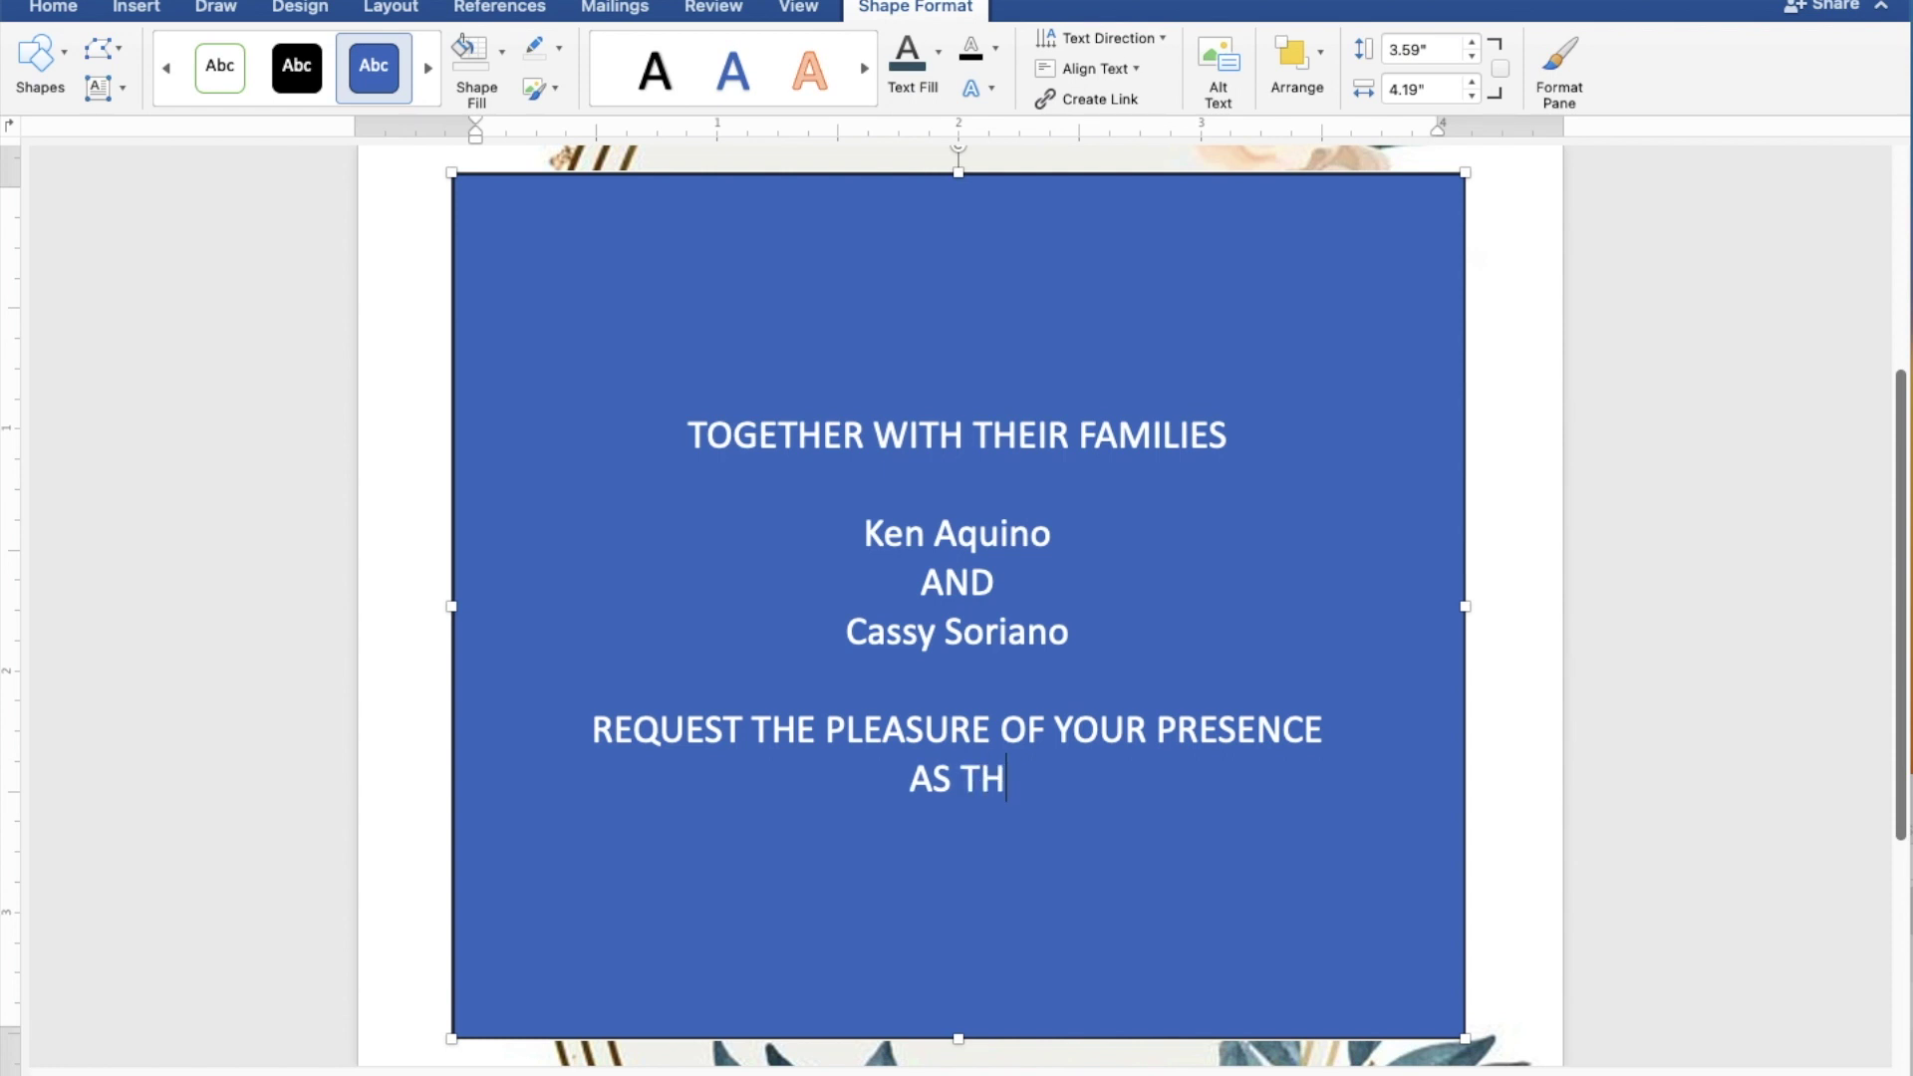
text(EY )
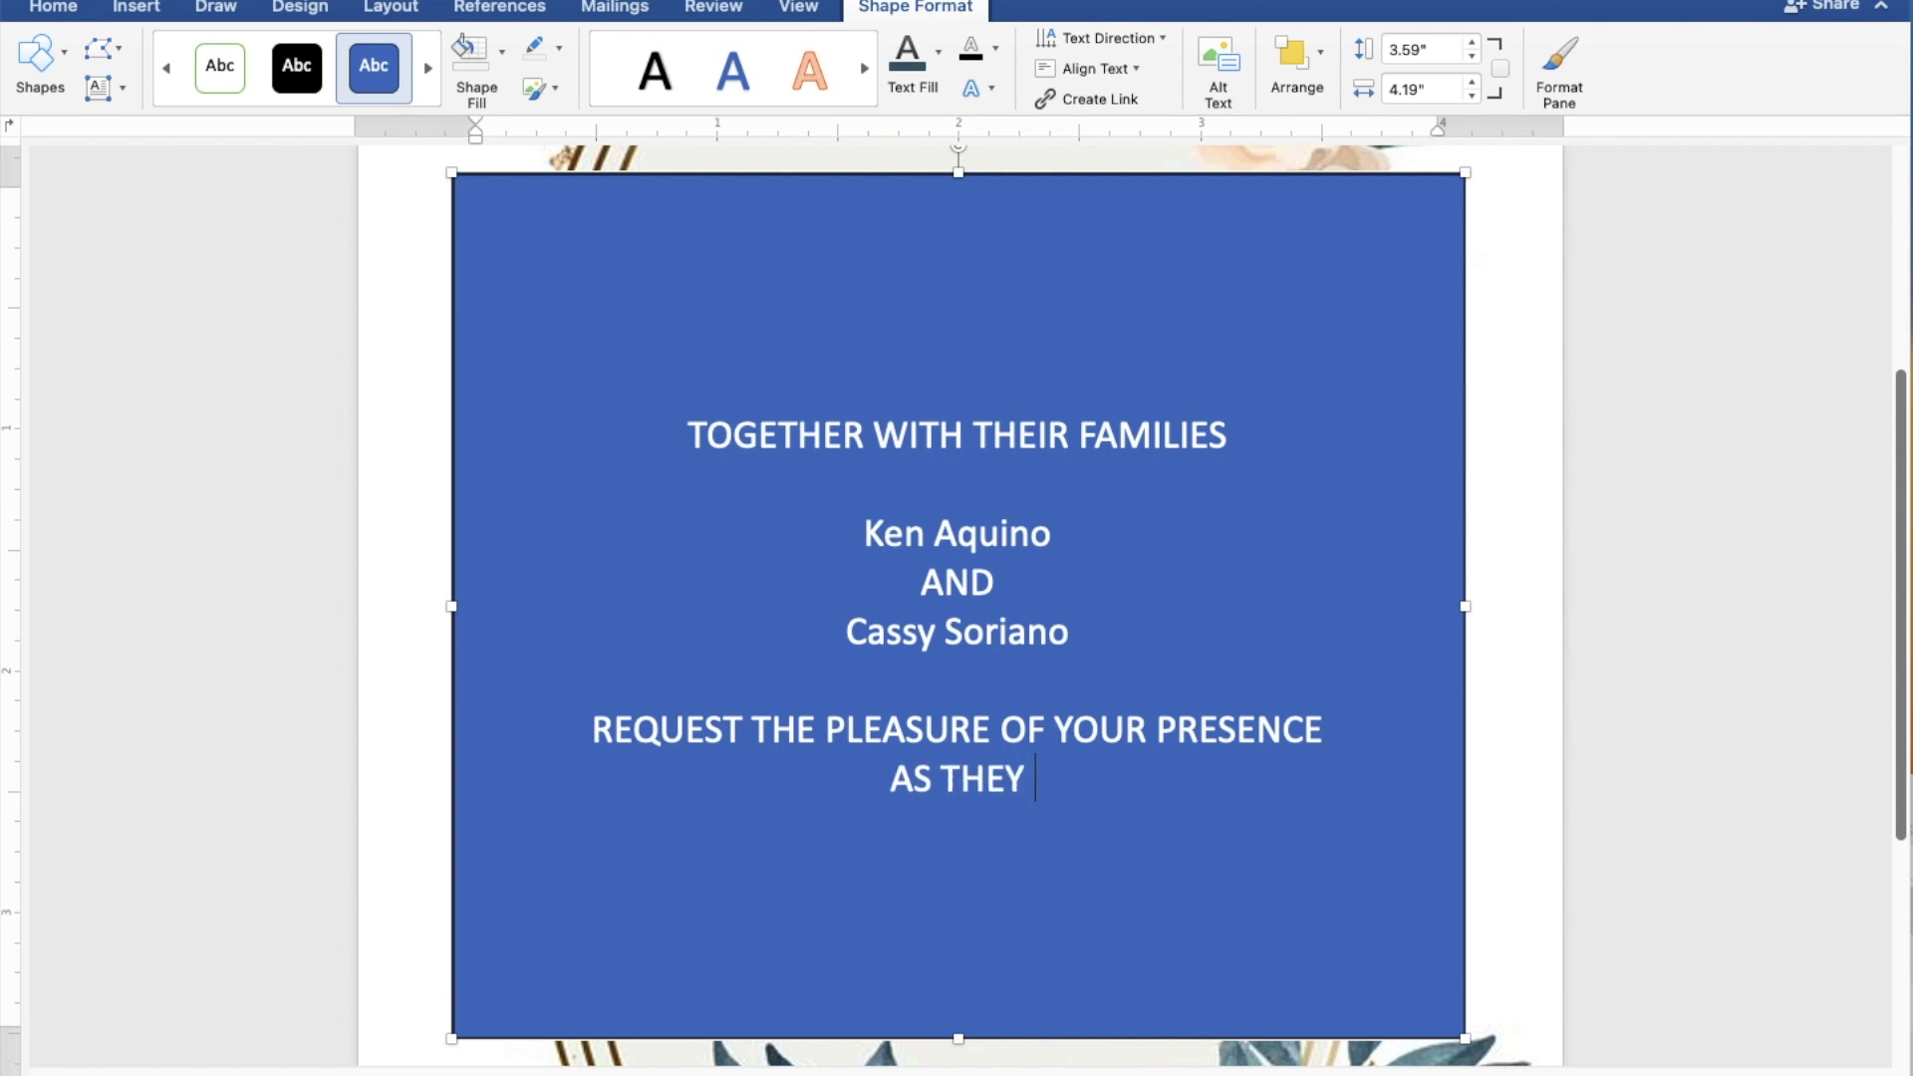
text(JOY)
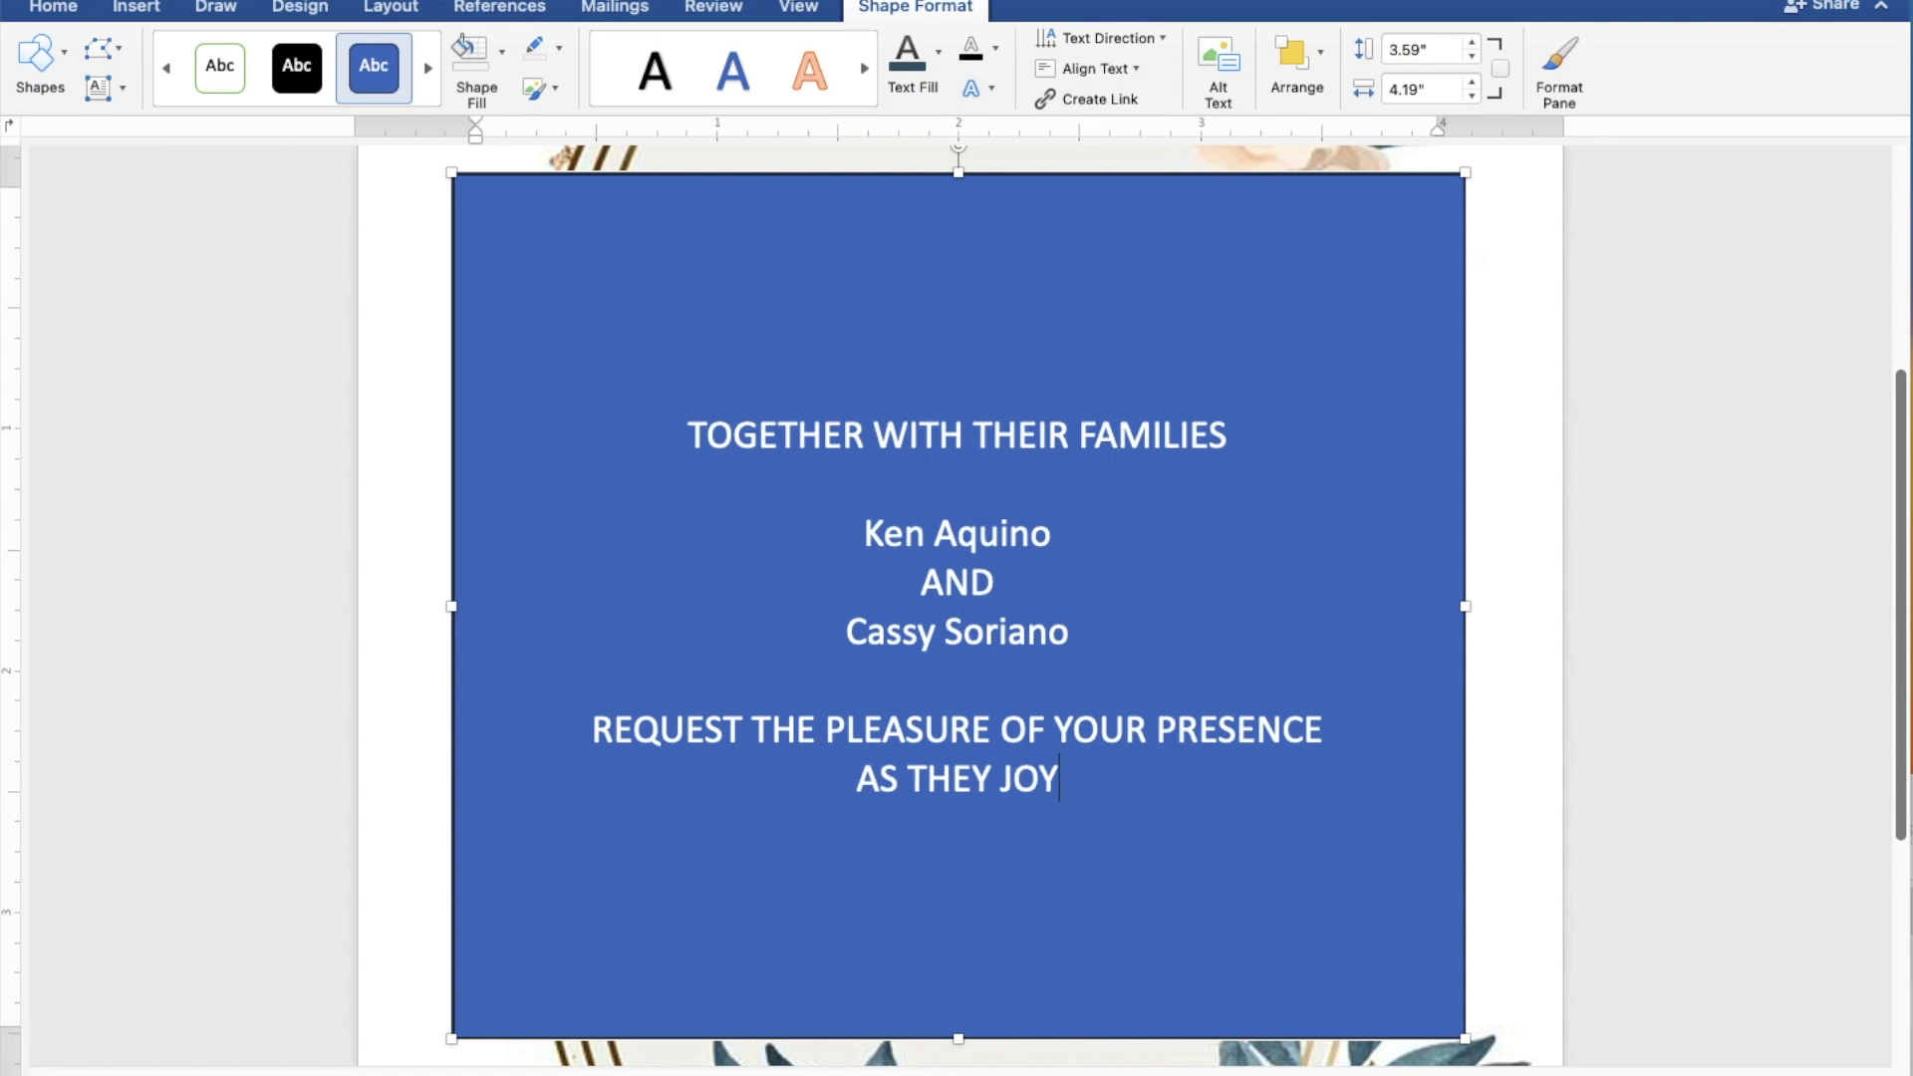
text(FULLY U)
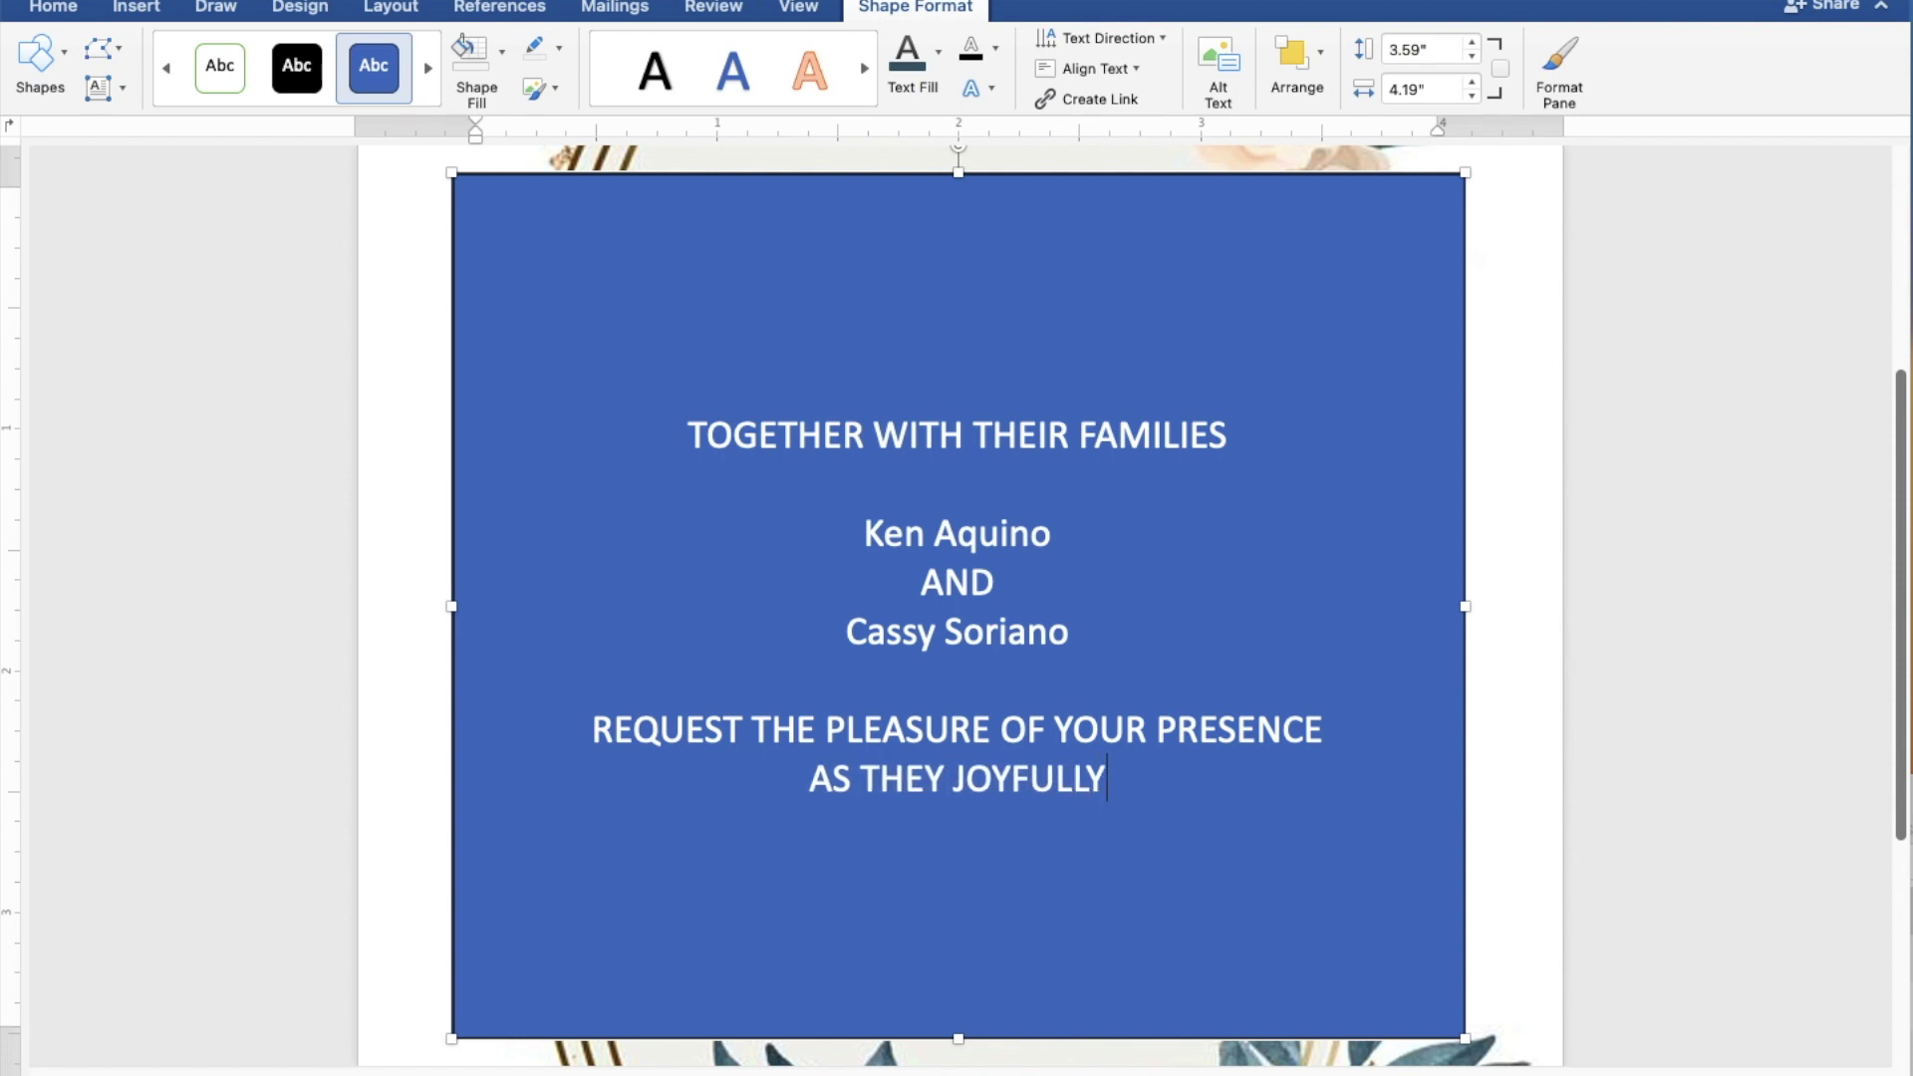
text(NITE)
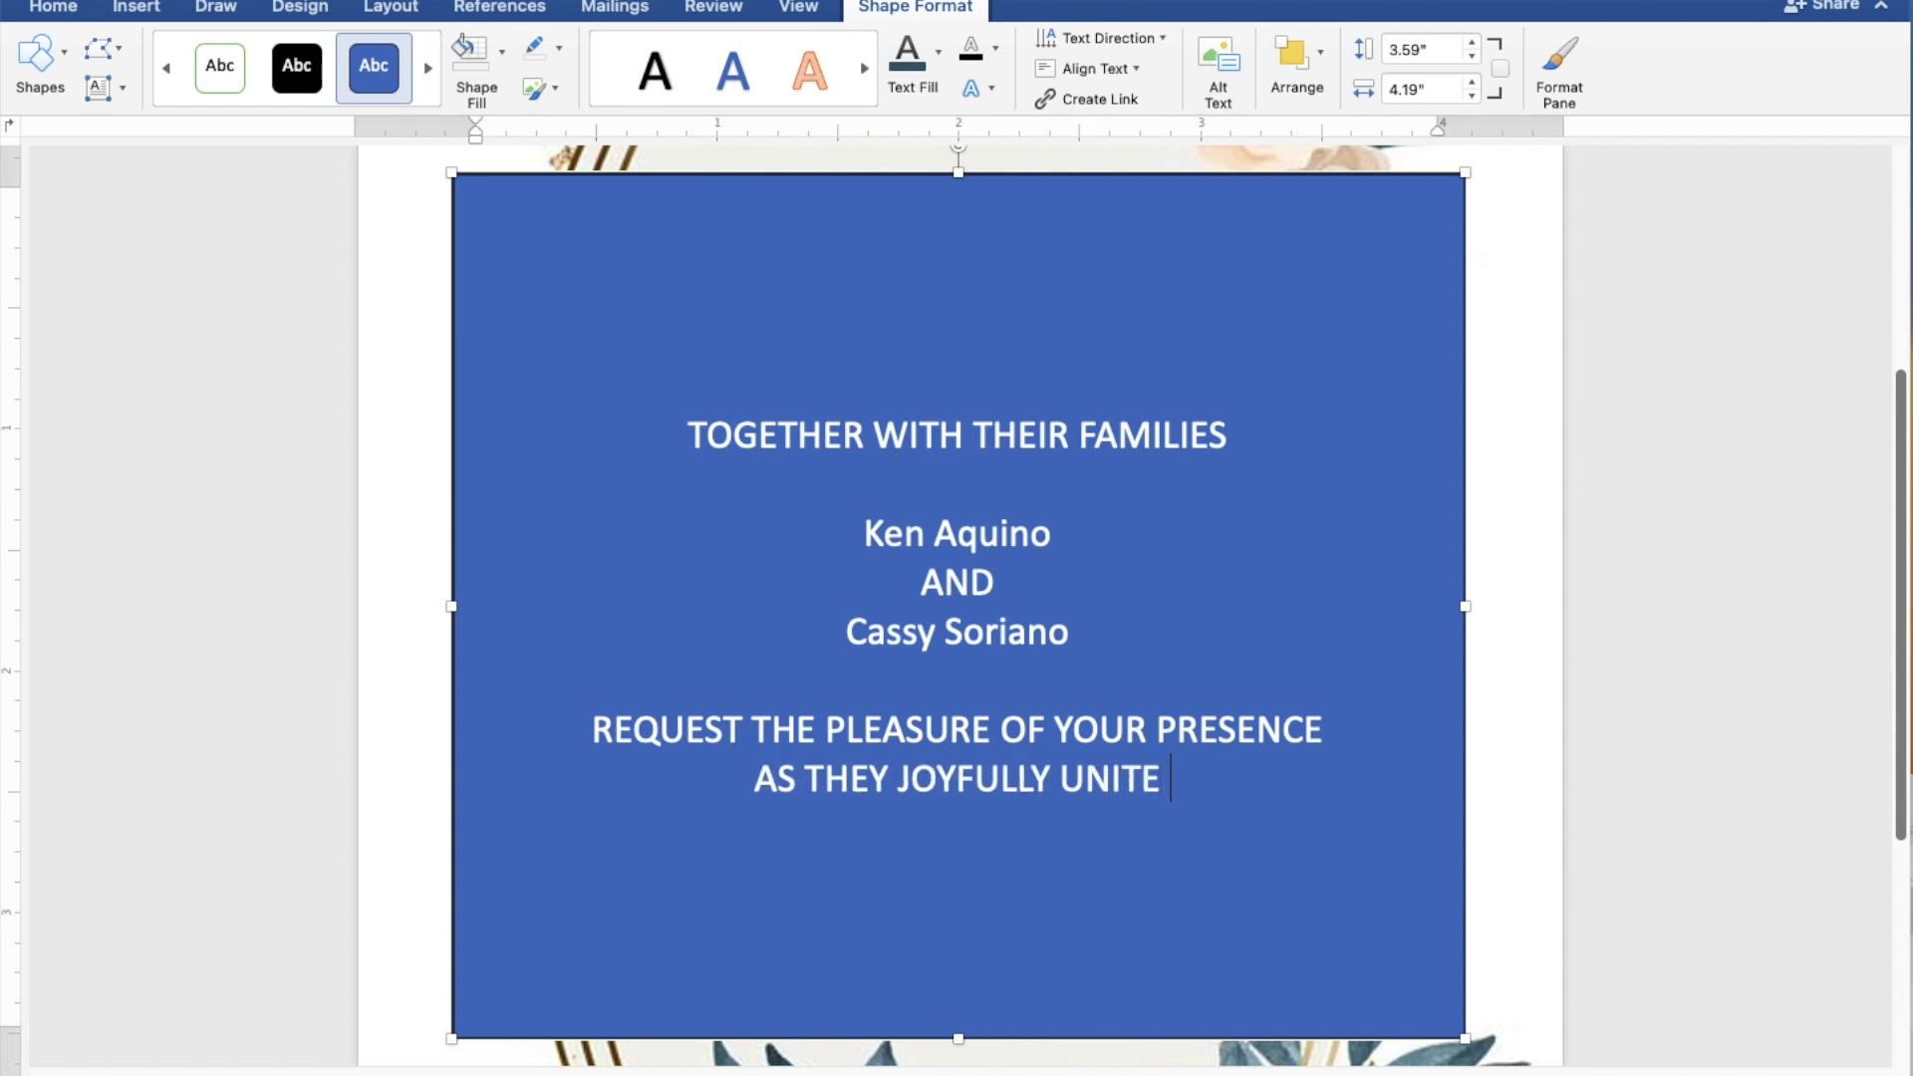
text( IN)
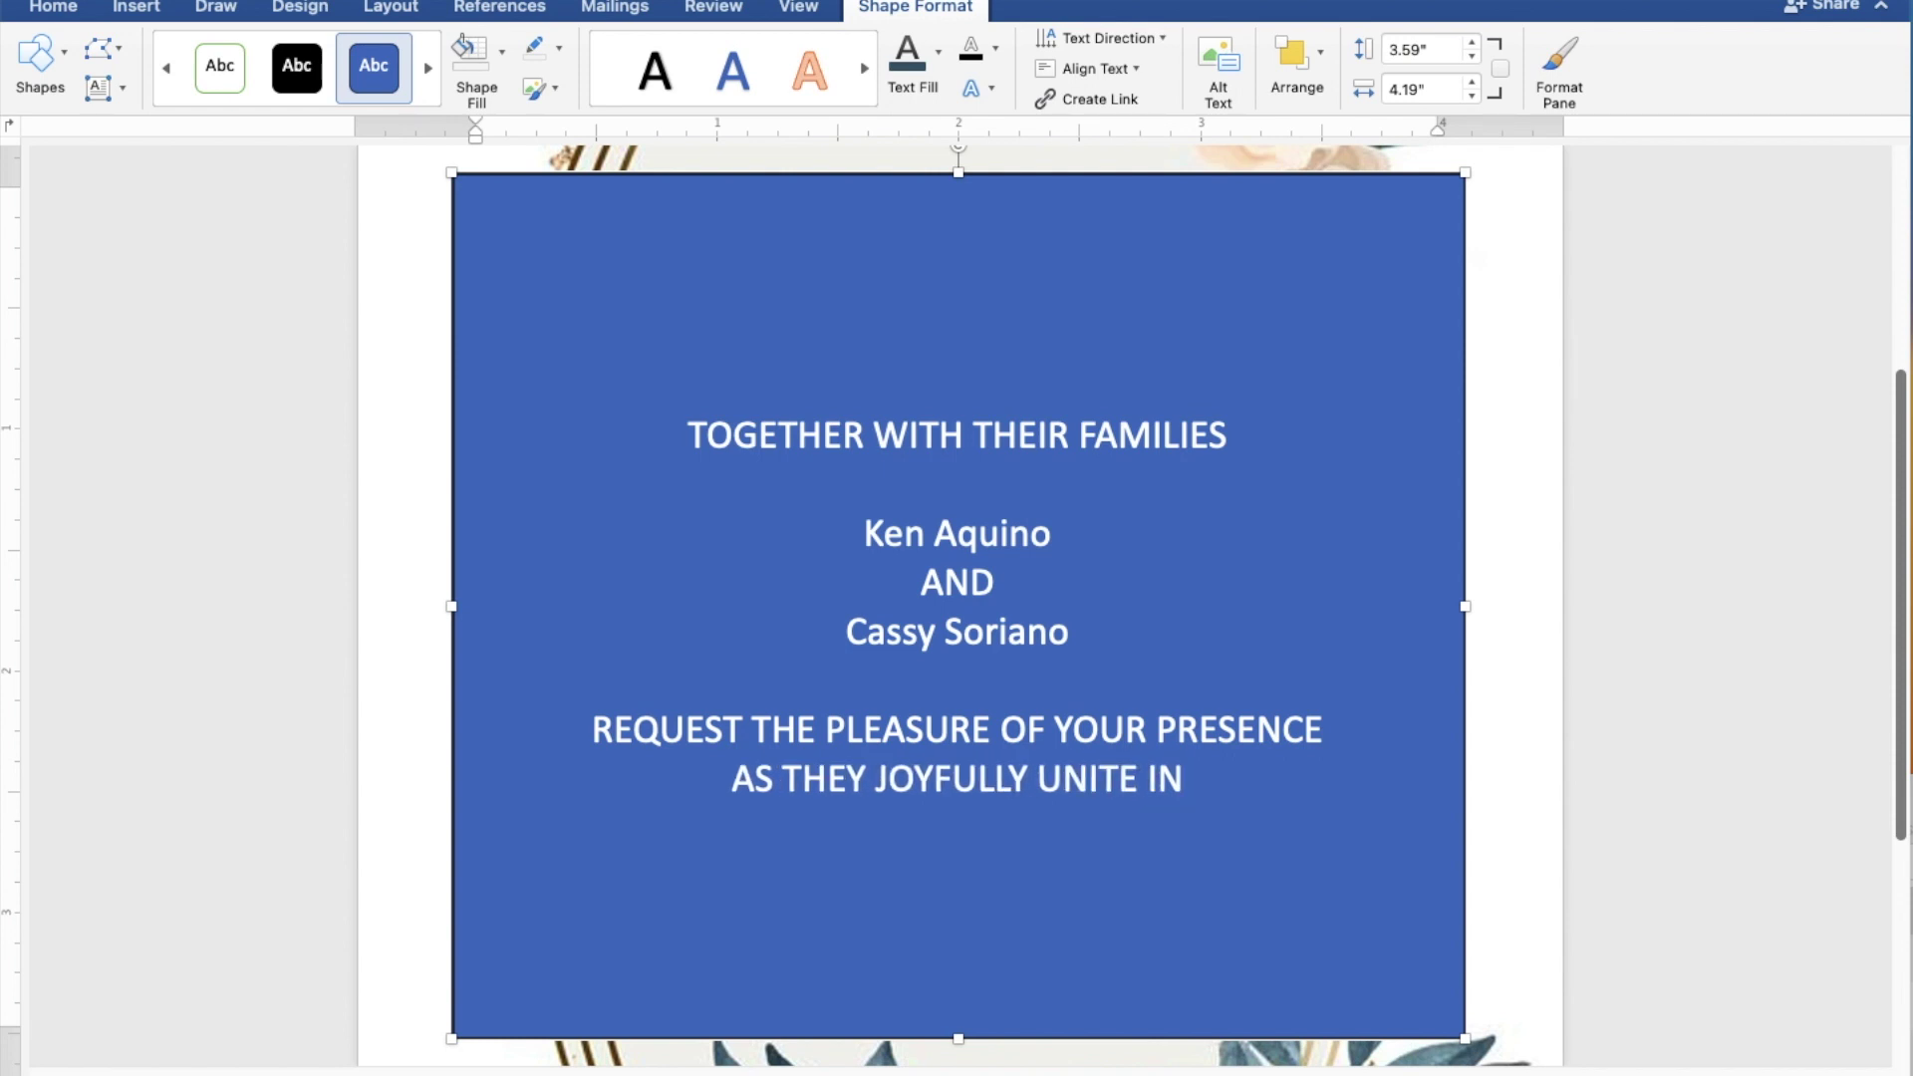
text( MAR)
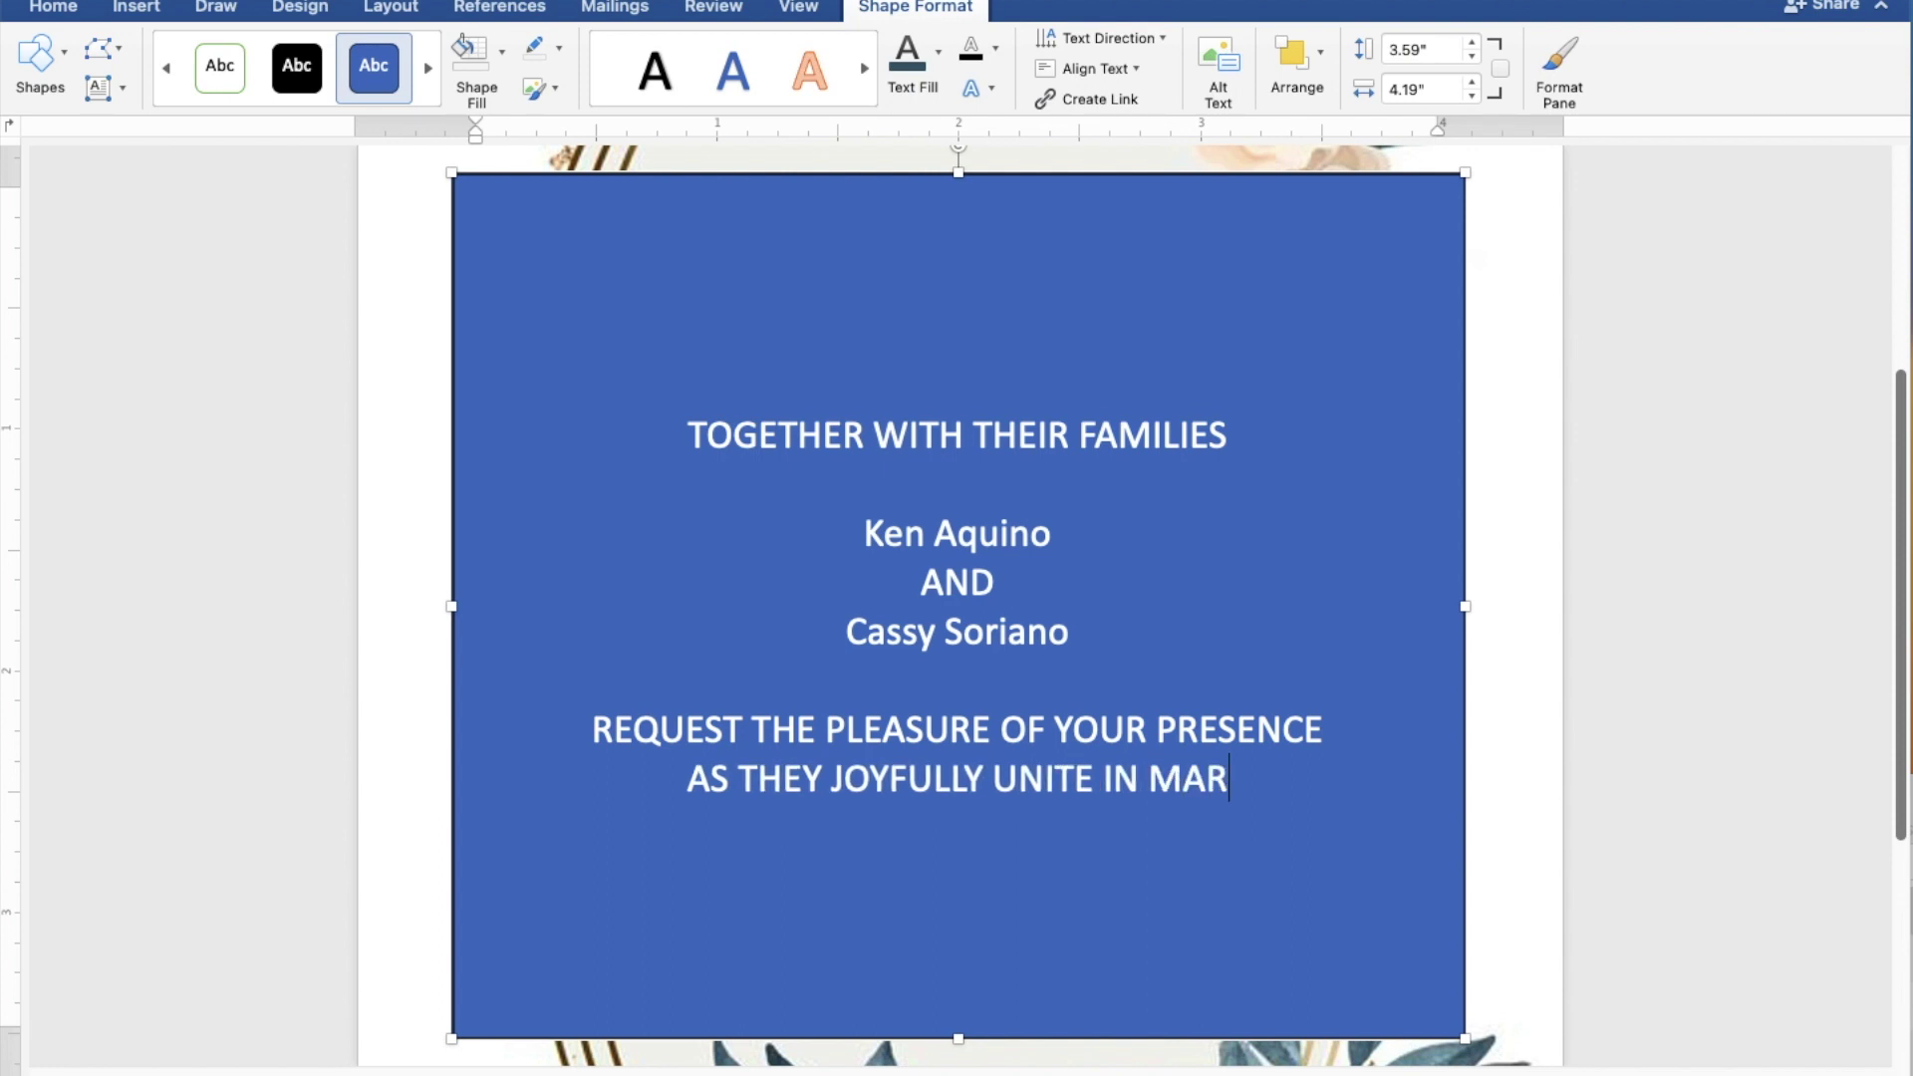
text(RIAGE)
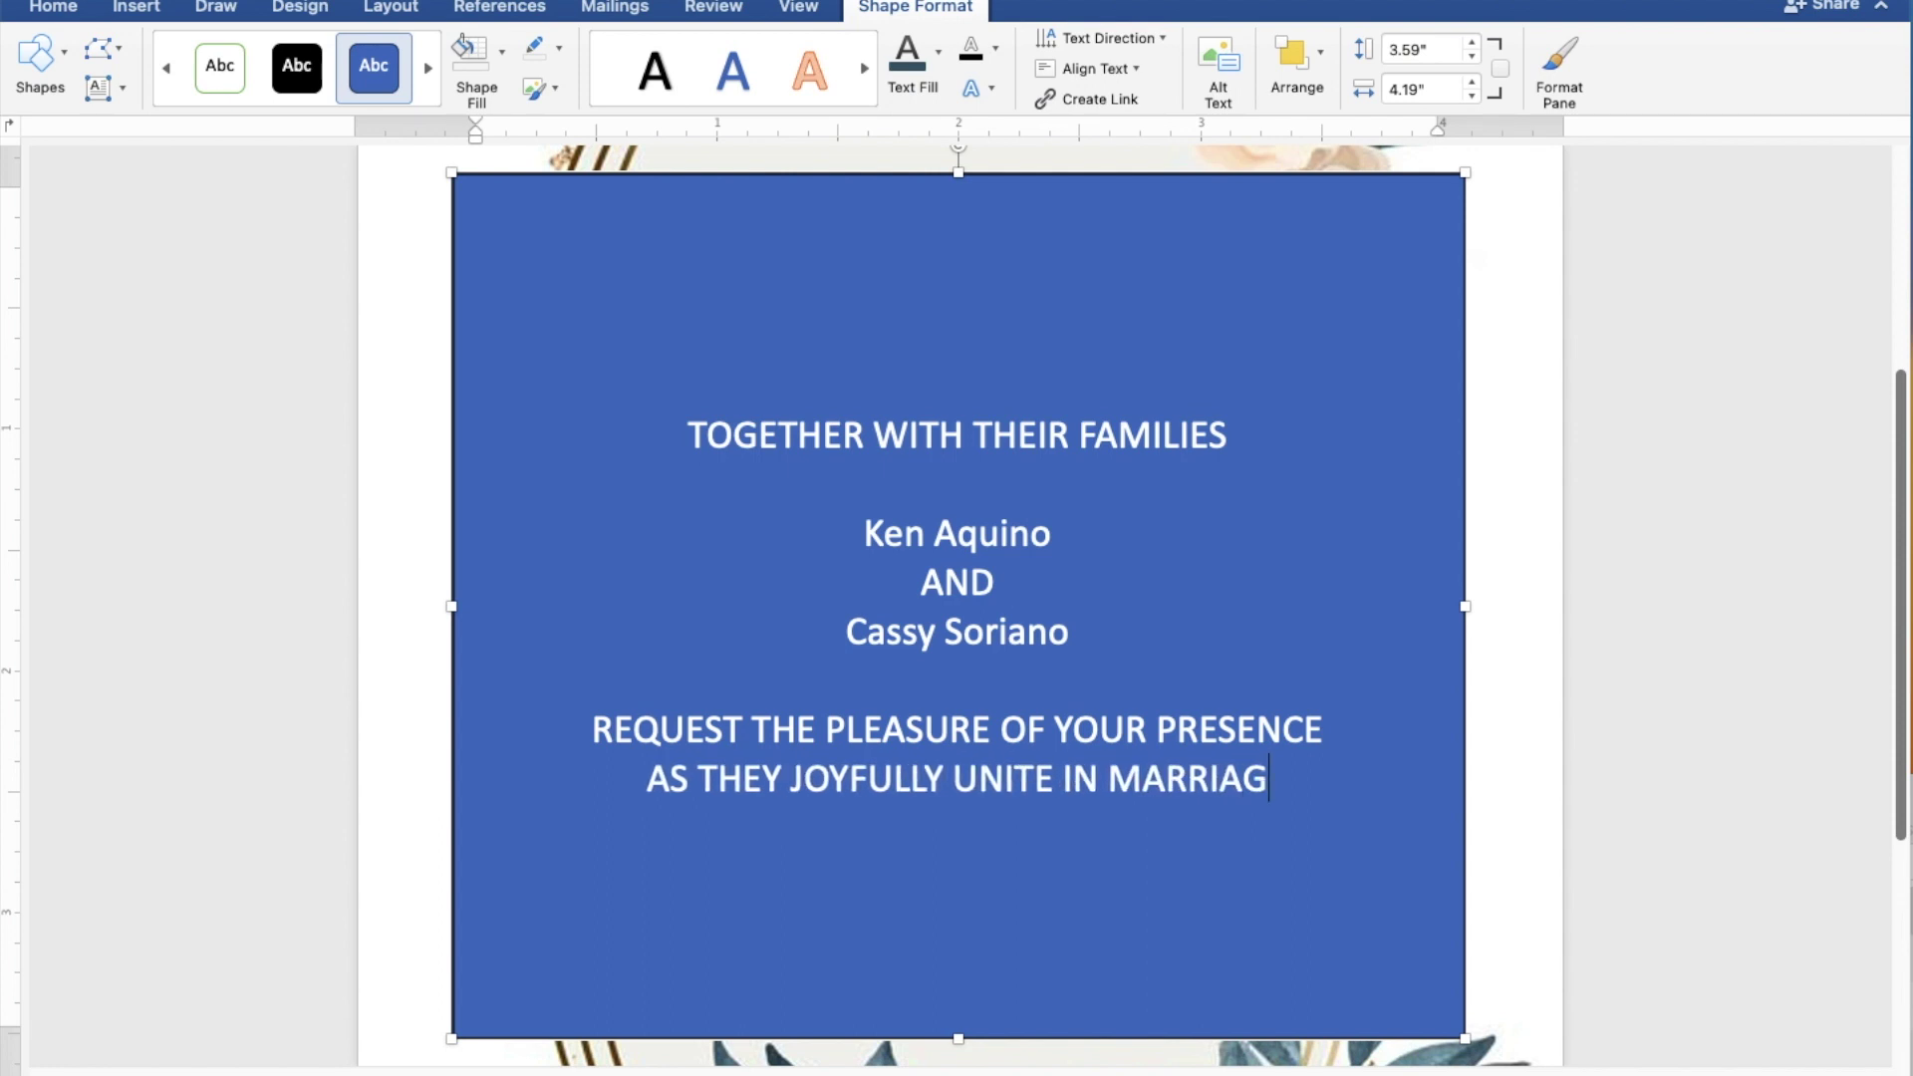
key(Return)
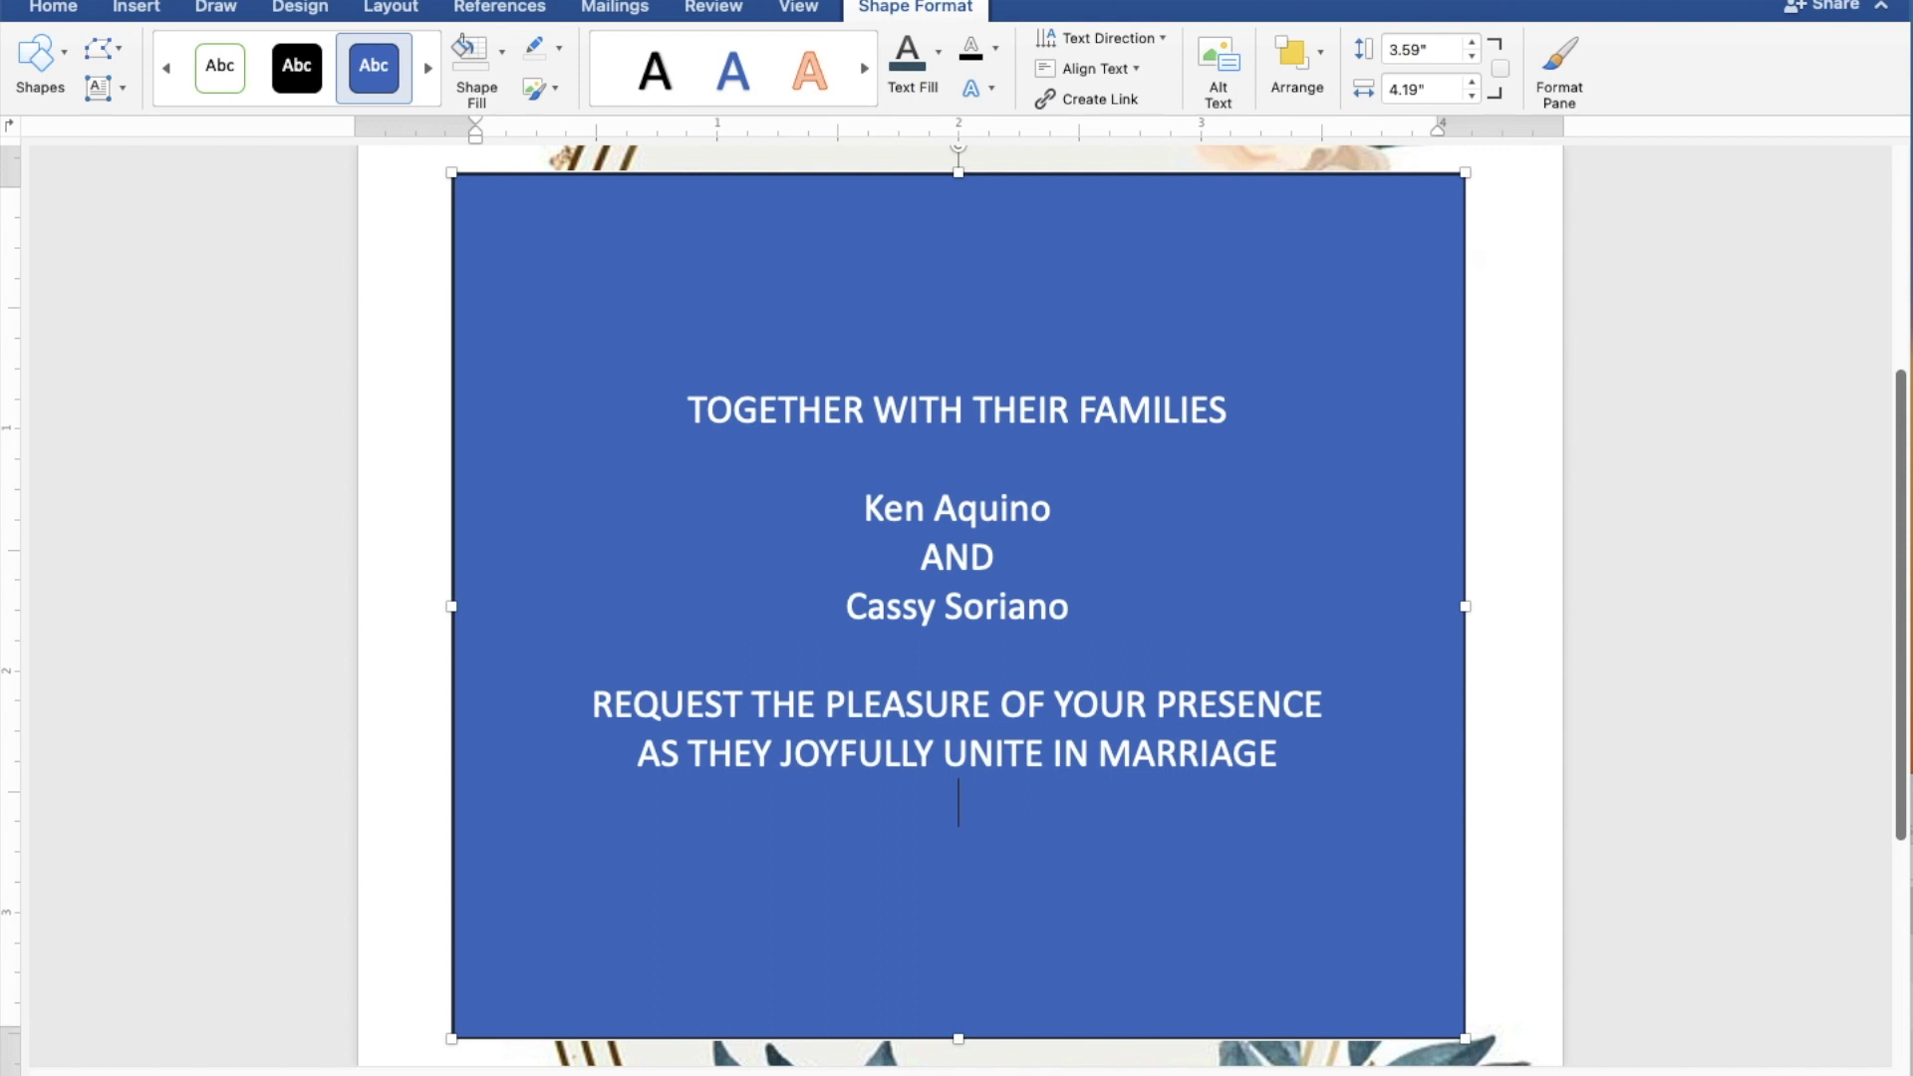
key(Return)
Step: Type the date 'SUNDAY | JULY 30, 2023' and '10:00 IN THE MORNING' on the line below
text(SU)
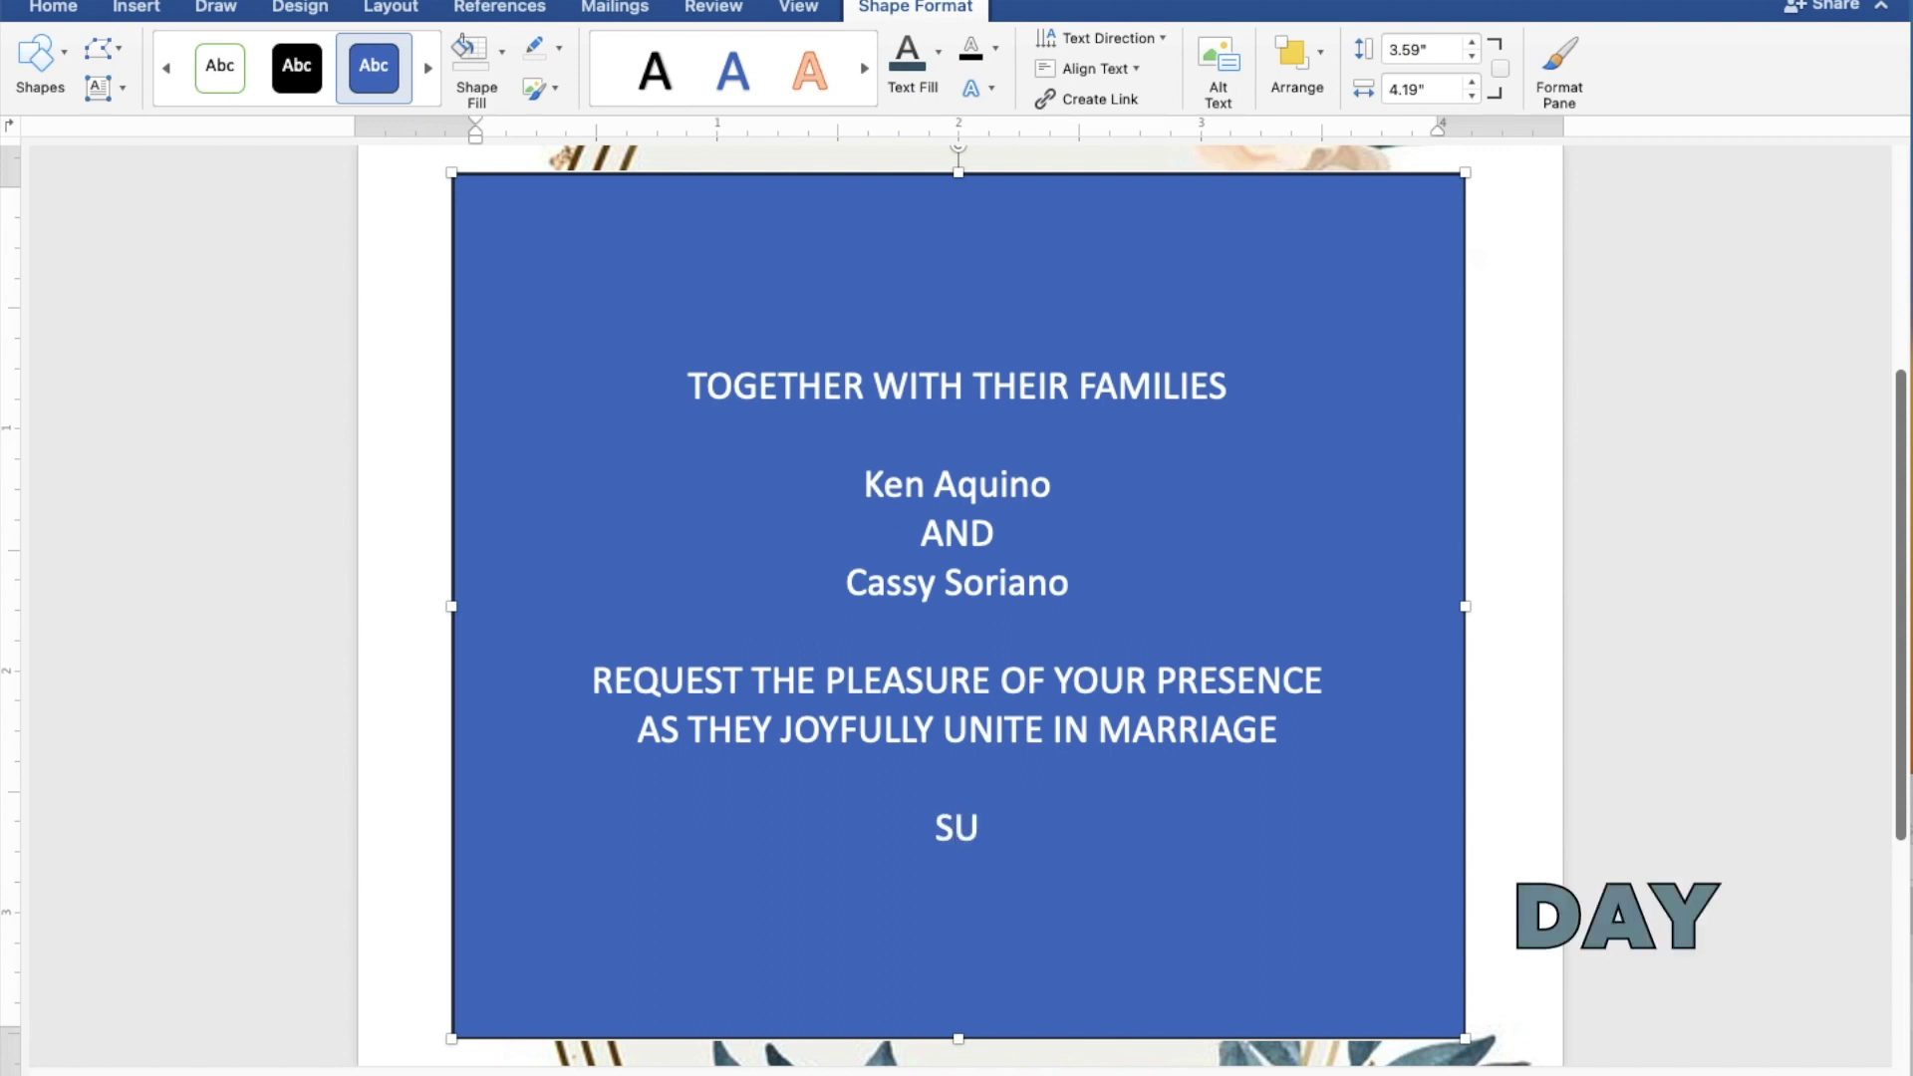
text(NDAY |)
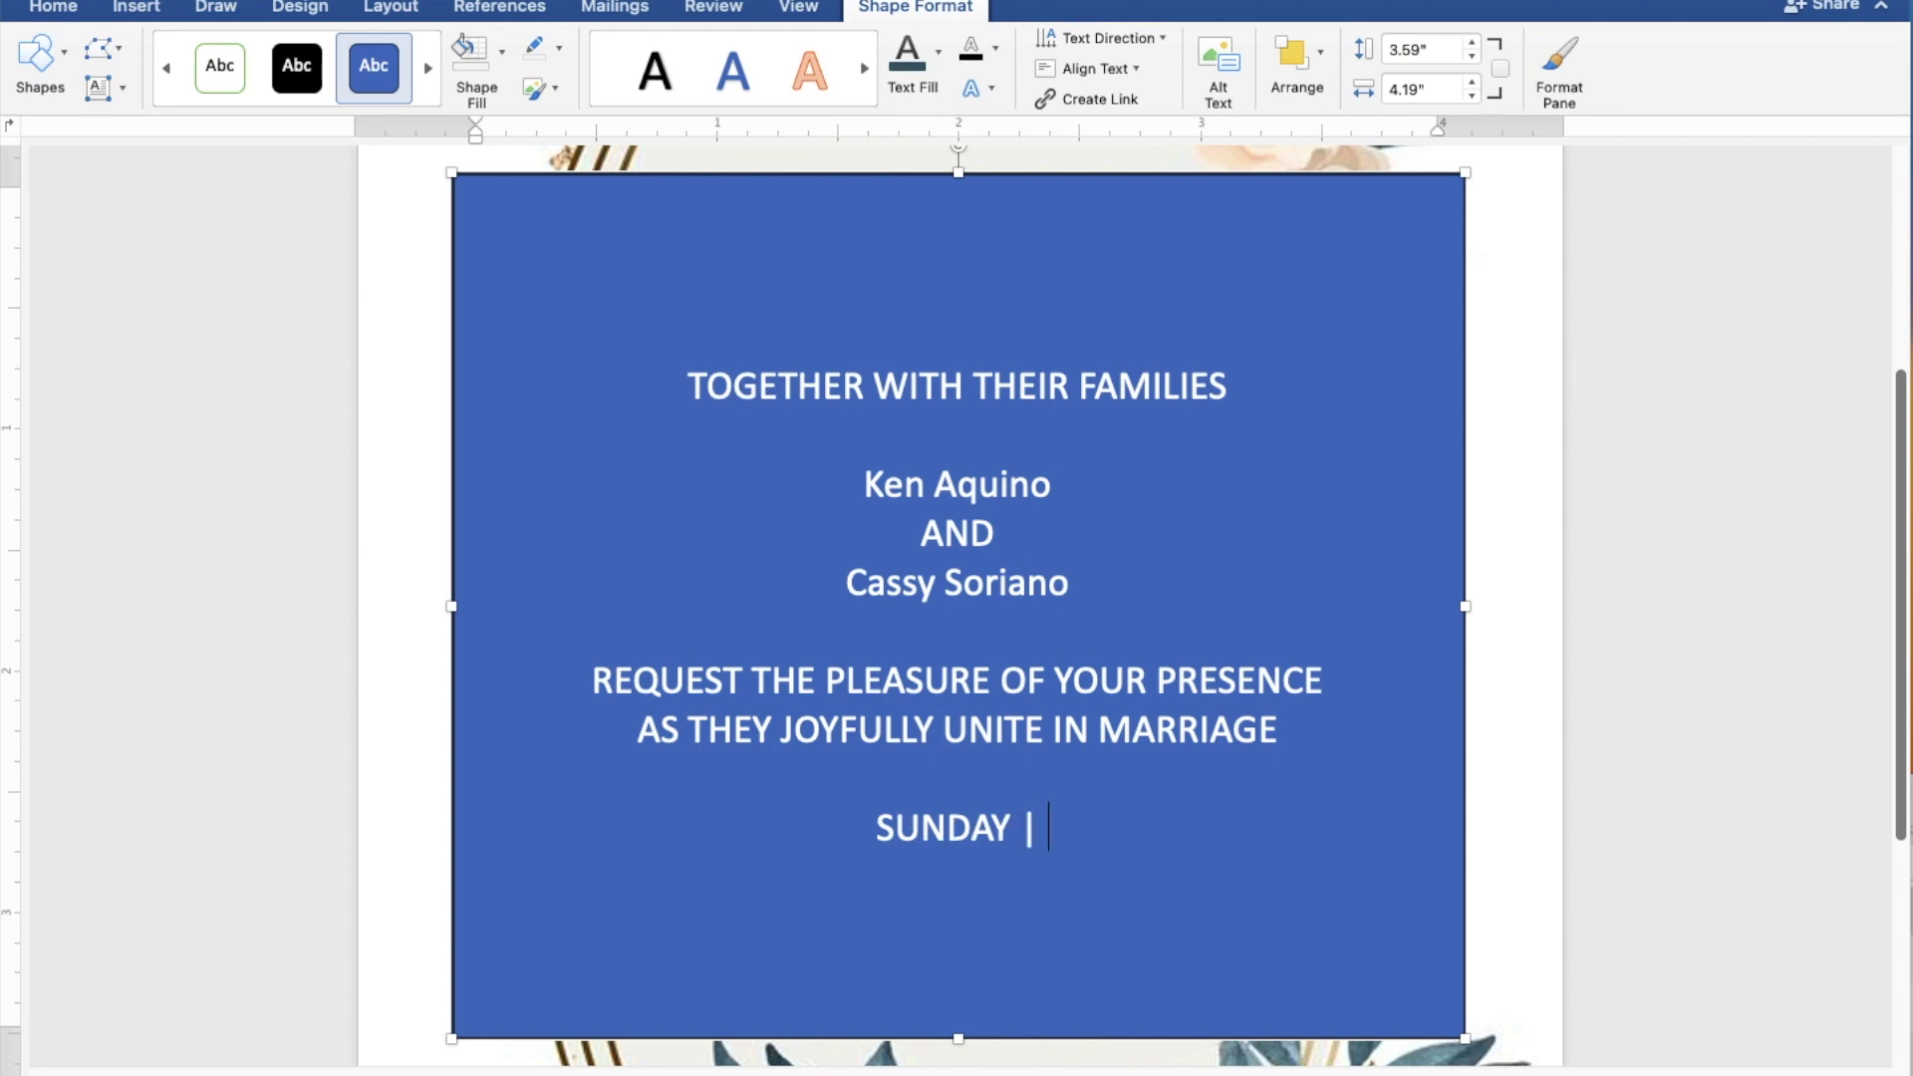
text(JU)
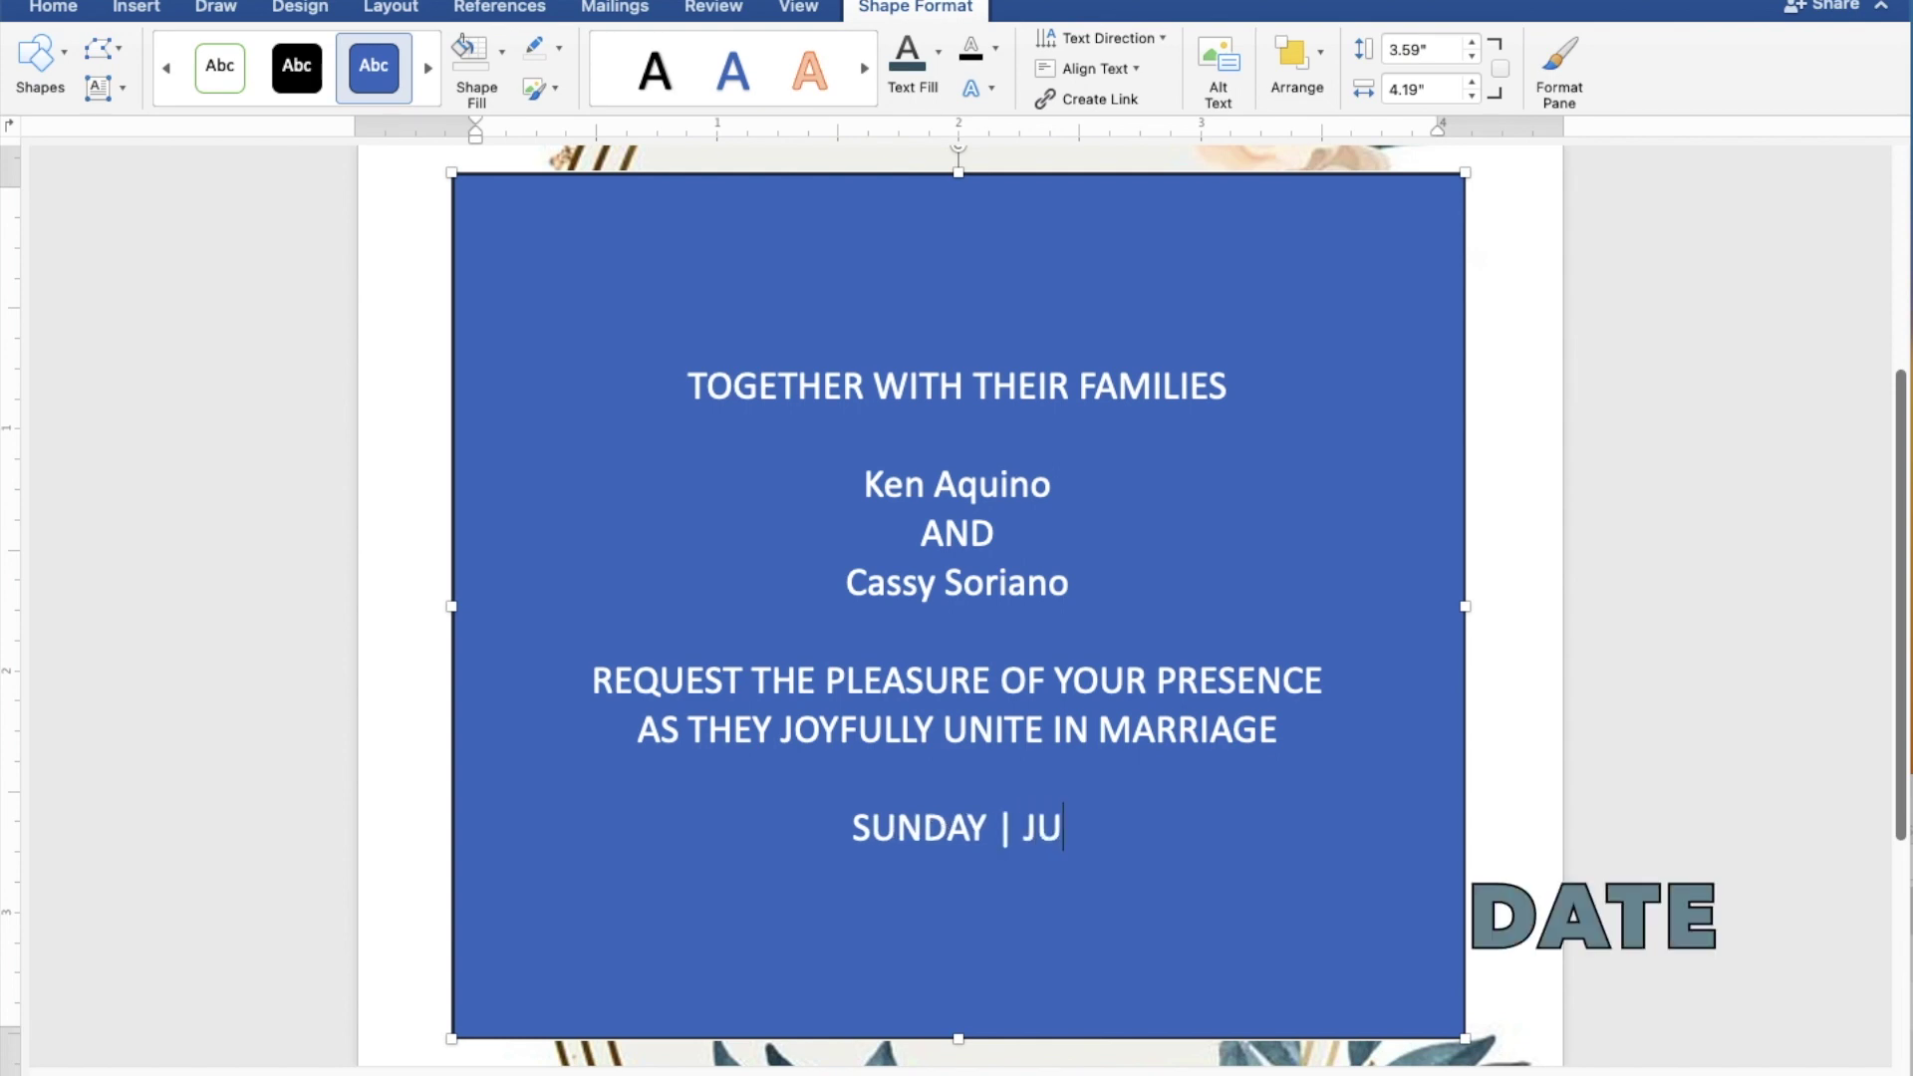
text(LY)
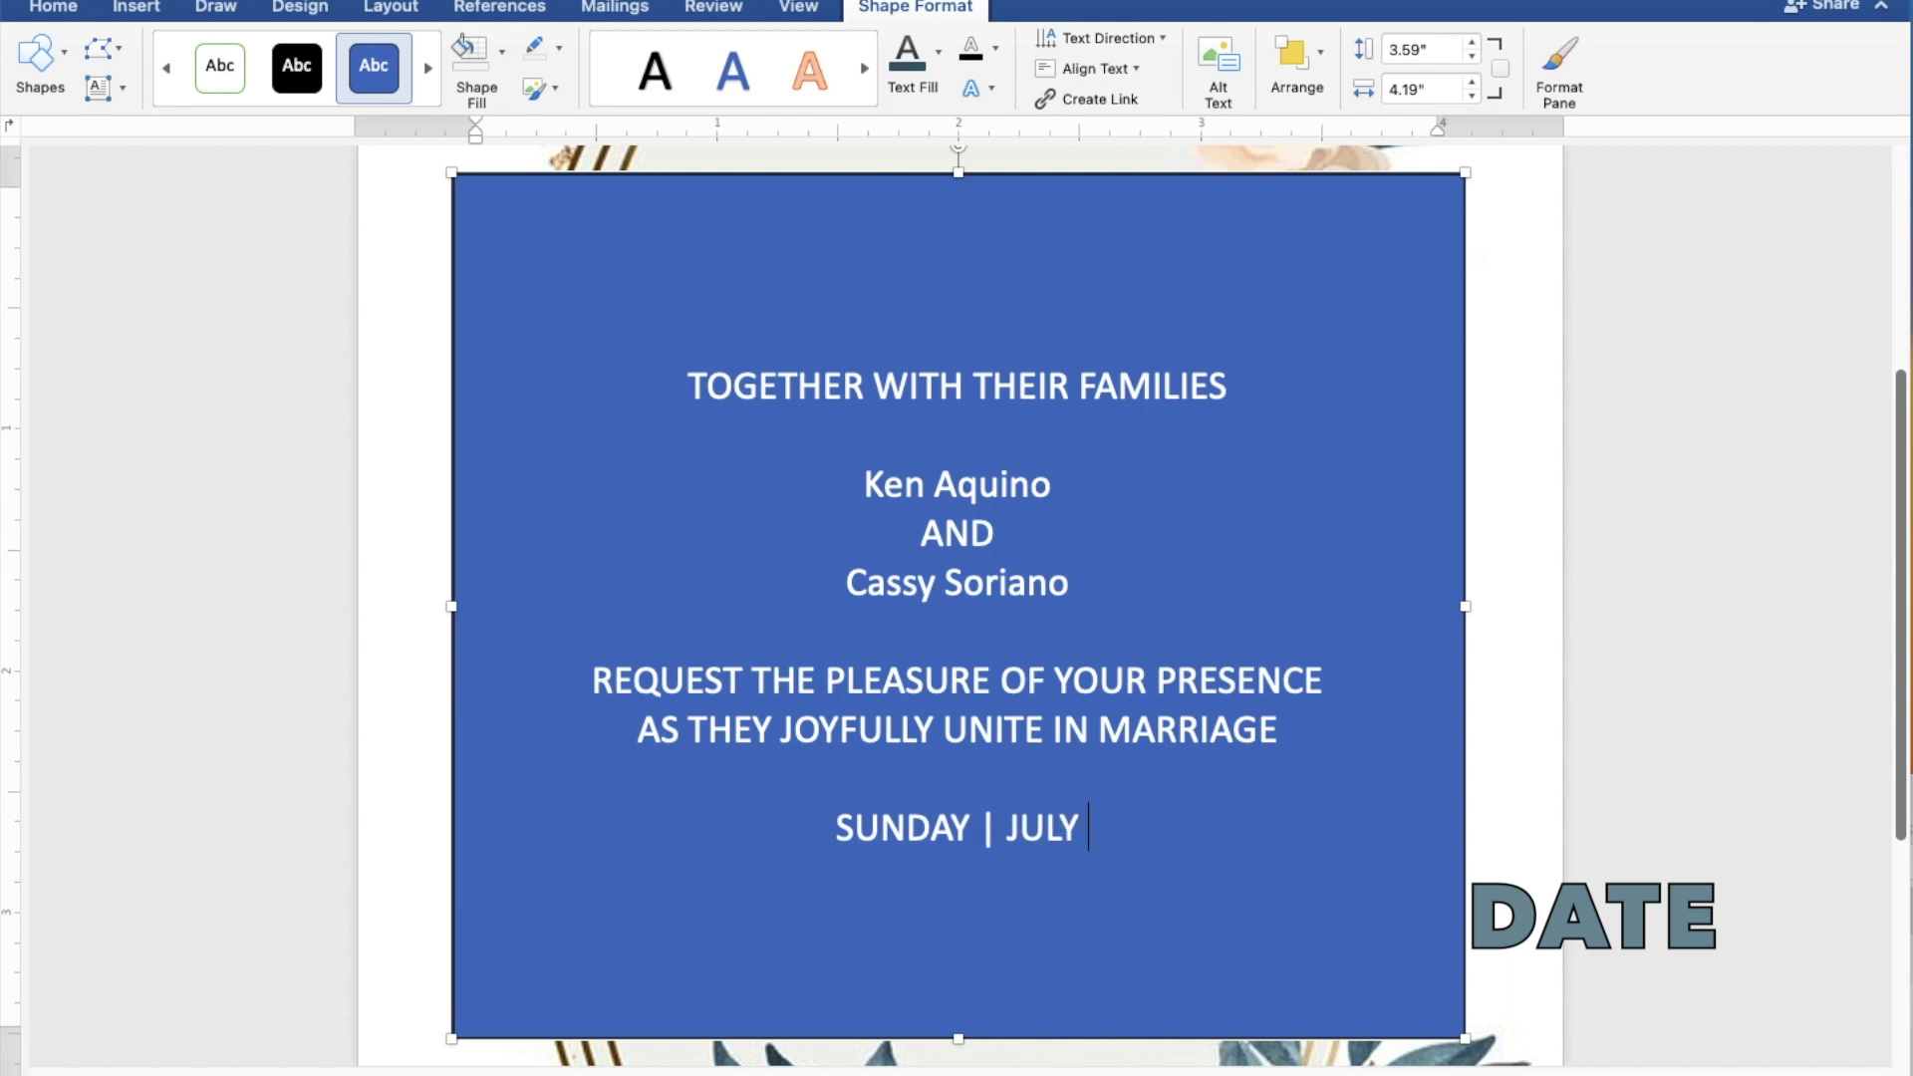
text( 30,)
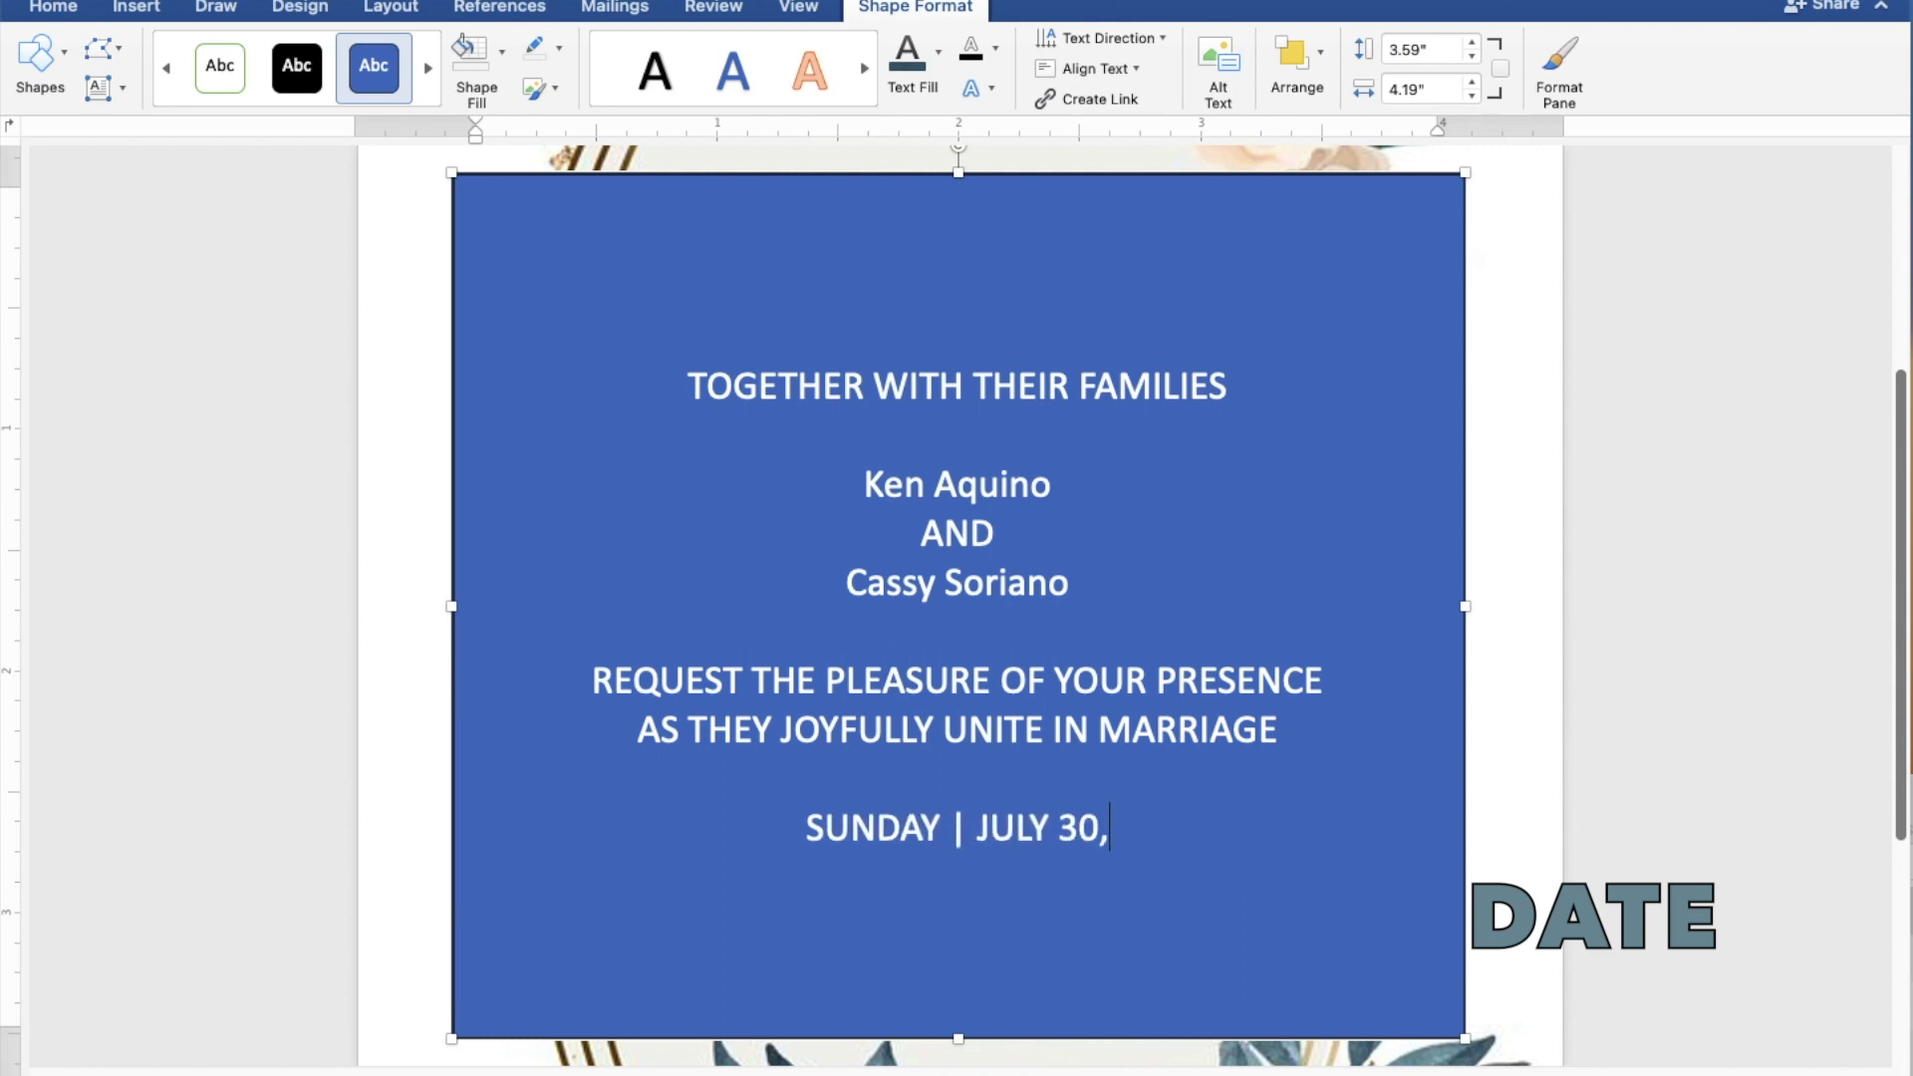
text( 20)
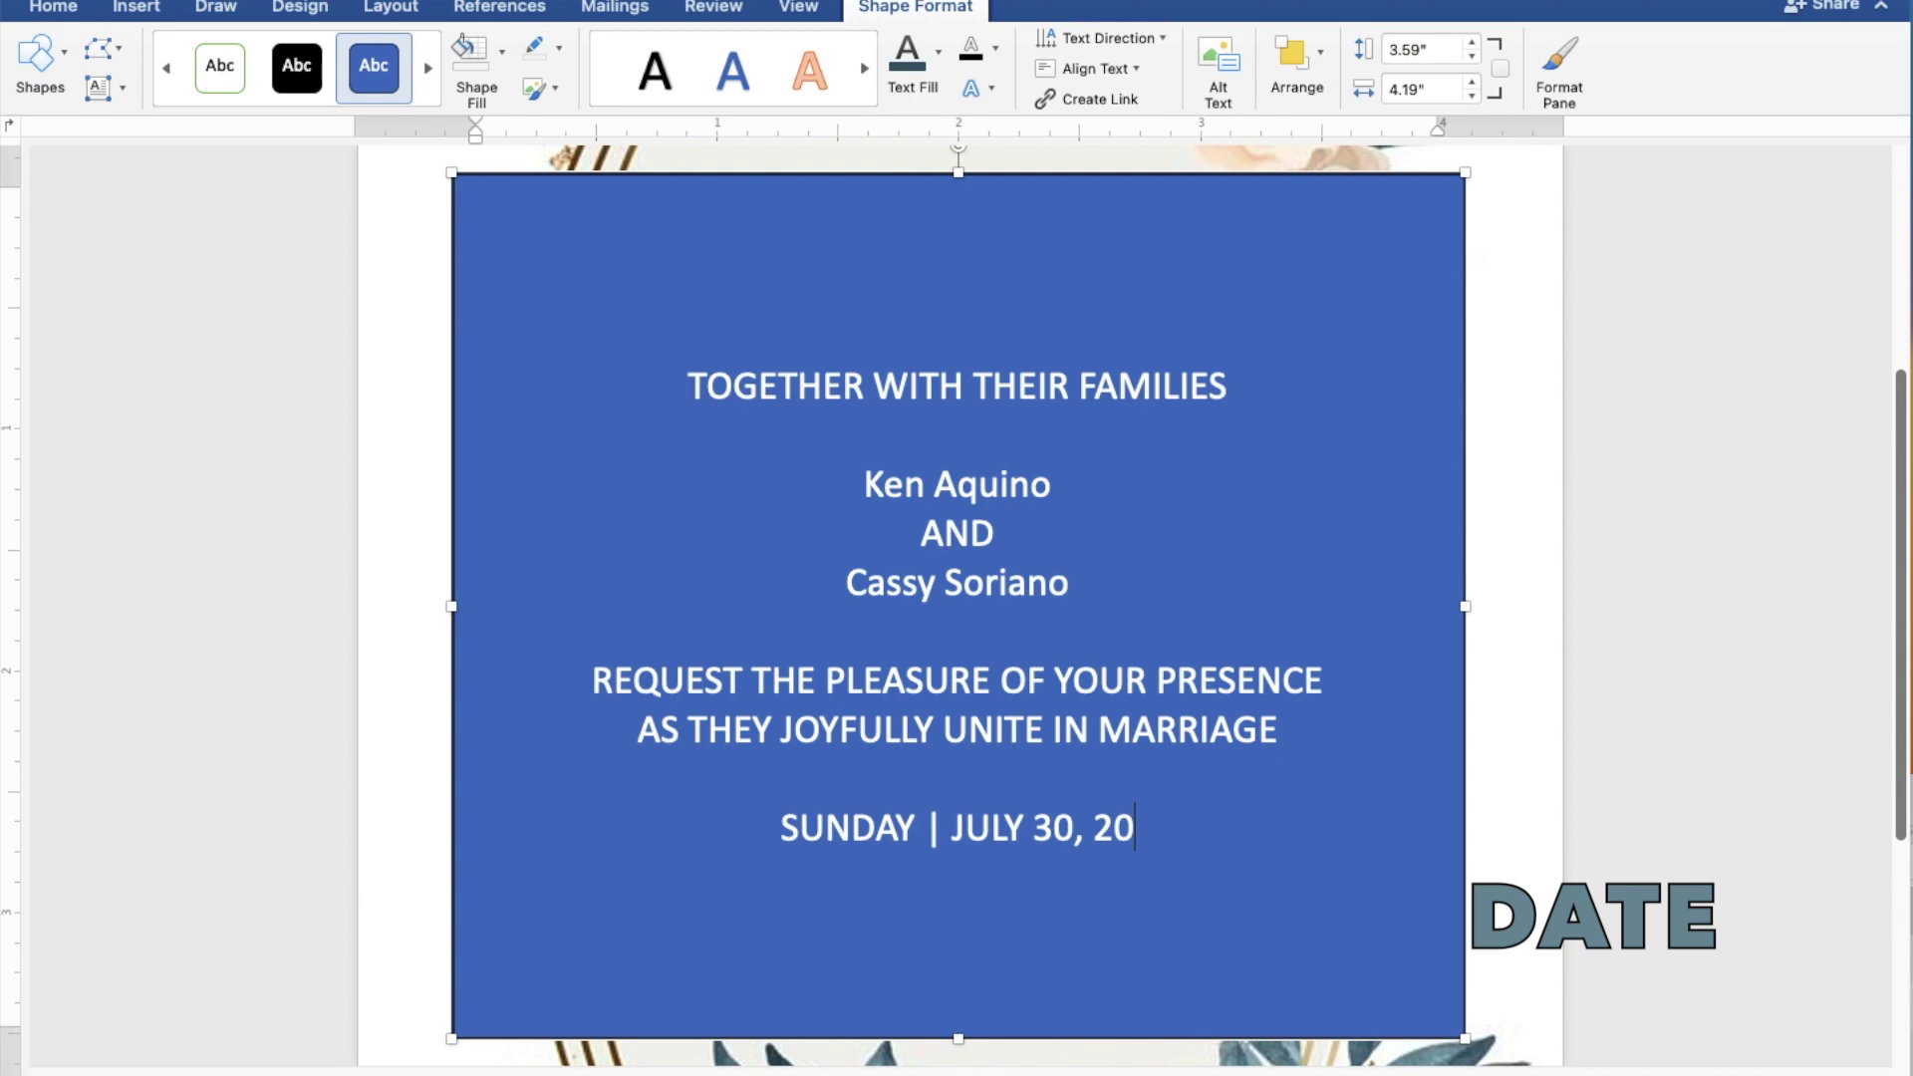
text(23)
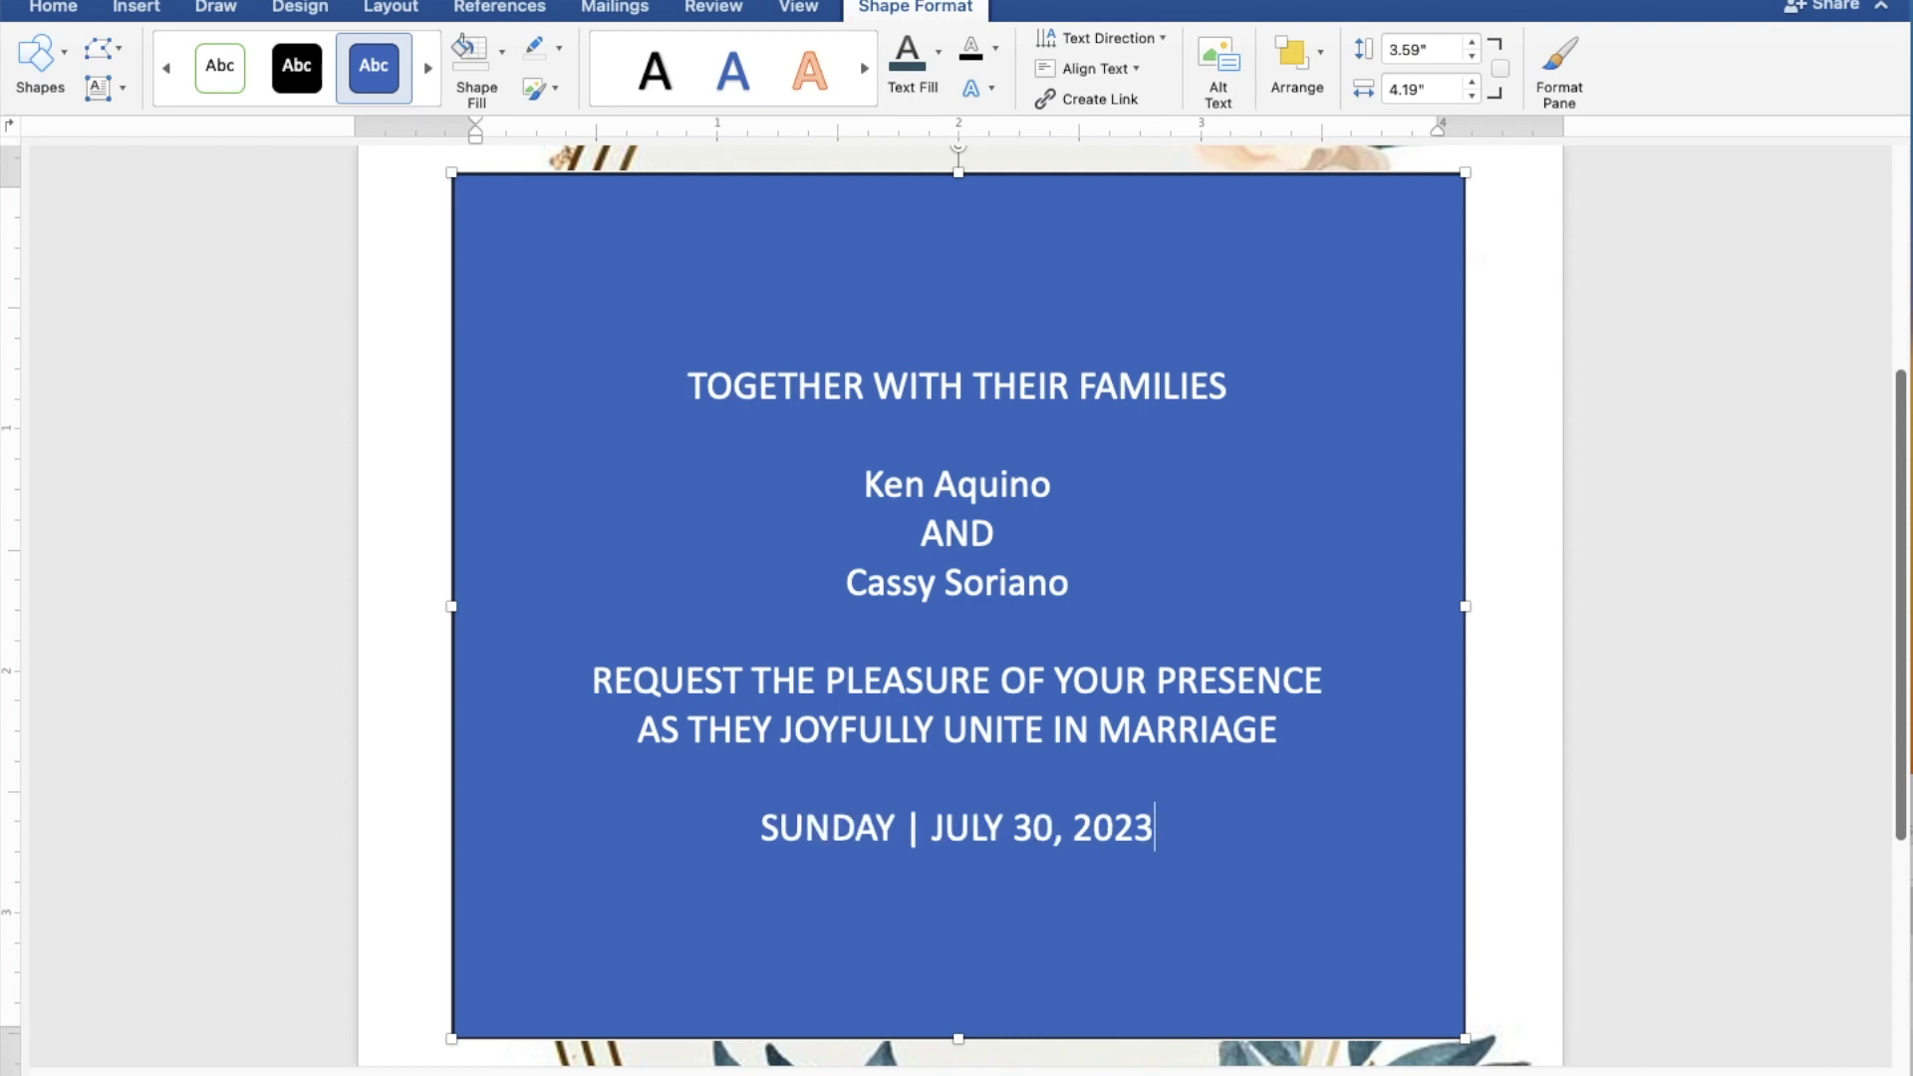
key(Return)
text(10)
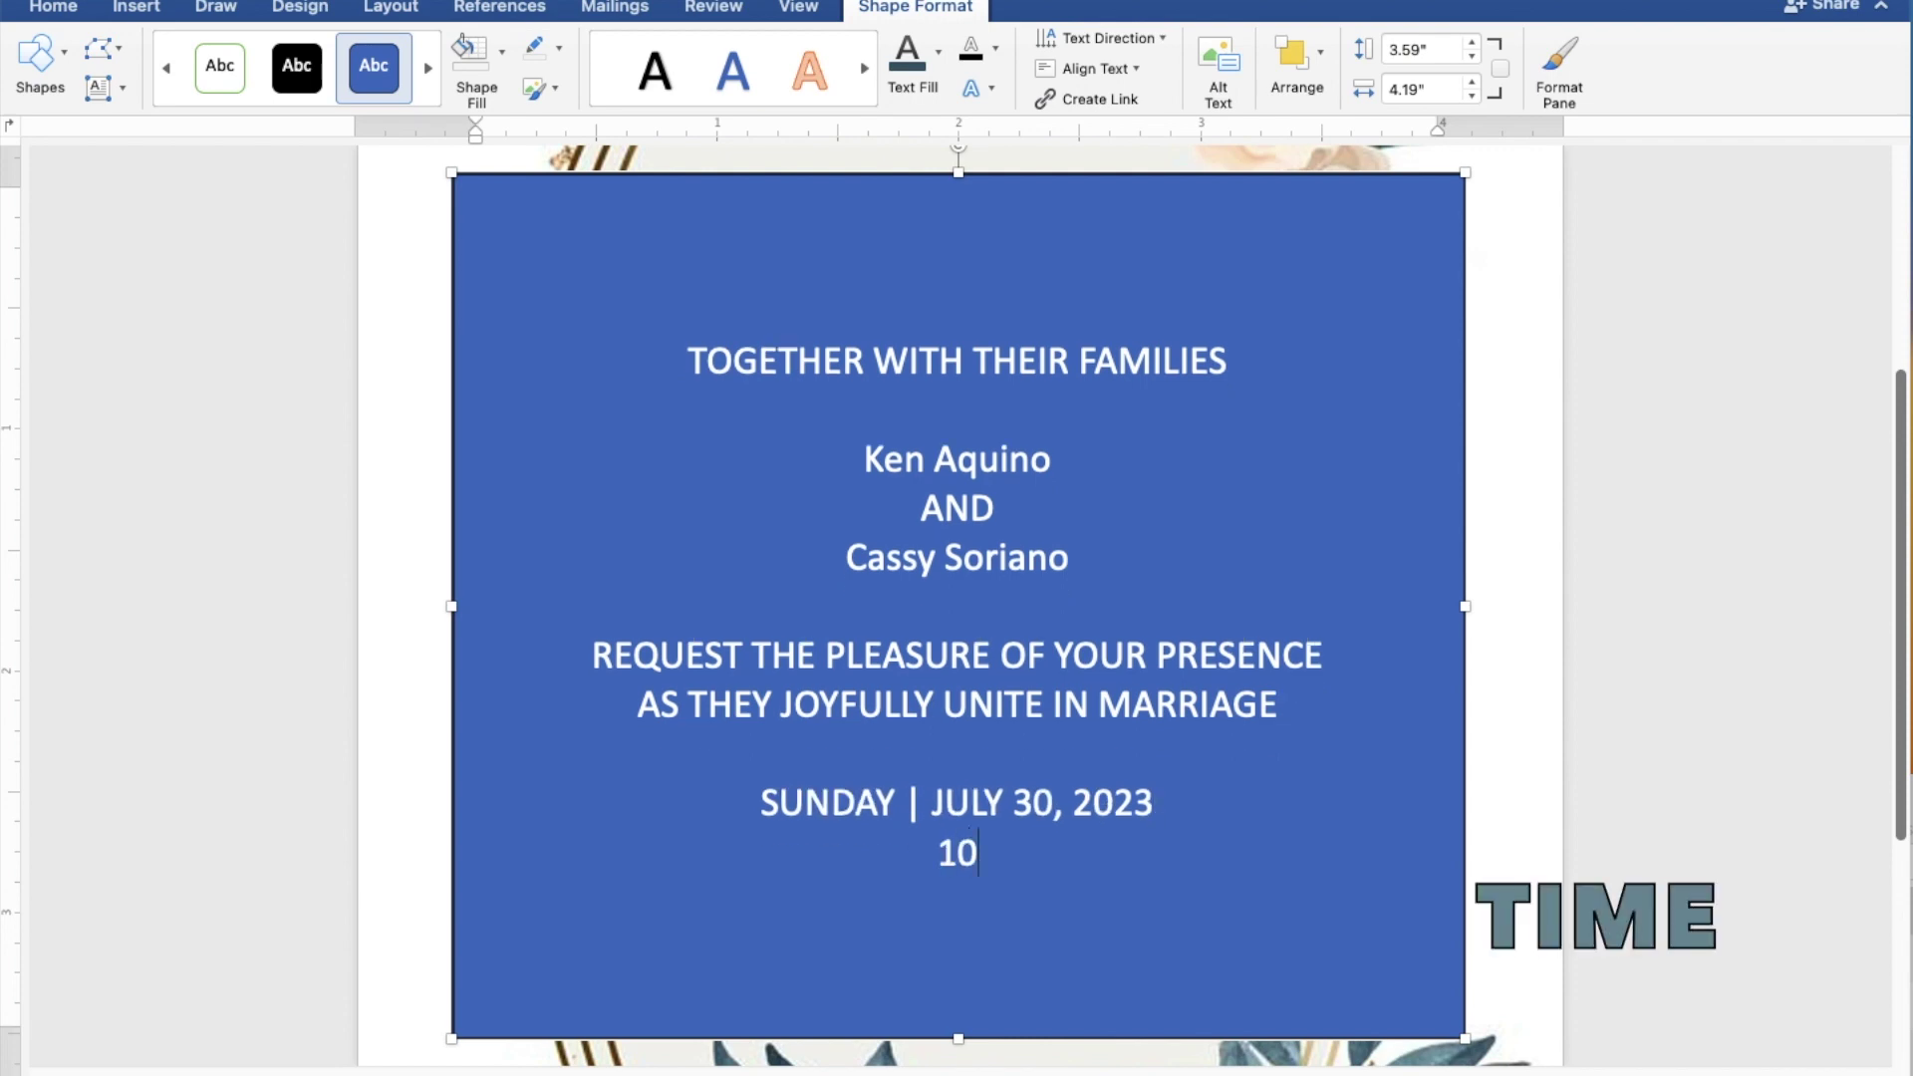
text(:00)
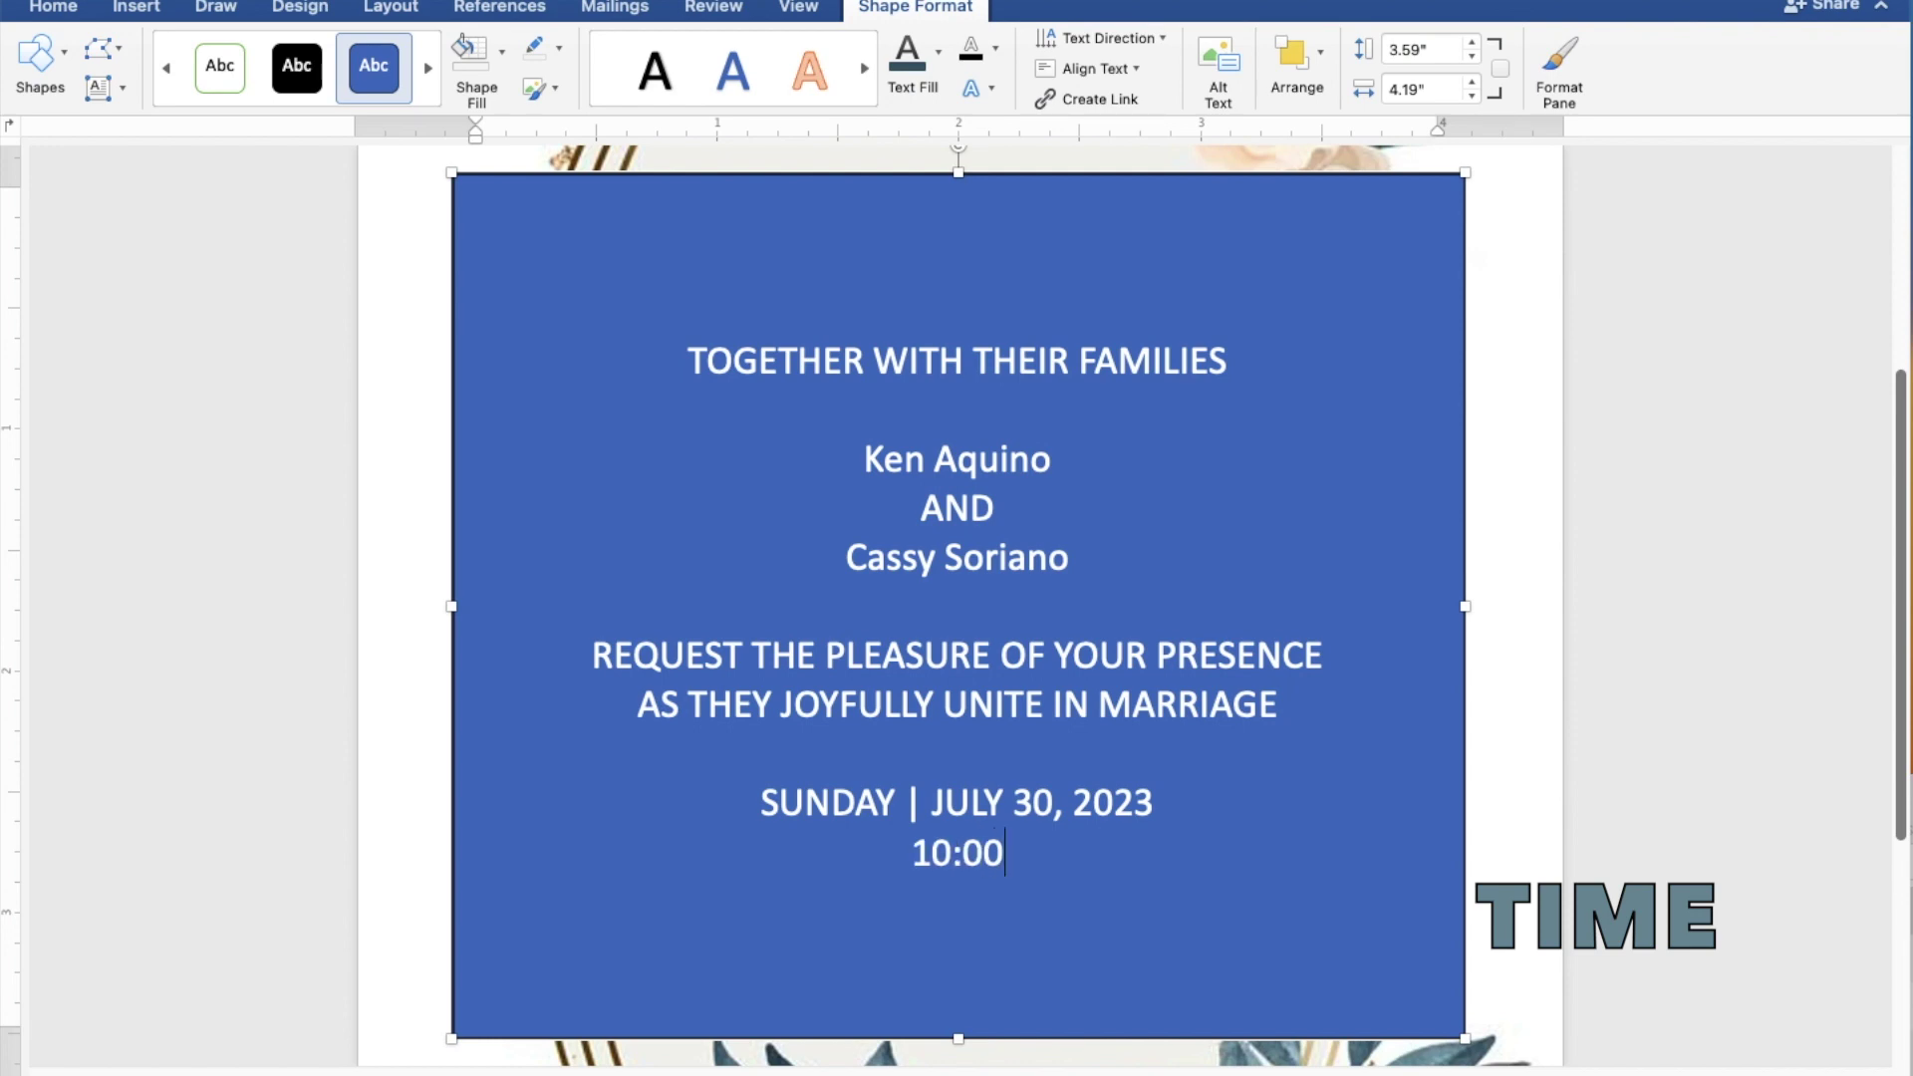
text( IN THE )
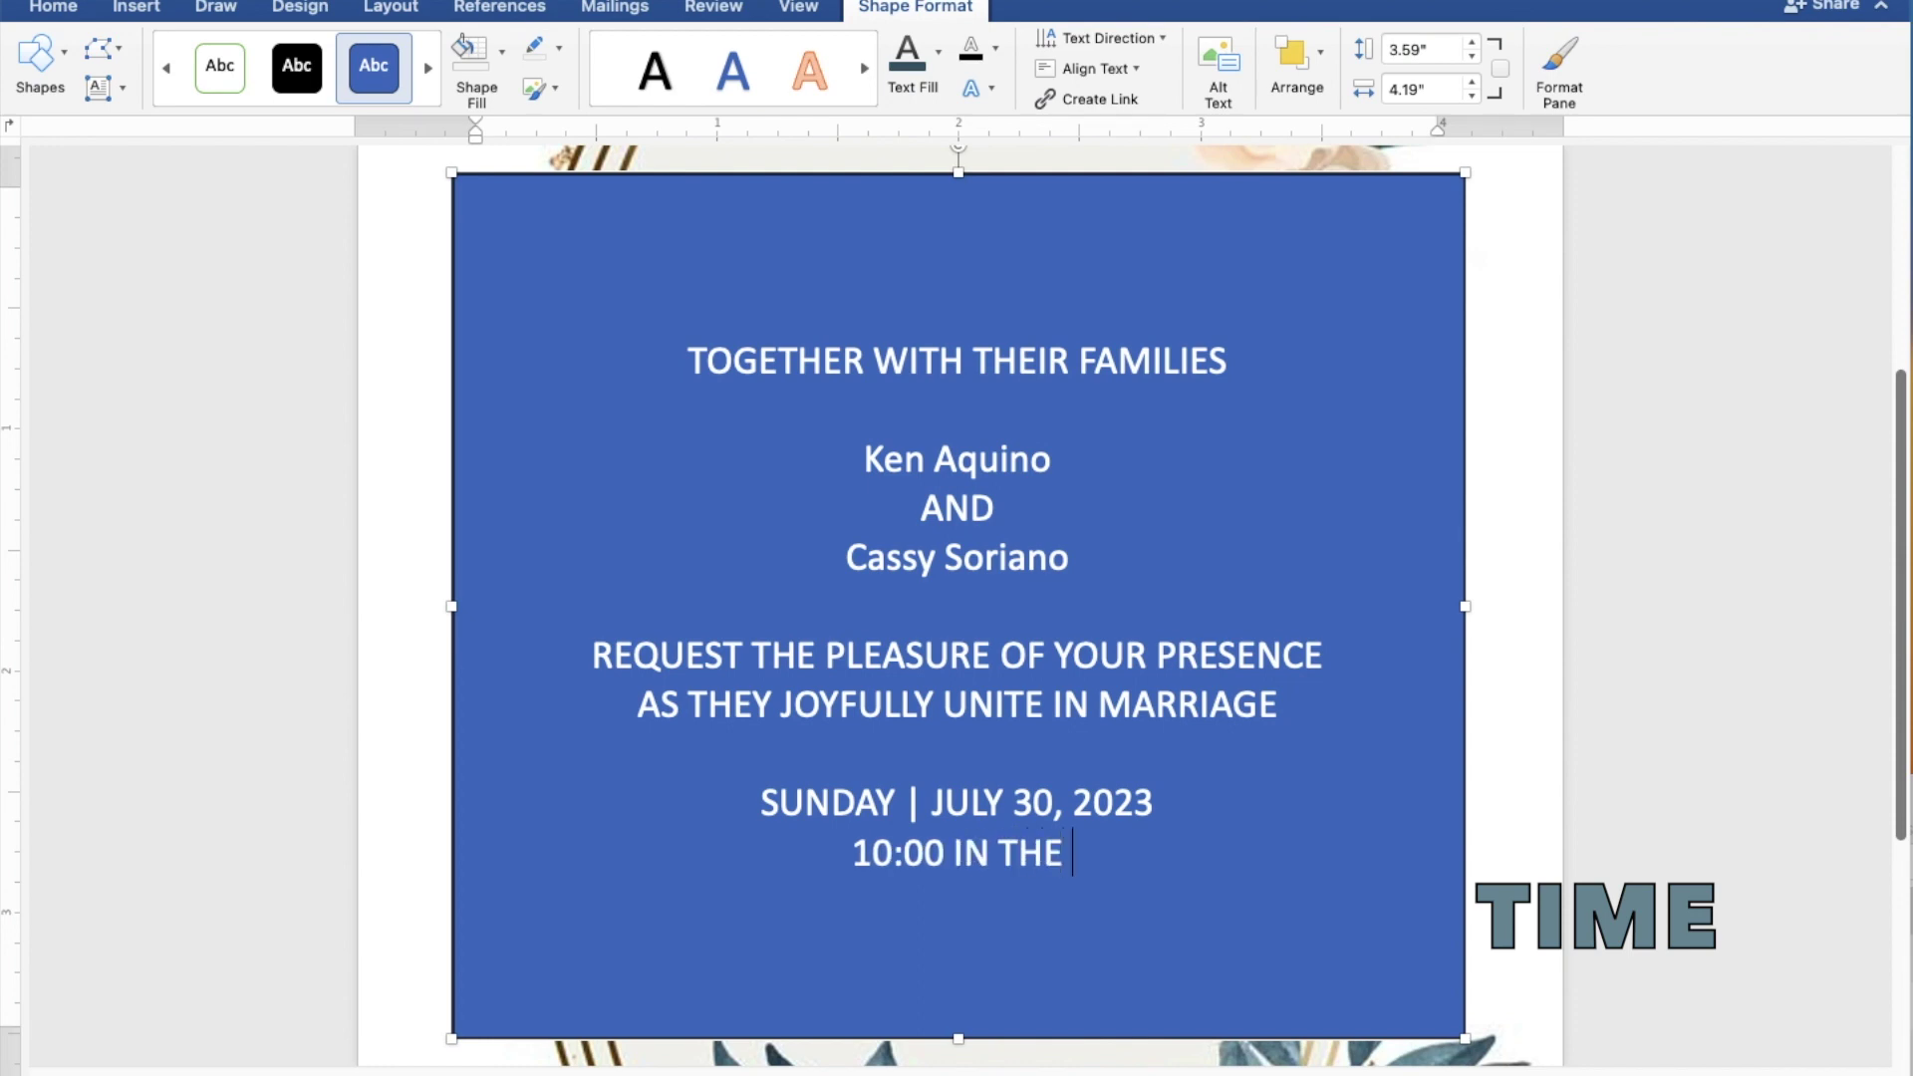
text(MO)
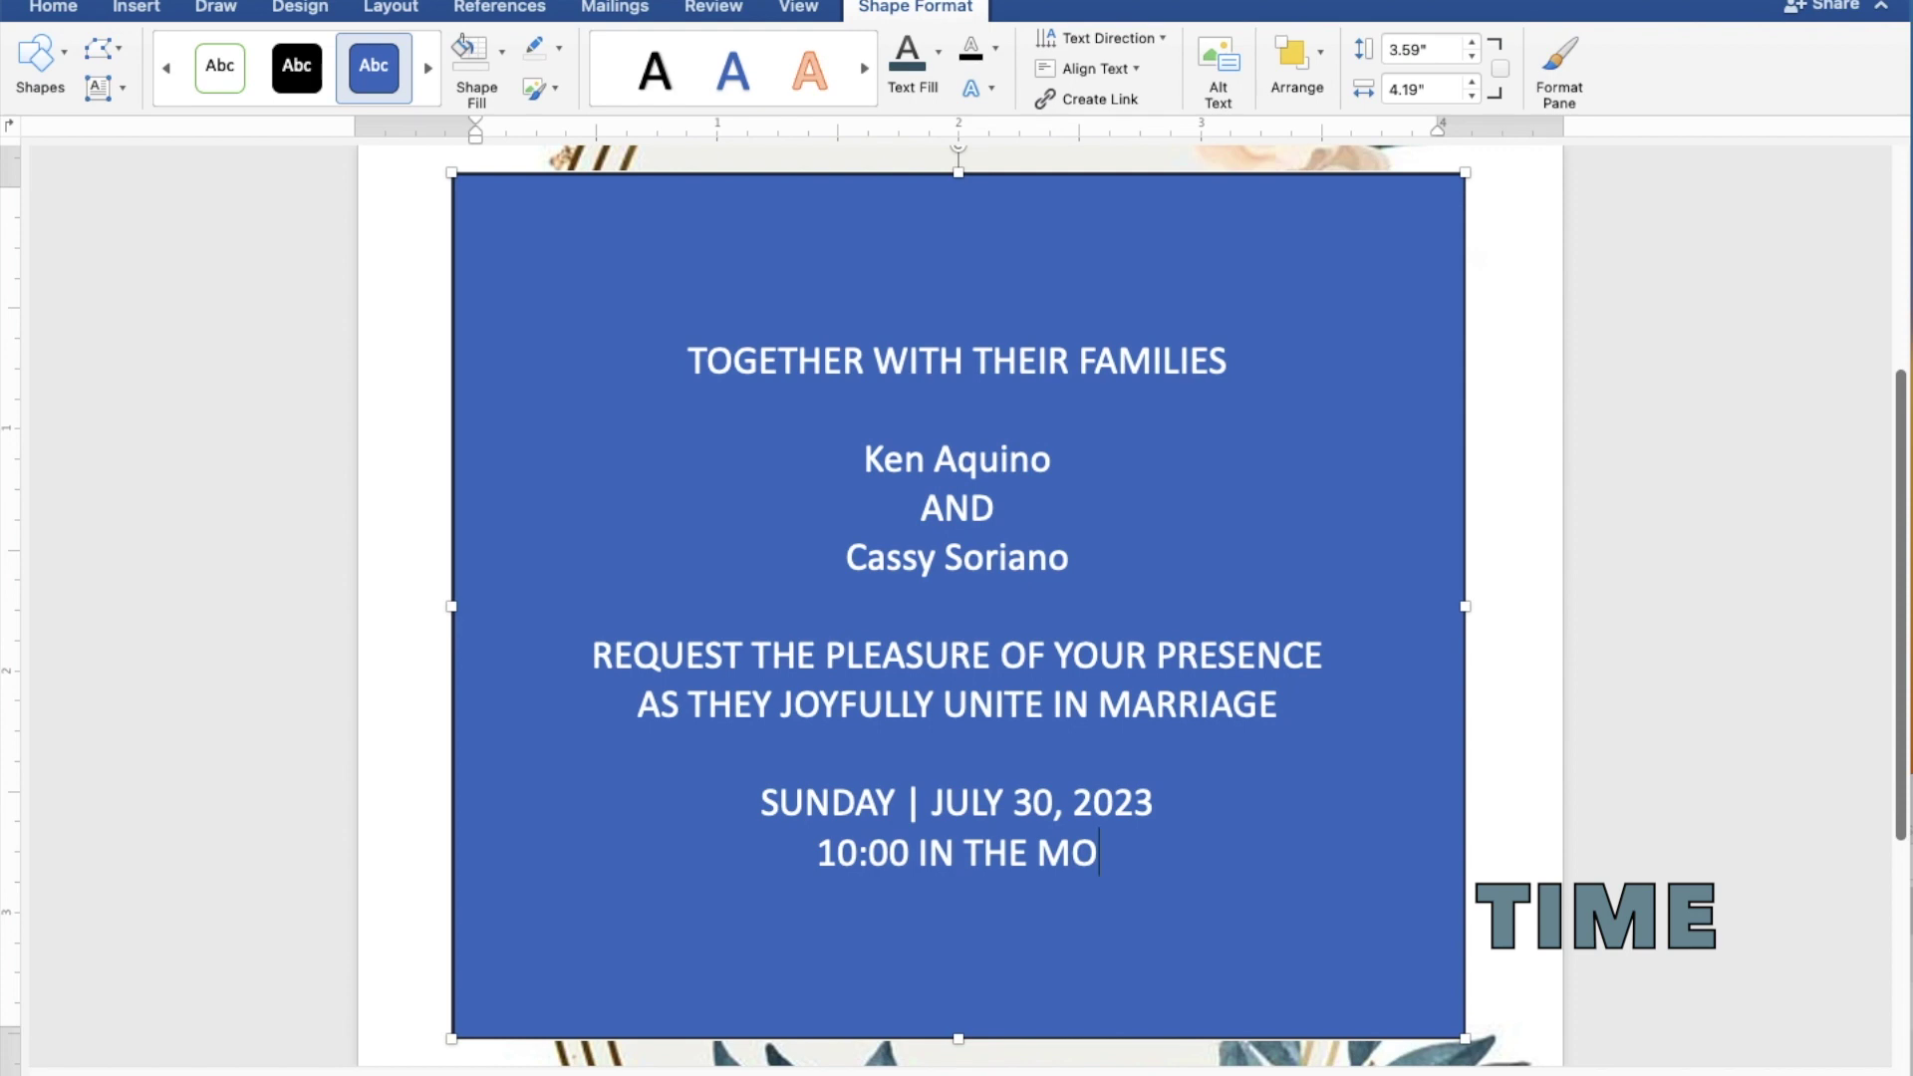
text(RN)
text(IN)
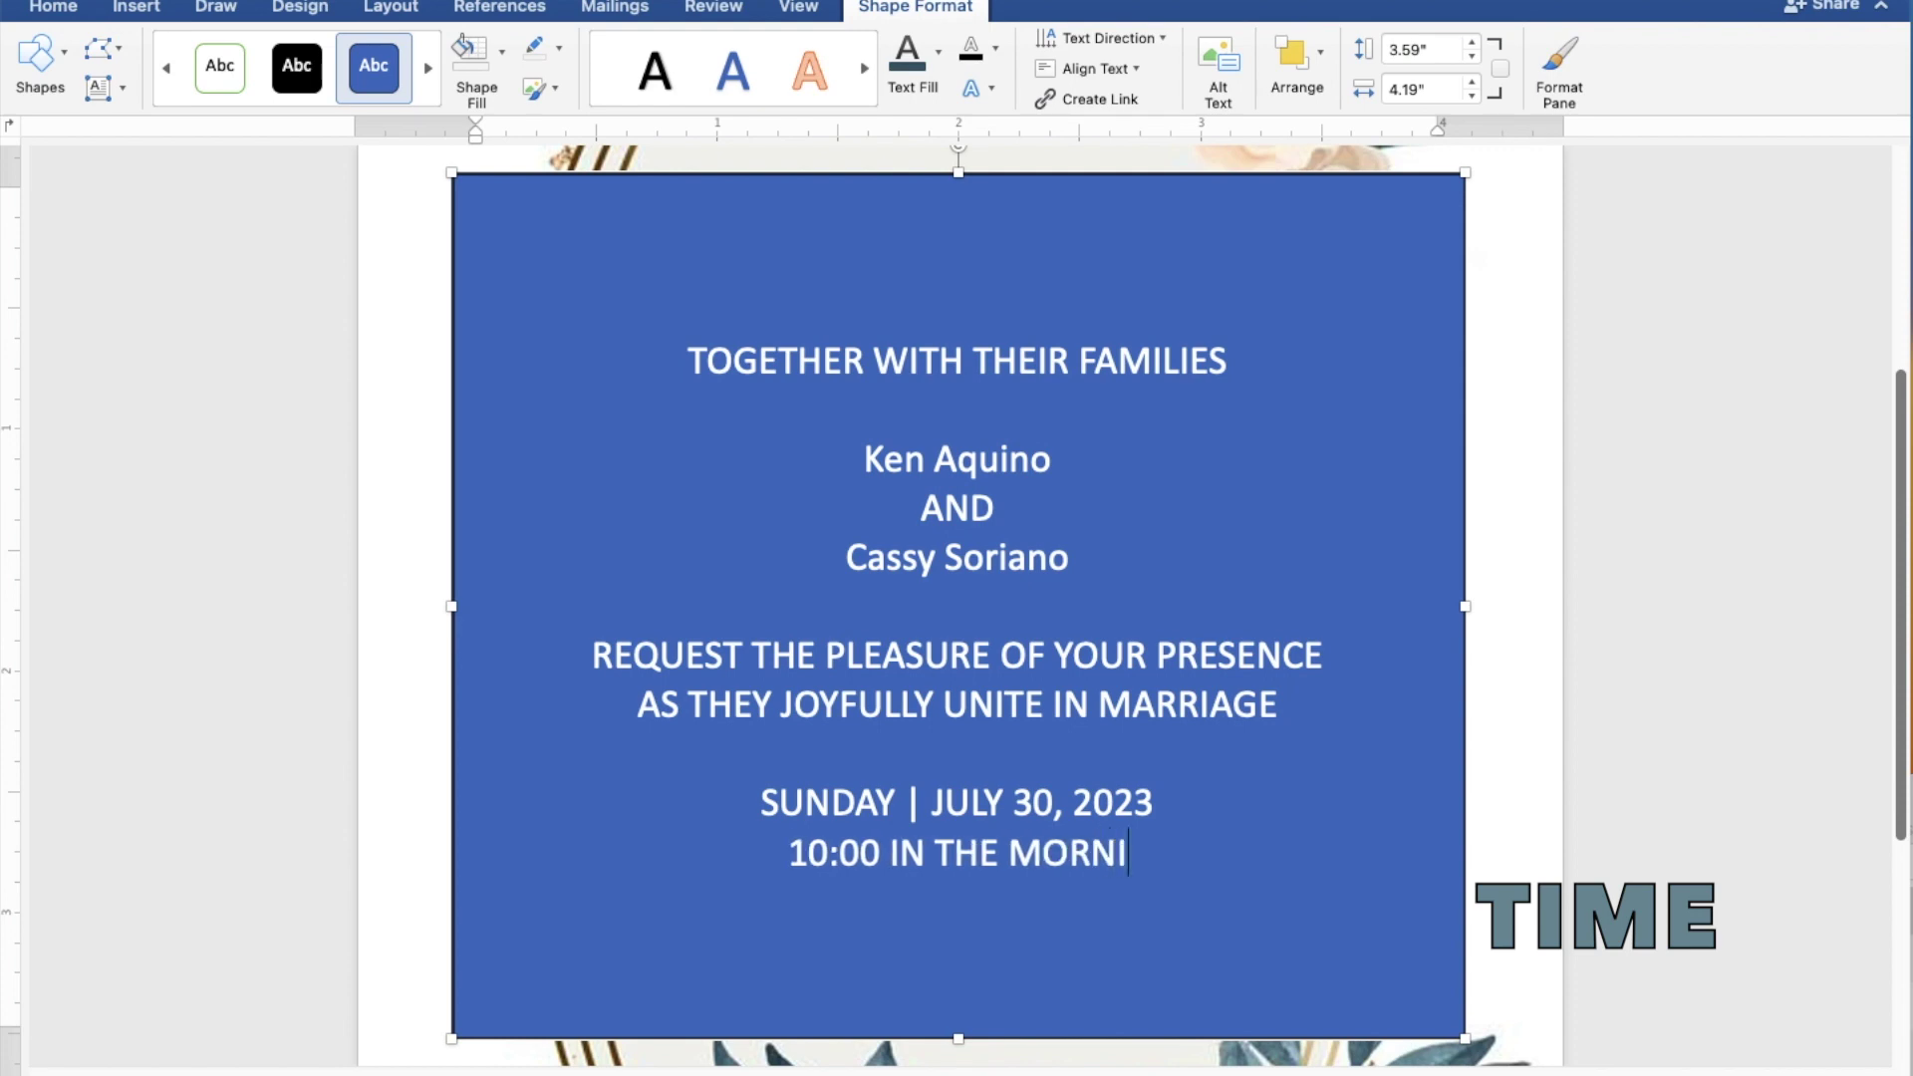
text(G)
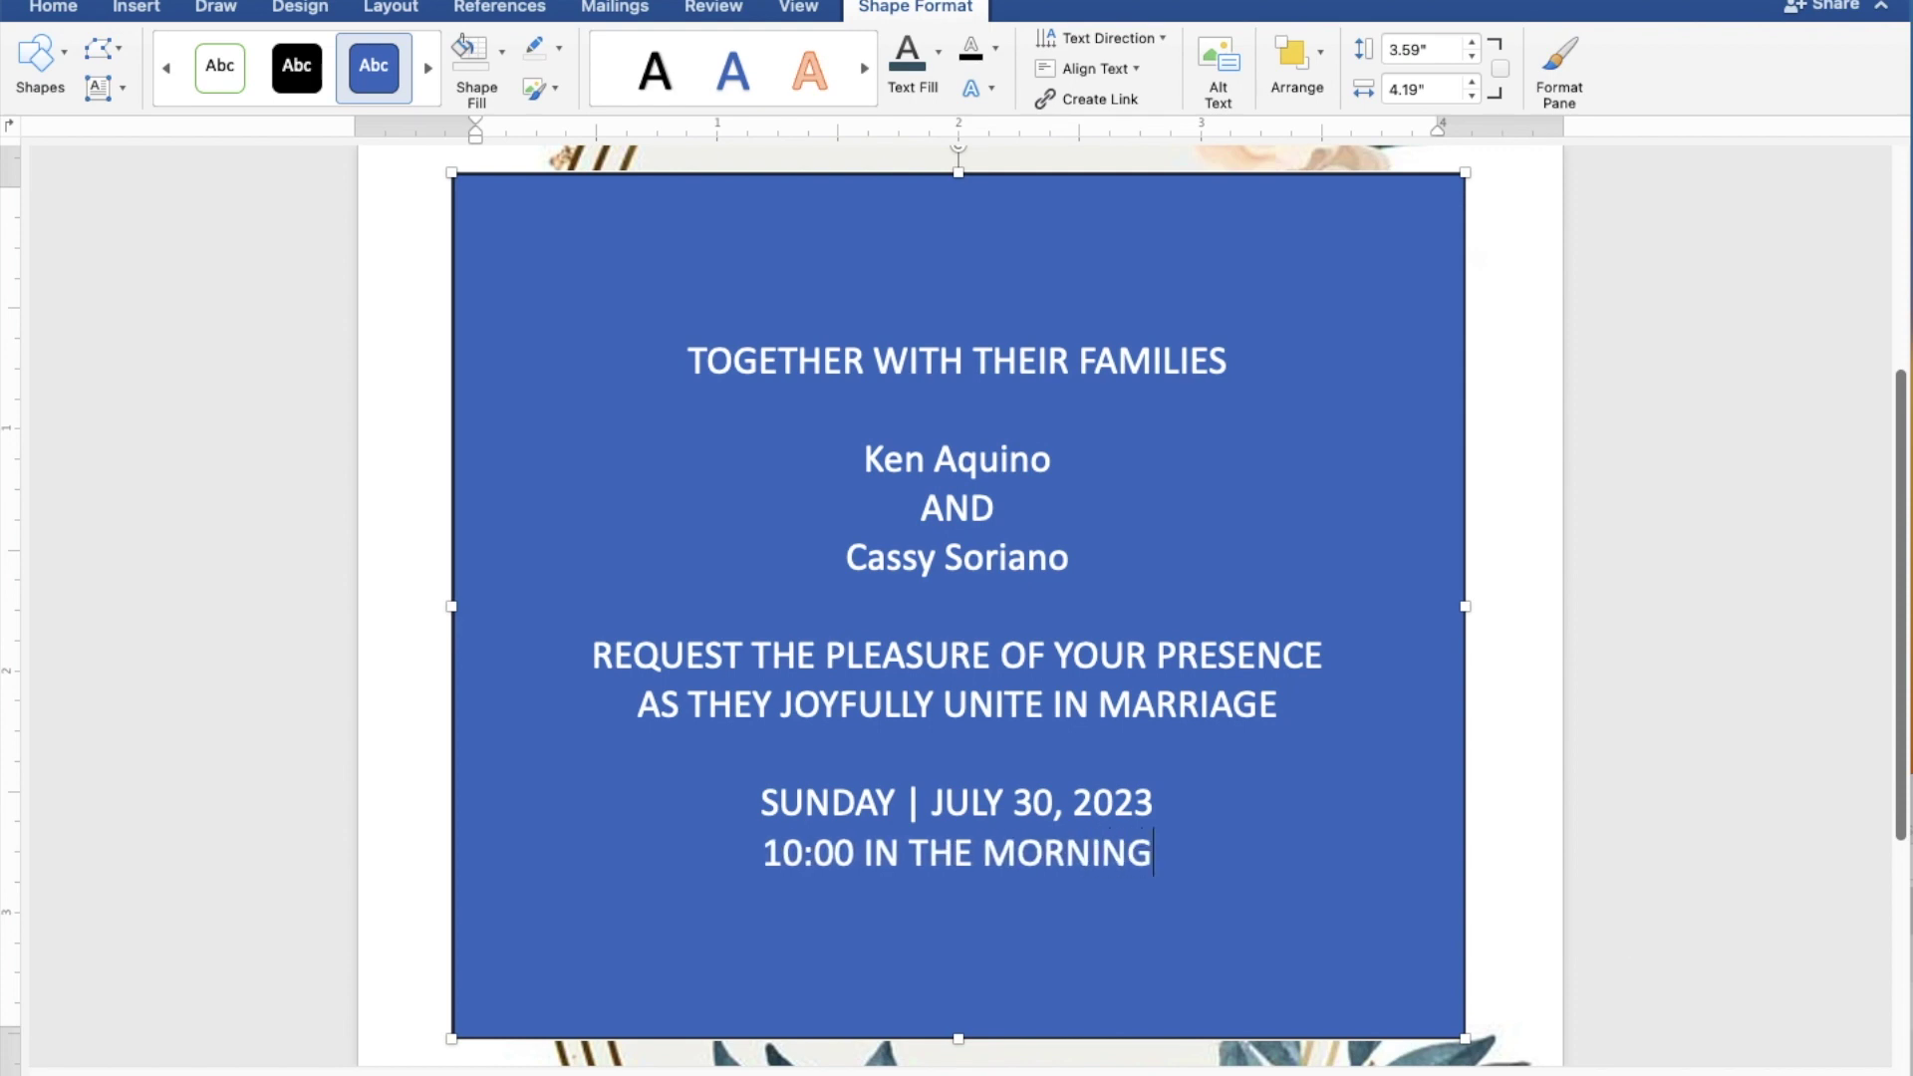
key(Return)
Step: Add 'ST. THOMAS AQUINAS PARISH CHURCH', 'MANGALDAN, PANGASINAN', a blank line and 'Reception to follow'
text(ST)
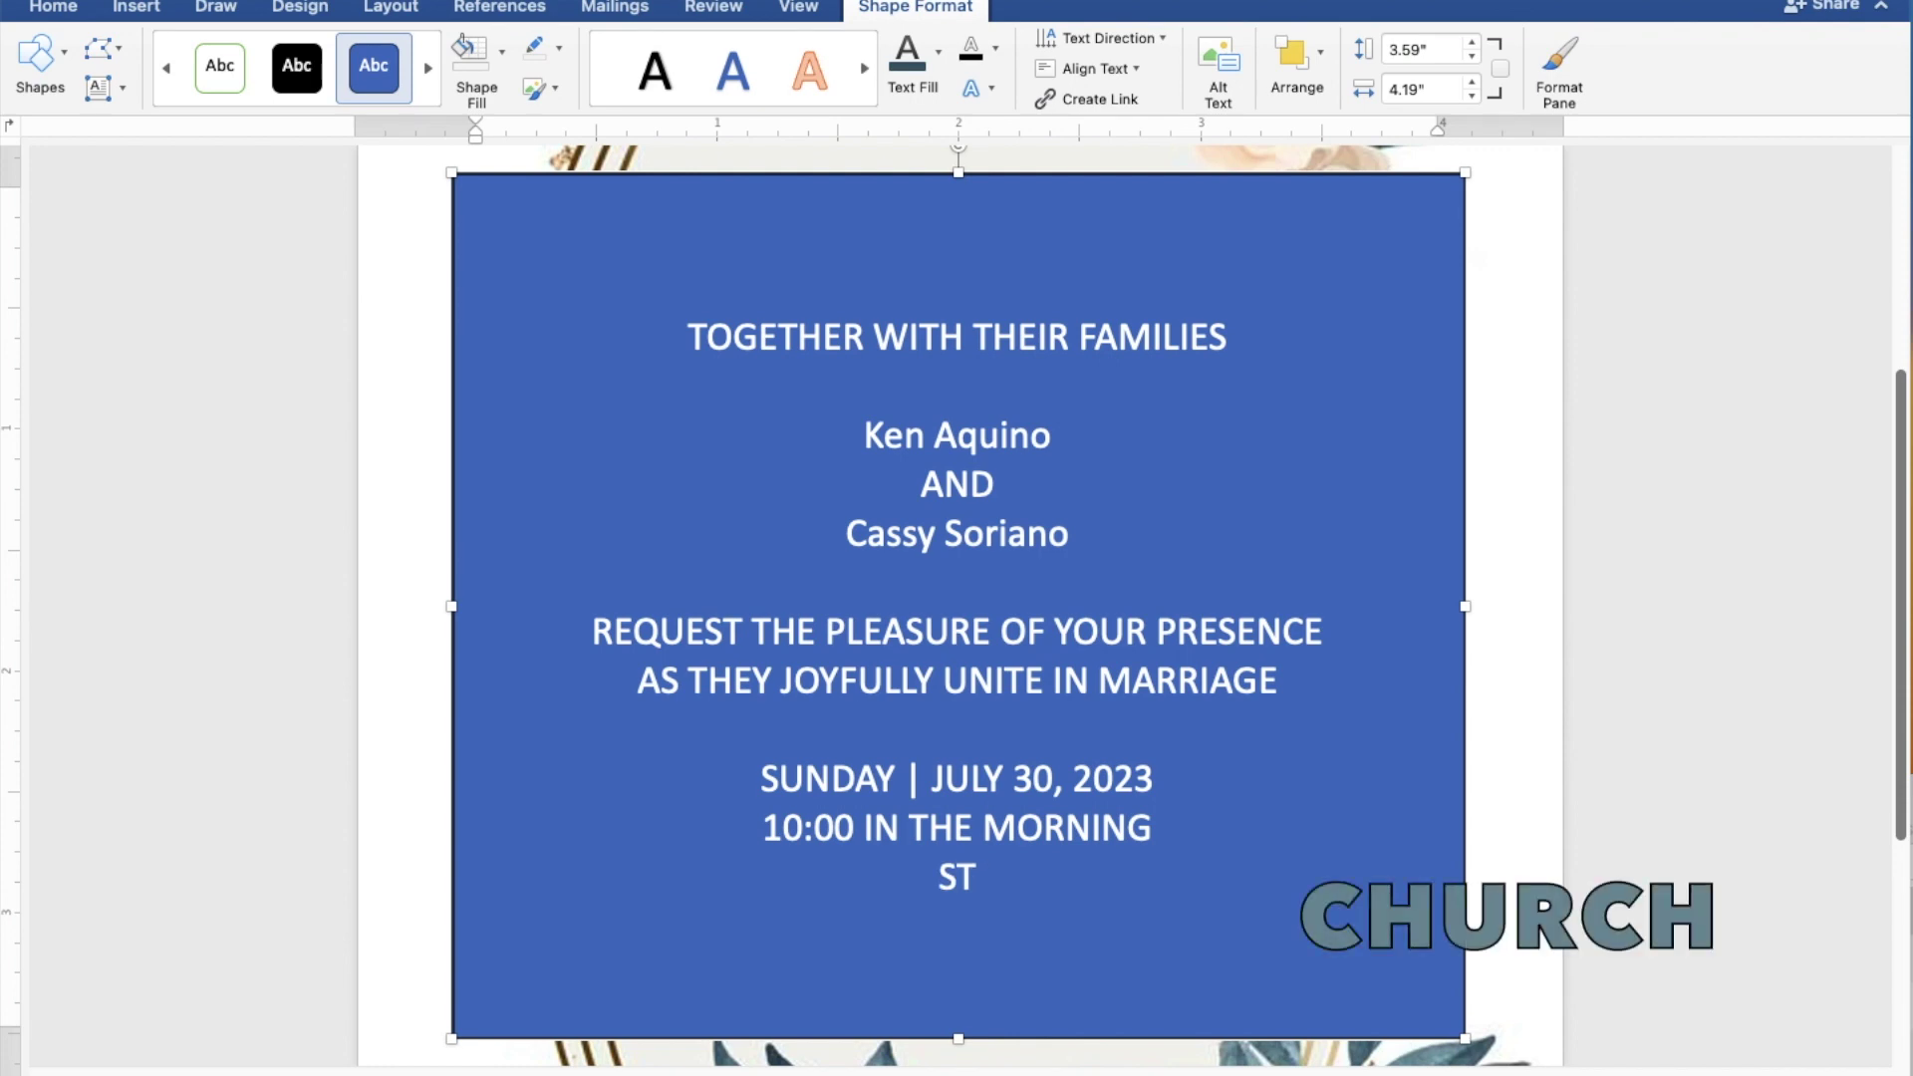
text(. THOM)
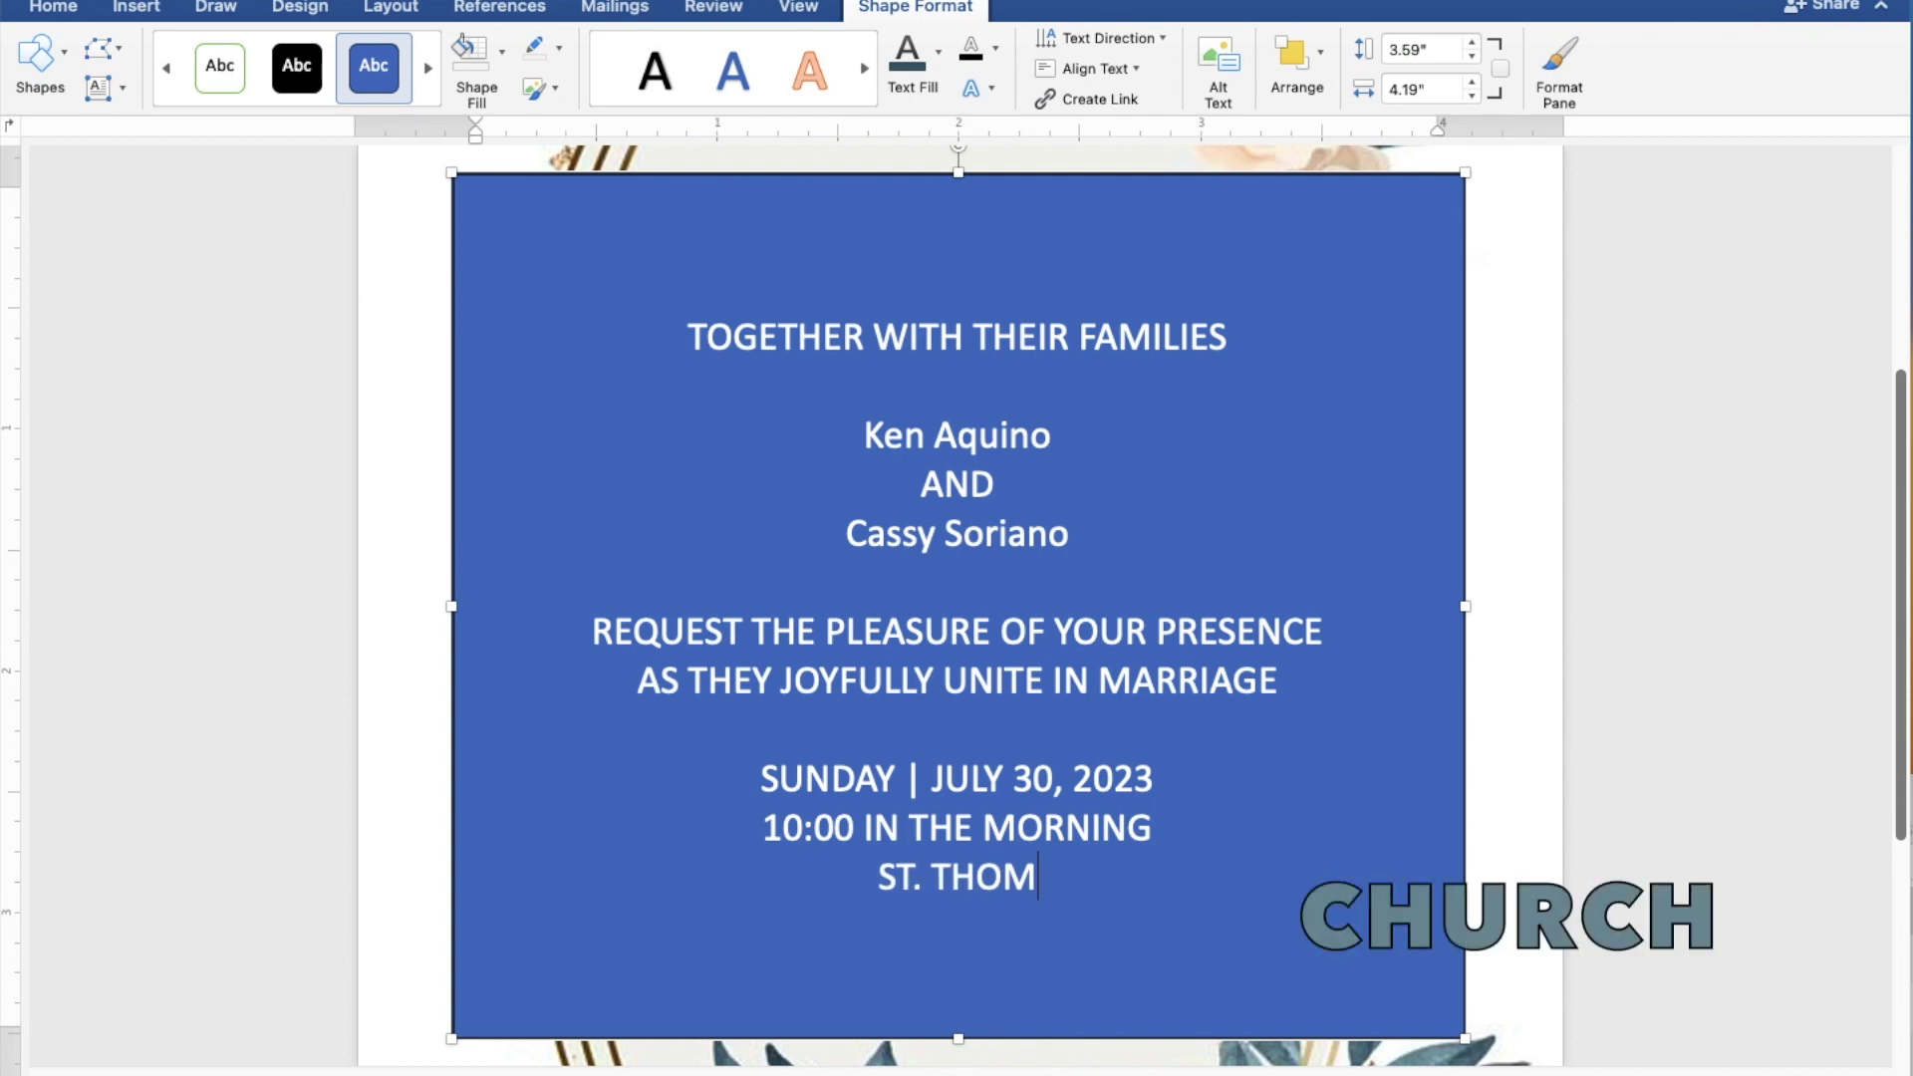
text(AS )
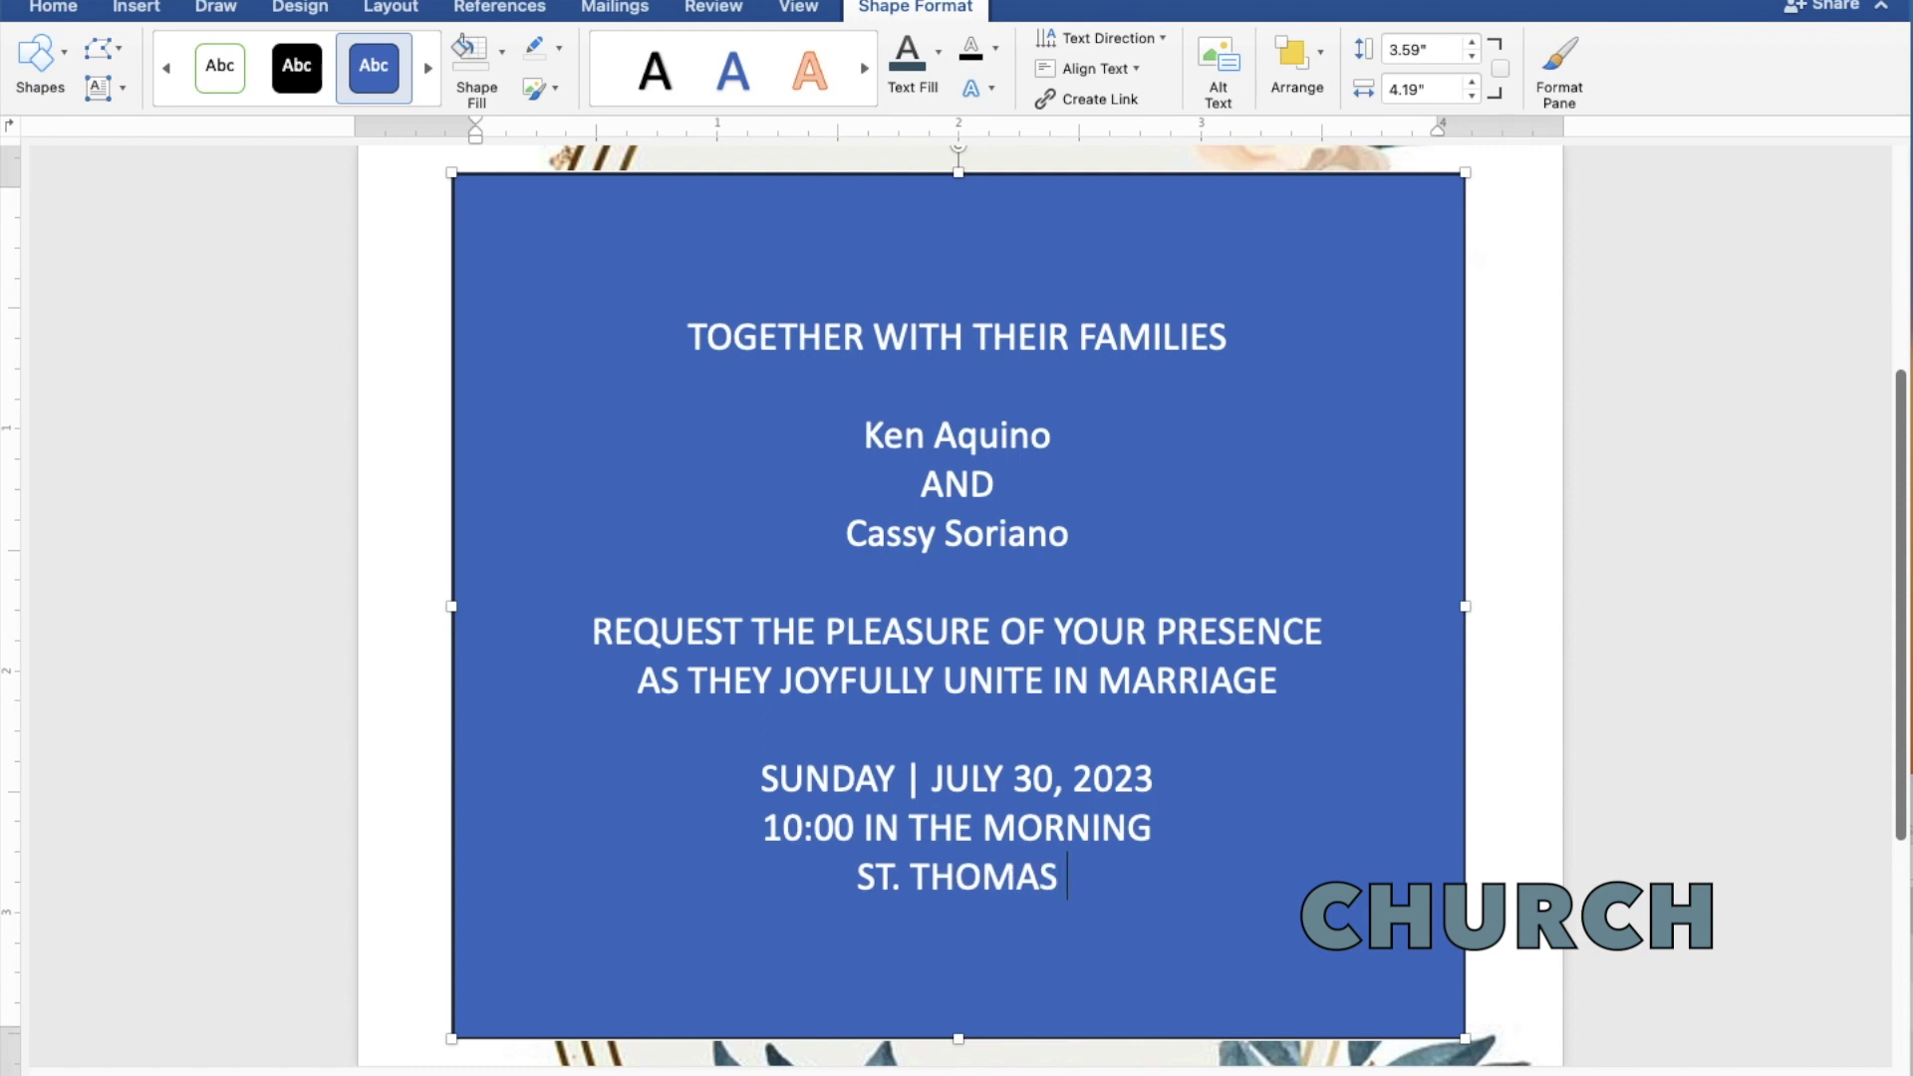
text(AQU)
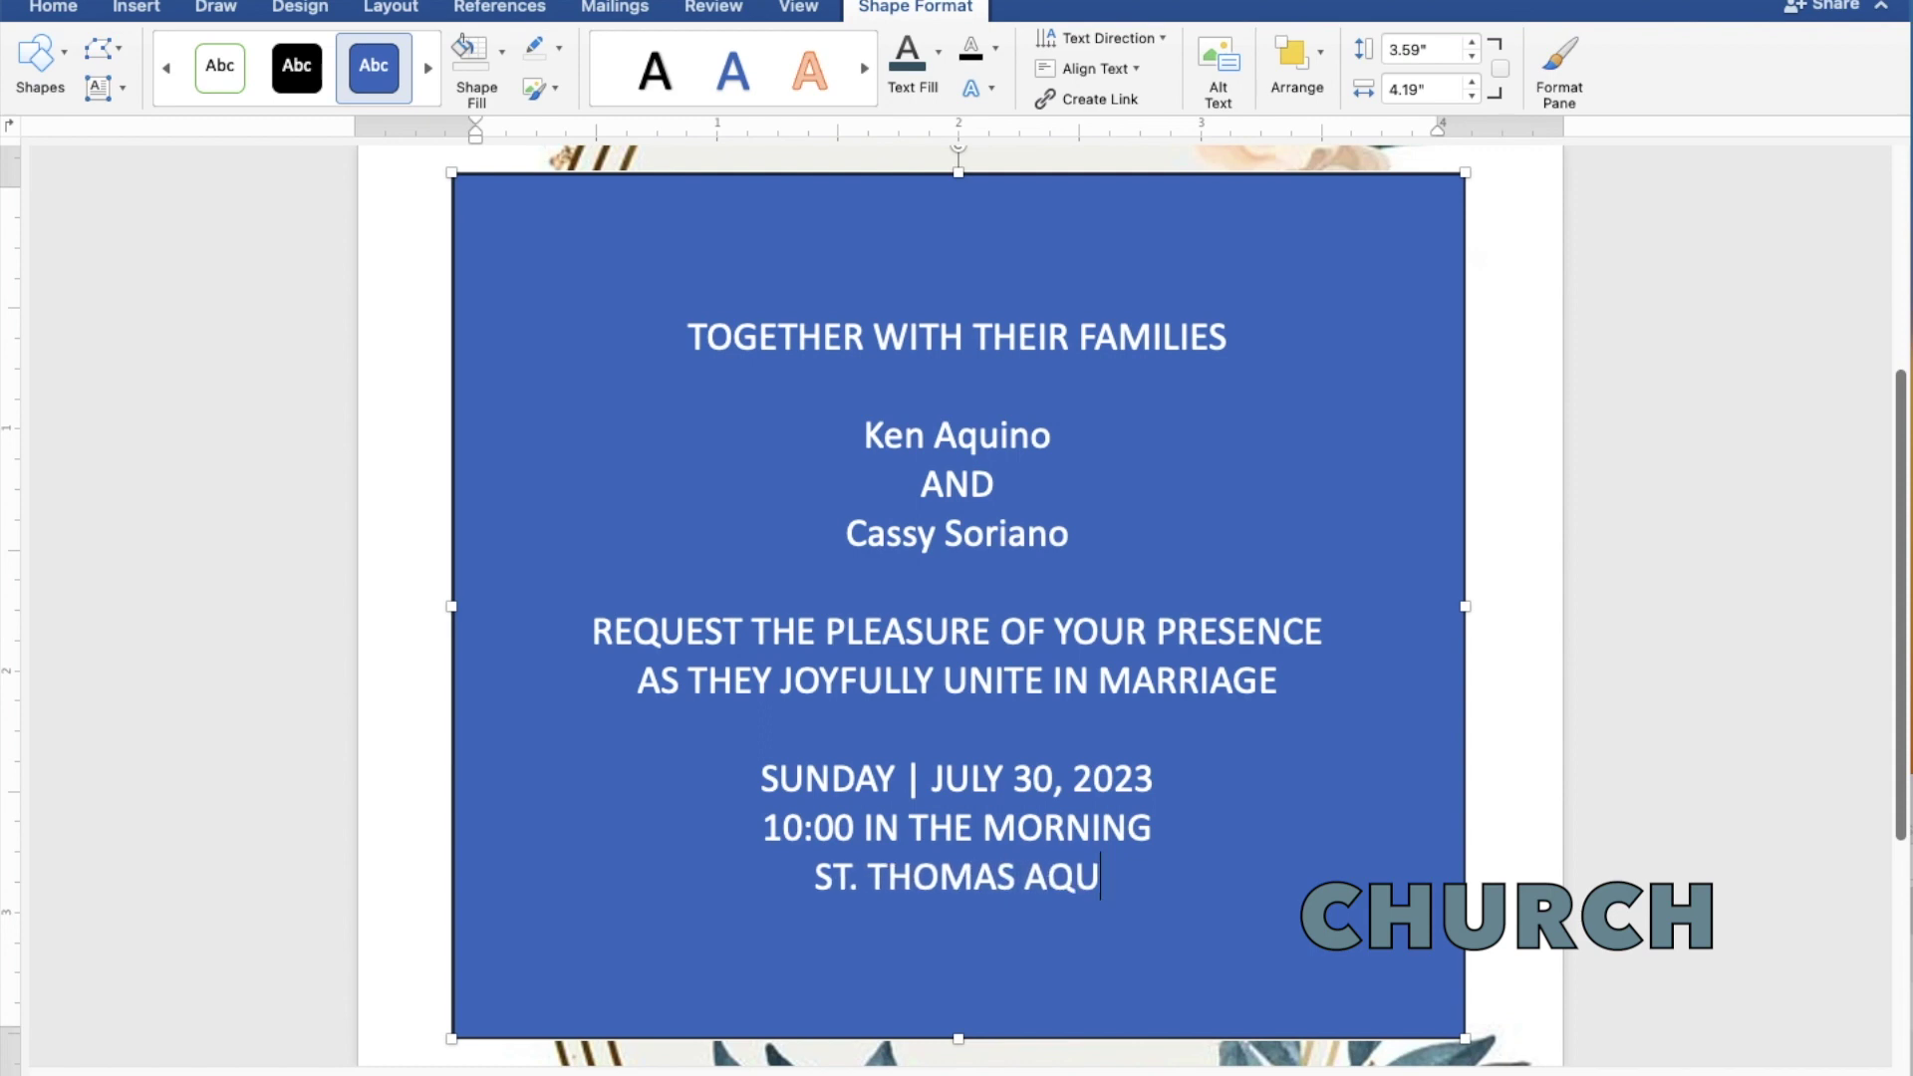
text(INA)
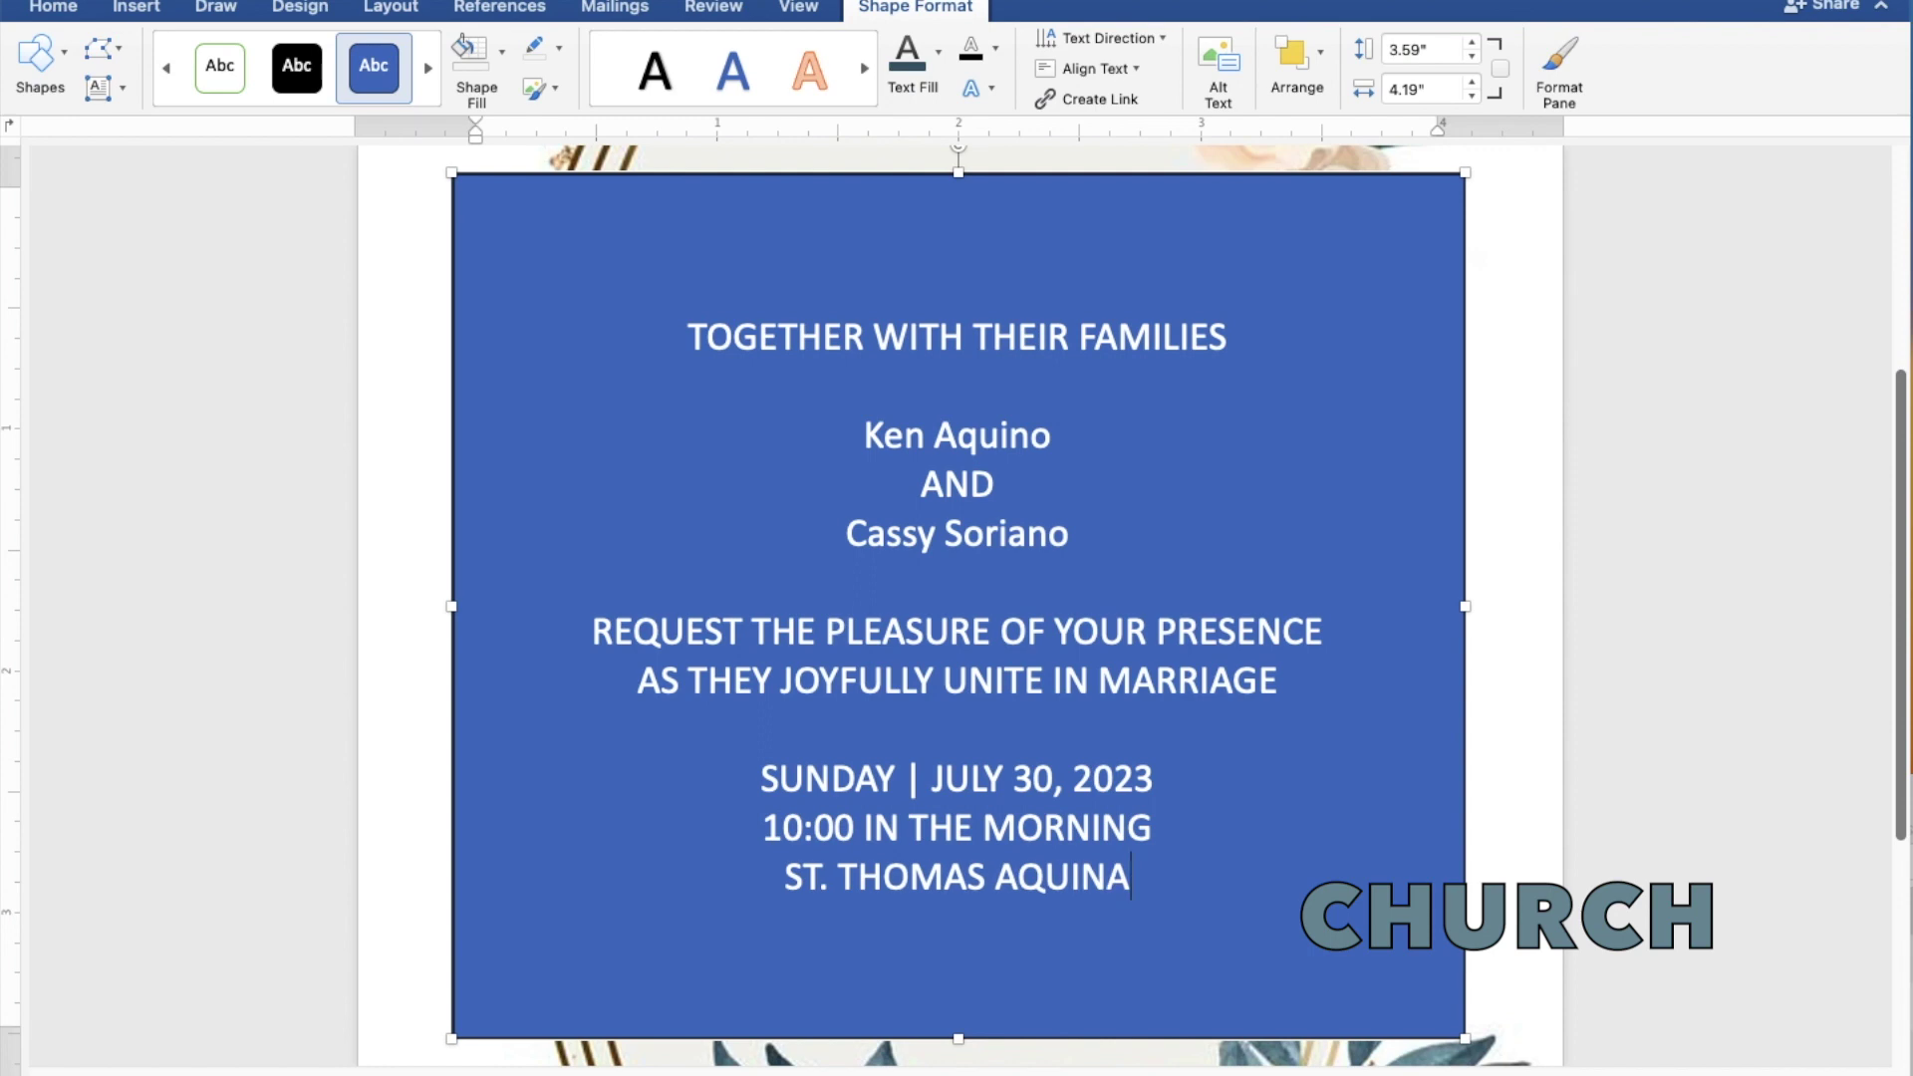
text(S PARI)
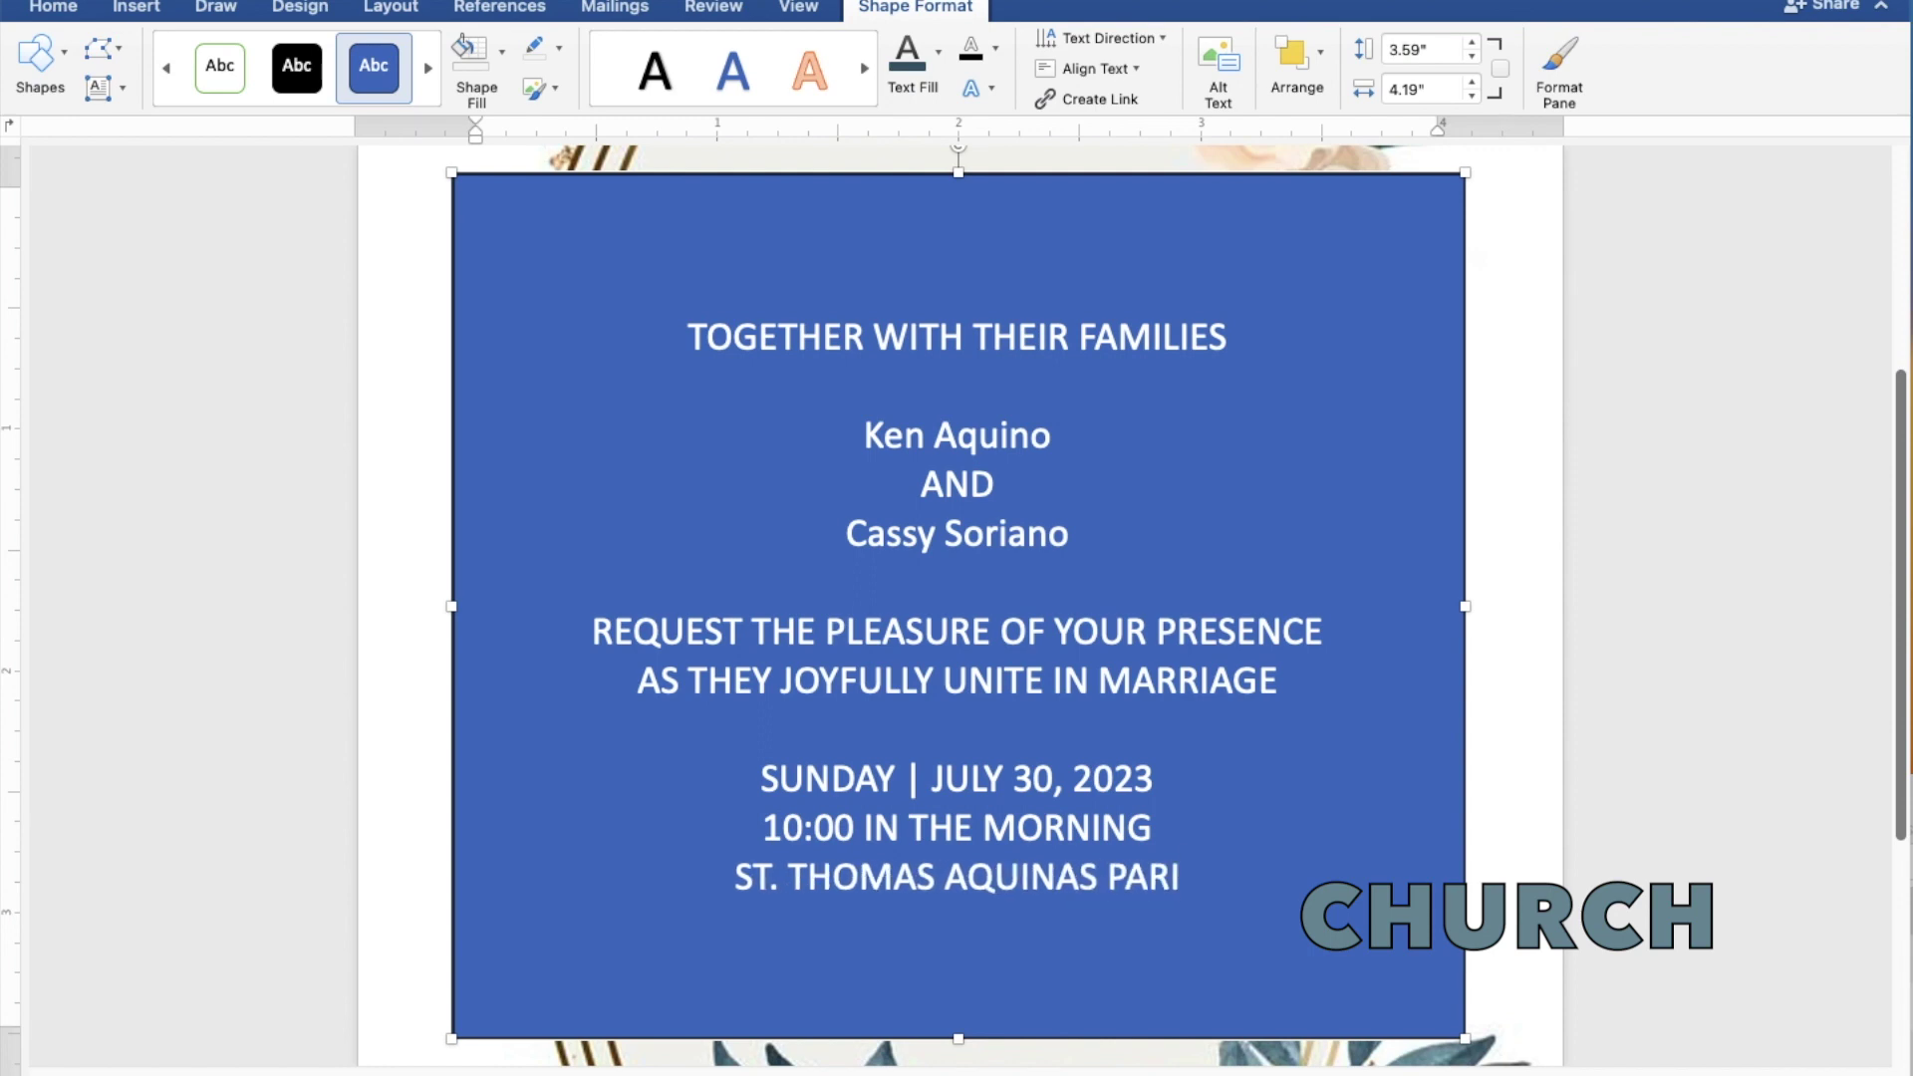
text(SH)
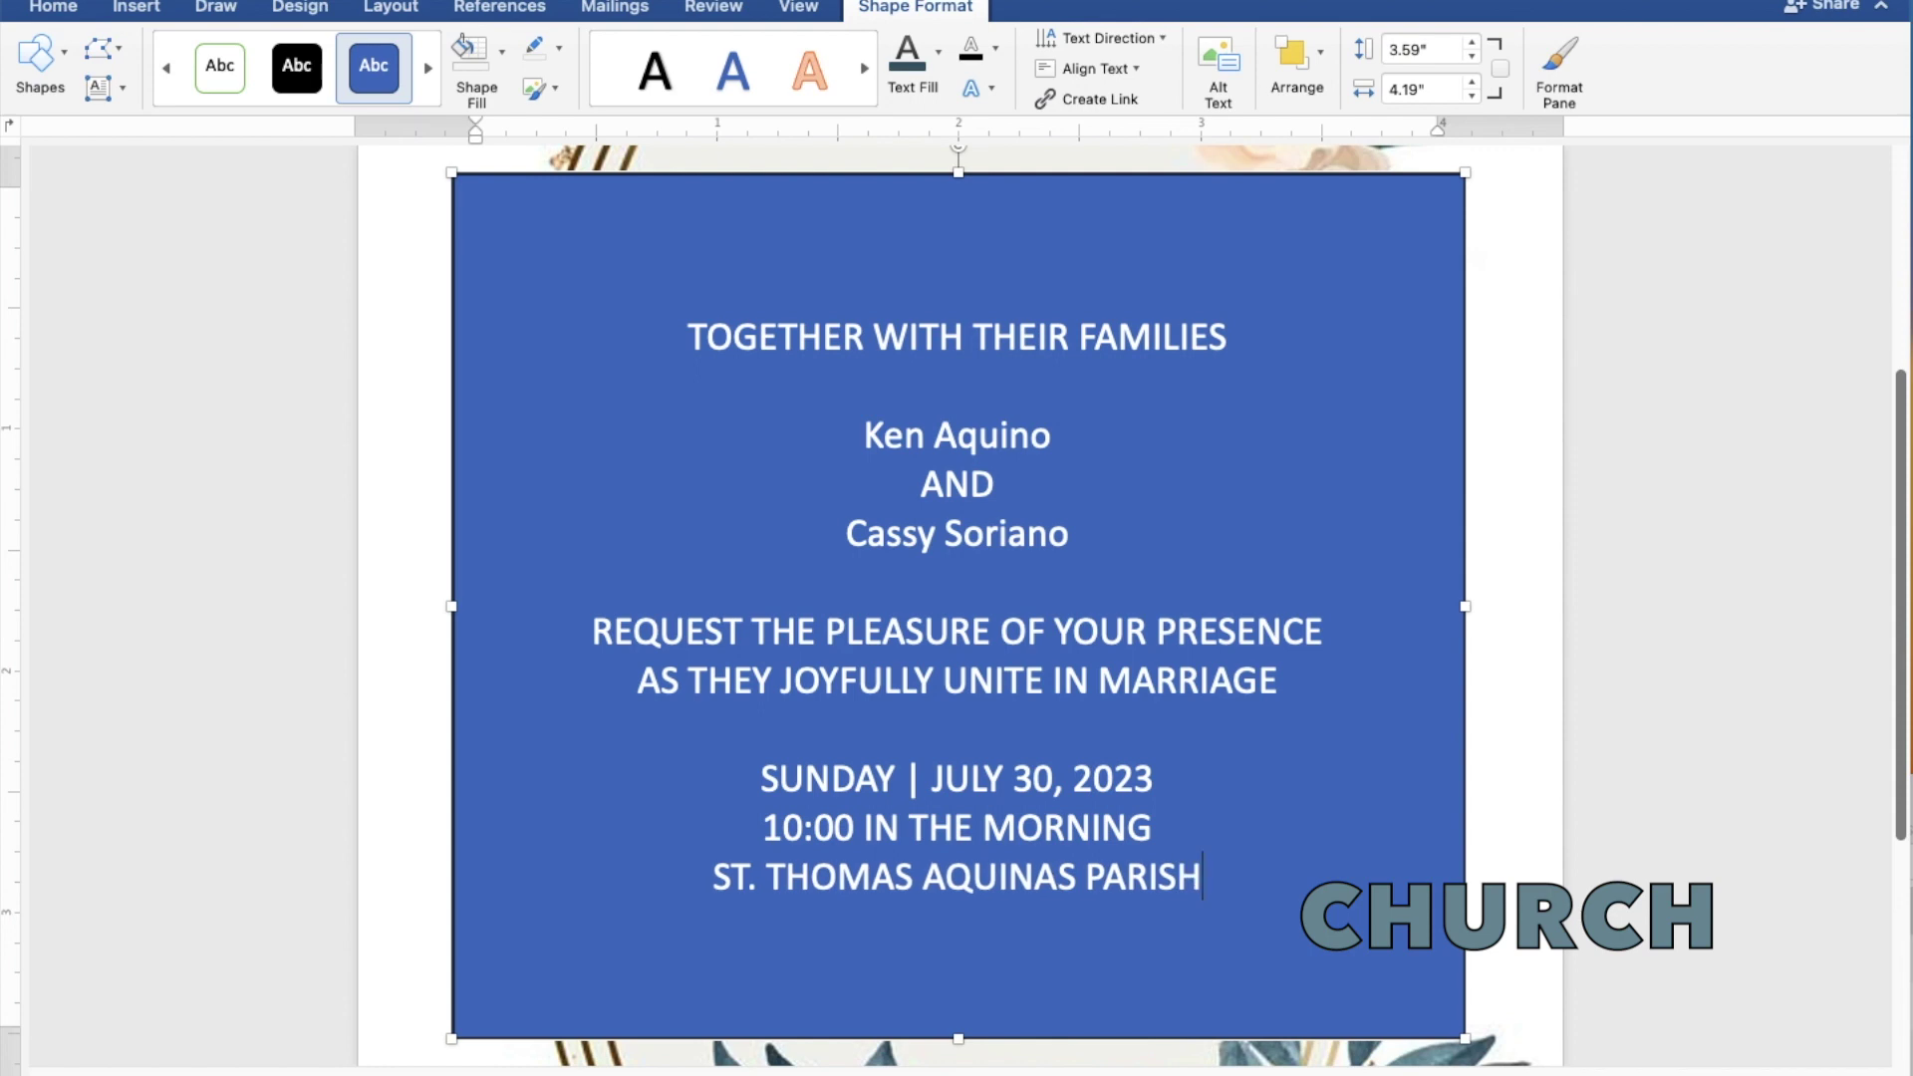
text( CH)
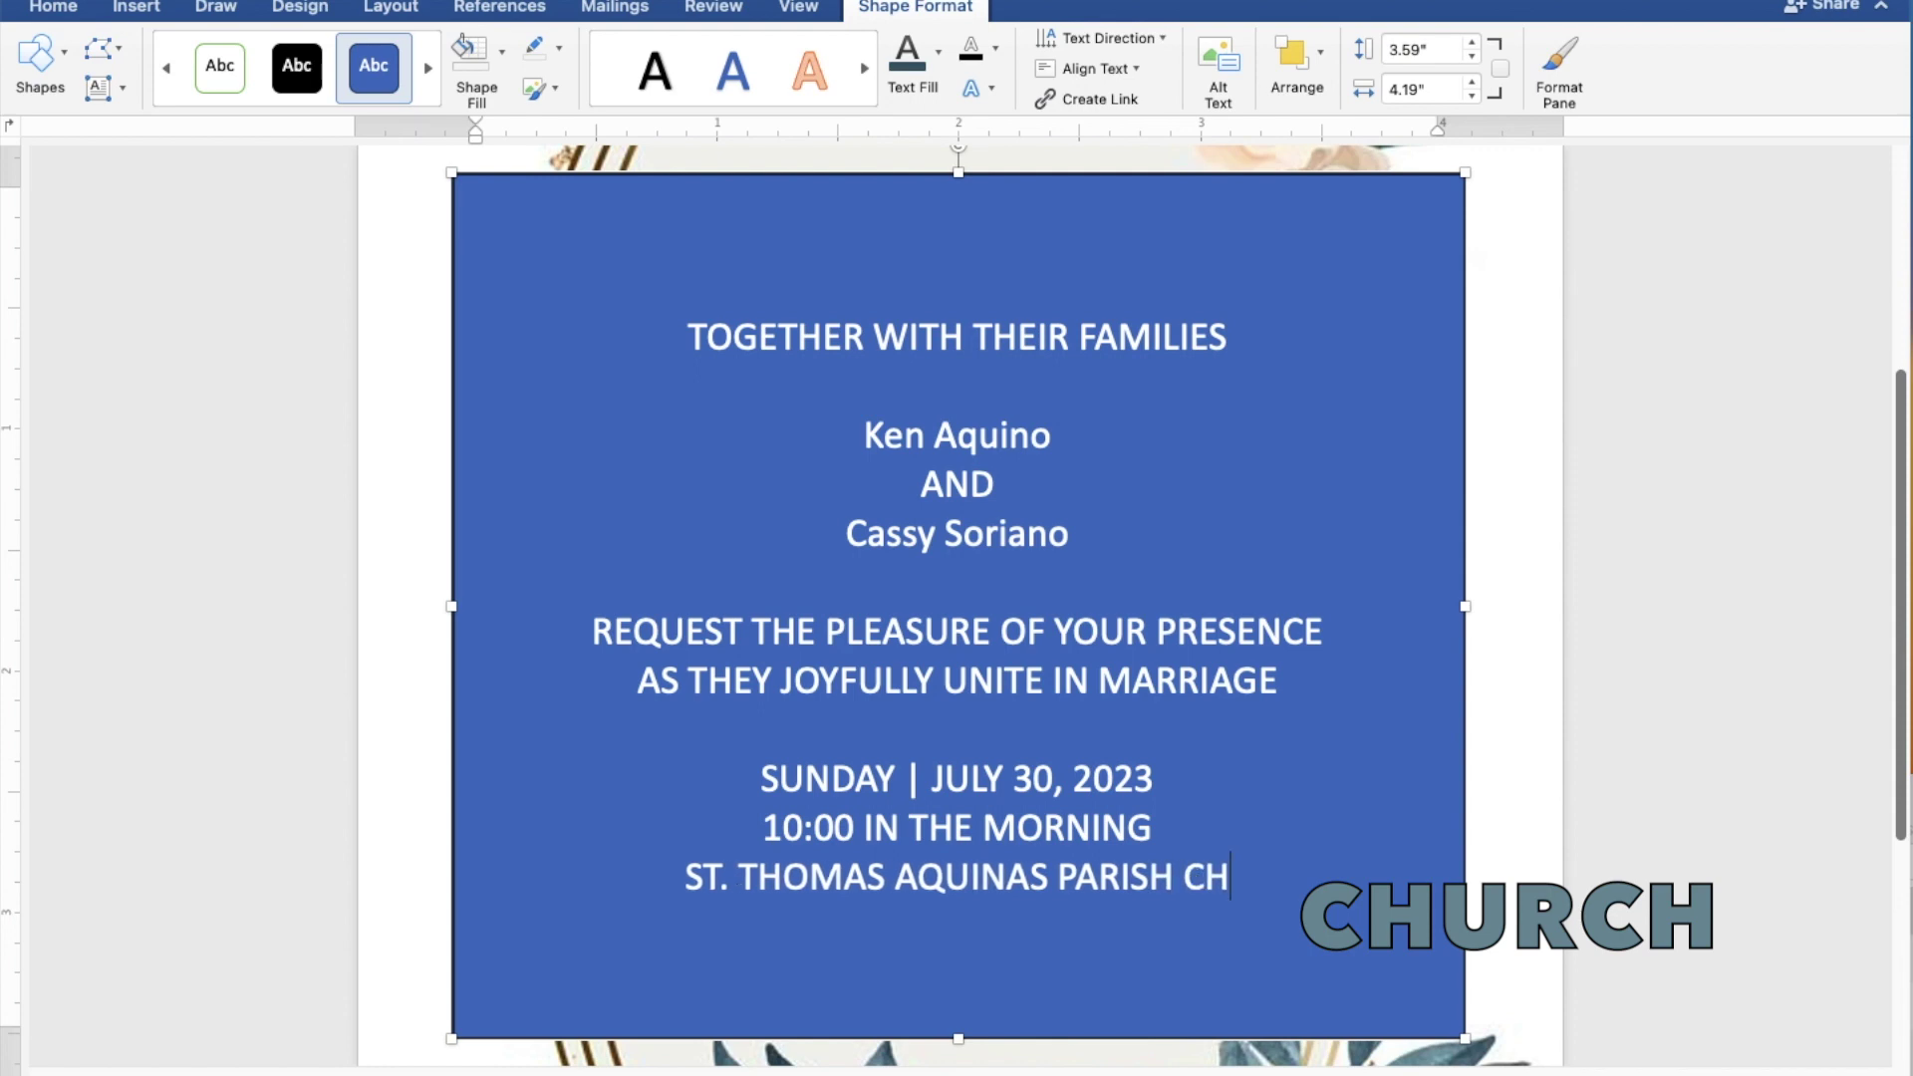
text(URCH)
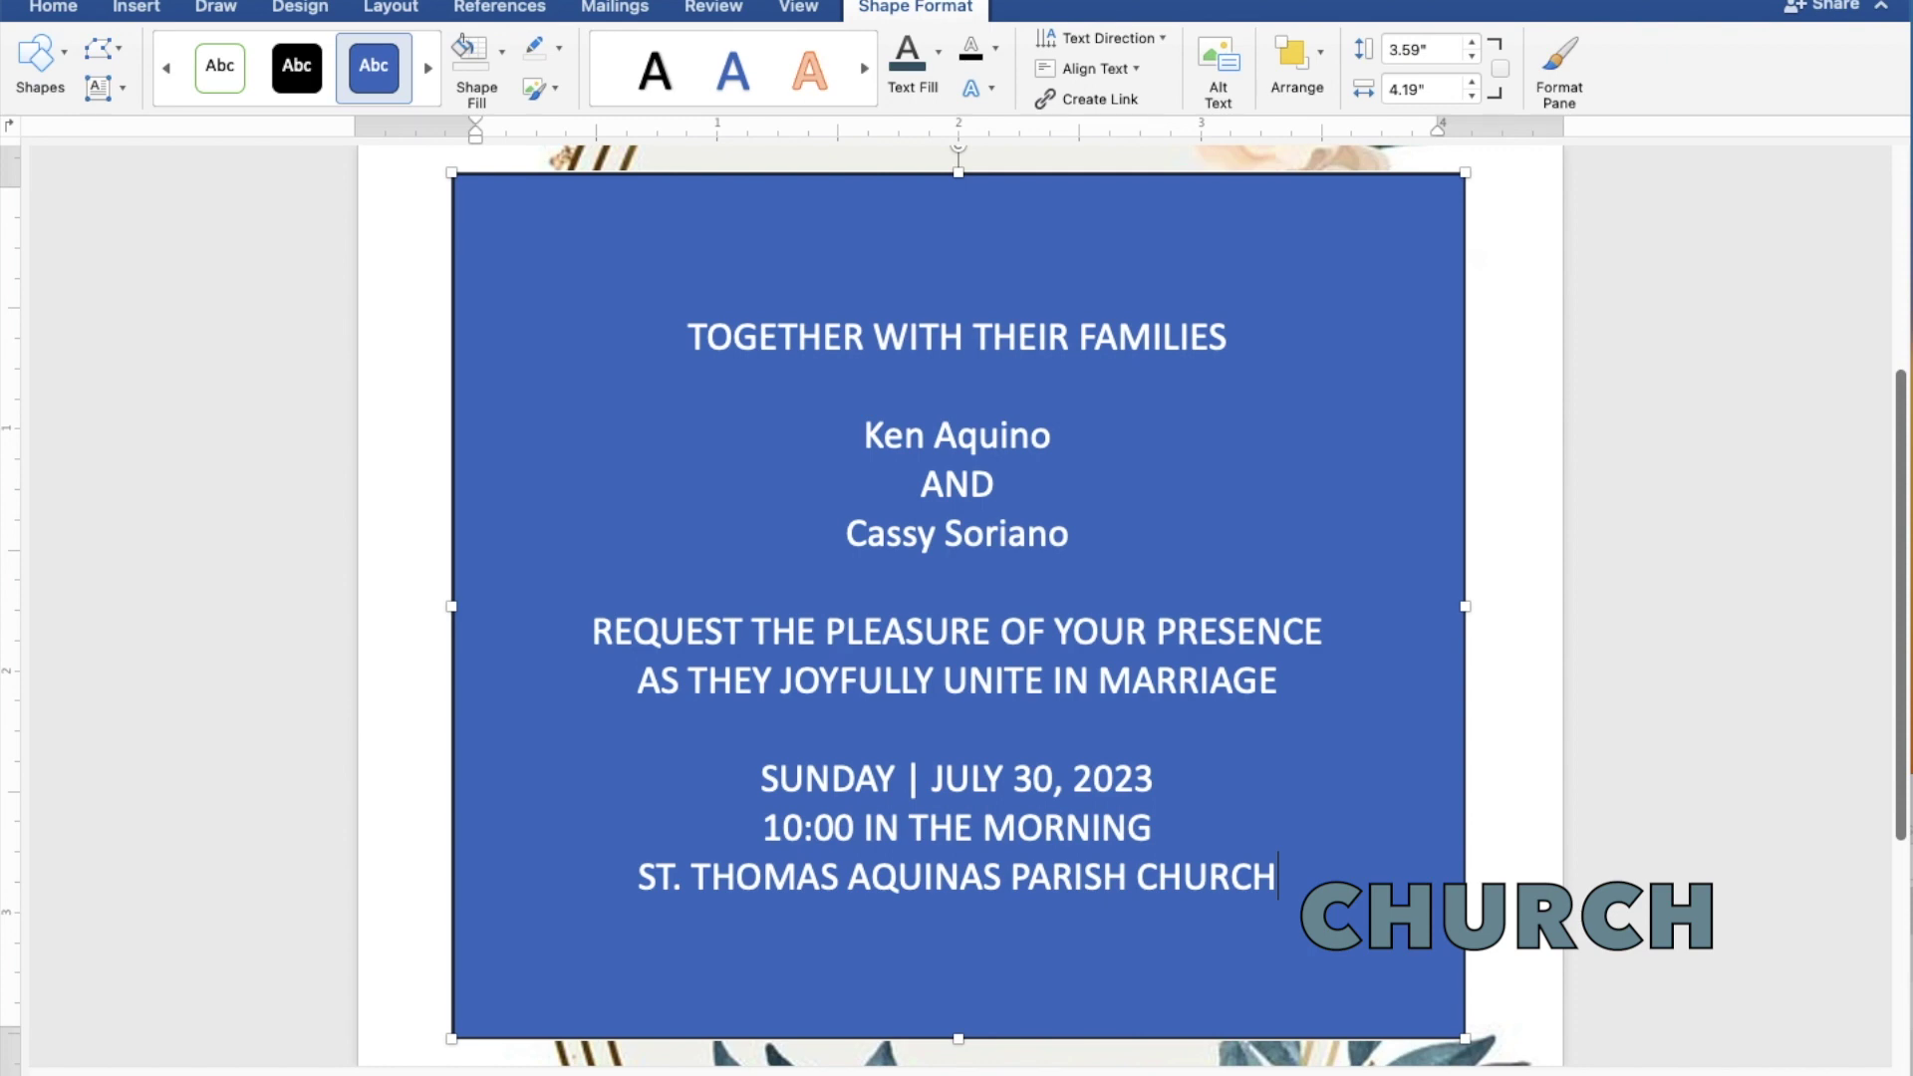
key(Return)
text(MANGALDAN,)
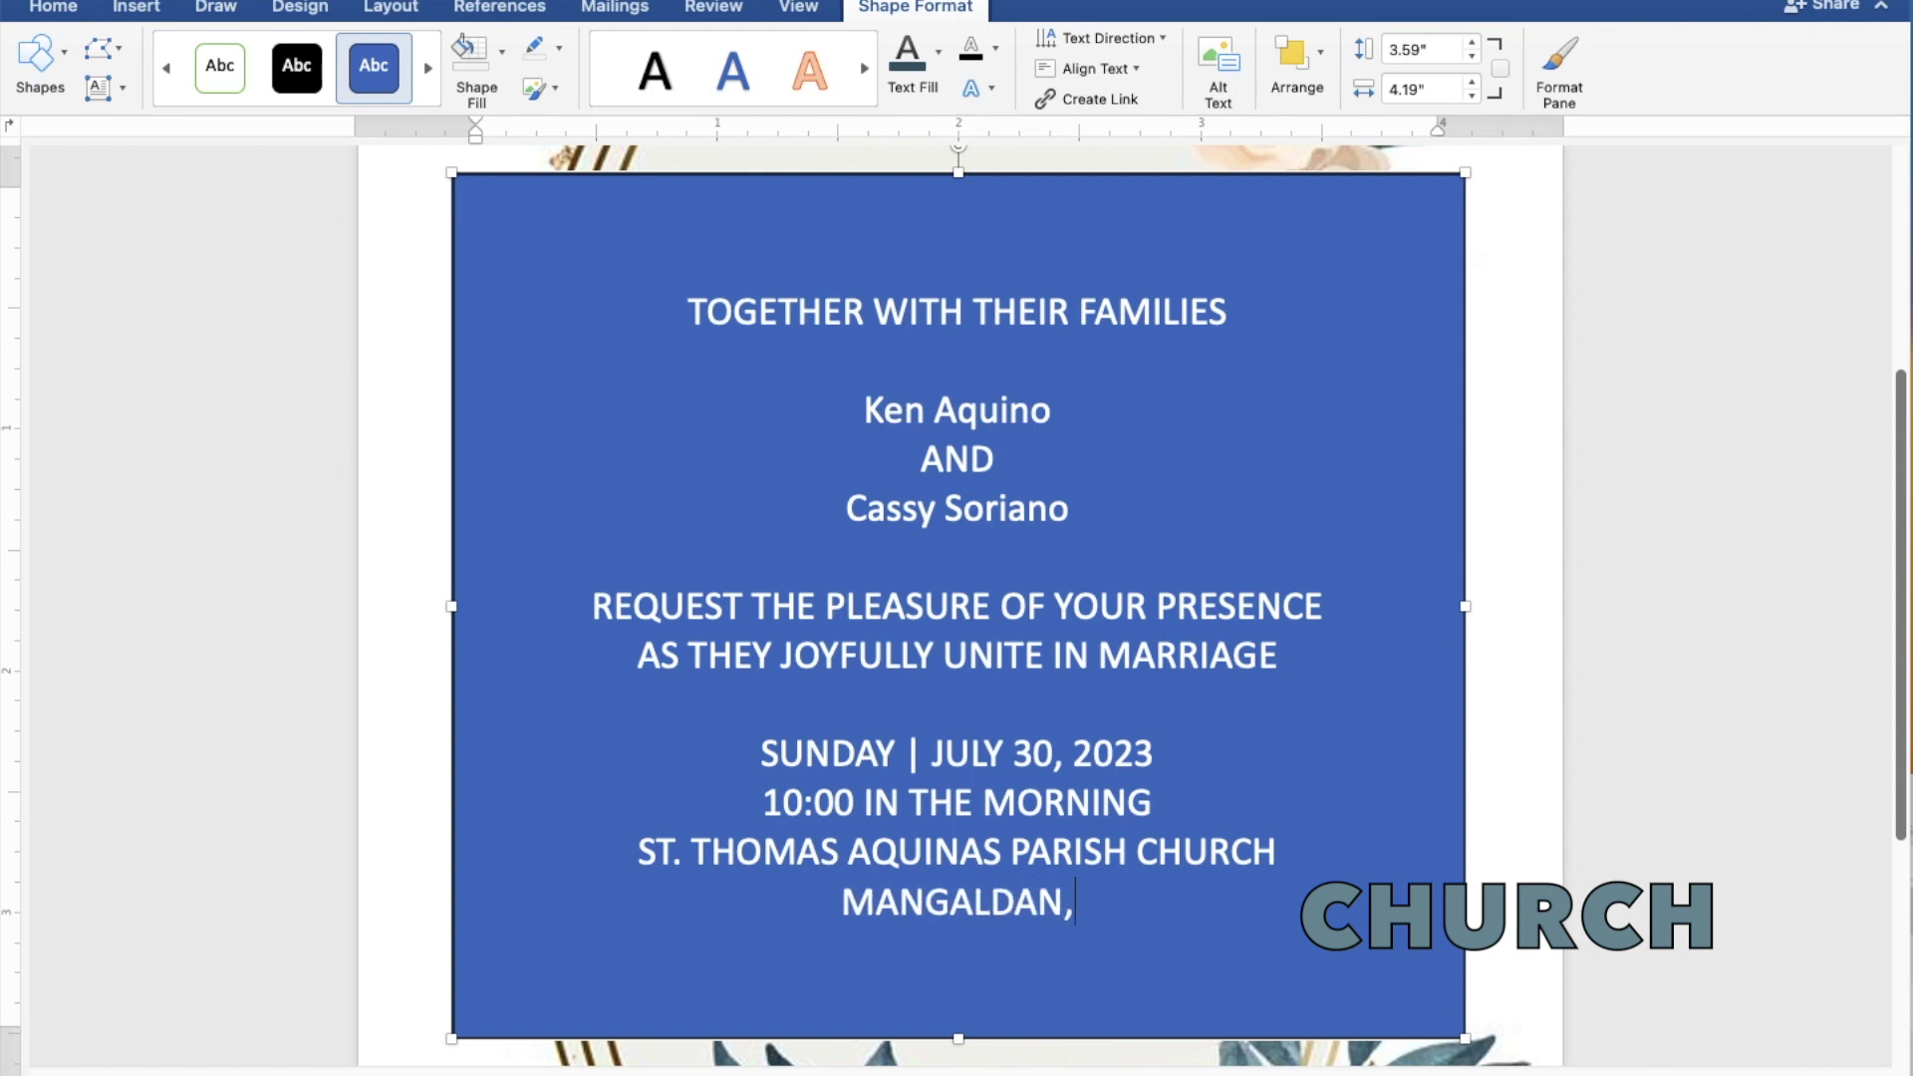
text( PANGASINAN)
key(Return)
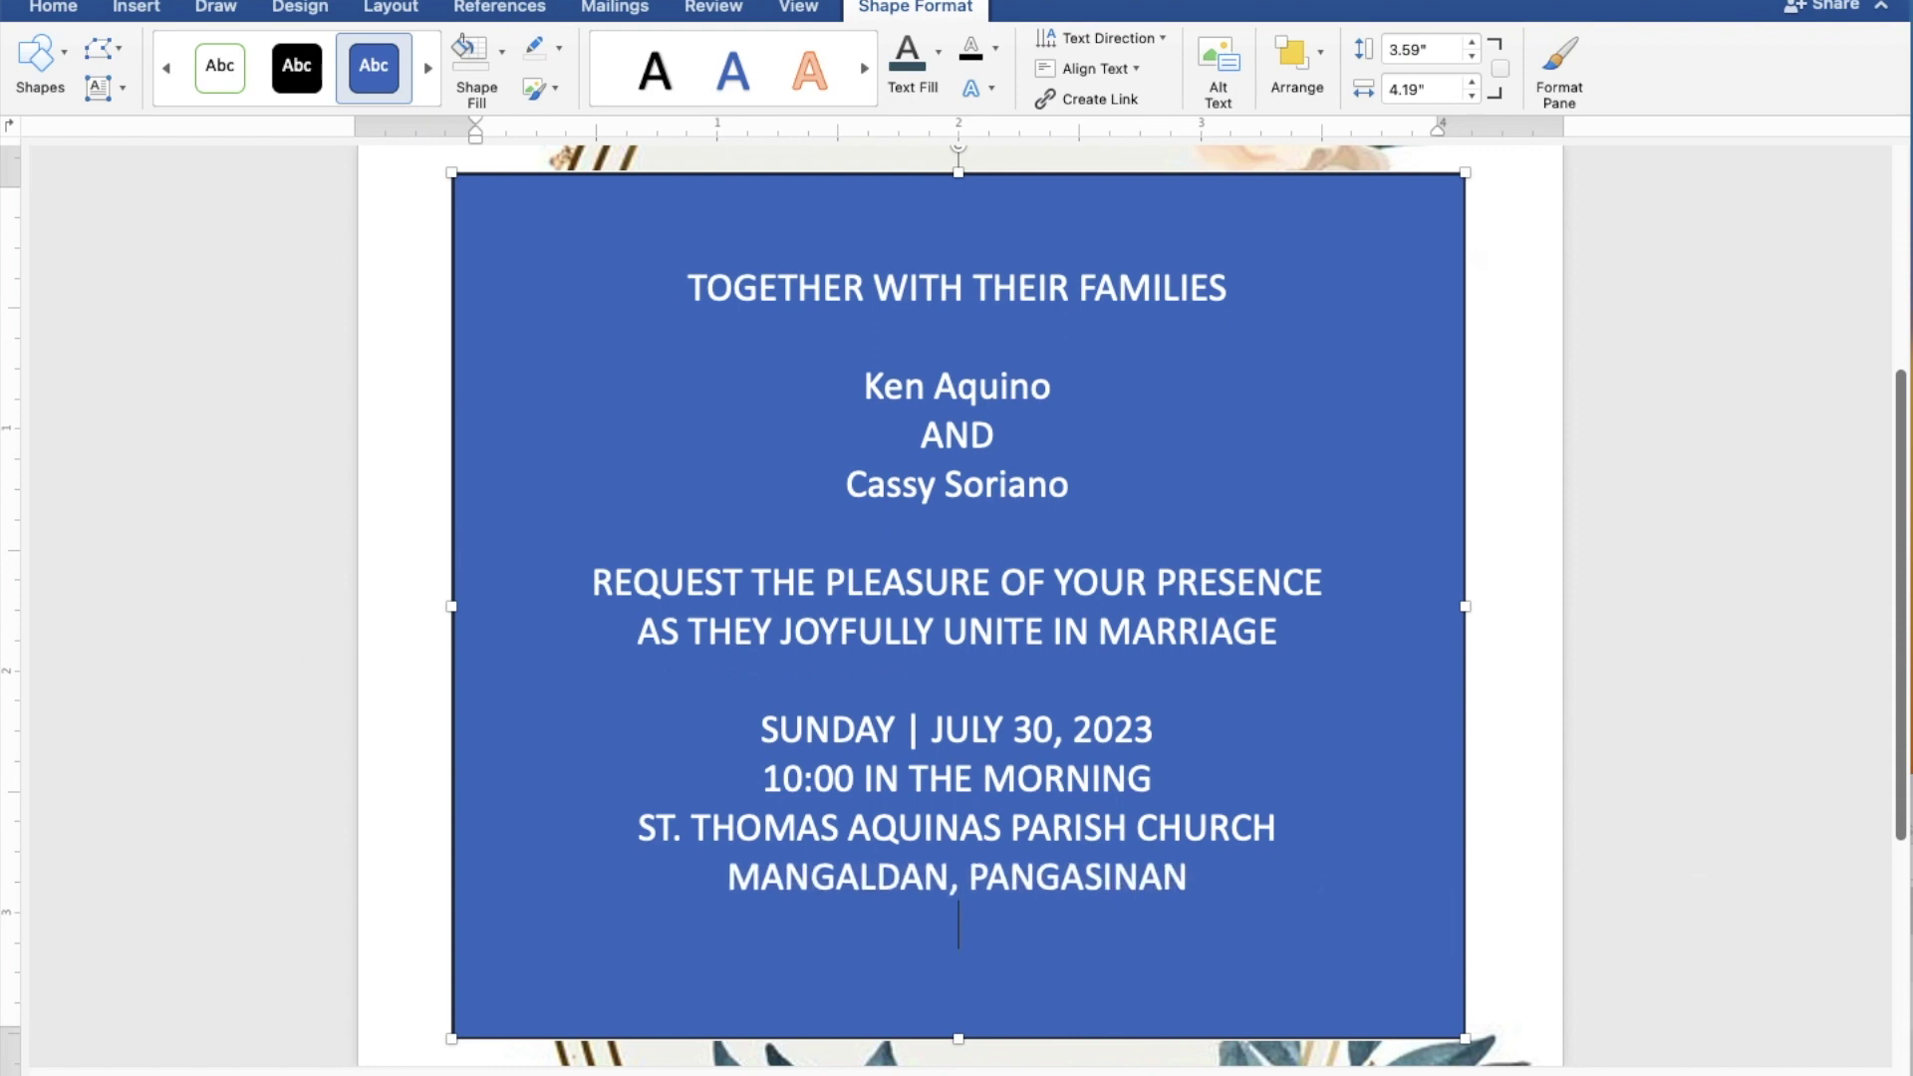
key(Return)
text(Recep)
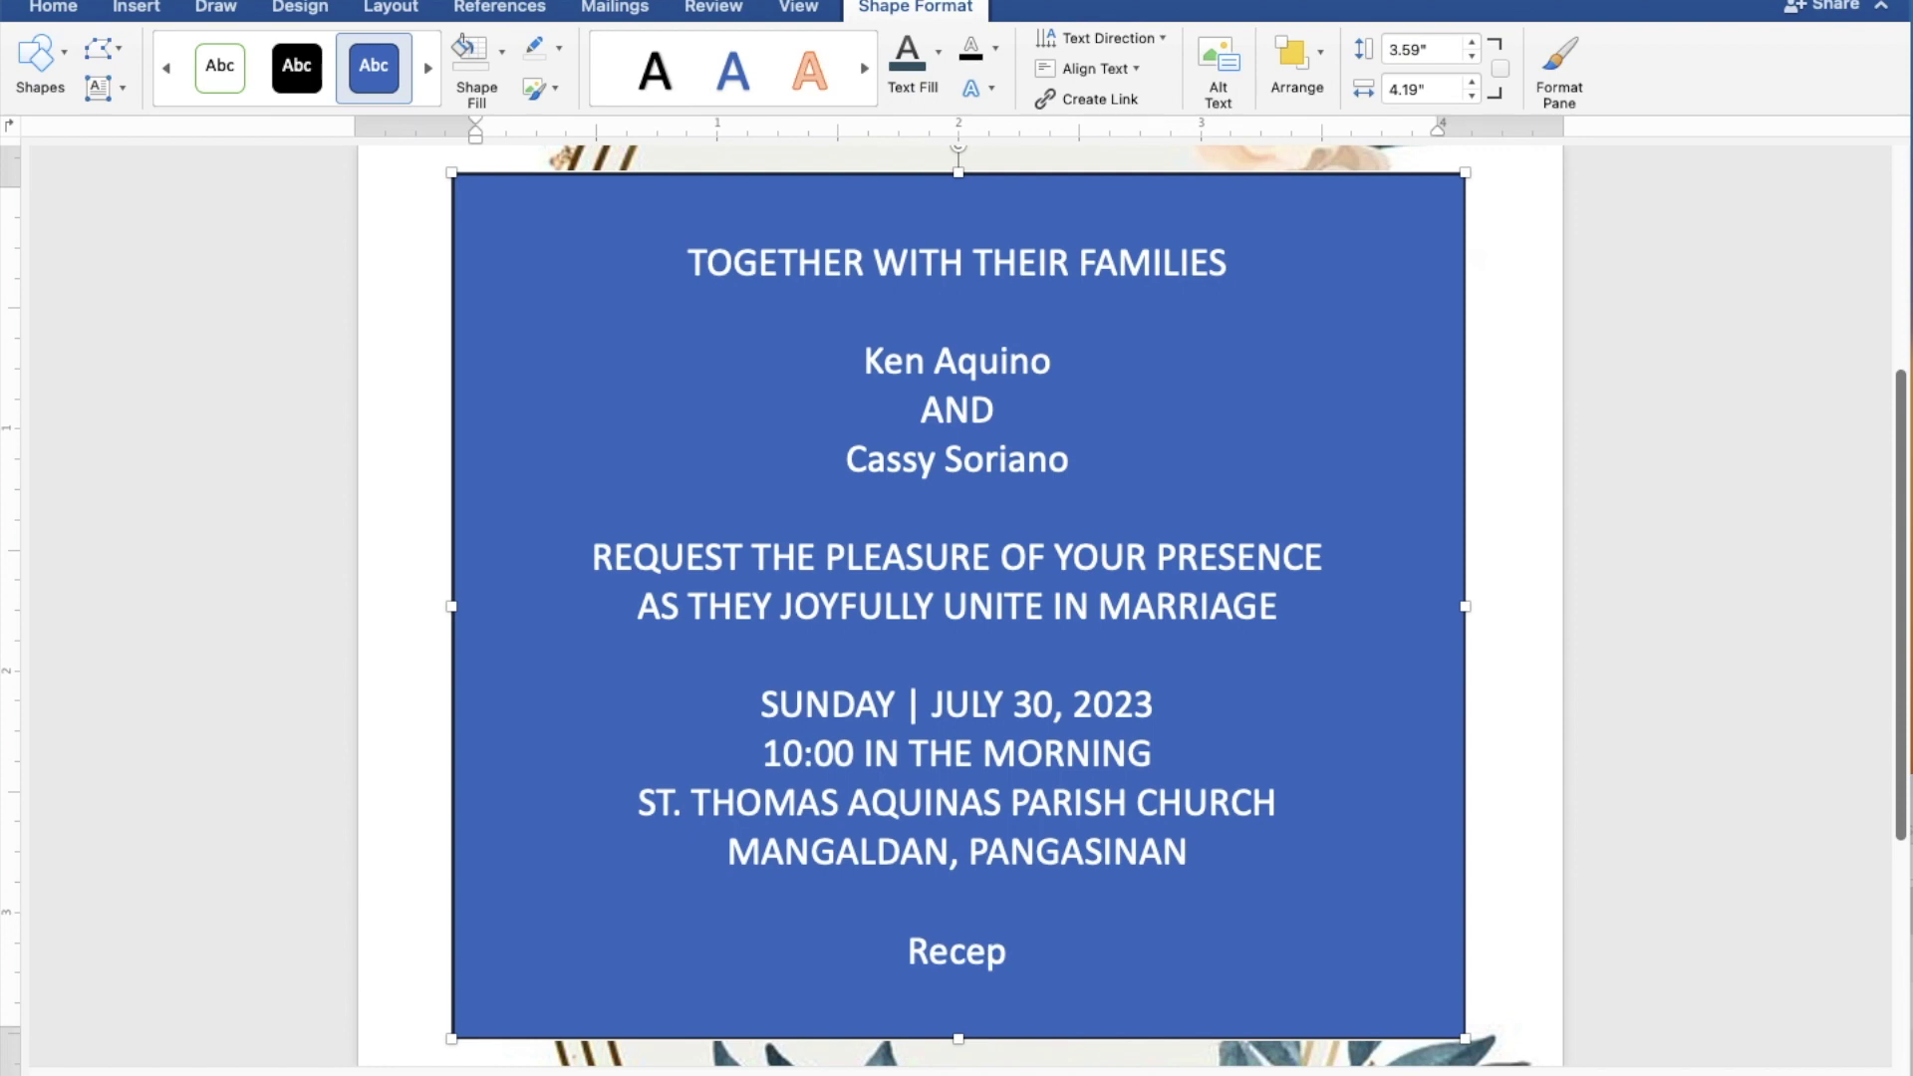
text(tio)
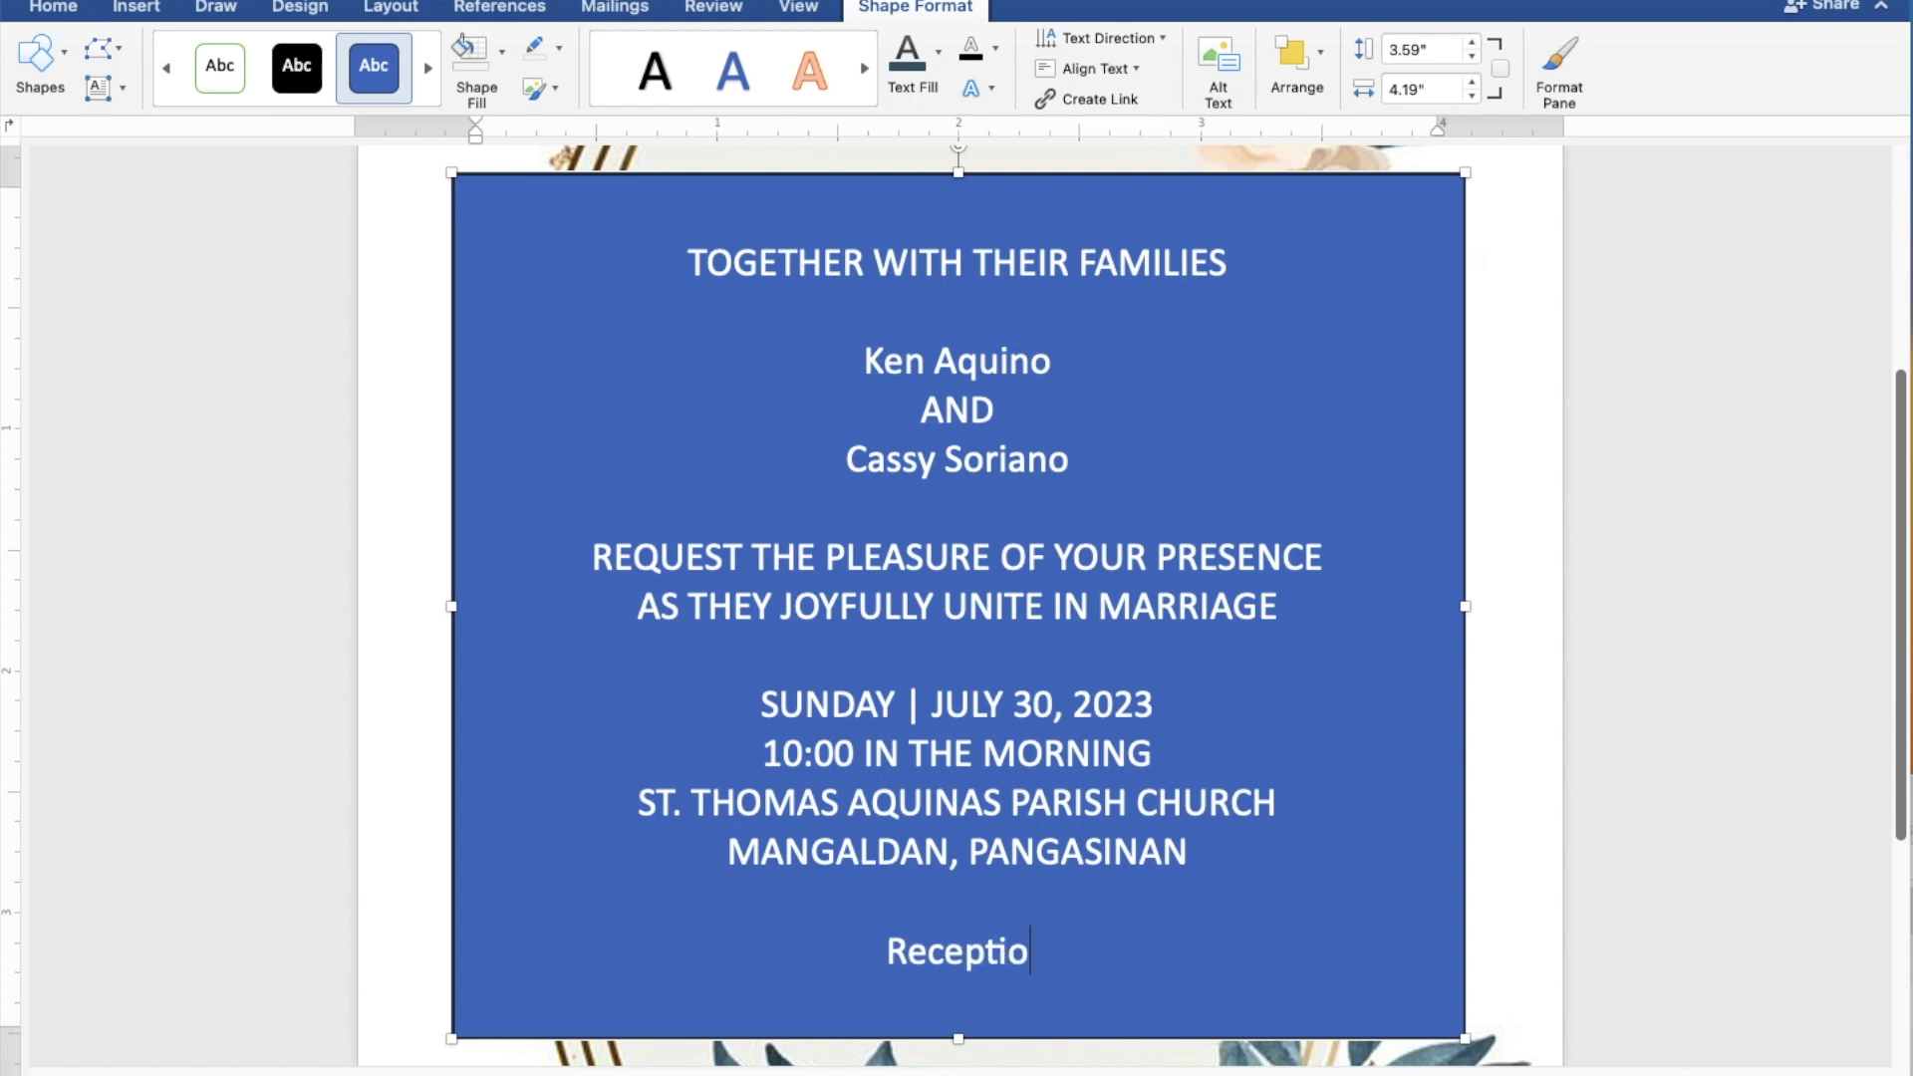
text(n t)
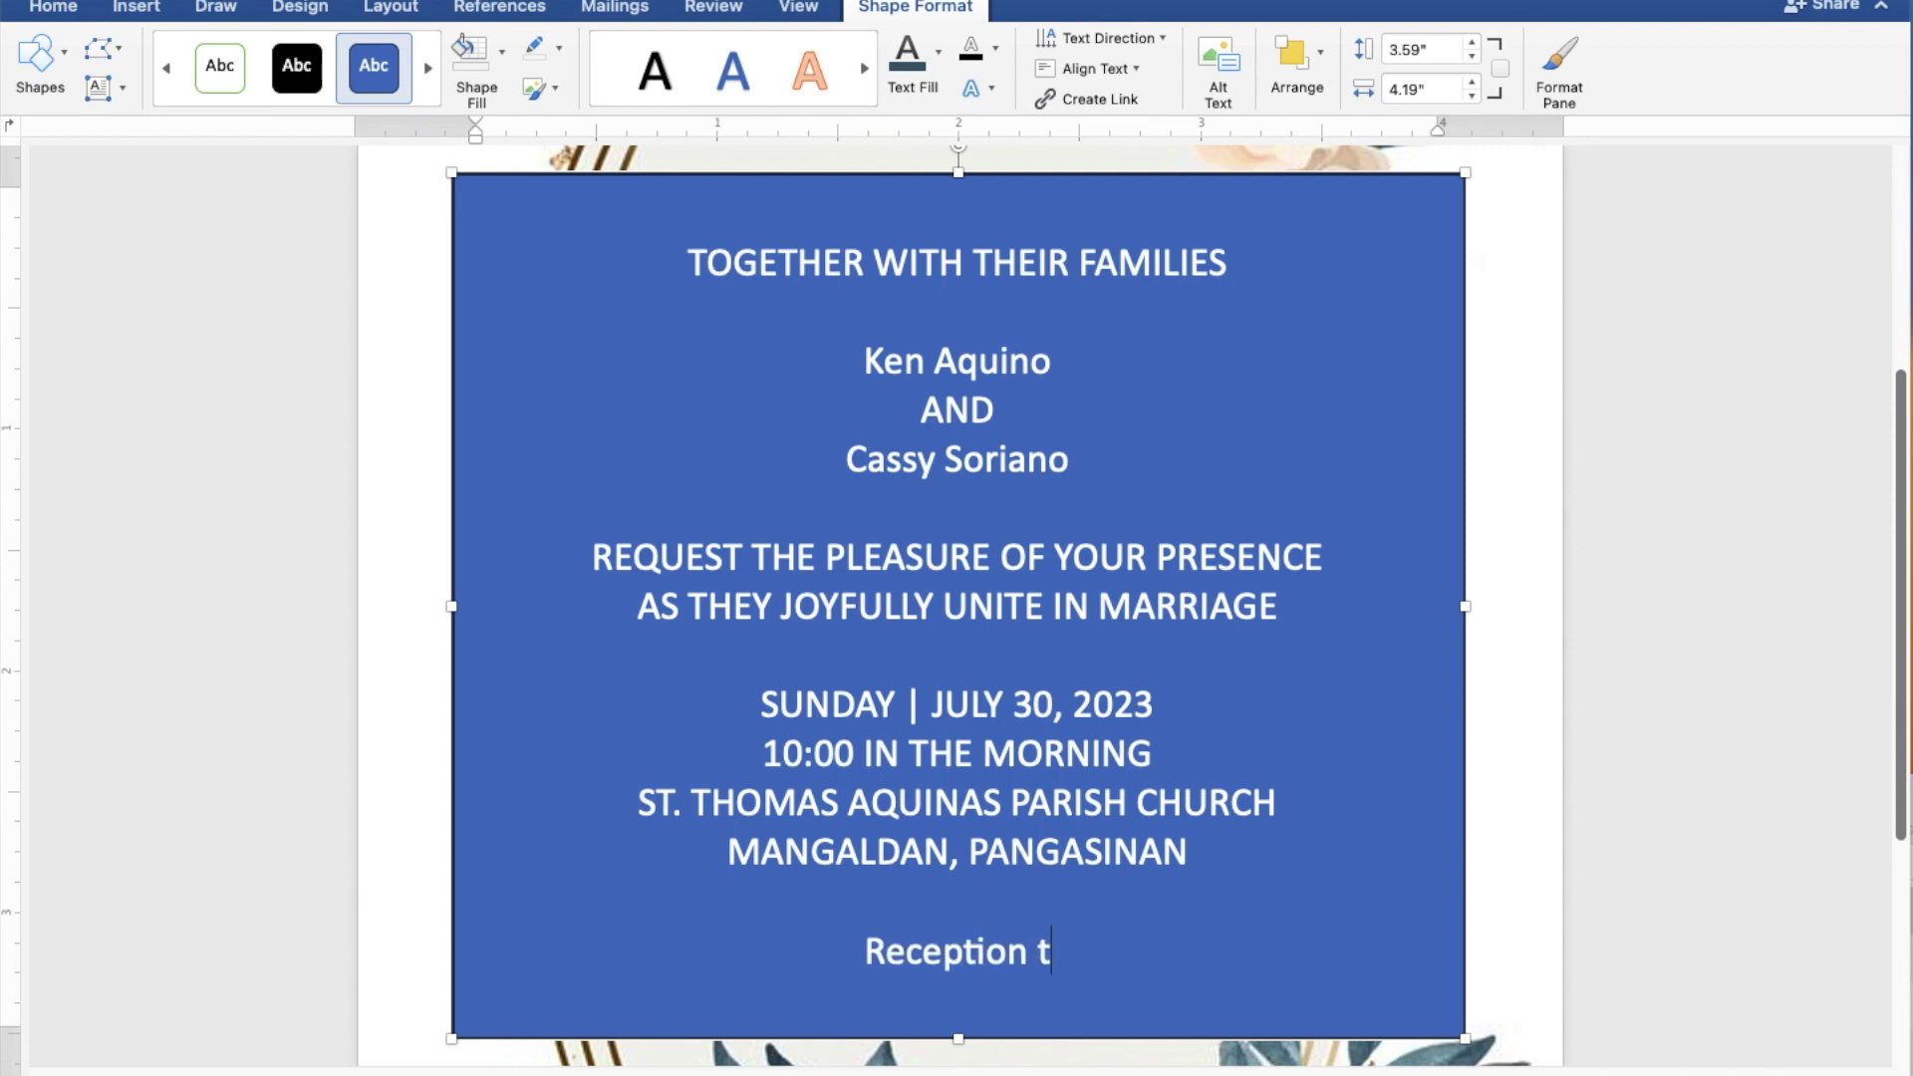
text(o fo)
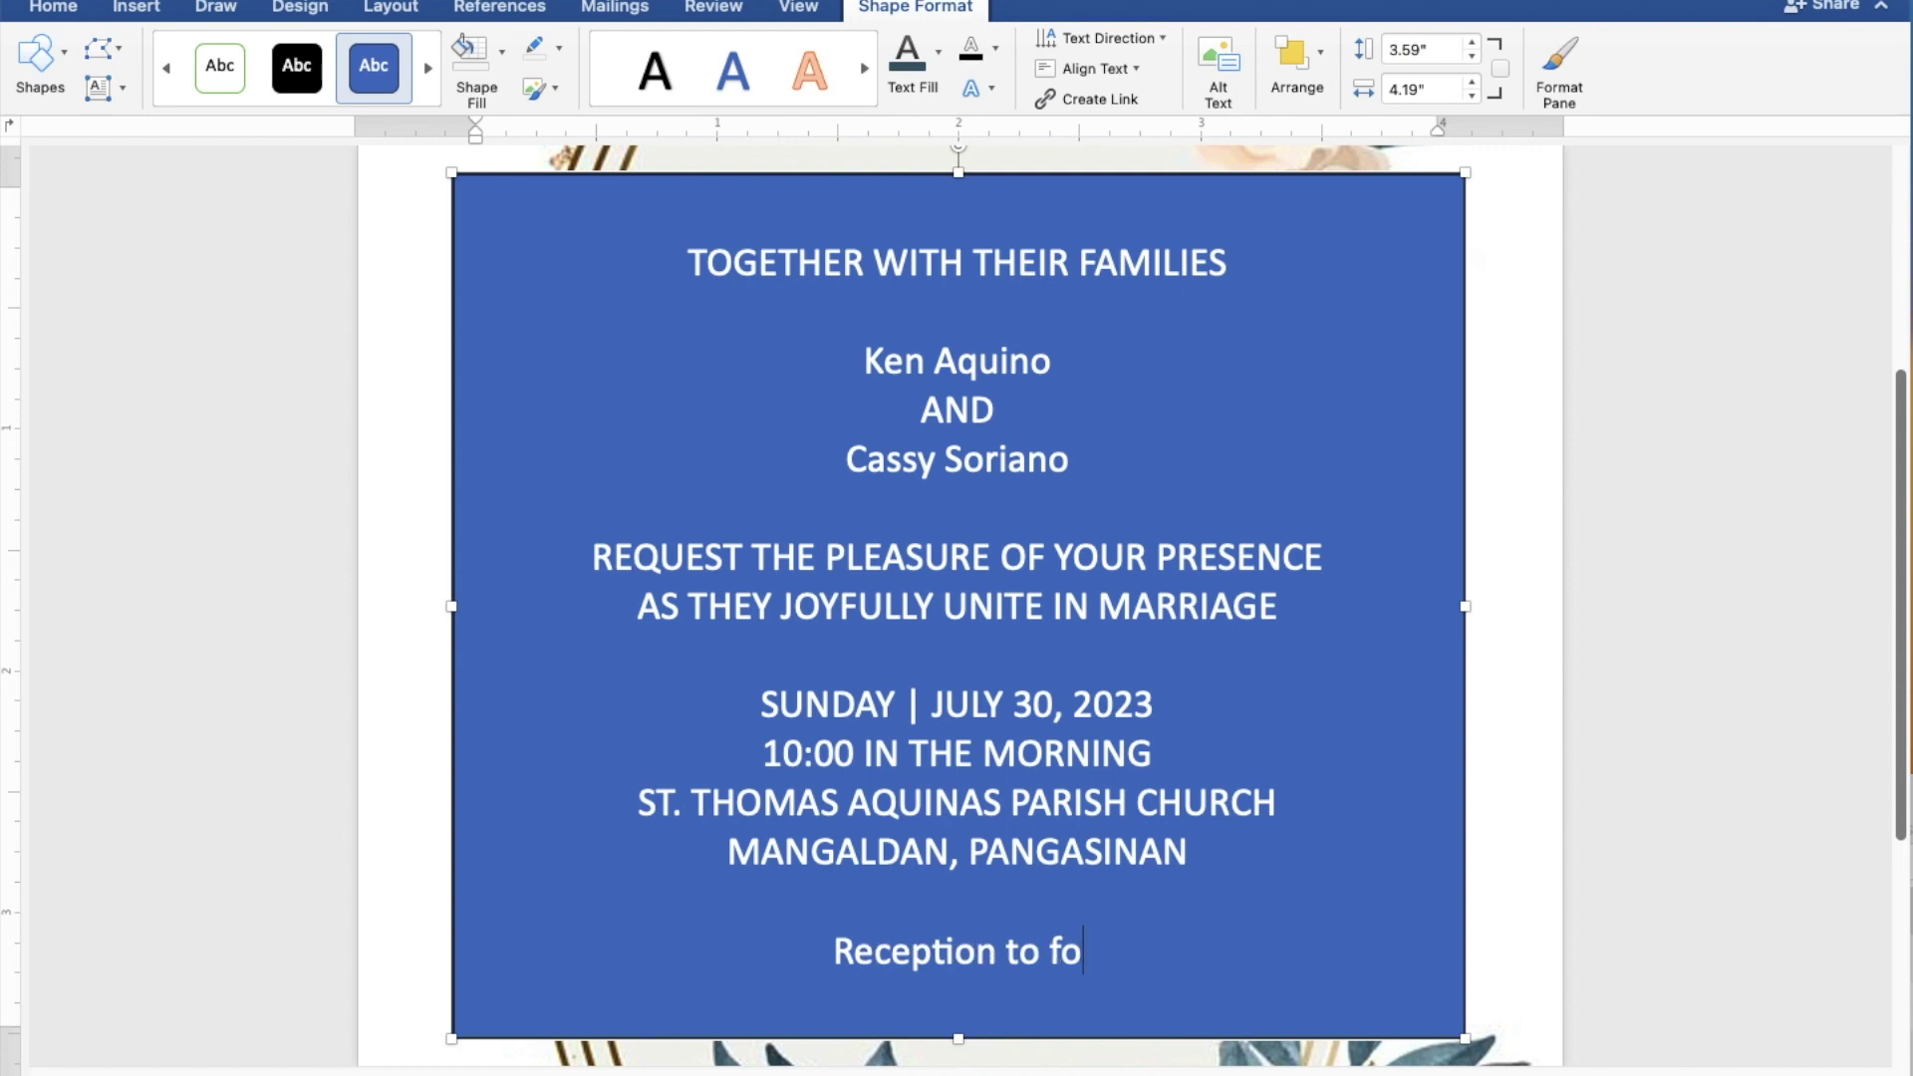
text(llow)
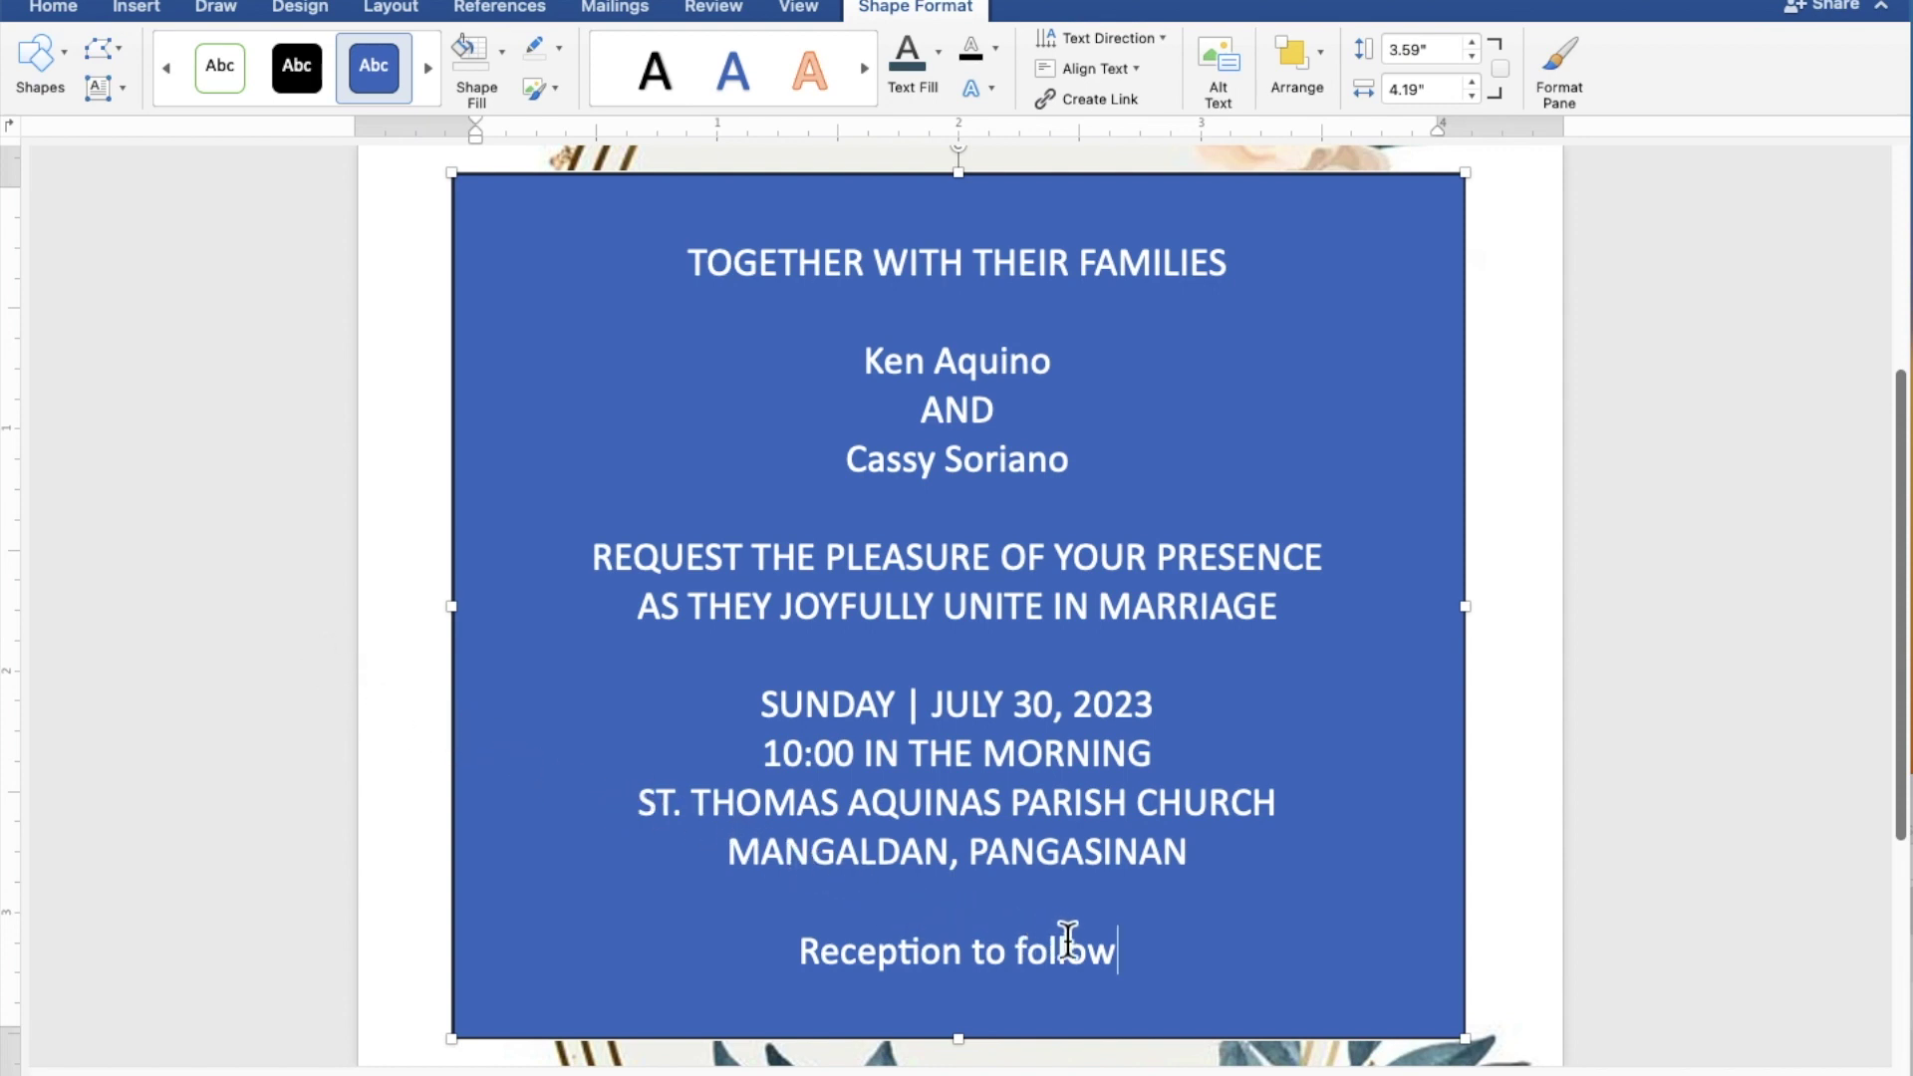
Step: Give the text box No Fill and No Outline, and colour the text dark slate-blue
drag(1149, 967, 688, 279)
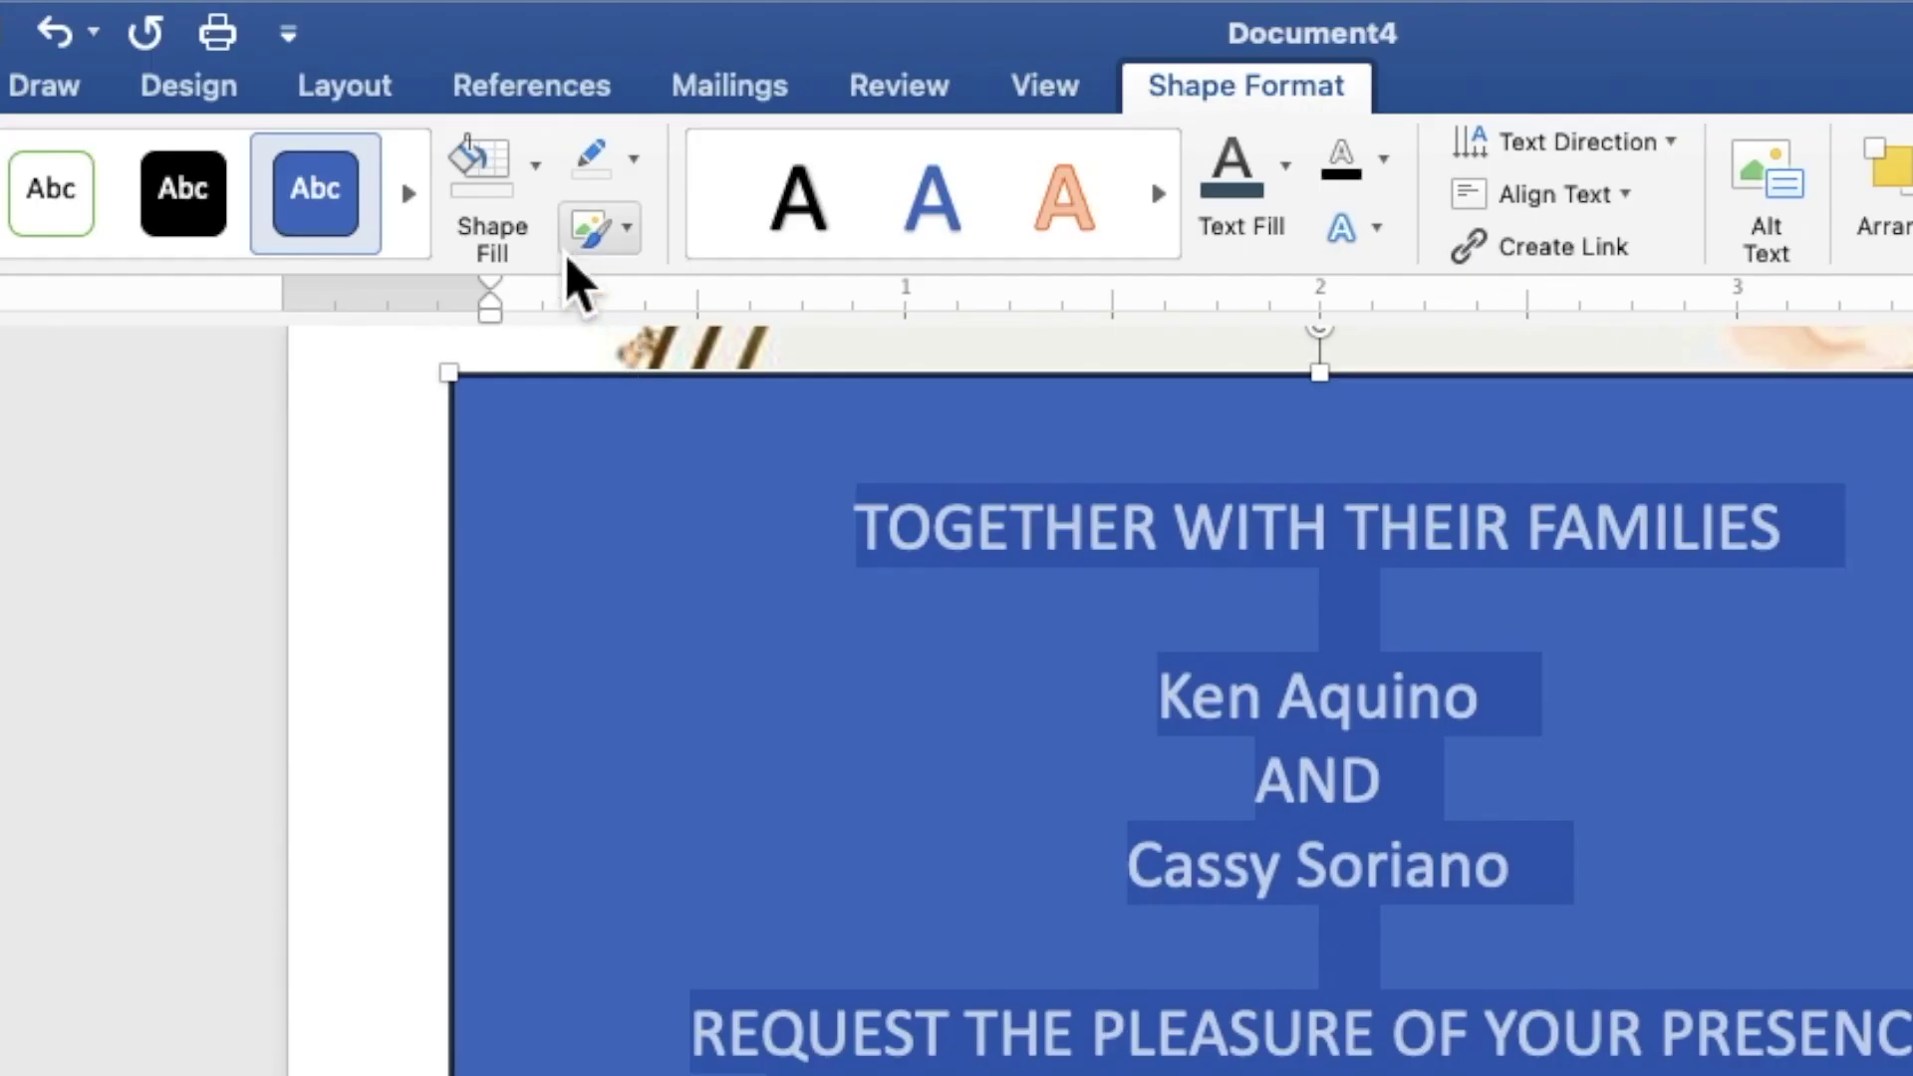
click(538, 199)
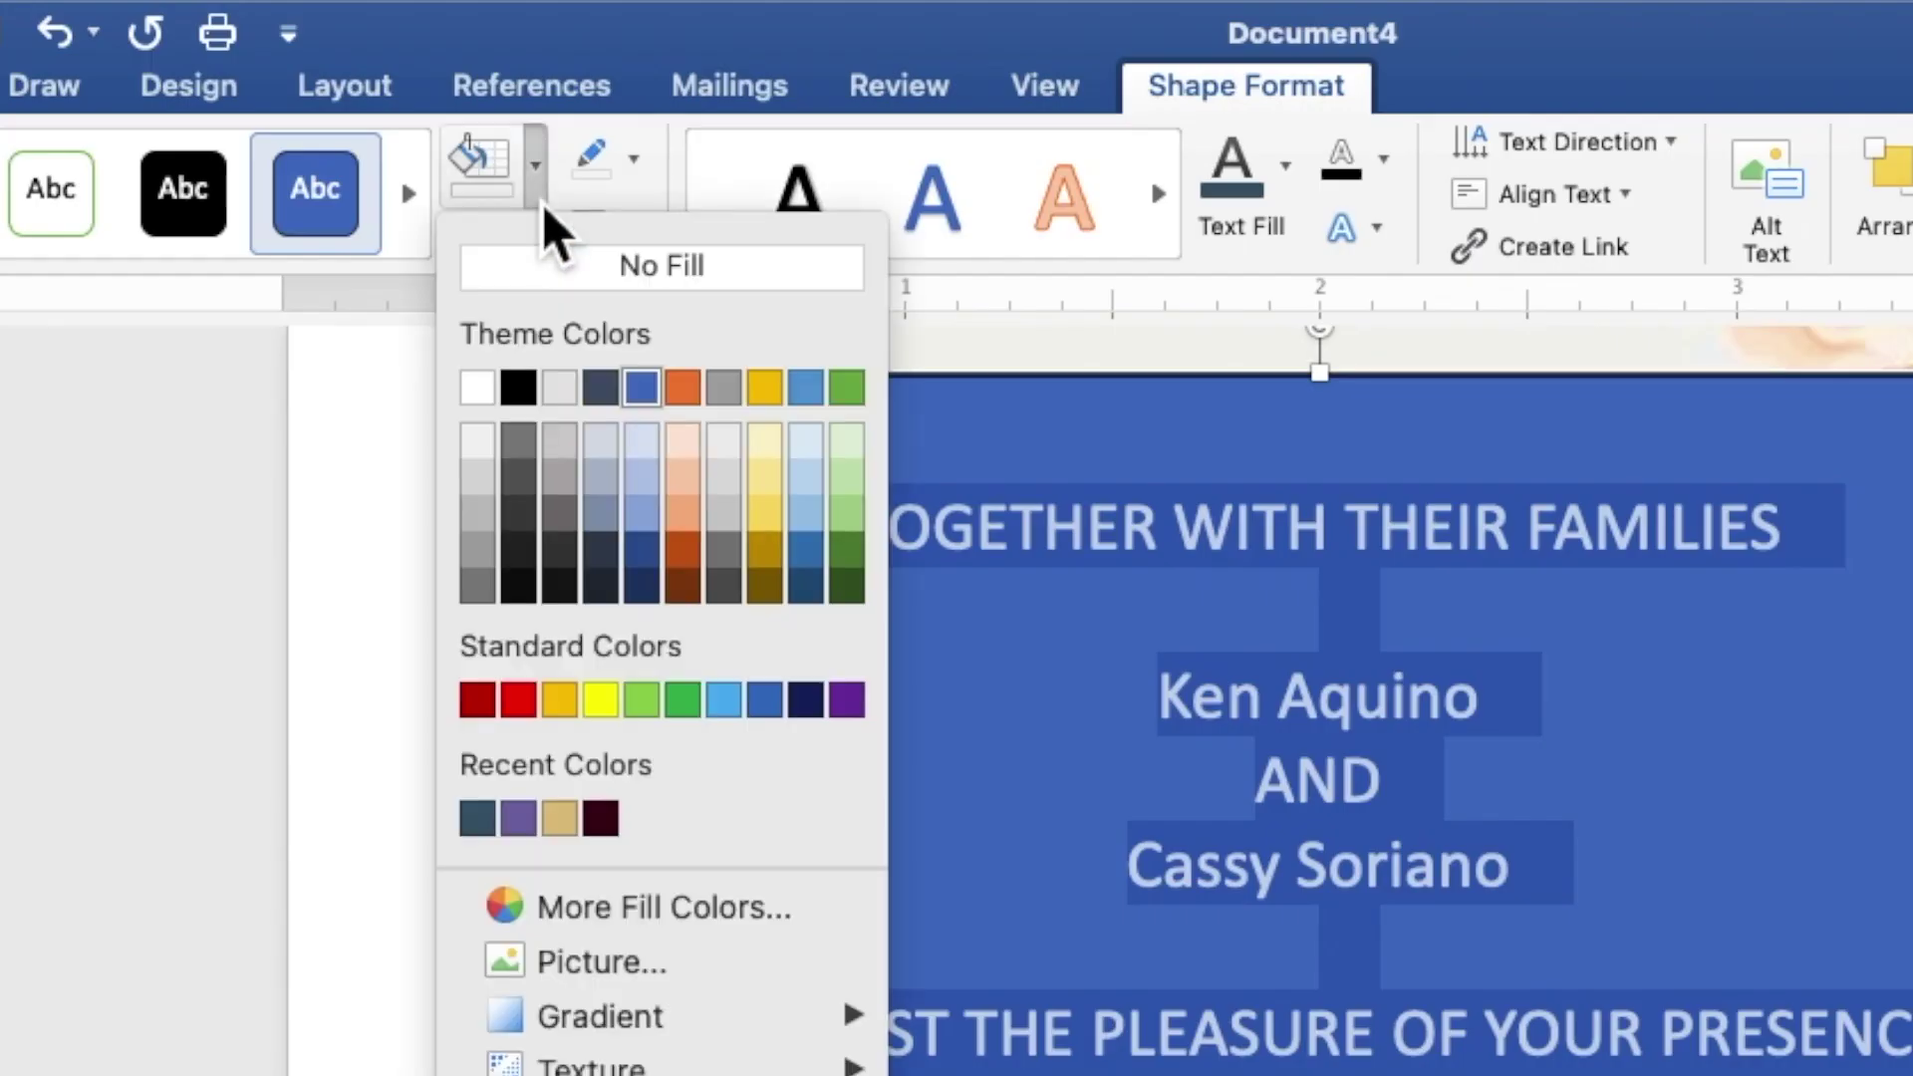
click(561, 284)
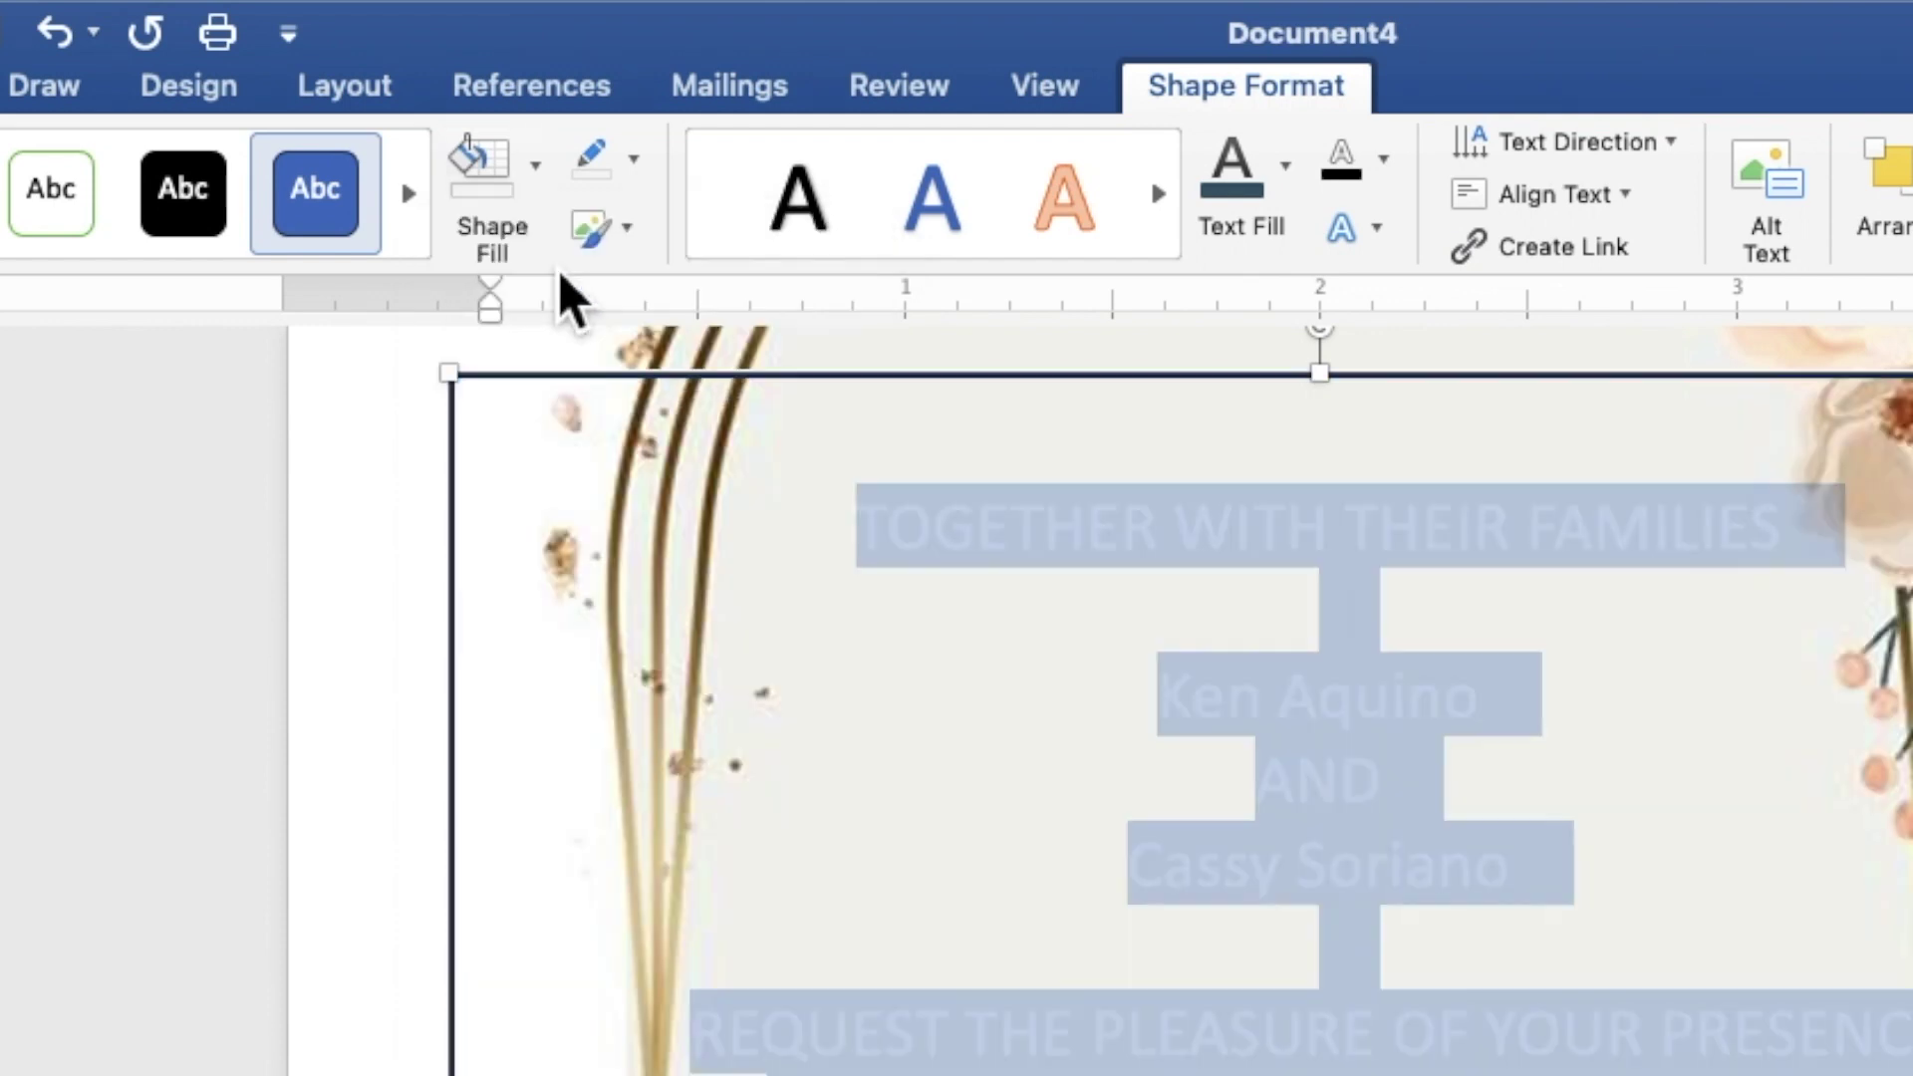
click(634, 161)
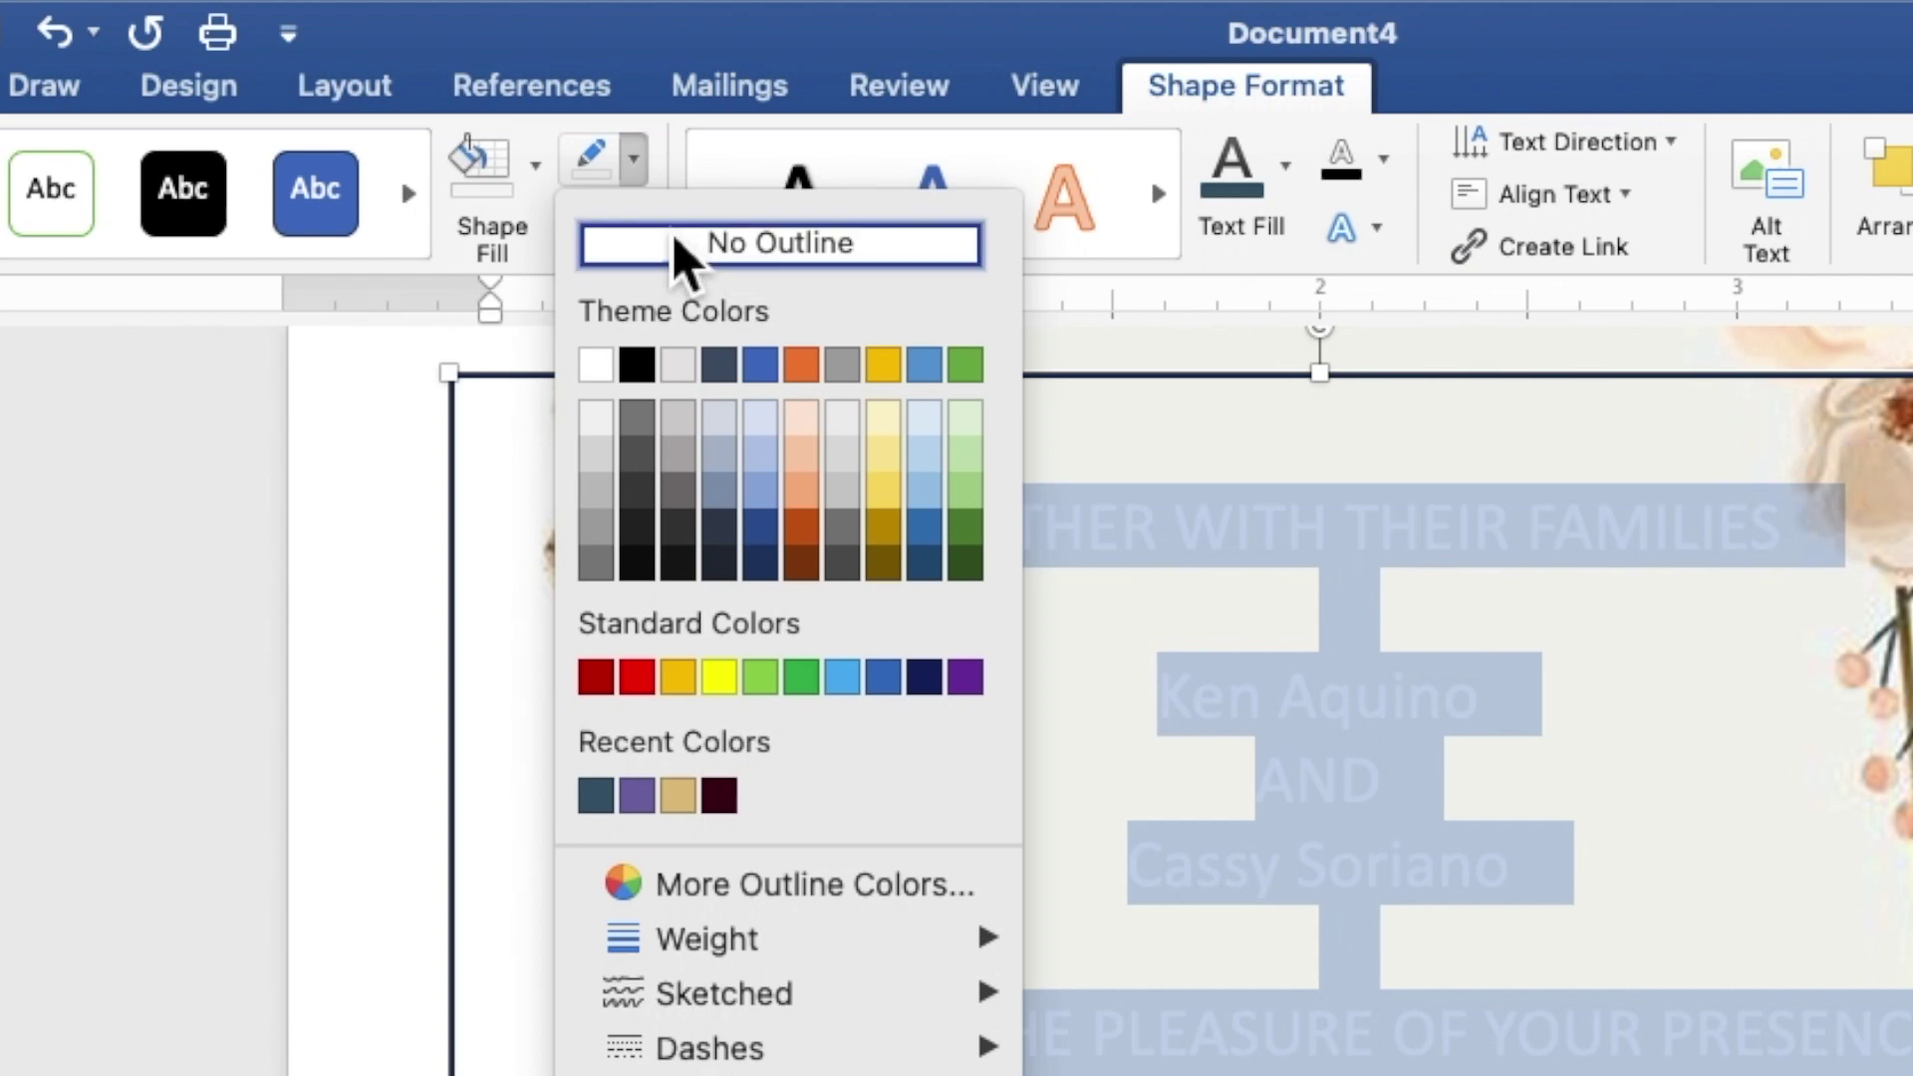
click(688, 264)
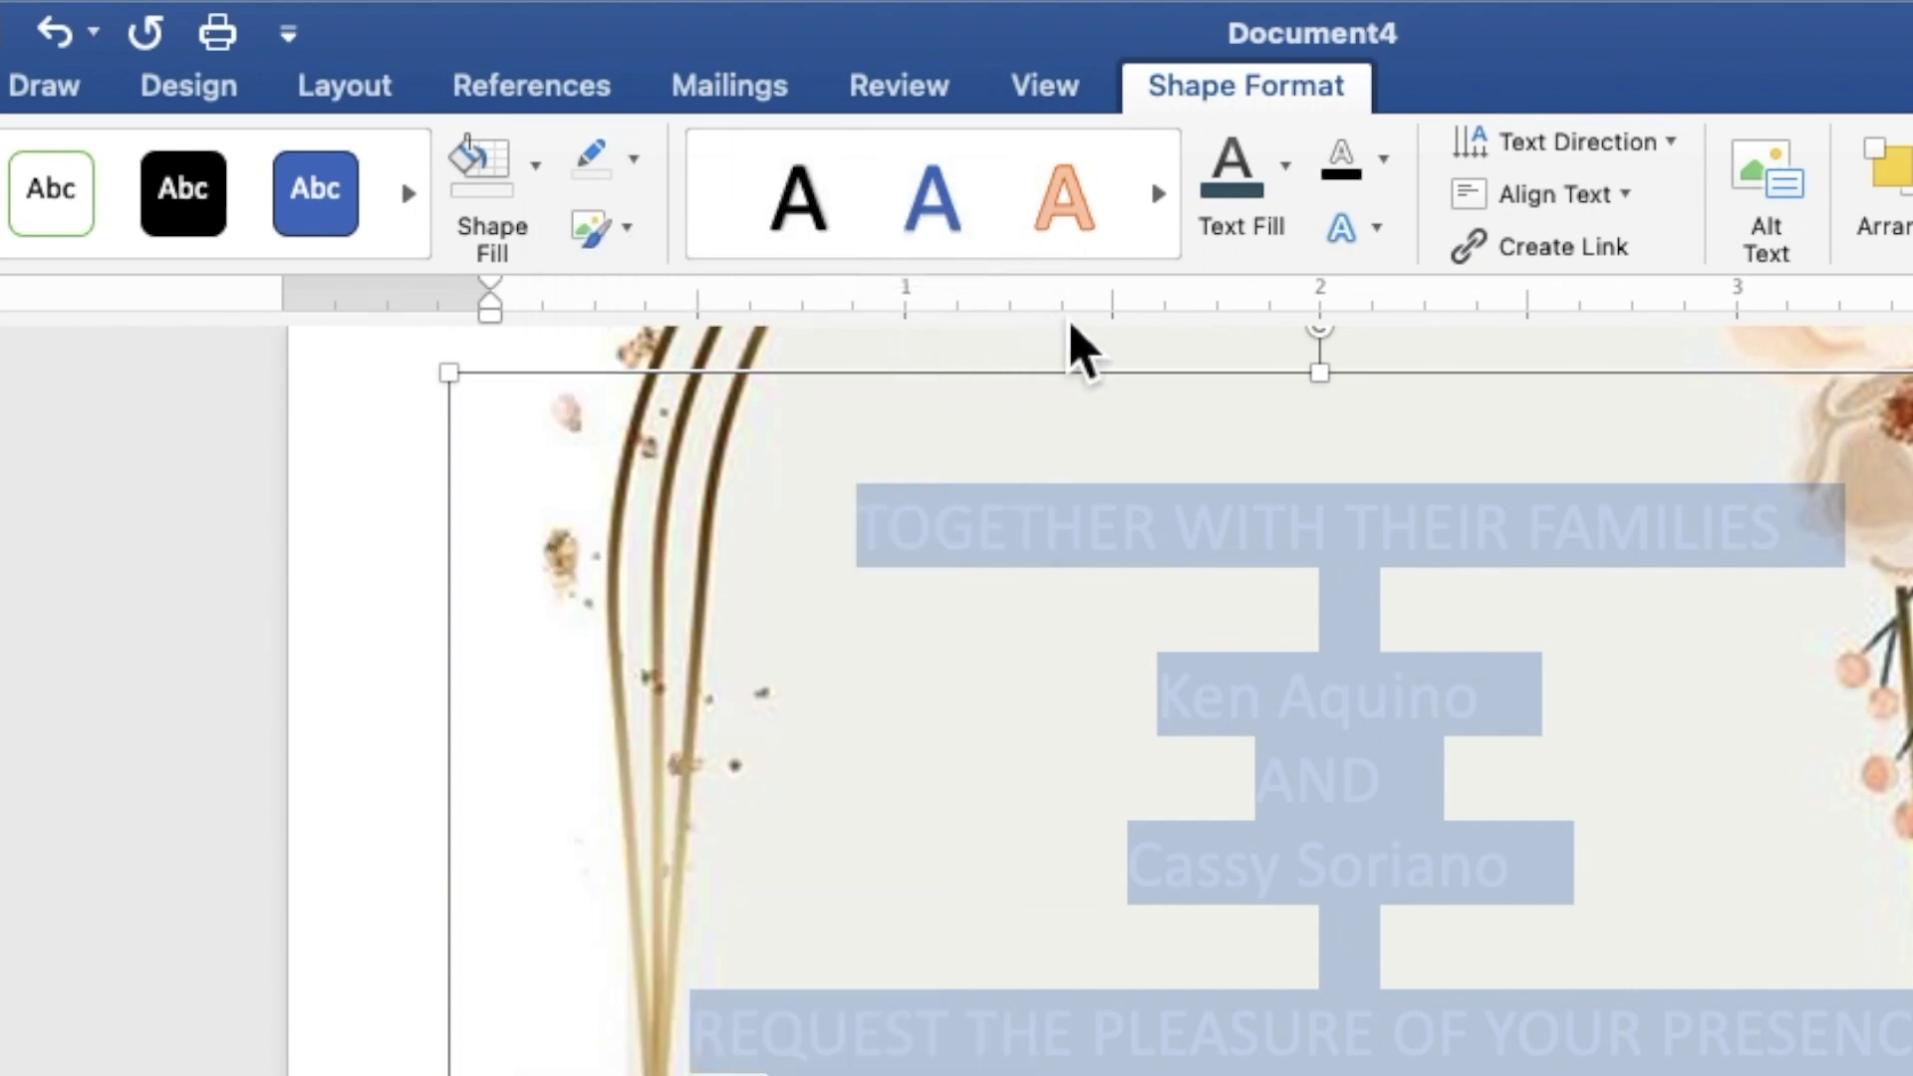
click(1289, 199)
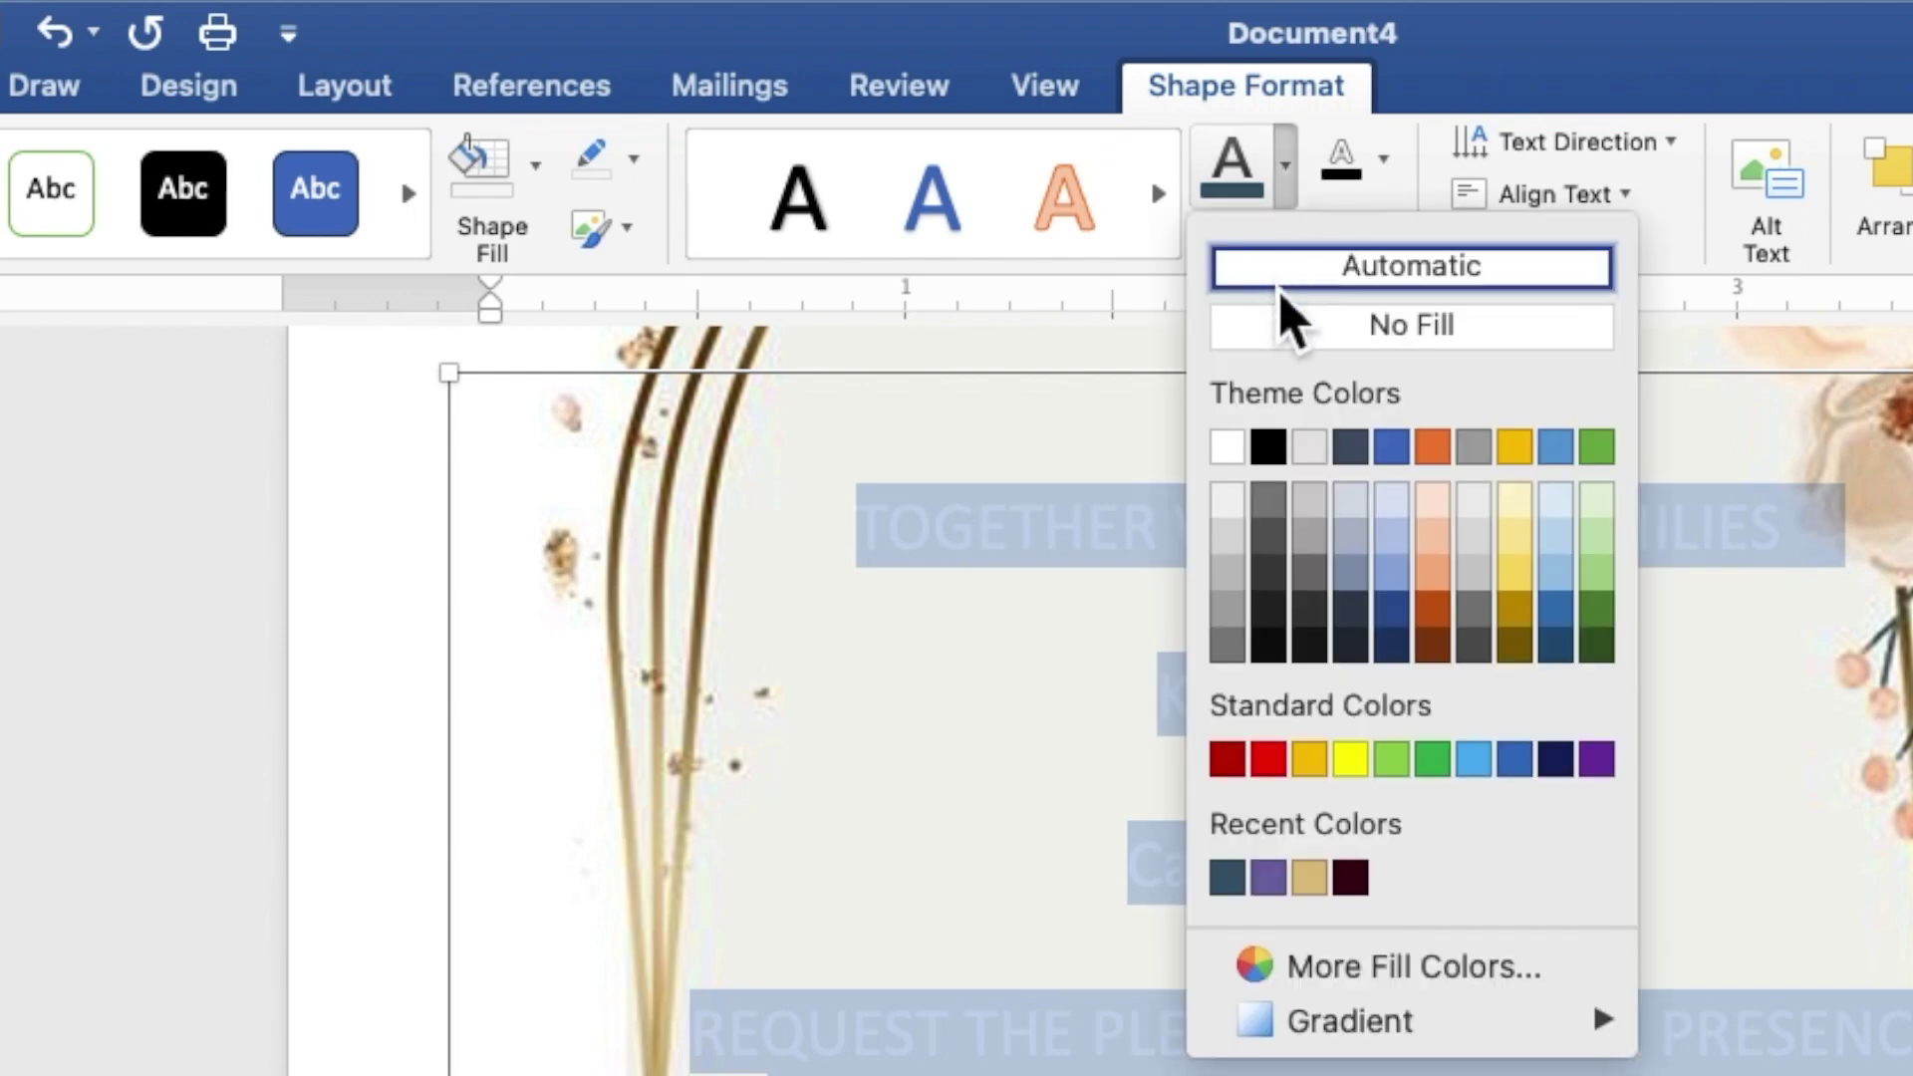
click(1229, 886)
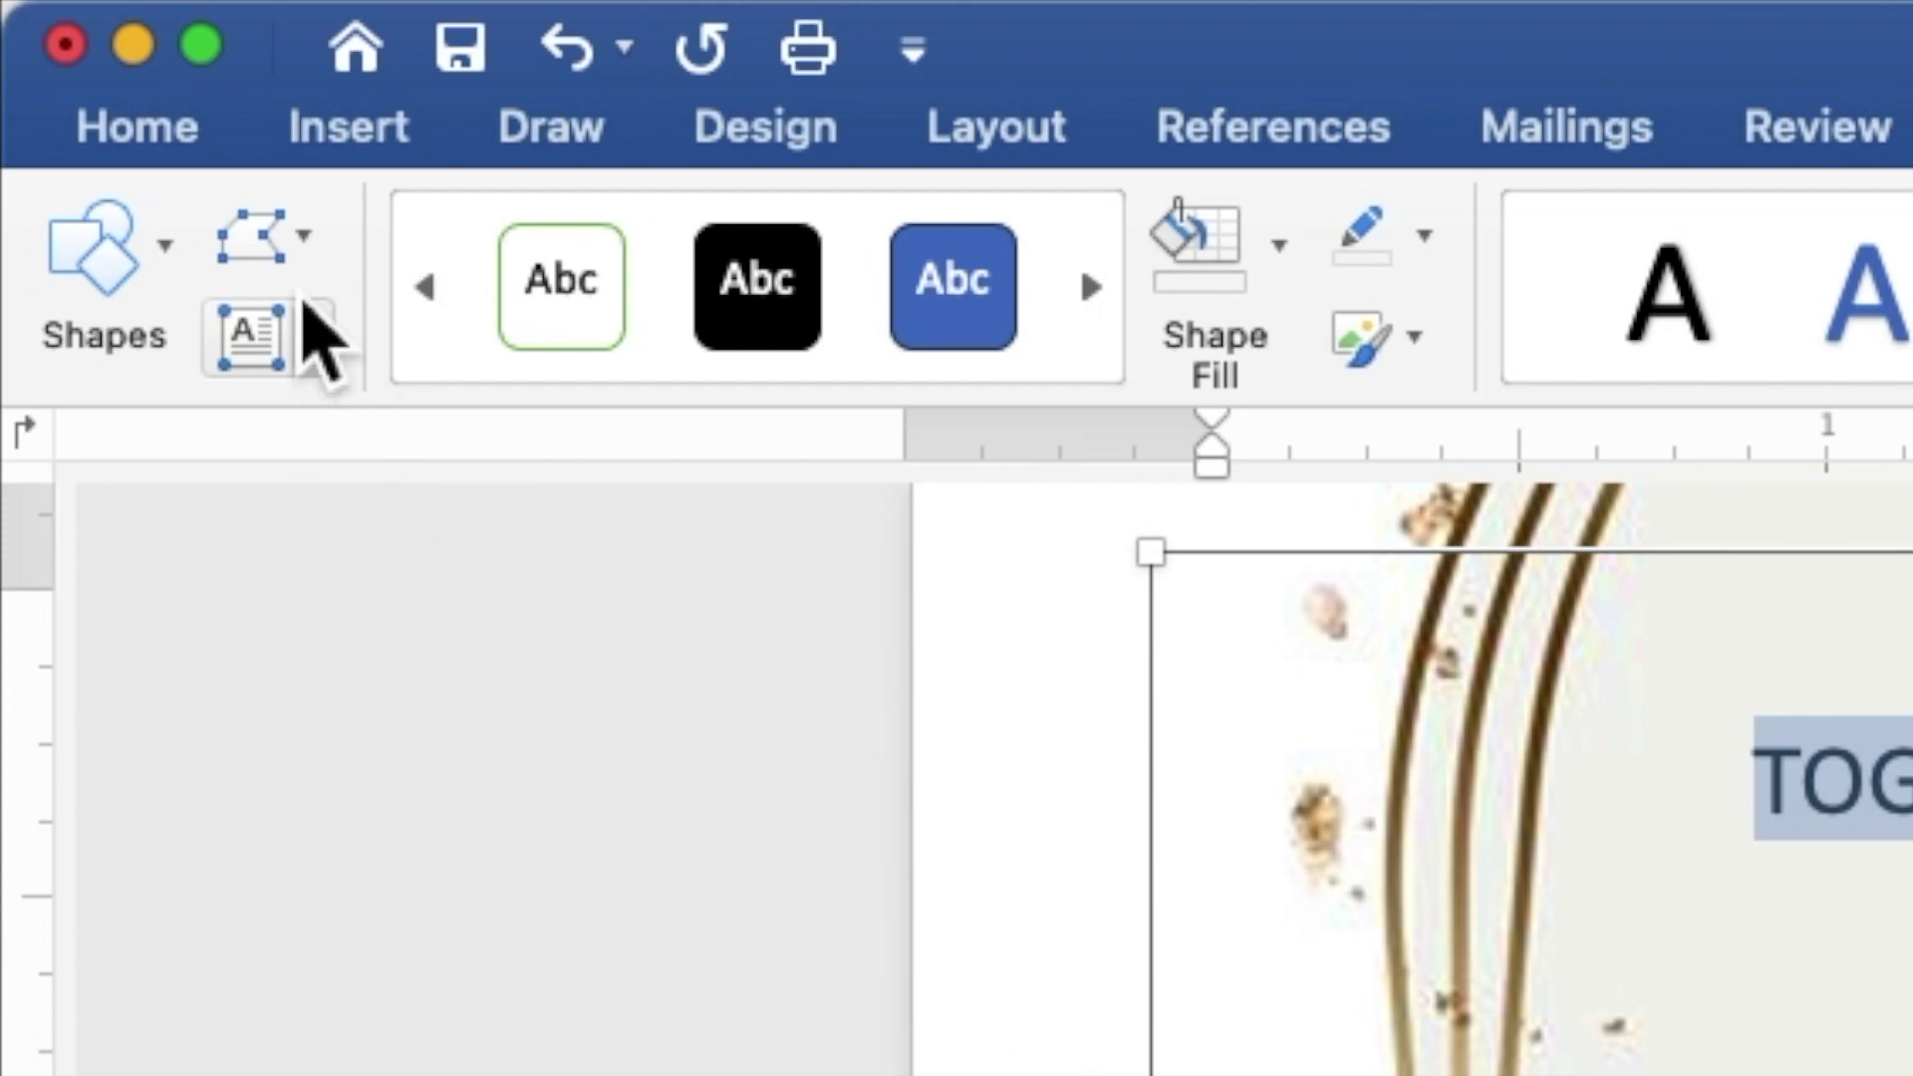
Step: Set all the invitation text to Times New Roman at size 9
click(188, 148)
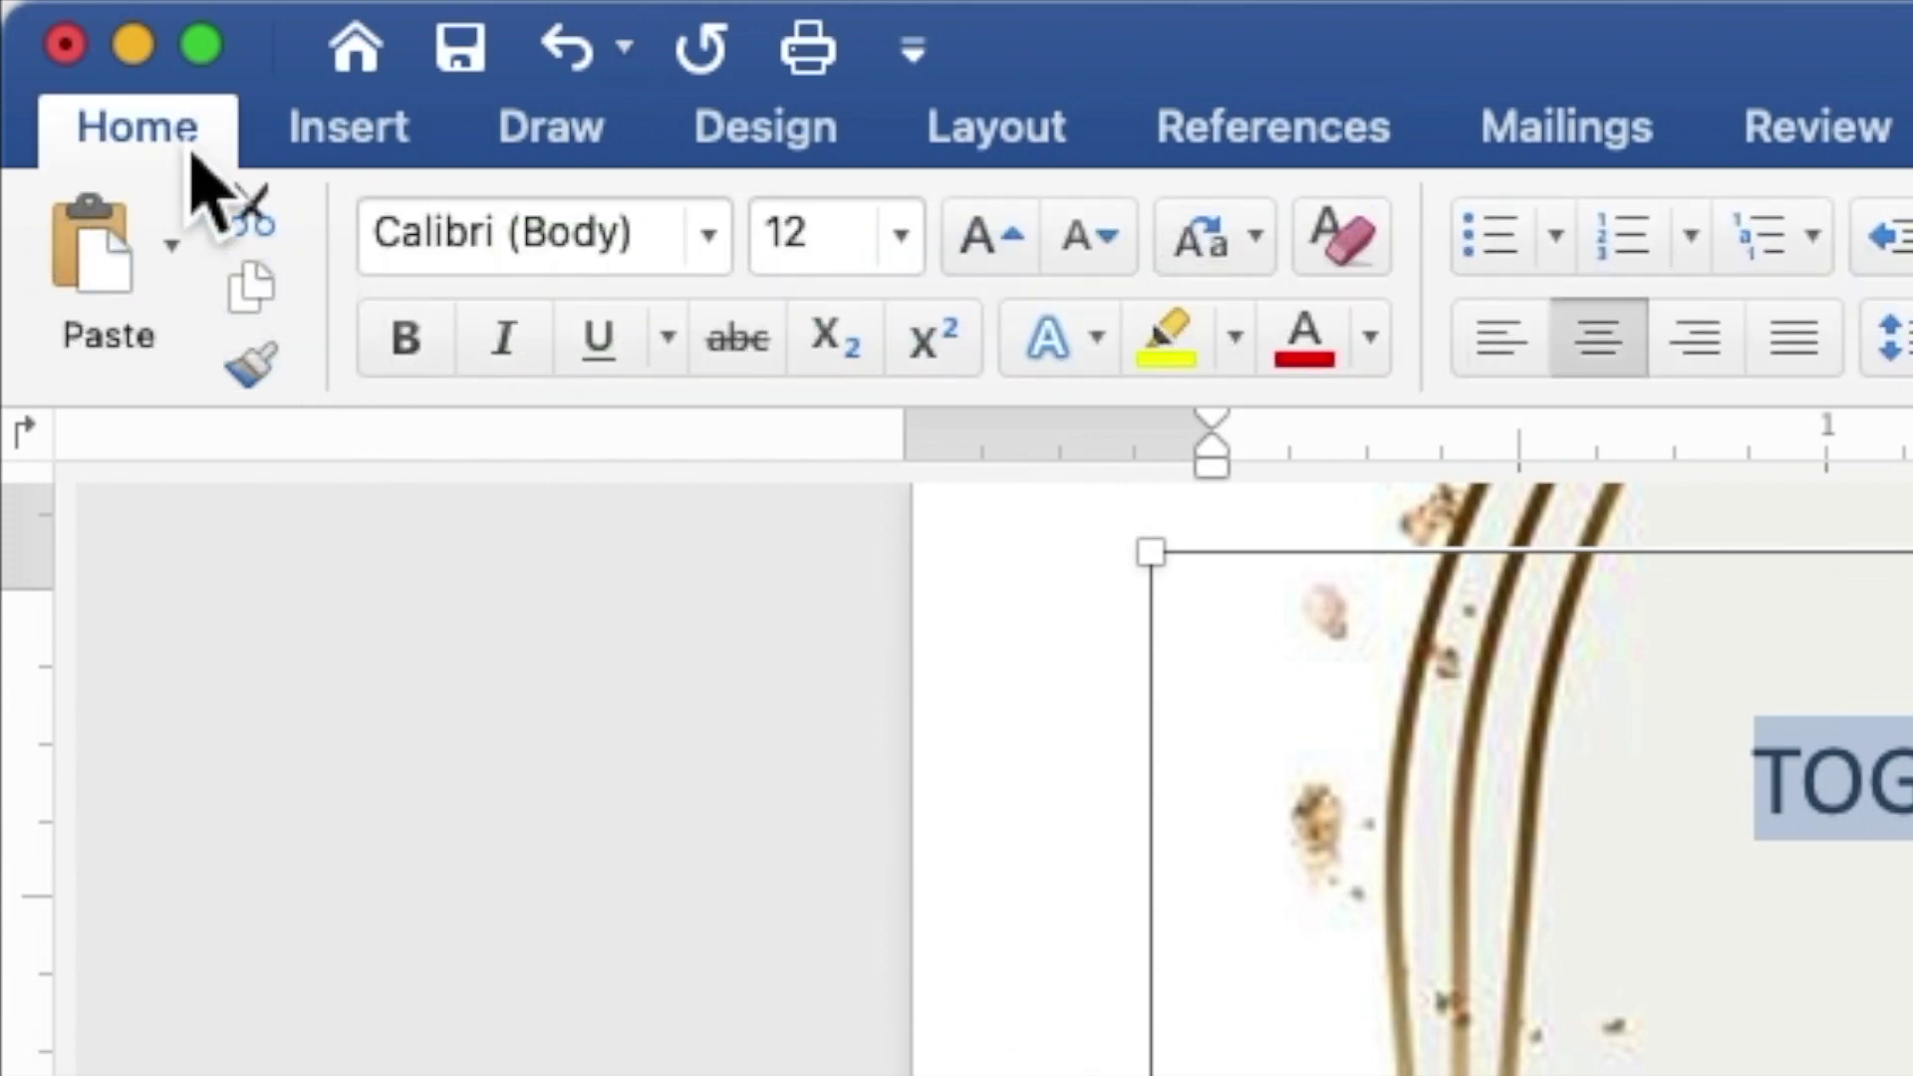
click(708, 239)
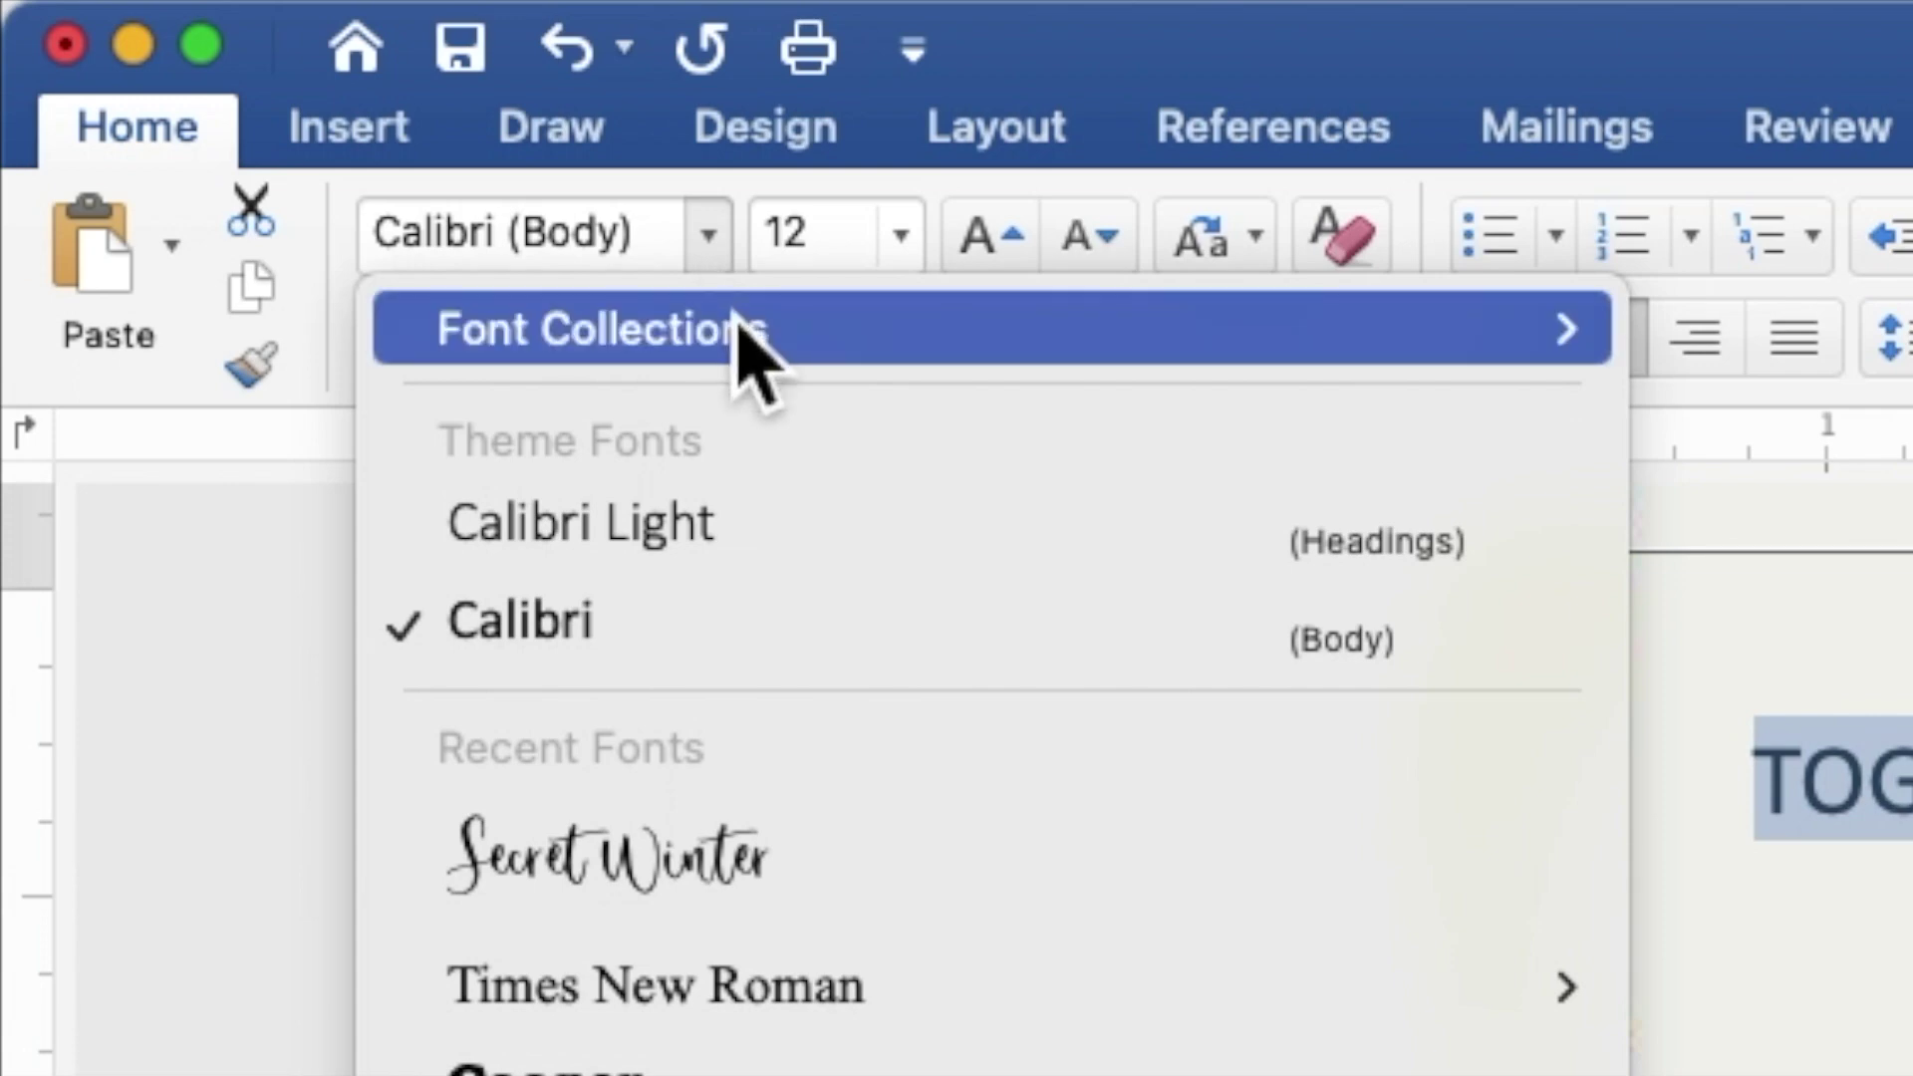
click(875, 1002)
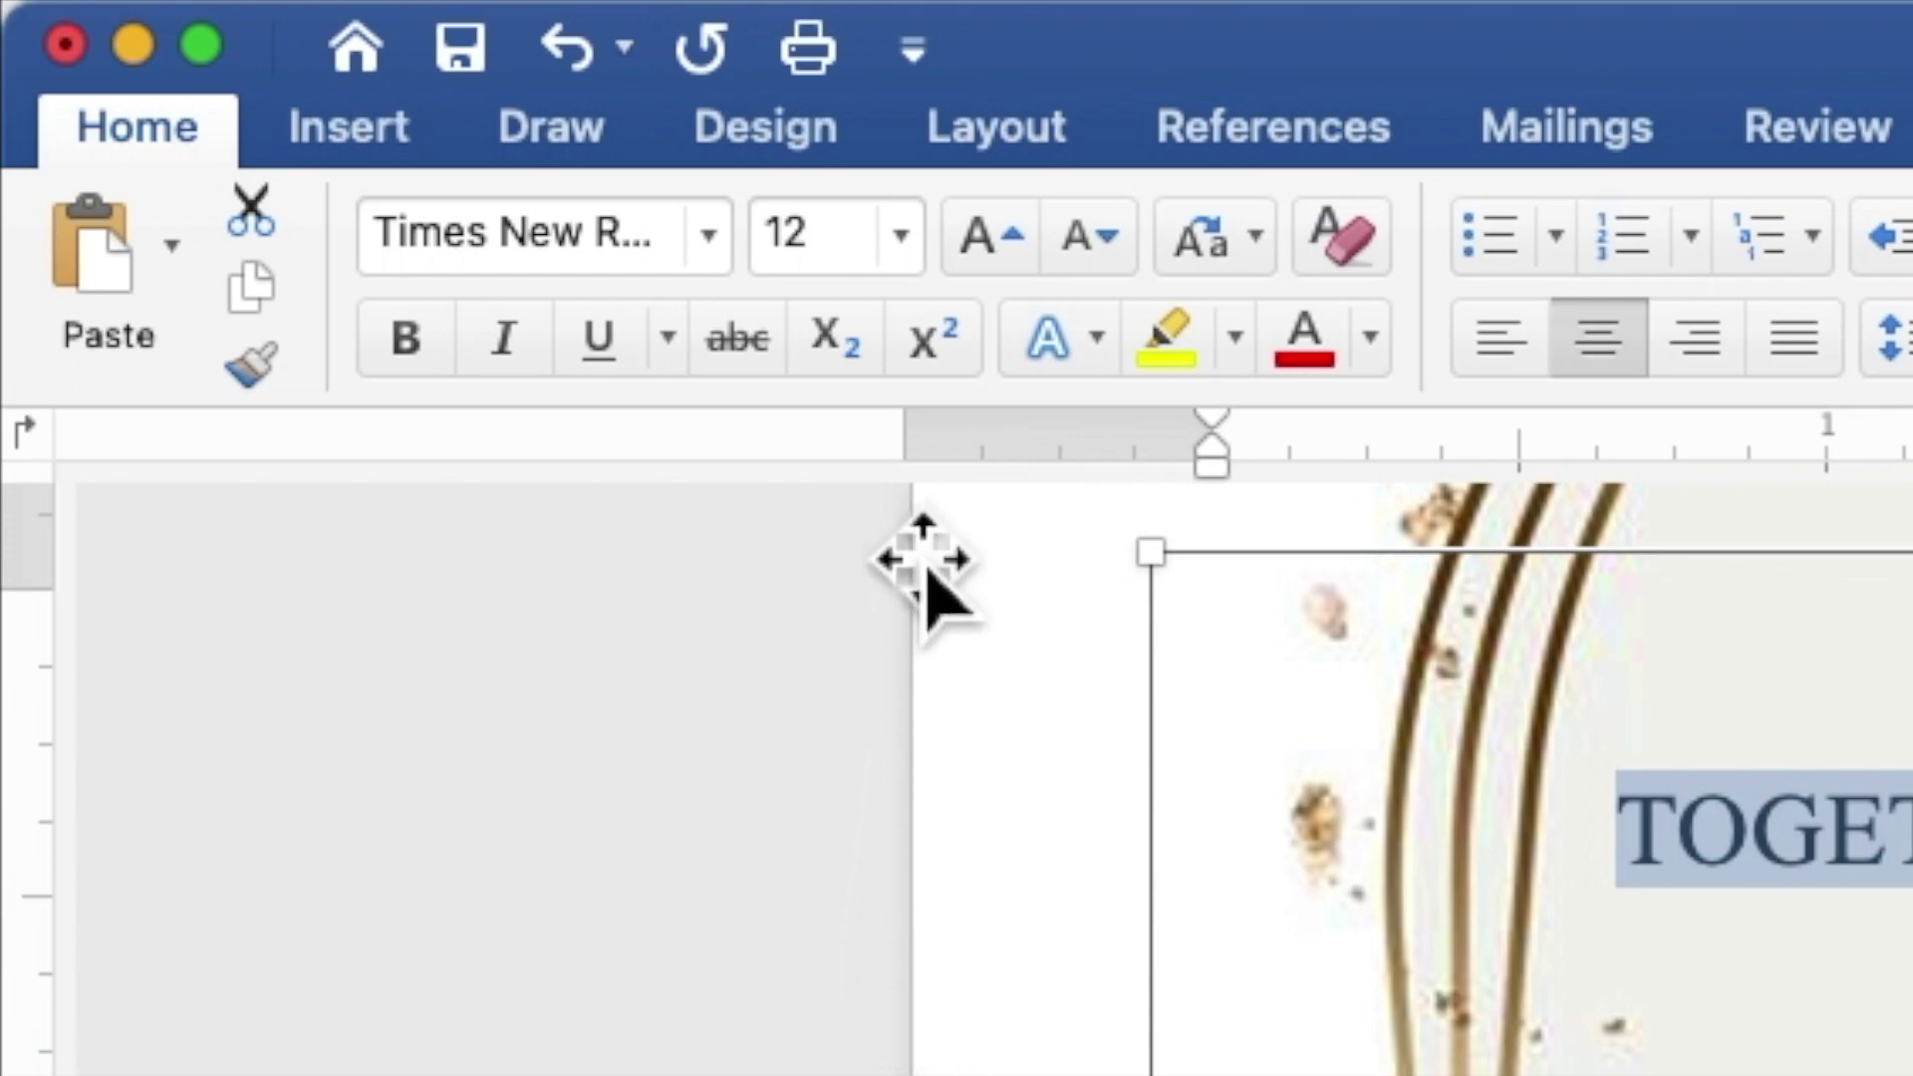
click(786, 261)
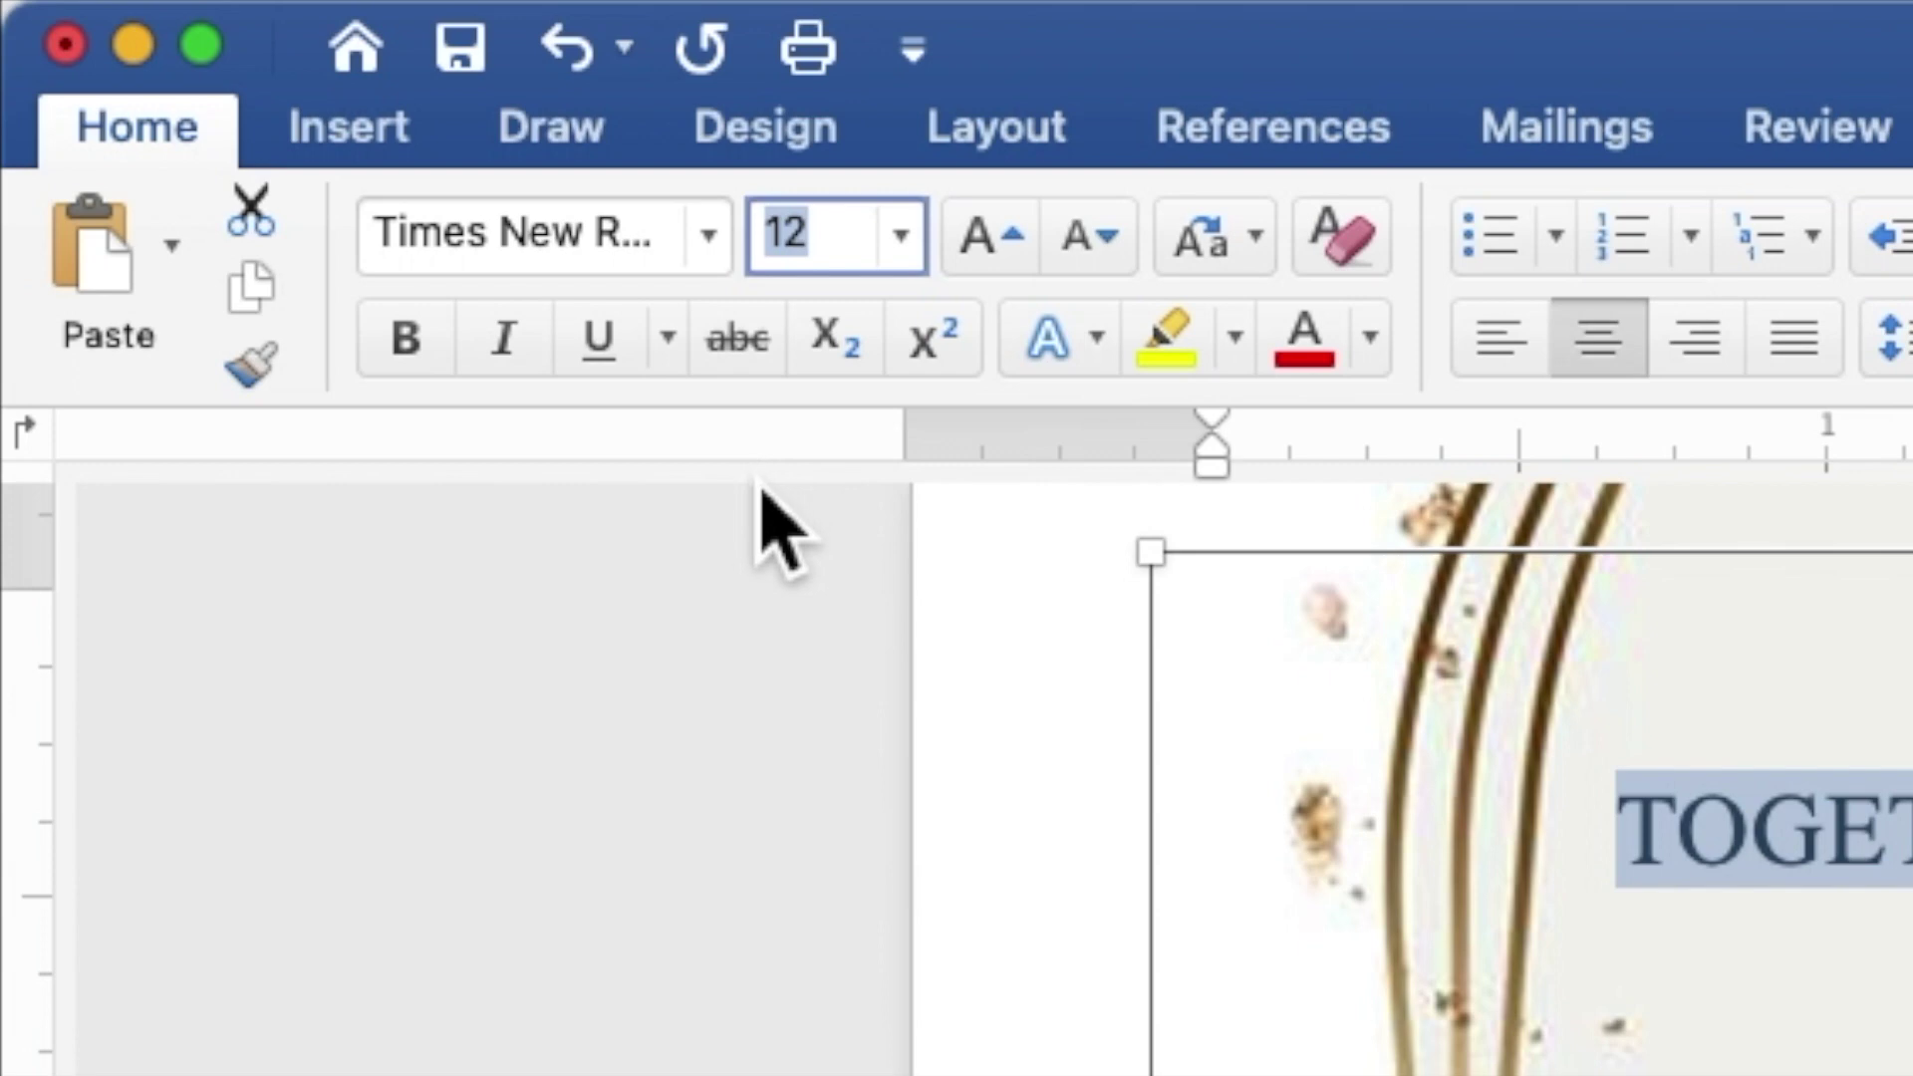
text(9)
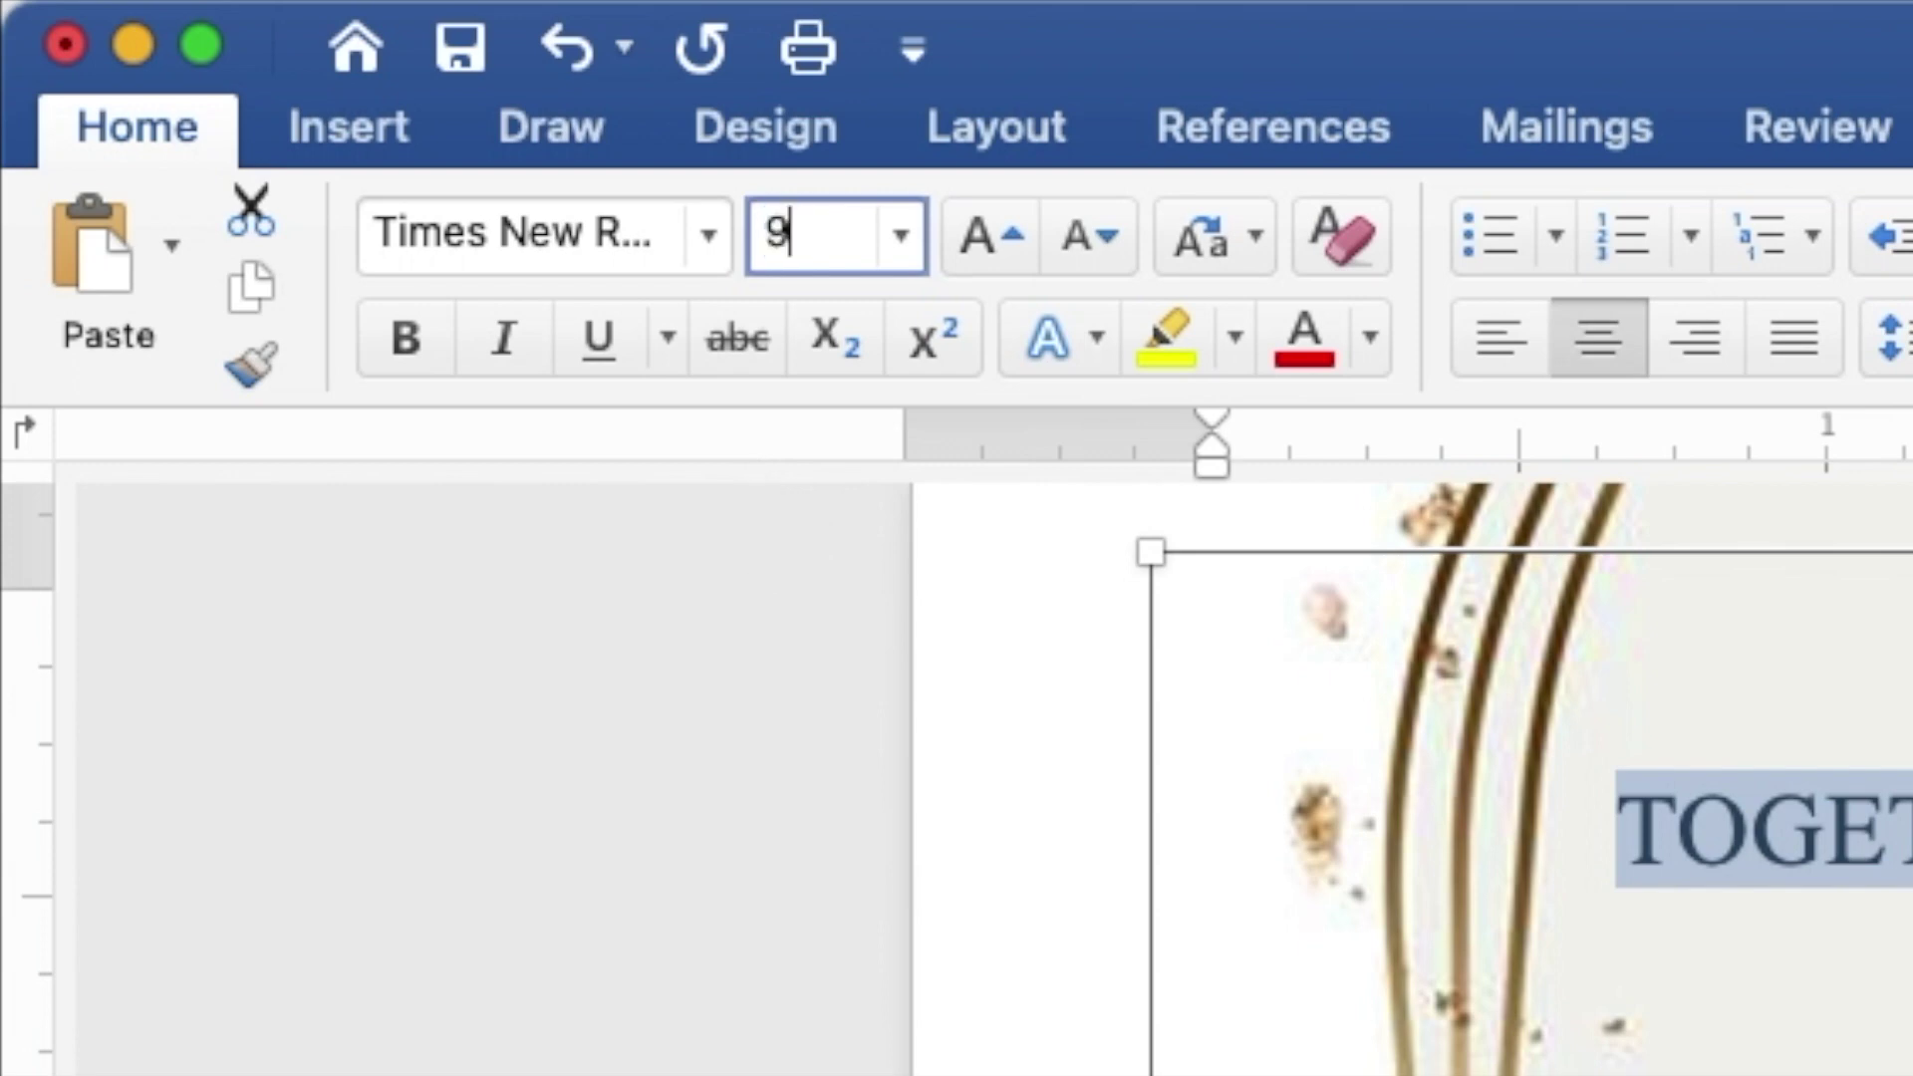
key(Return)
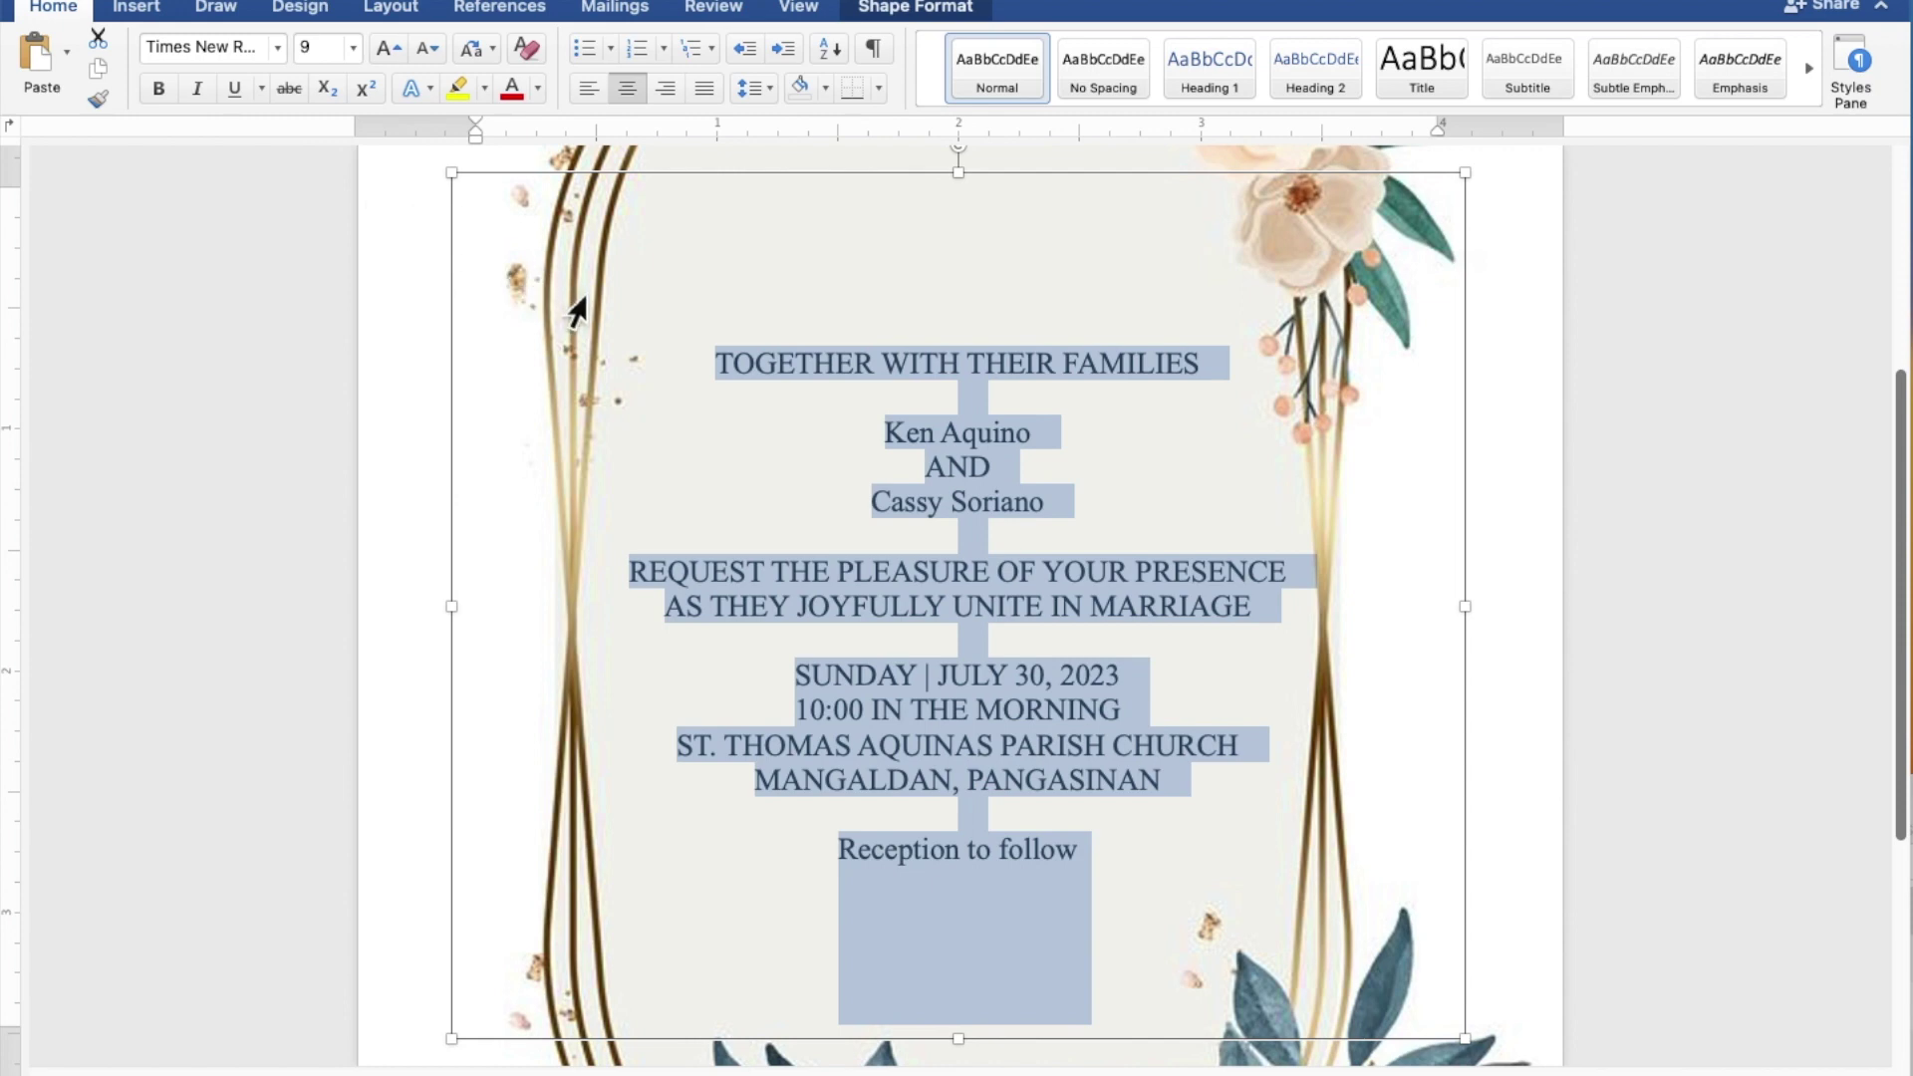
Step: Change both name lines and 'Reception to follow' to Secret Winter at size 15
click(1050, 433)
drag(1050, 435, 905, 434)
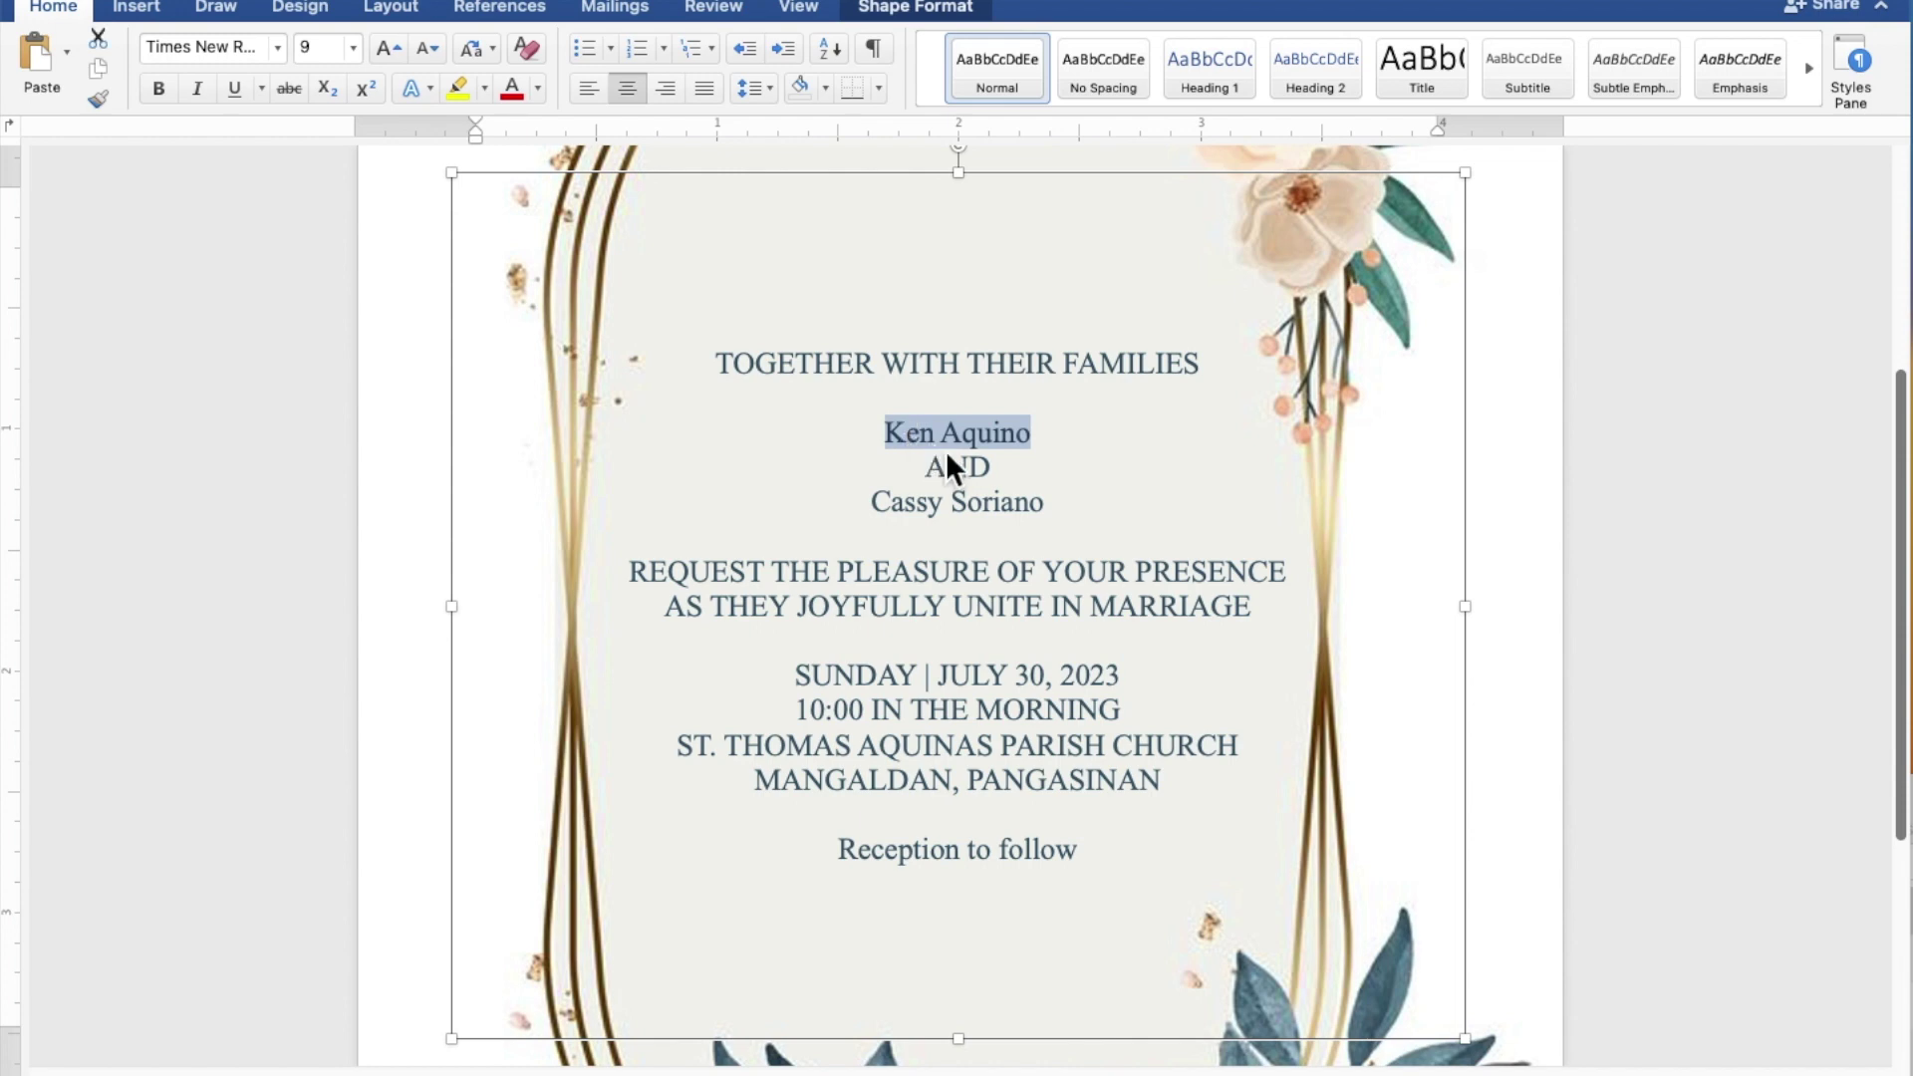
drag(1057, 507, 903, 507)
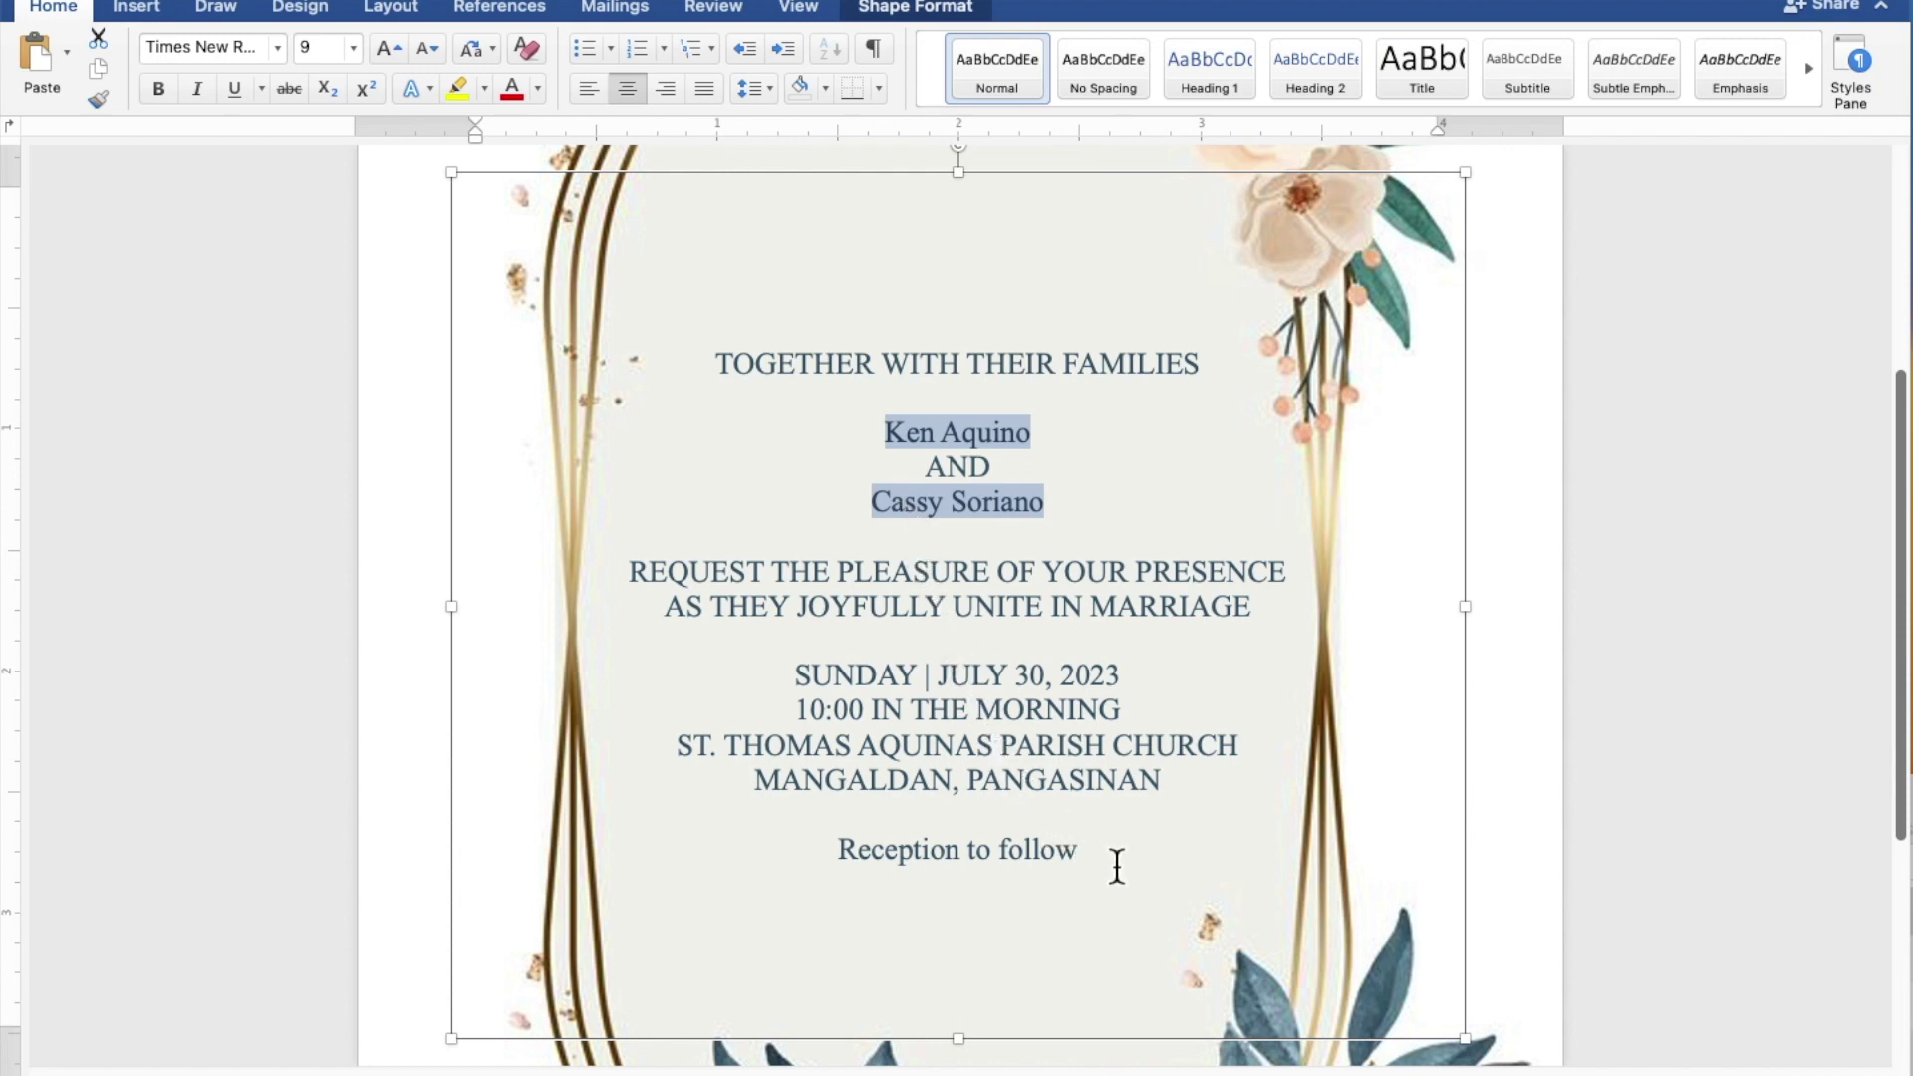
drag(1084, 858, 918, 863)
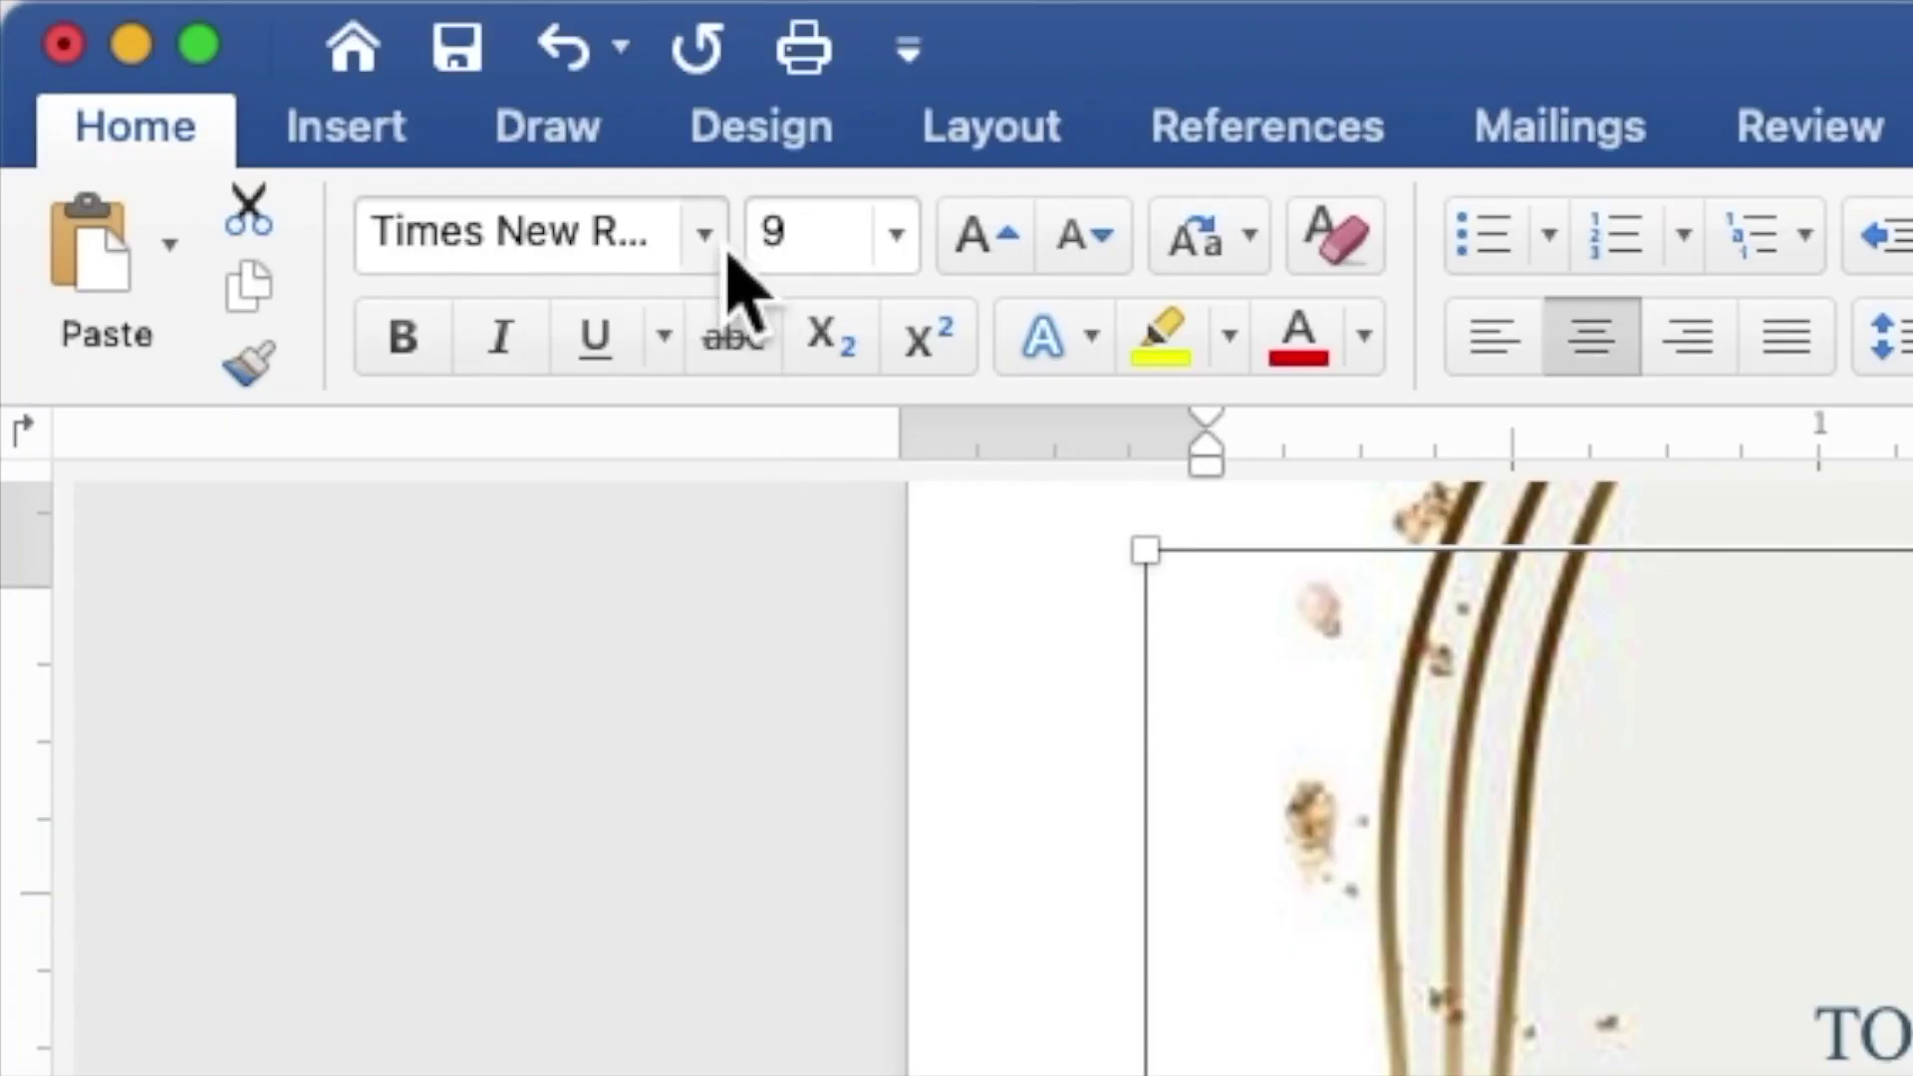
click(726, 255)
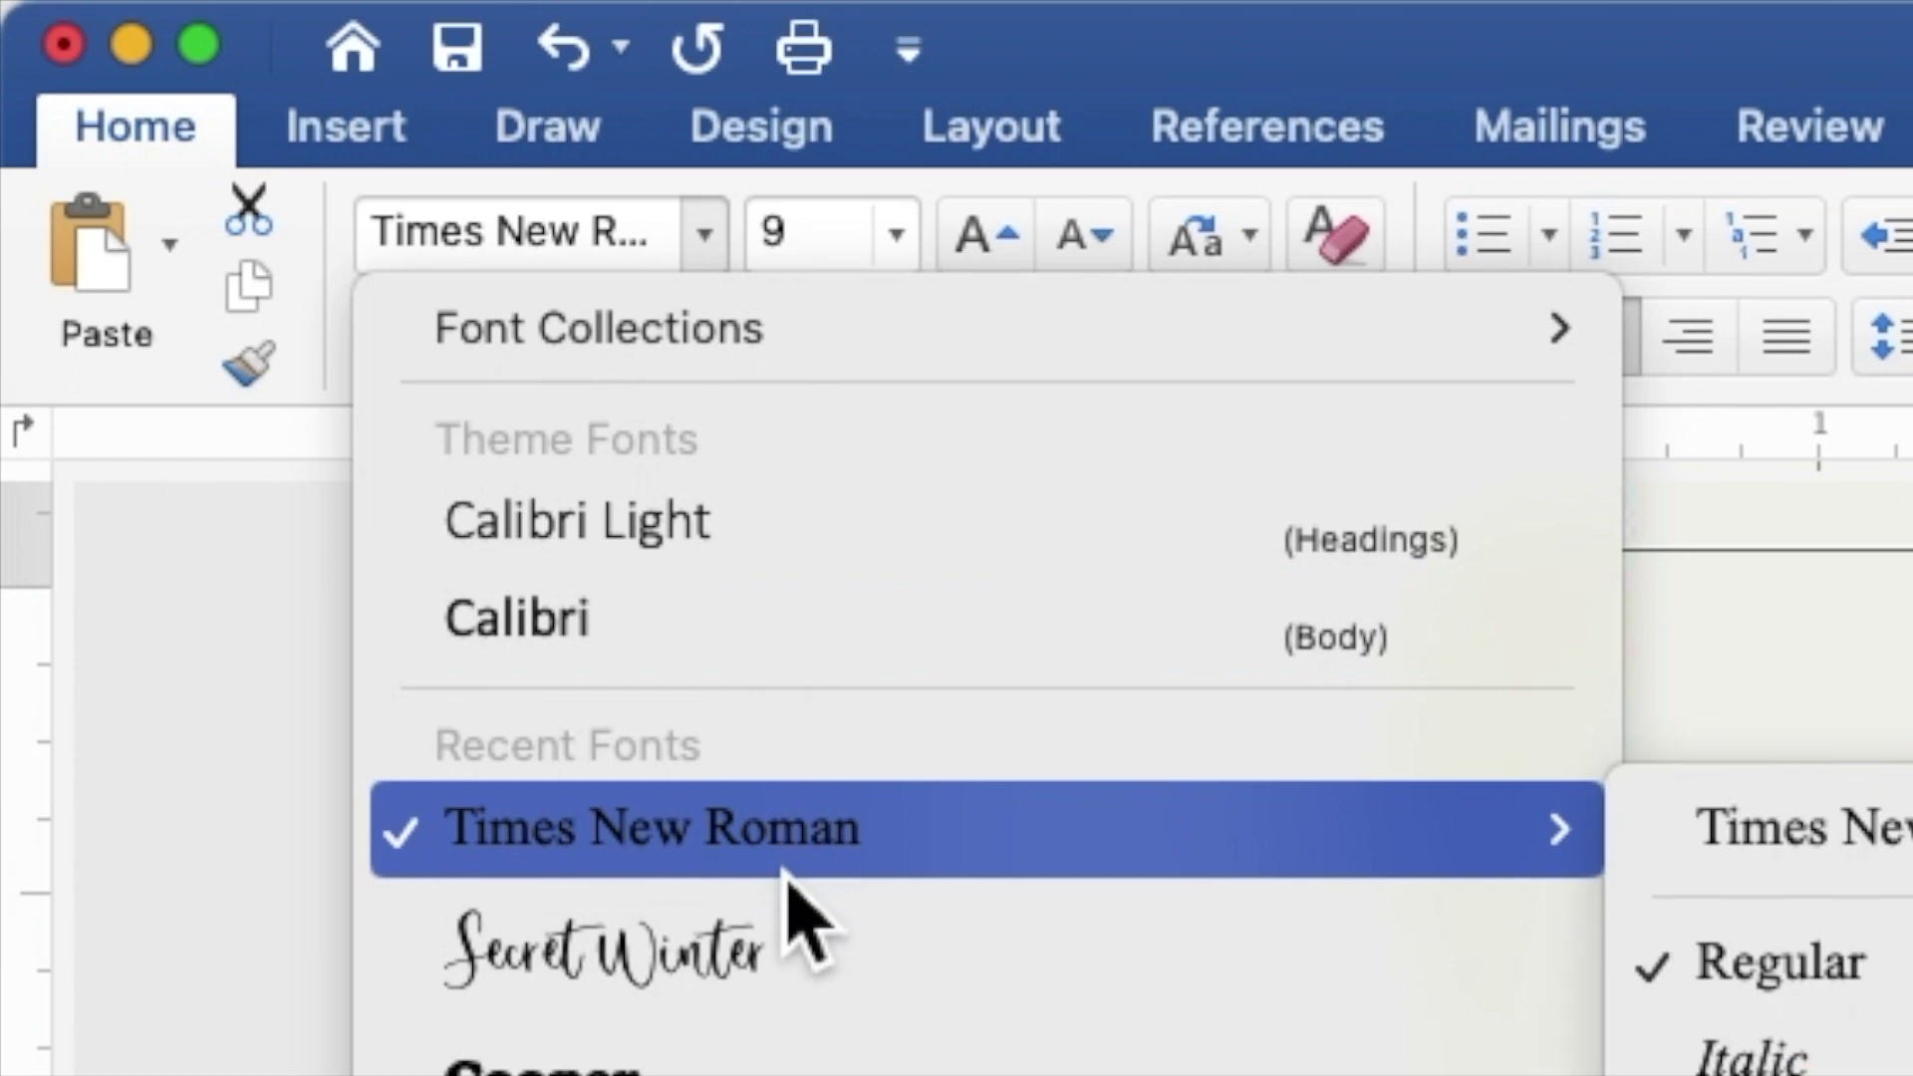
click(812, 961)
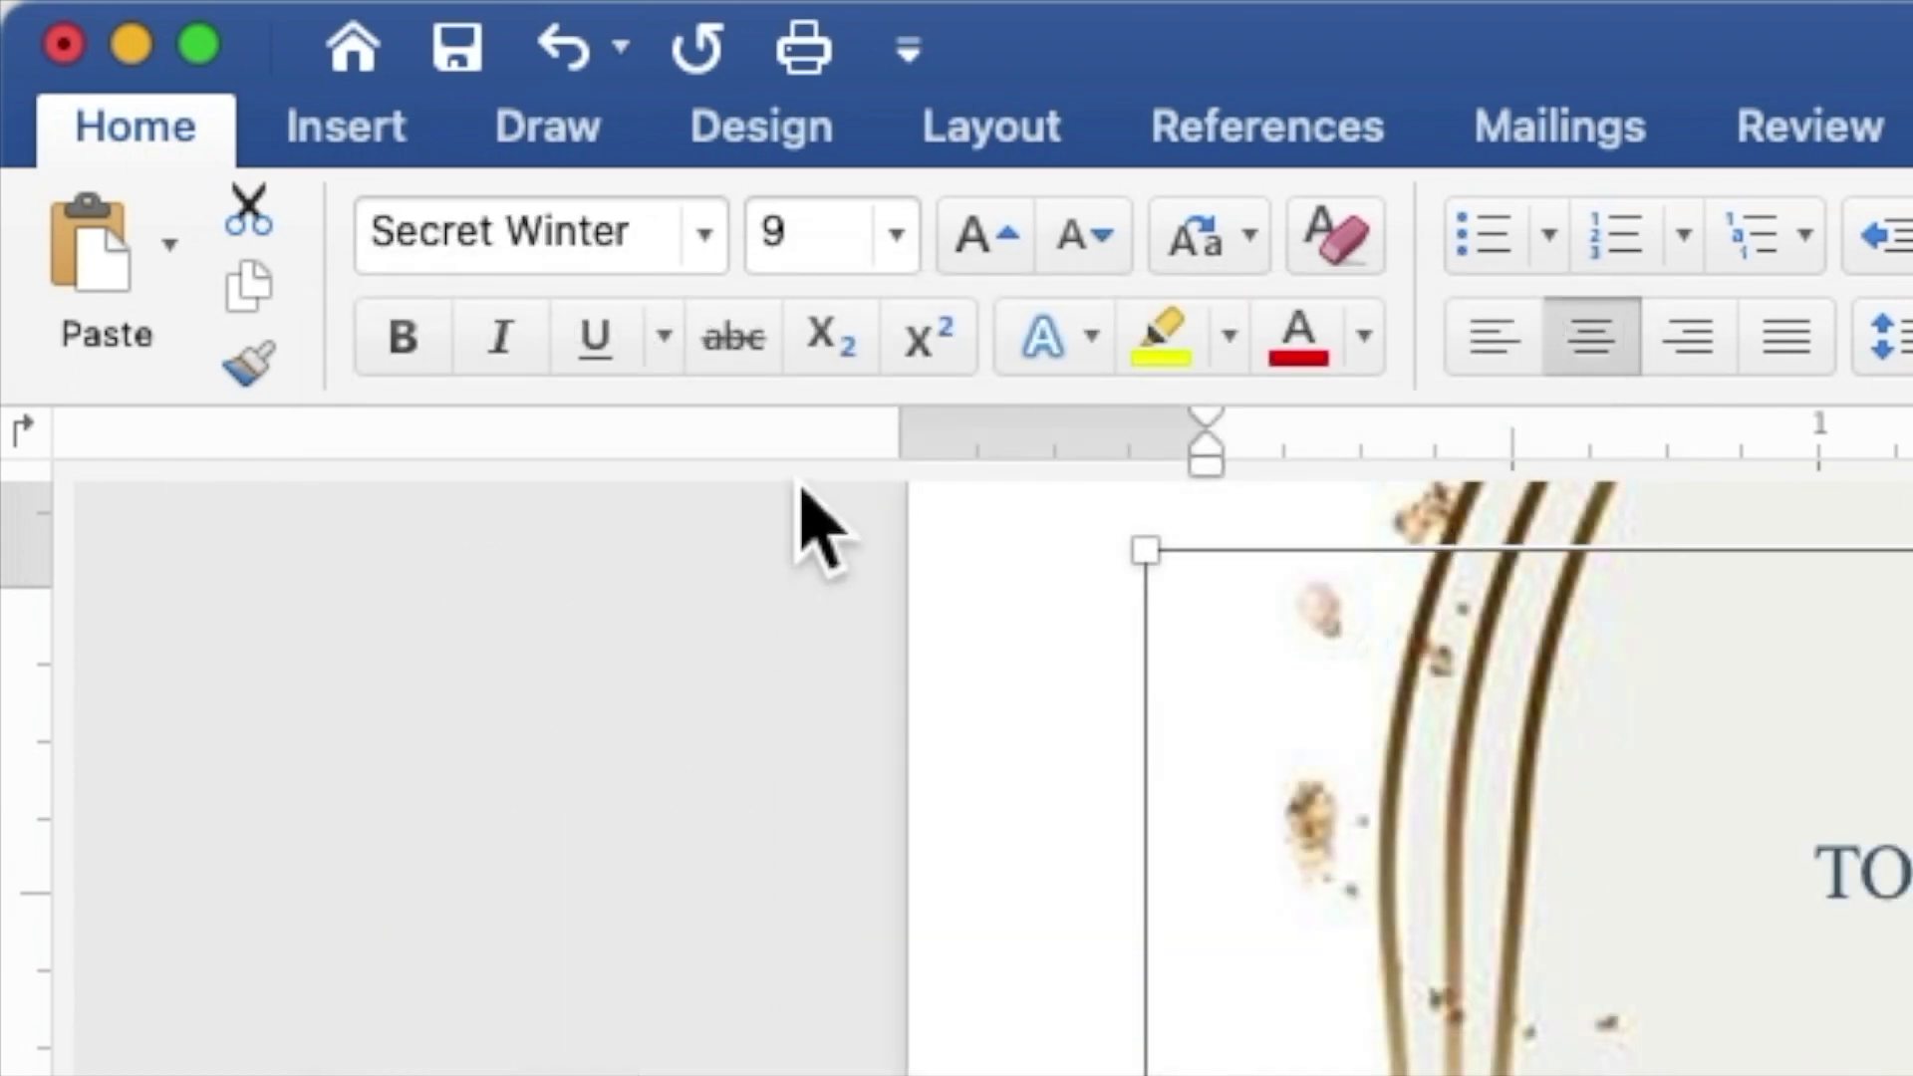
click(821, 249)
drag(786, 261, 760, 248)
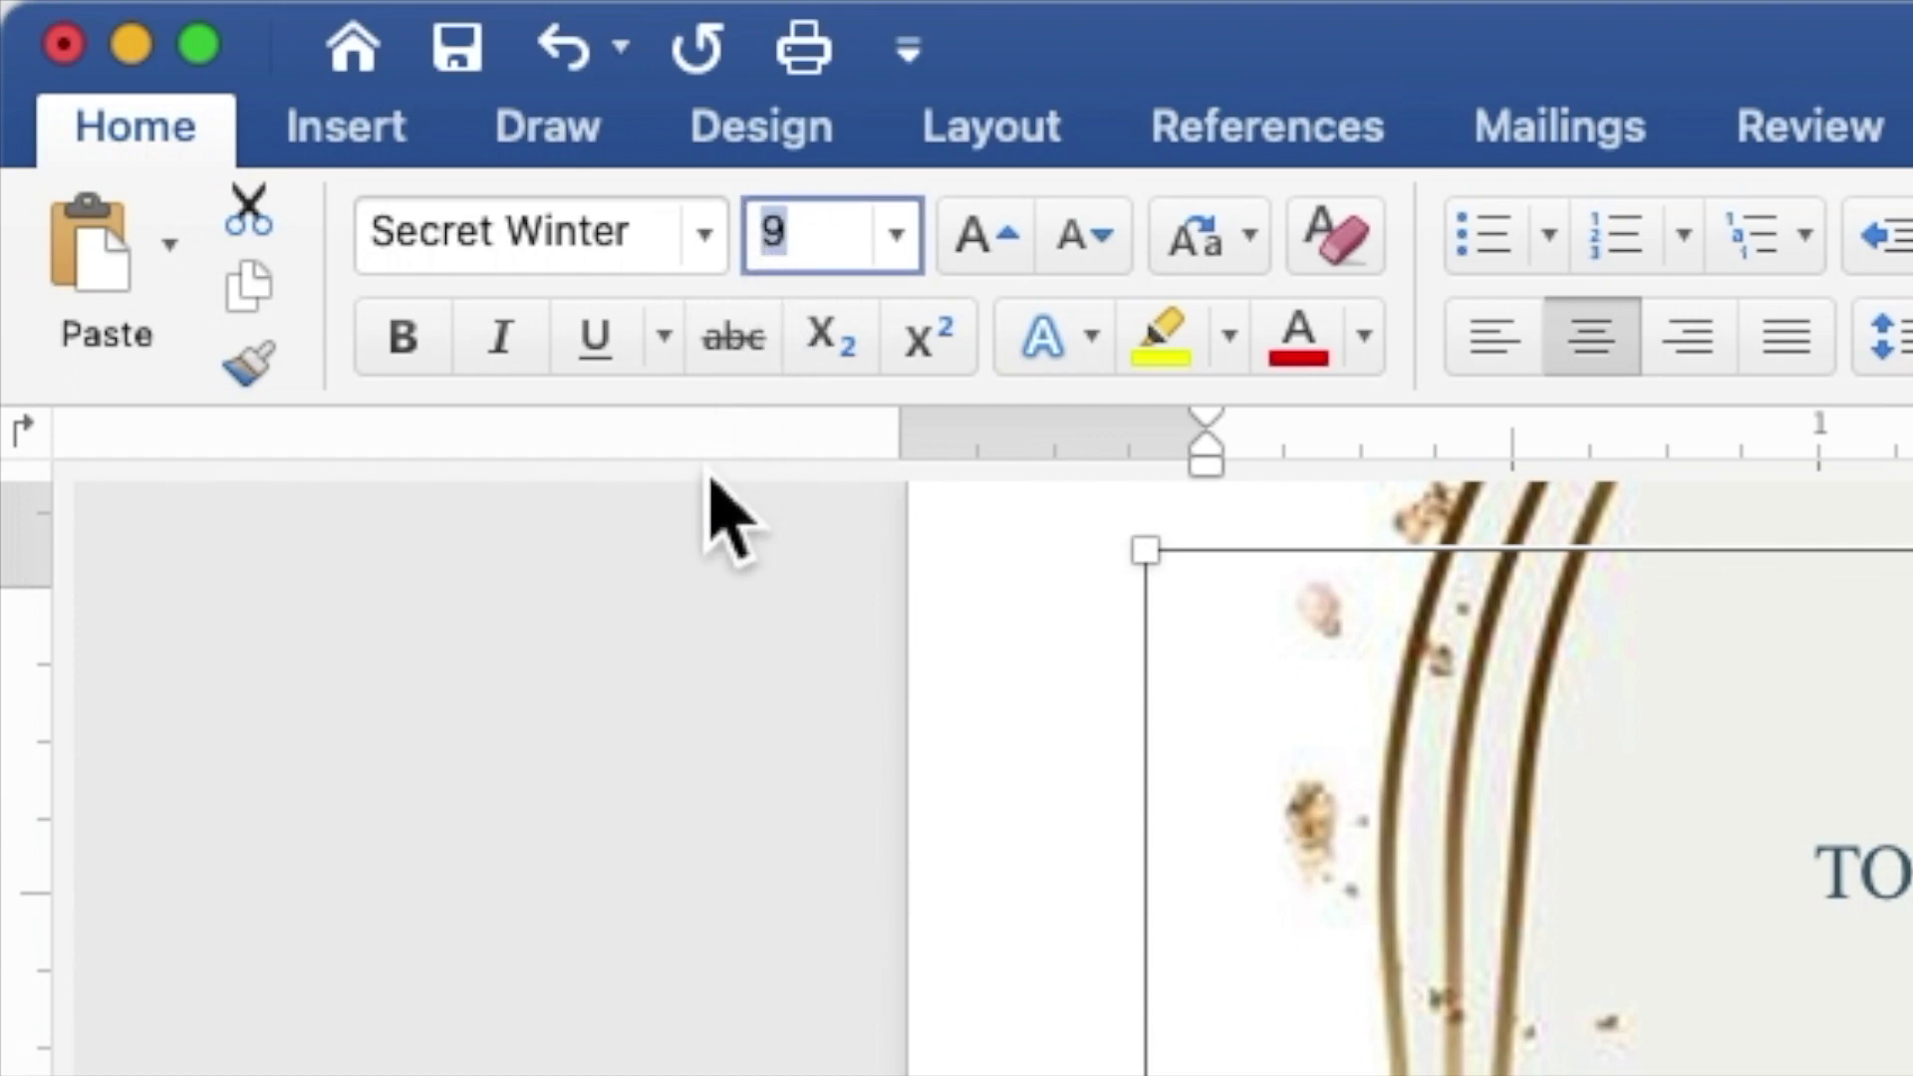
text(1)
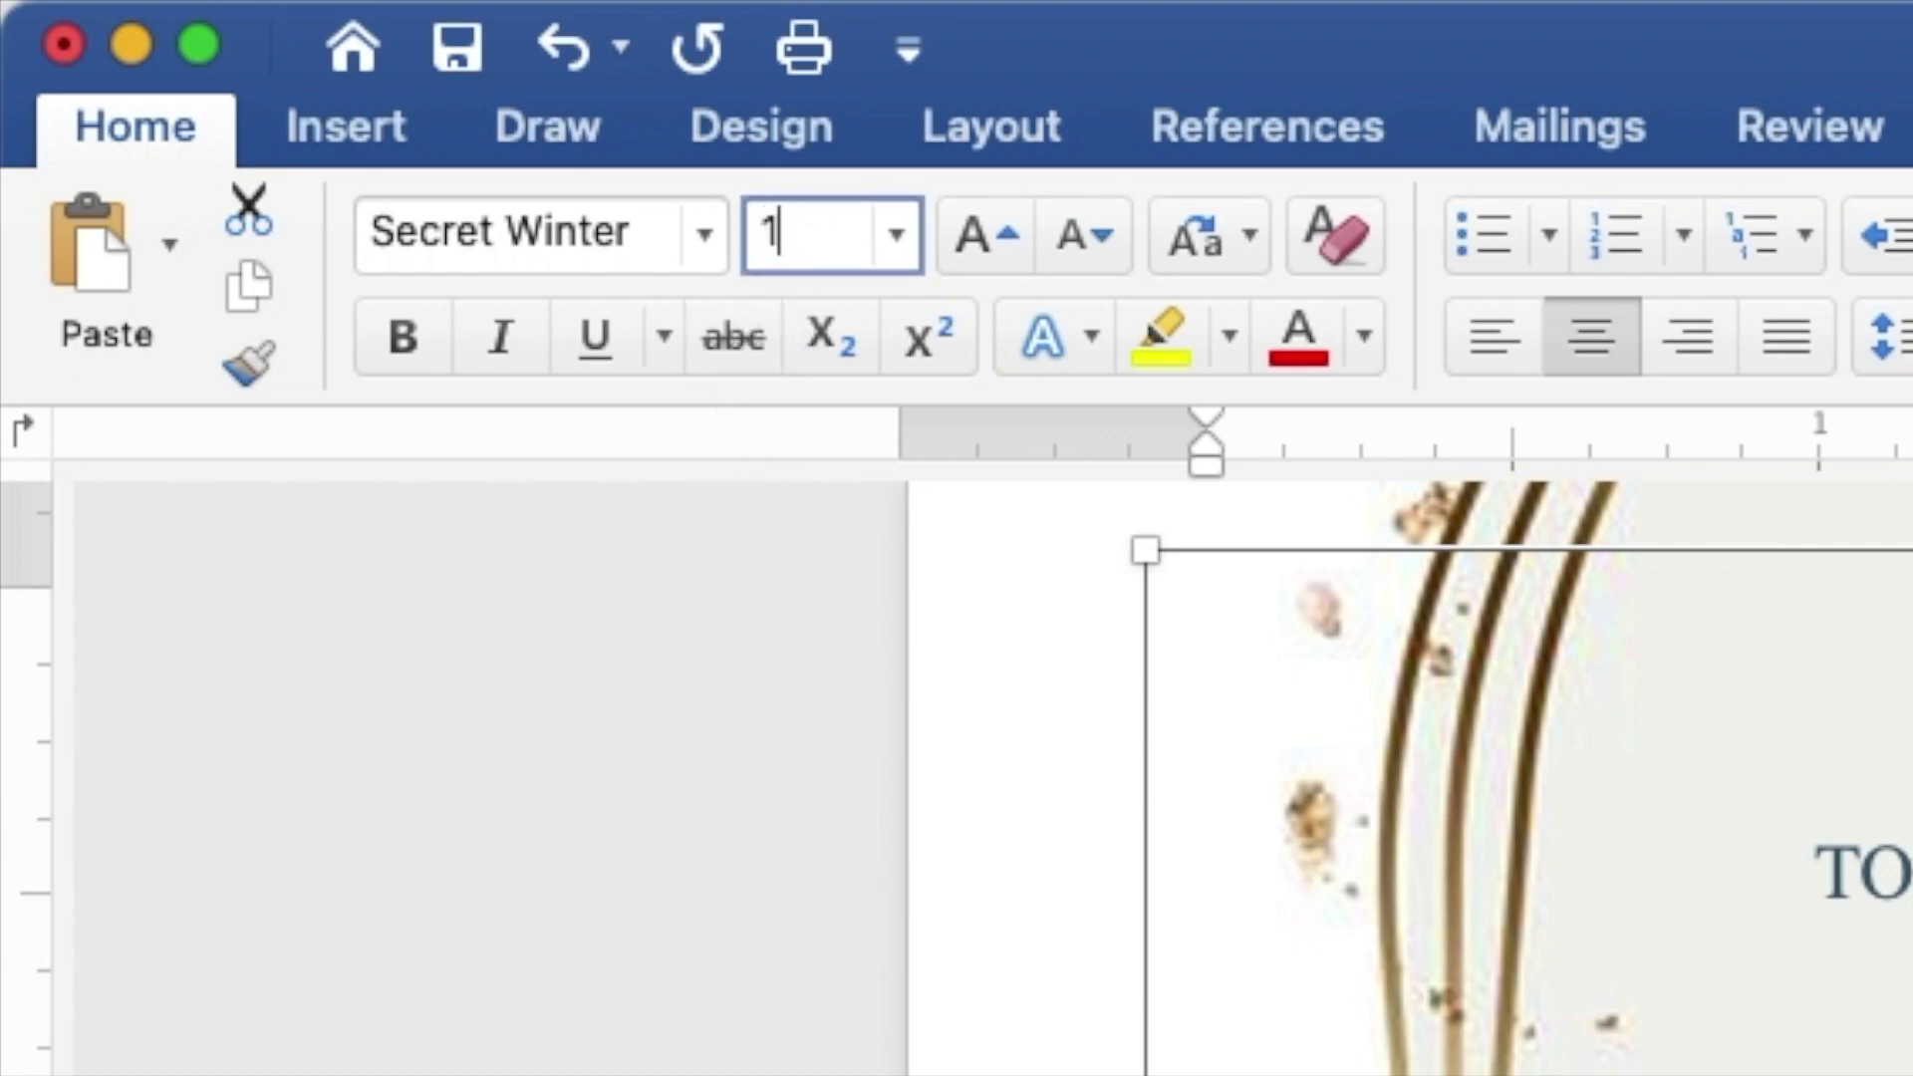
text(5)
key(Return)
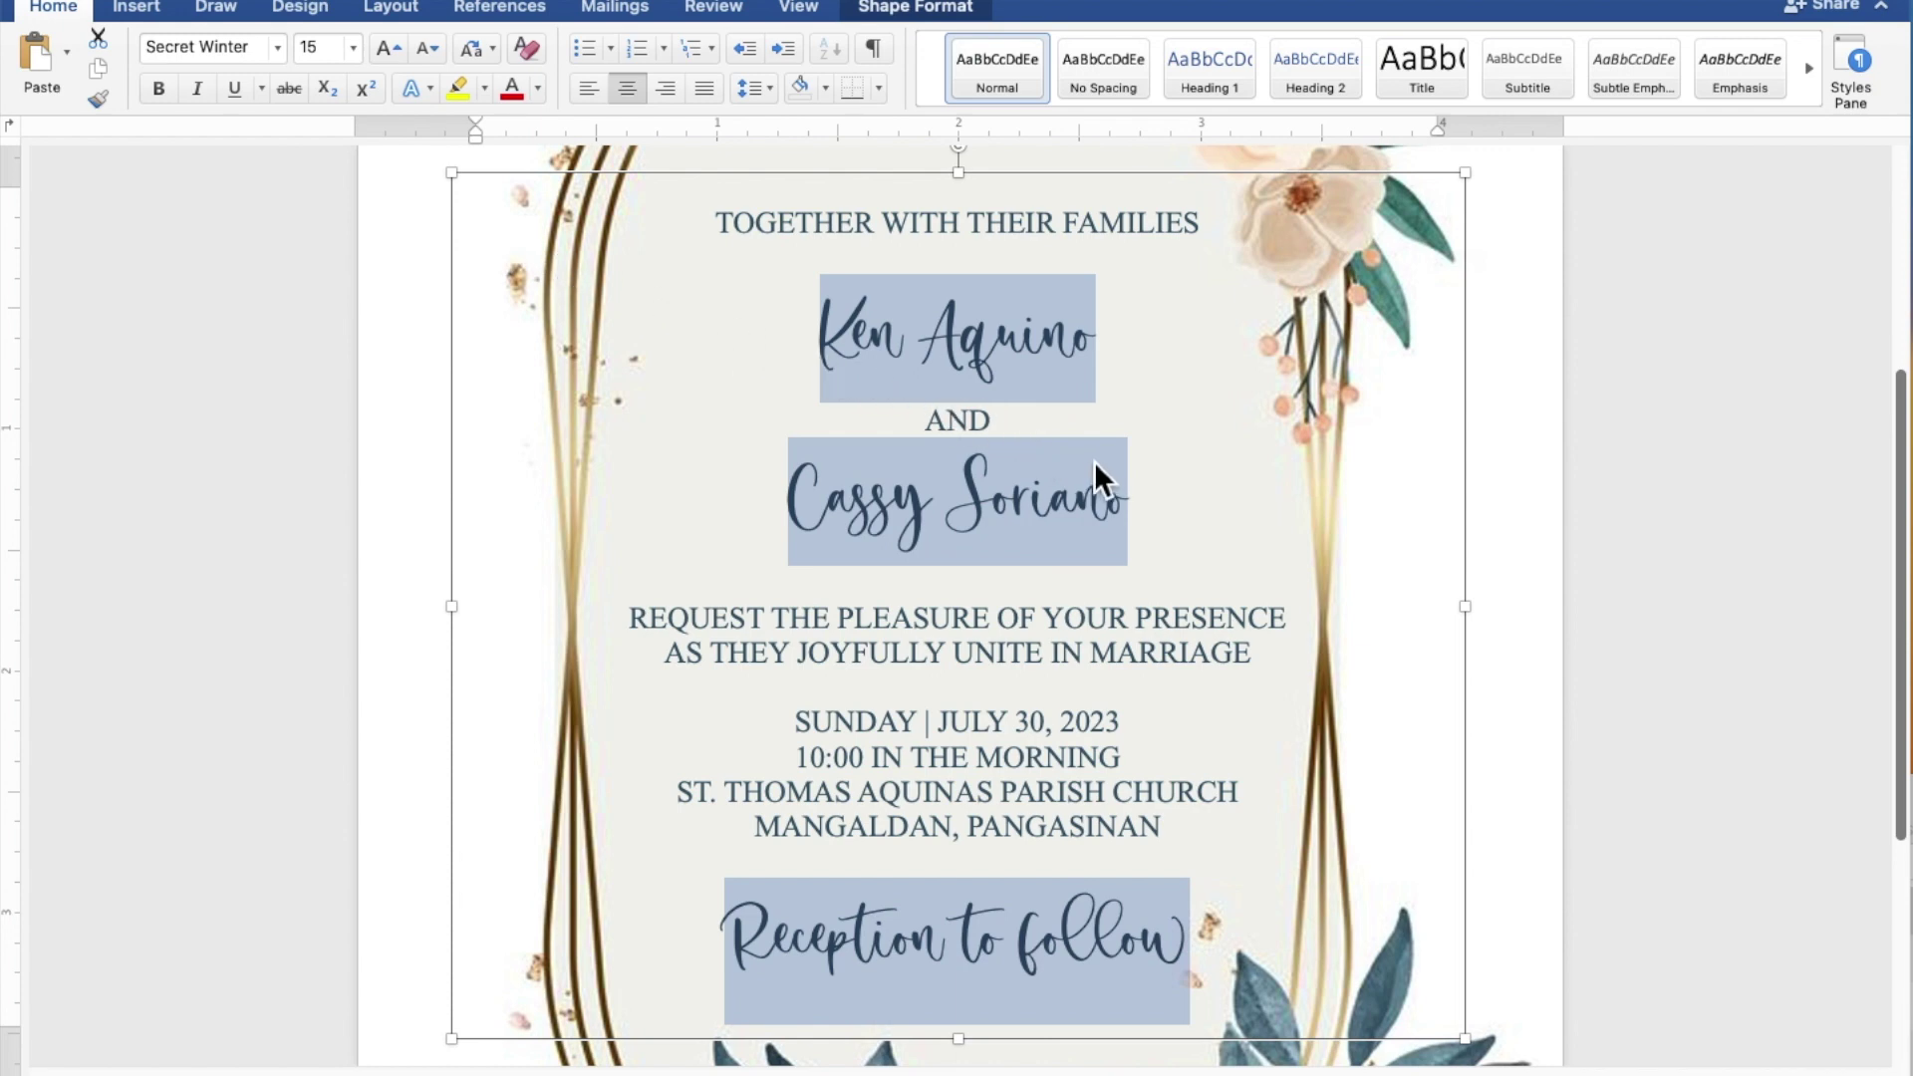
Step: Increase the two Secret Winter name lines from size 15 to 25
click(1157, 491)
drag(1125, 498, 890, 503)
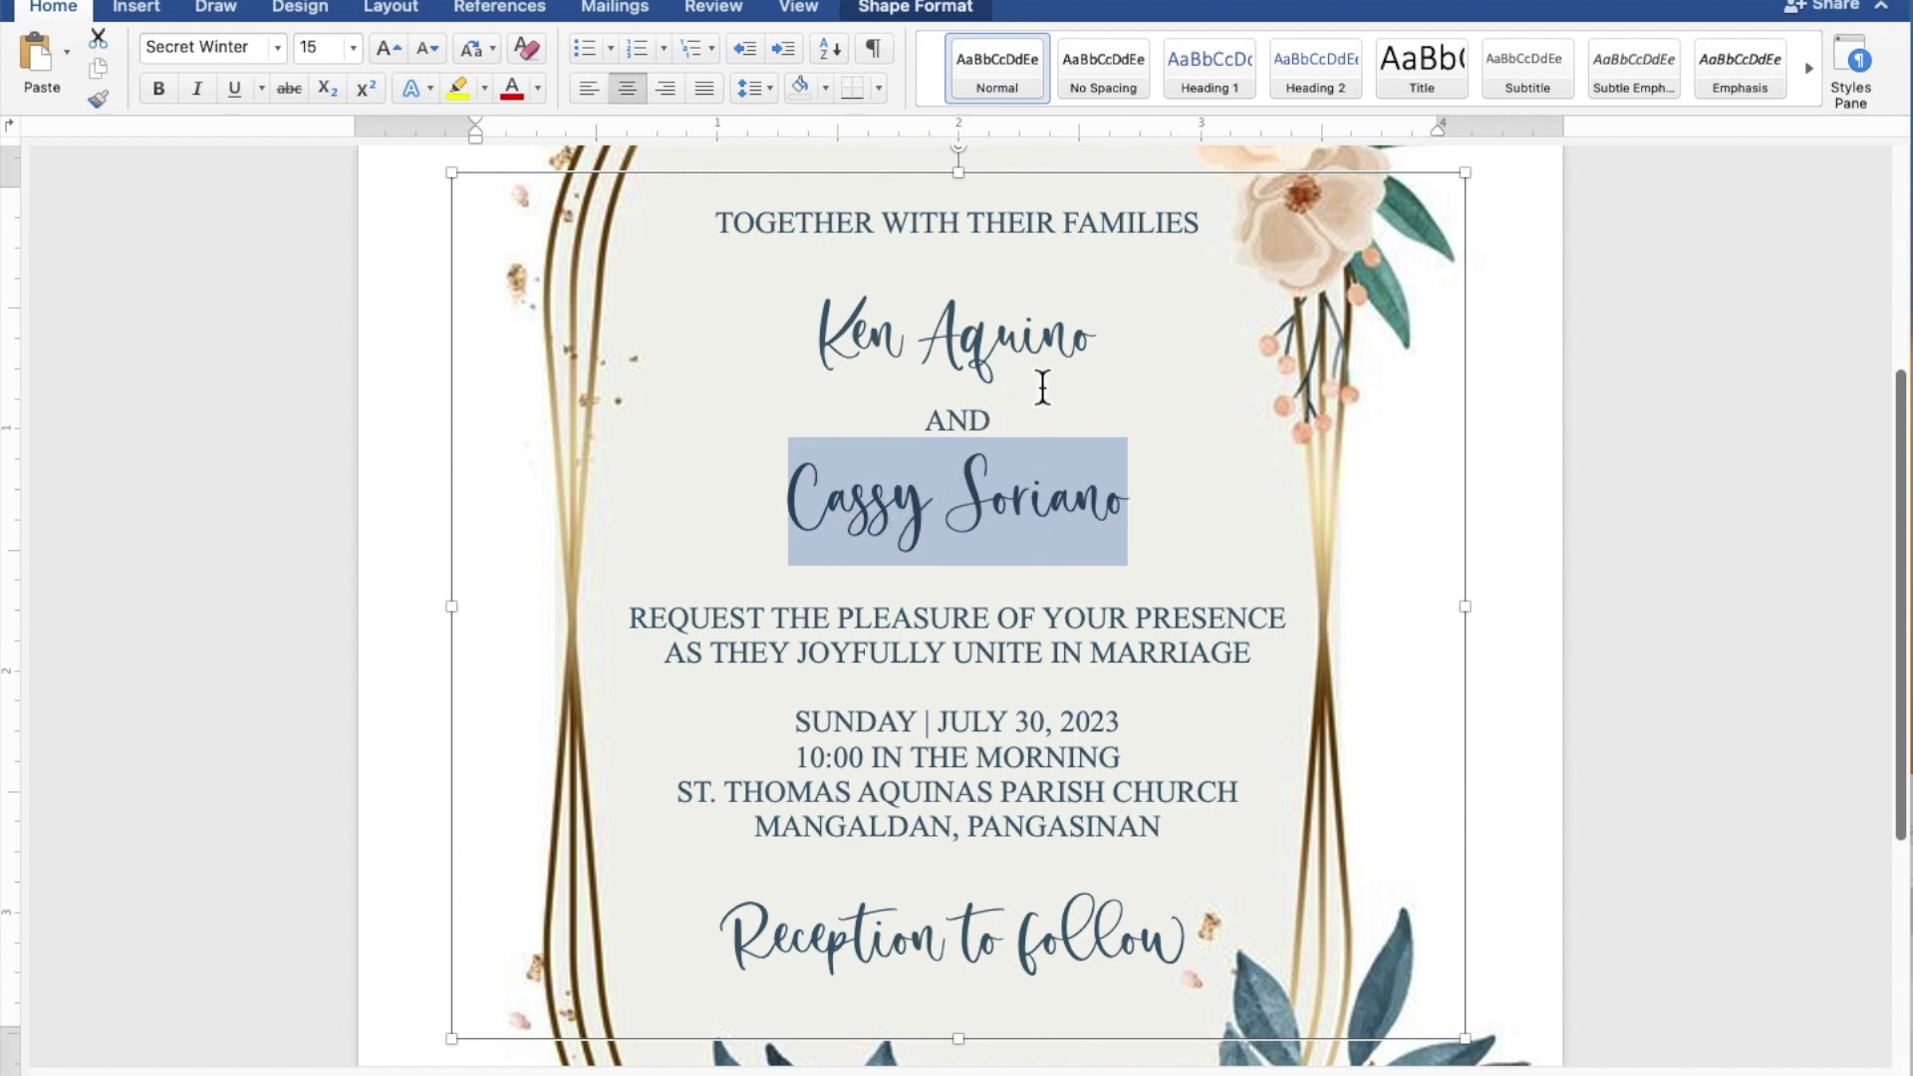
drag(1099, 349, 864, 343)
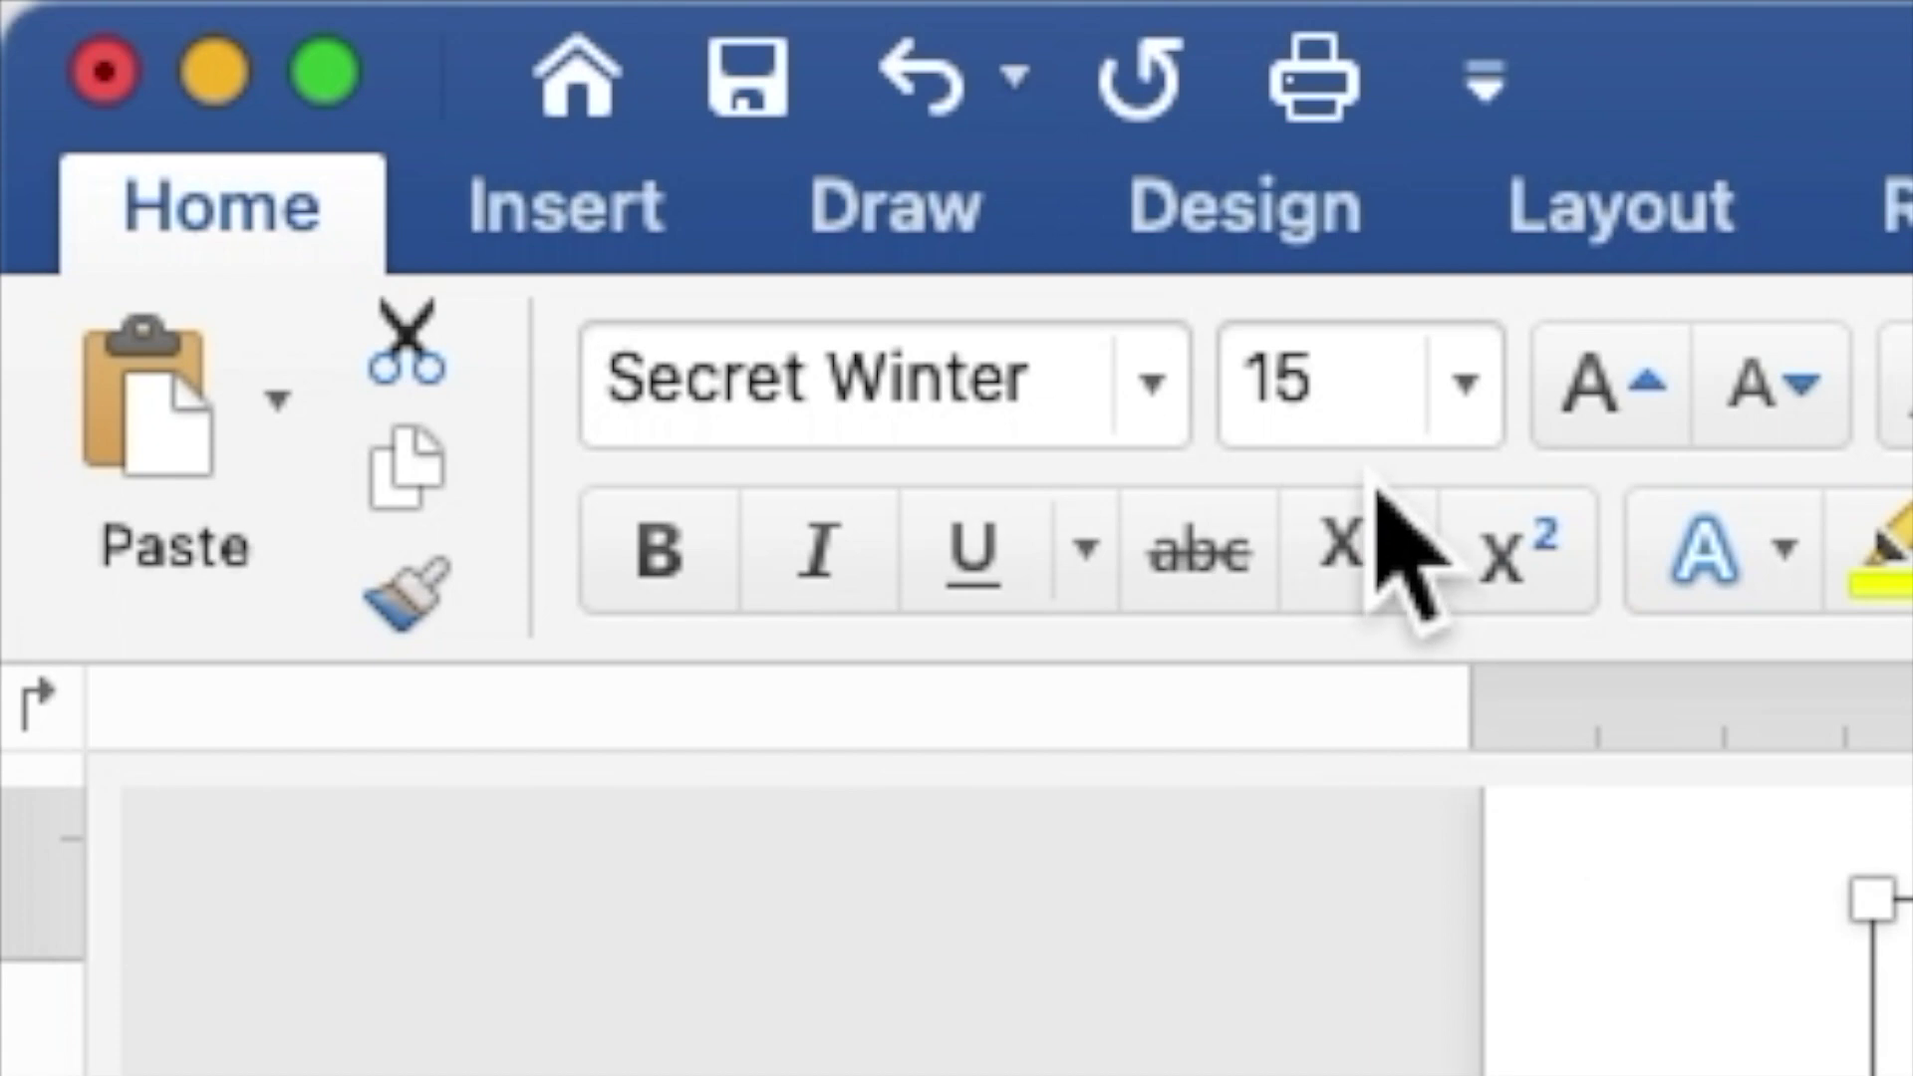
drag(1353, 415, 1263, 406)
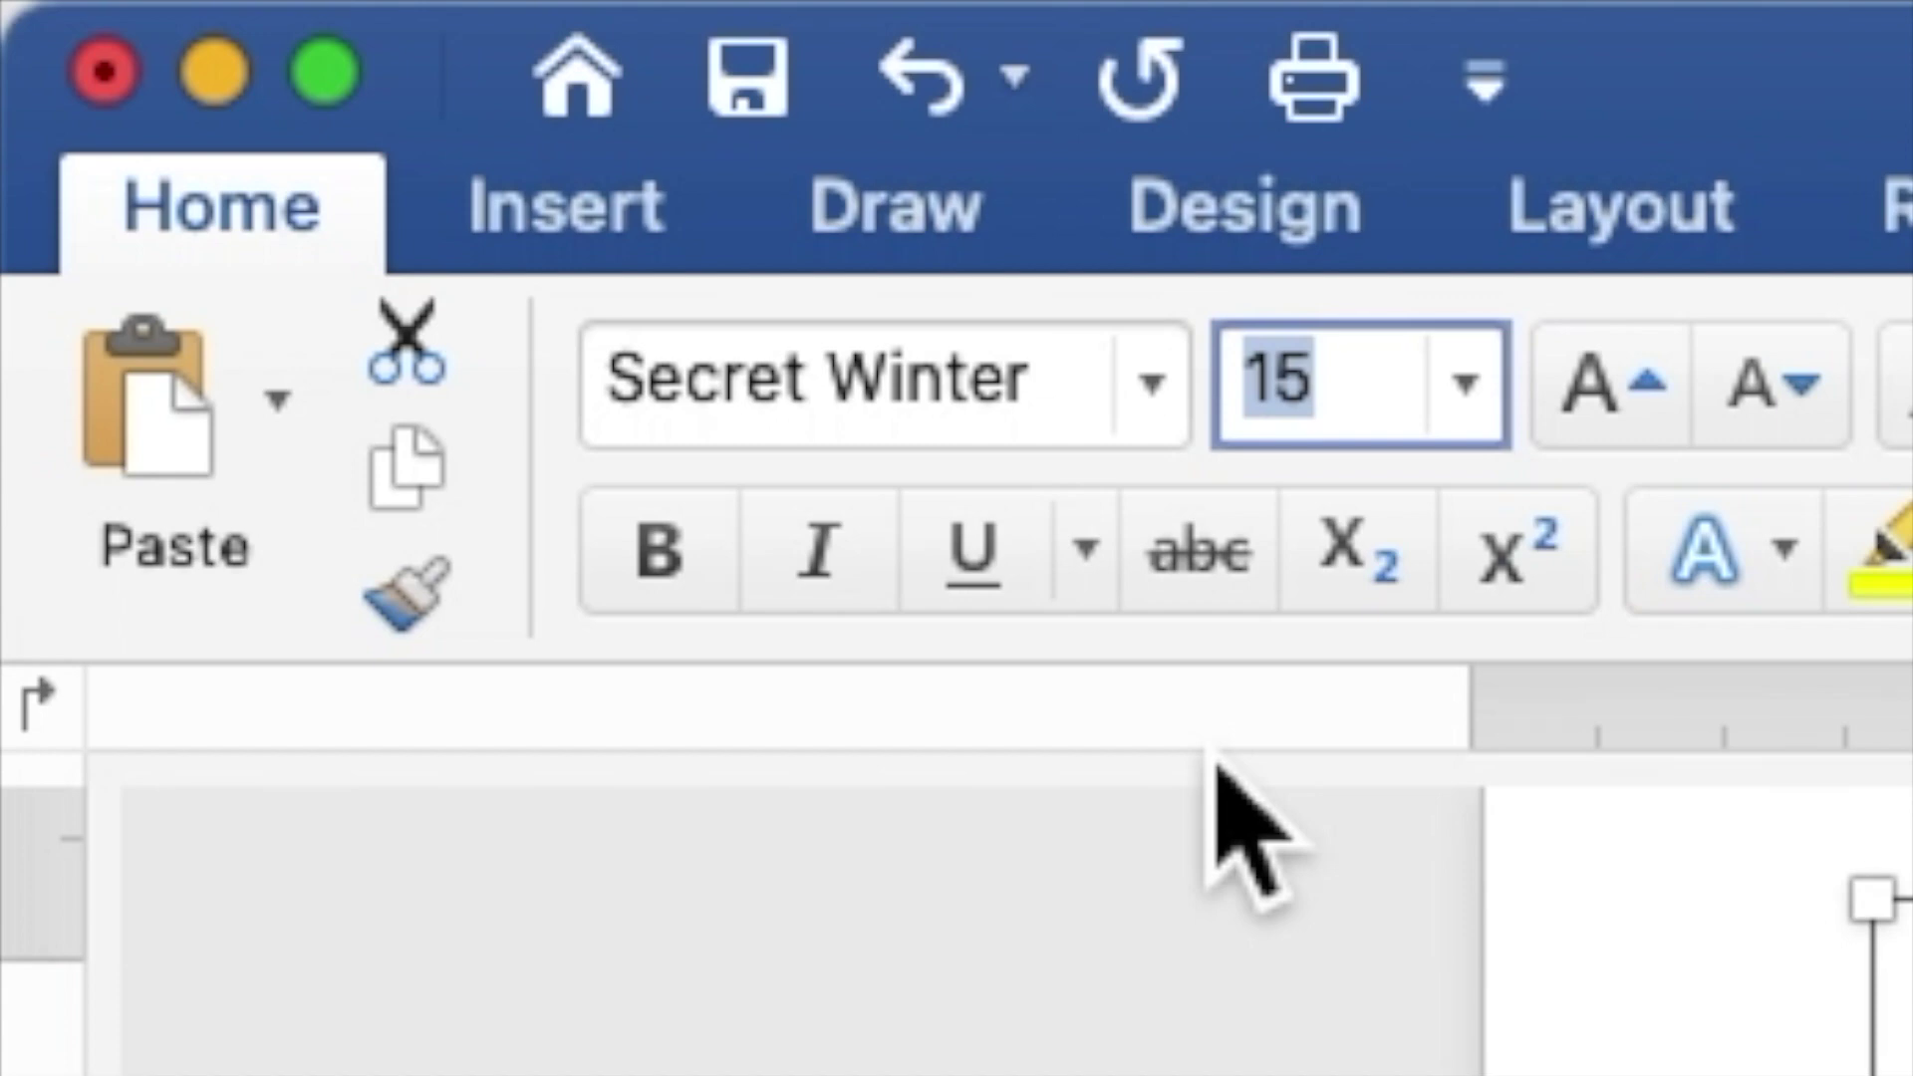
text(25)
key(Return)
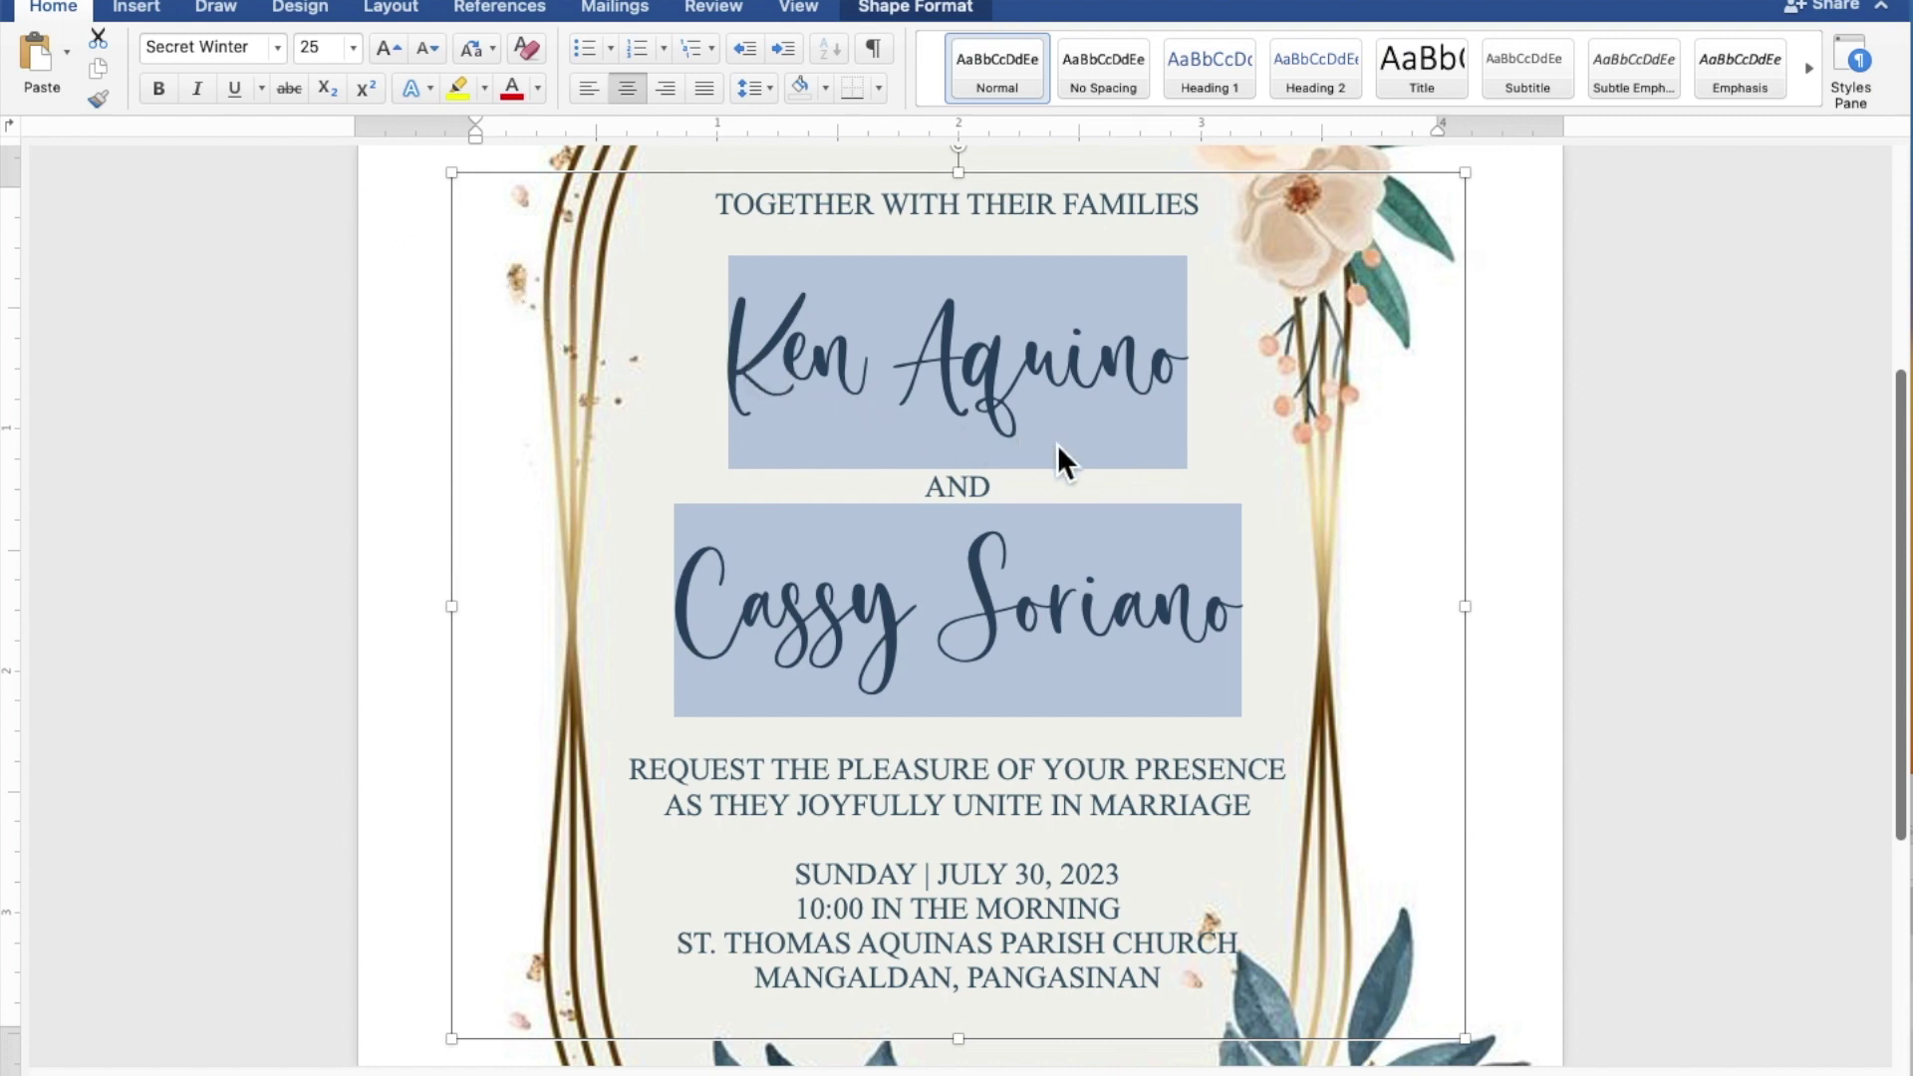
Step: Zoom out to see the full invitation page within the floral frame
scroll(1060, 445, down, 5)
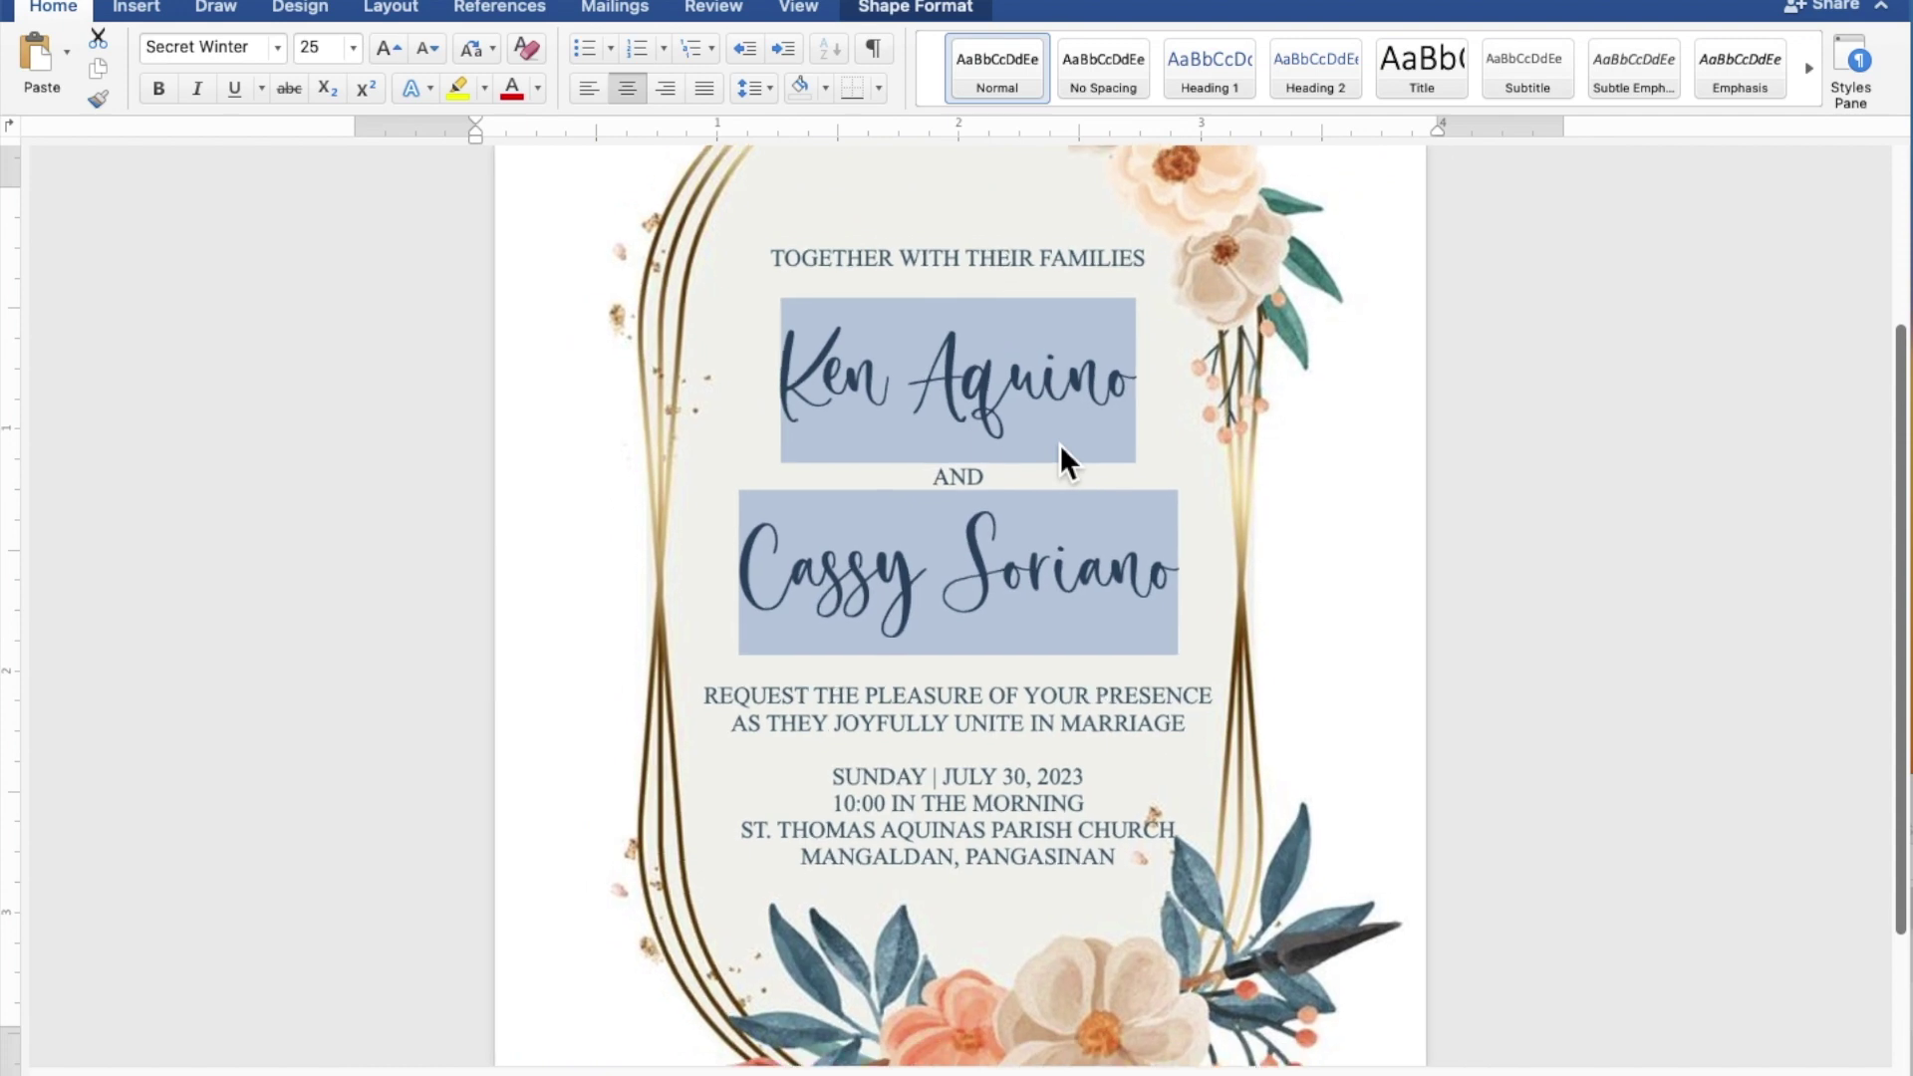
scroll(1060, 445, down, 5)
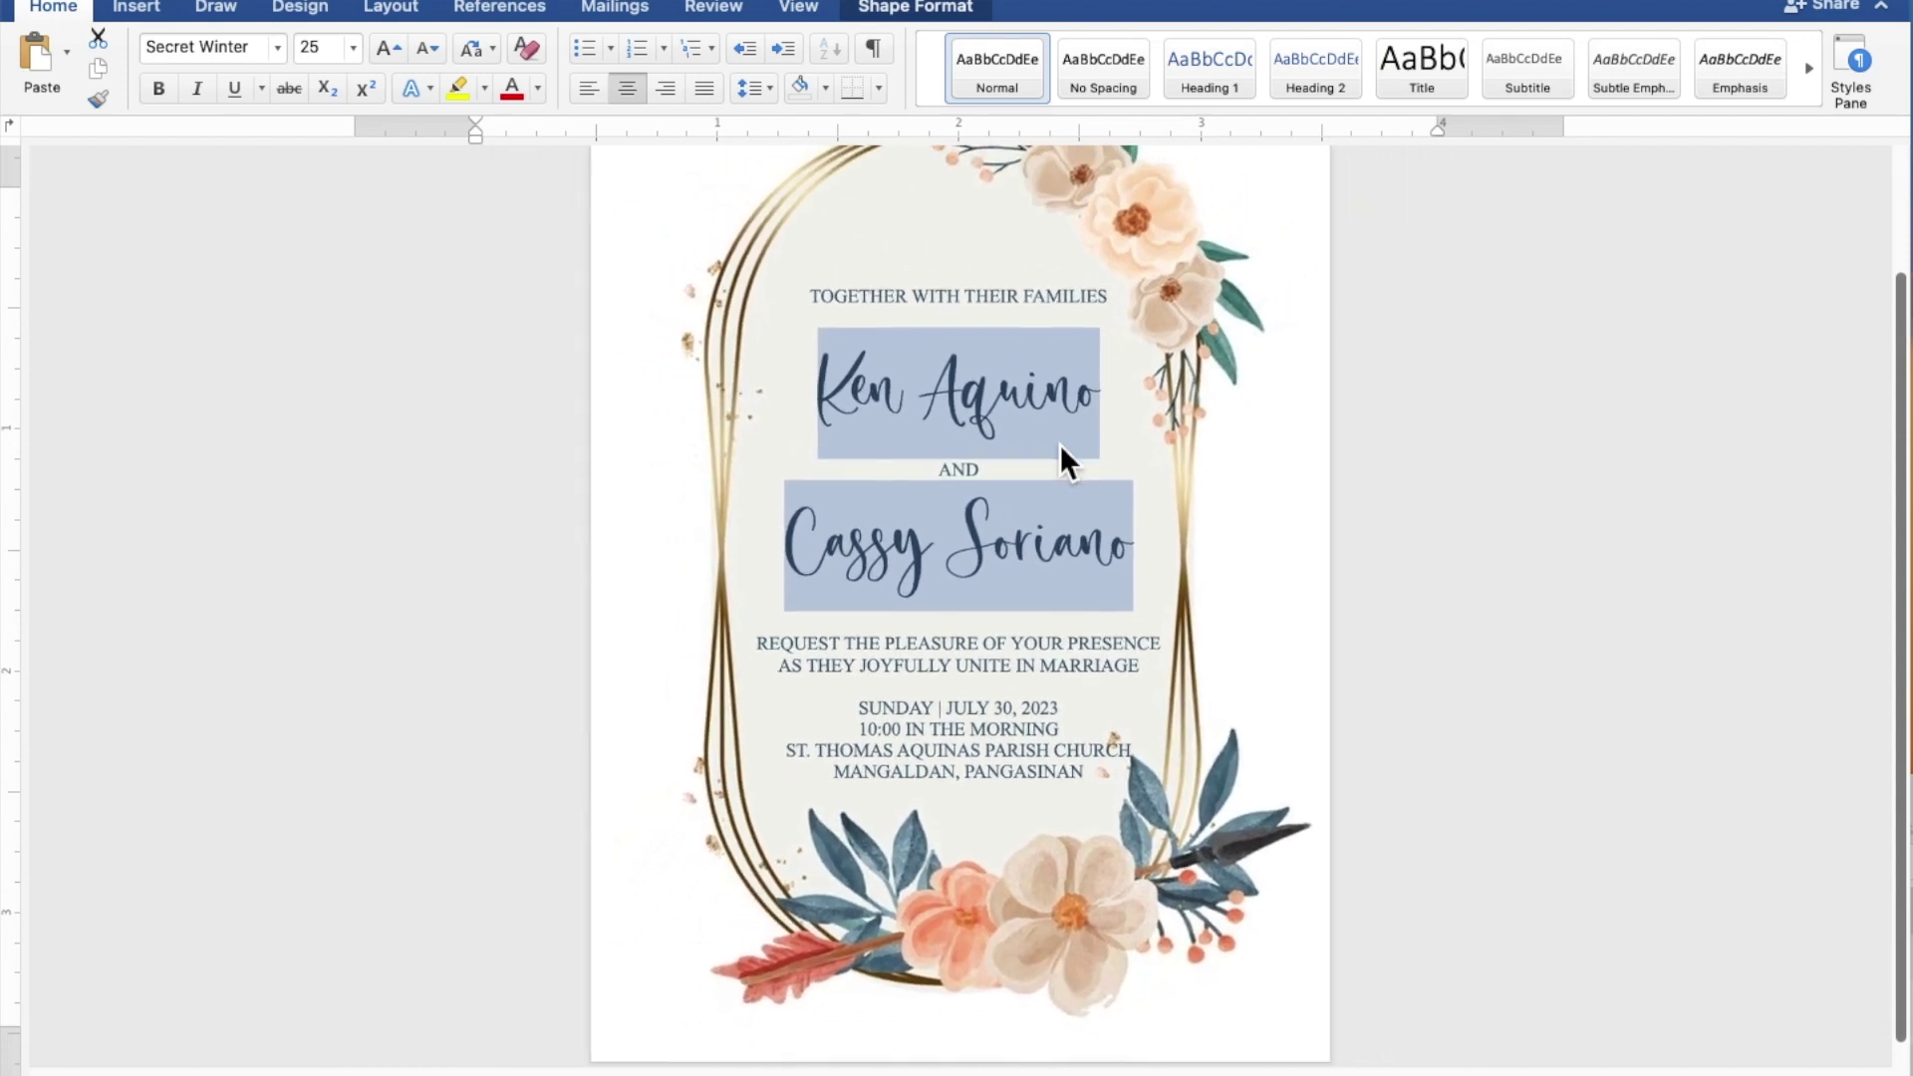
scroll(1060, 444, down, 5)
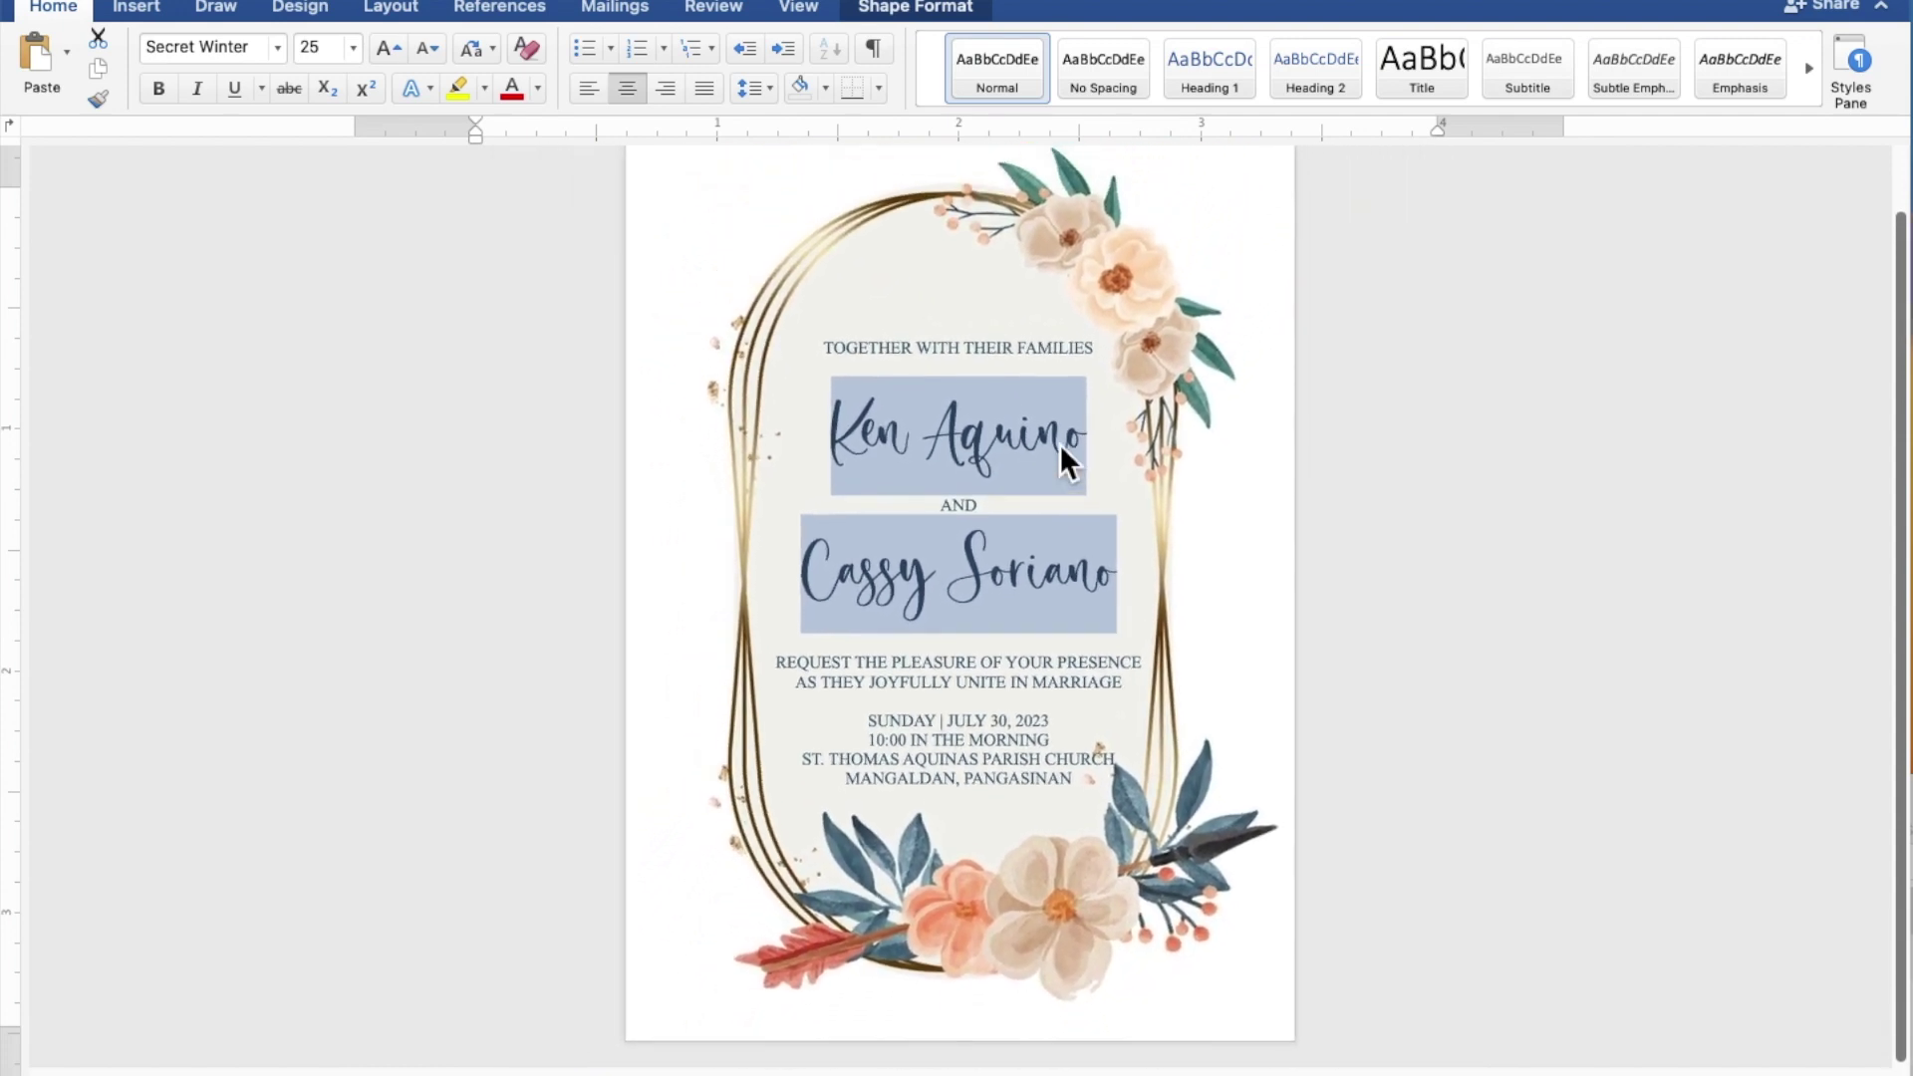
scroll(1060, 445, down, 4)
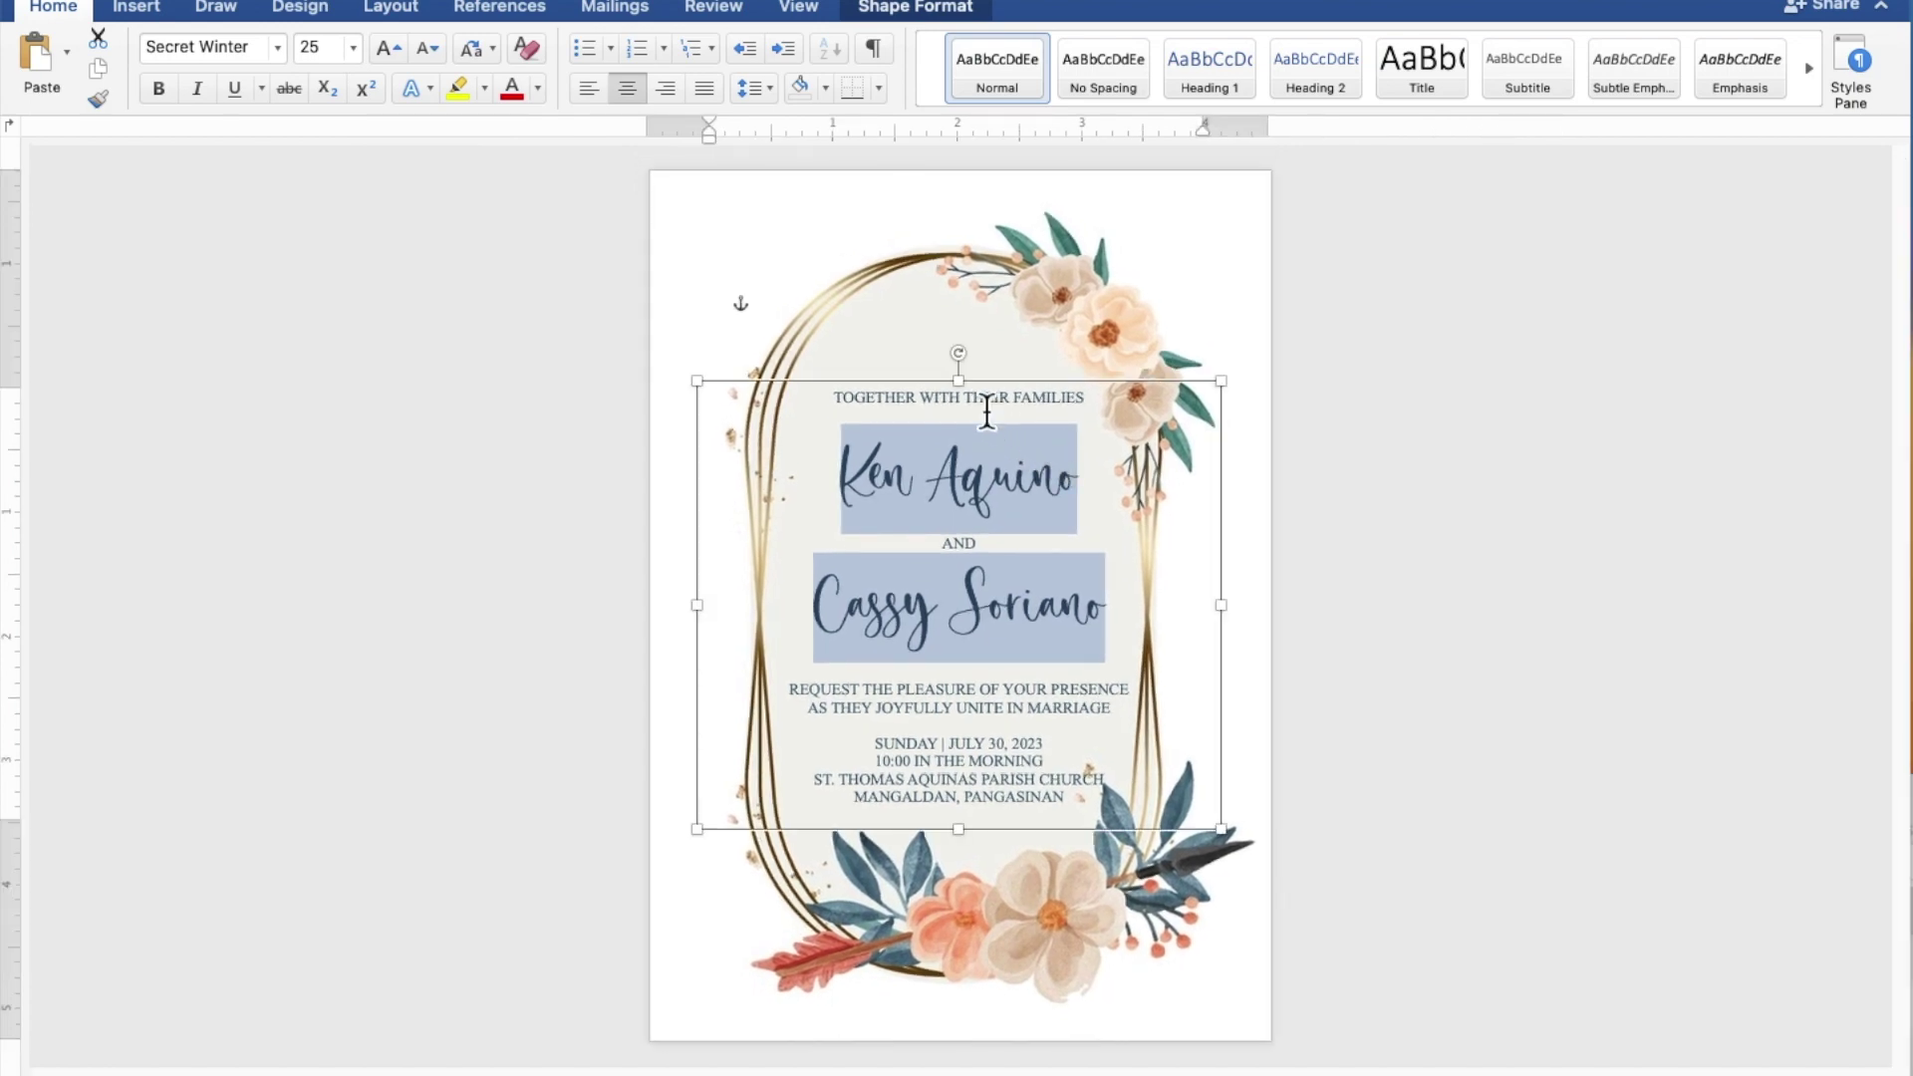
Step: Enlarge the text box at top and bottom and nudge it down so 'Reception to follow' fits inside the frame
drag(980, 397, 979, 345)
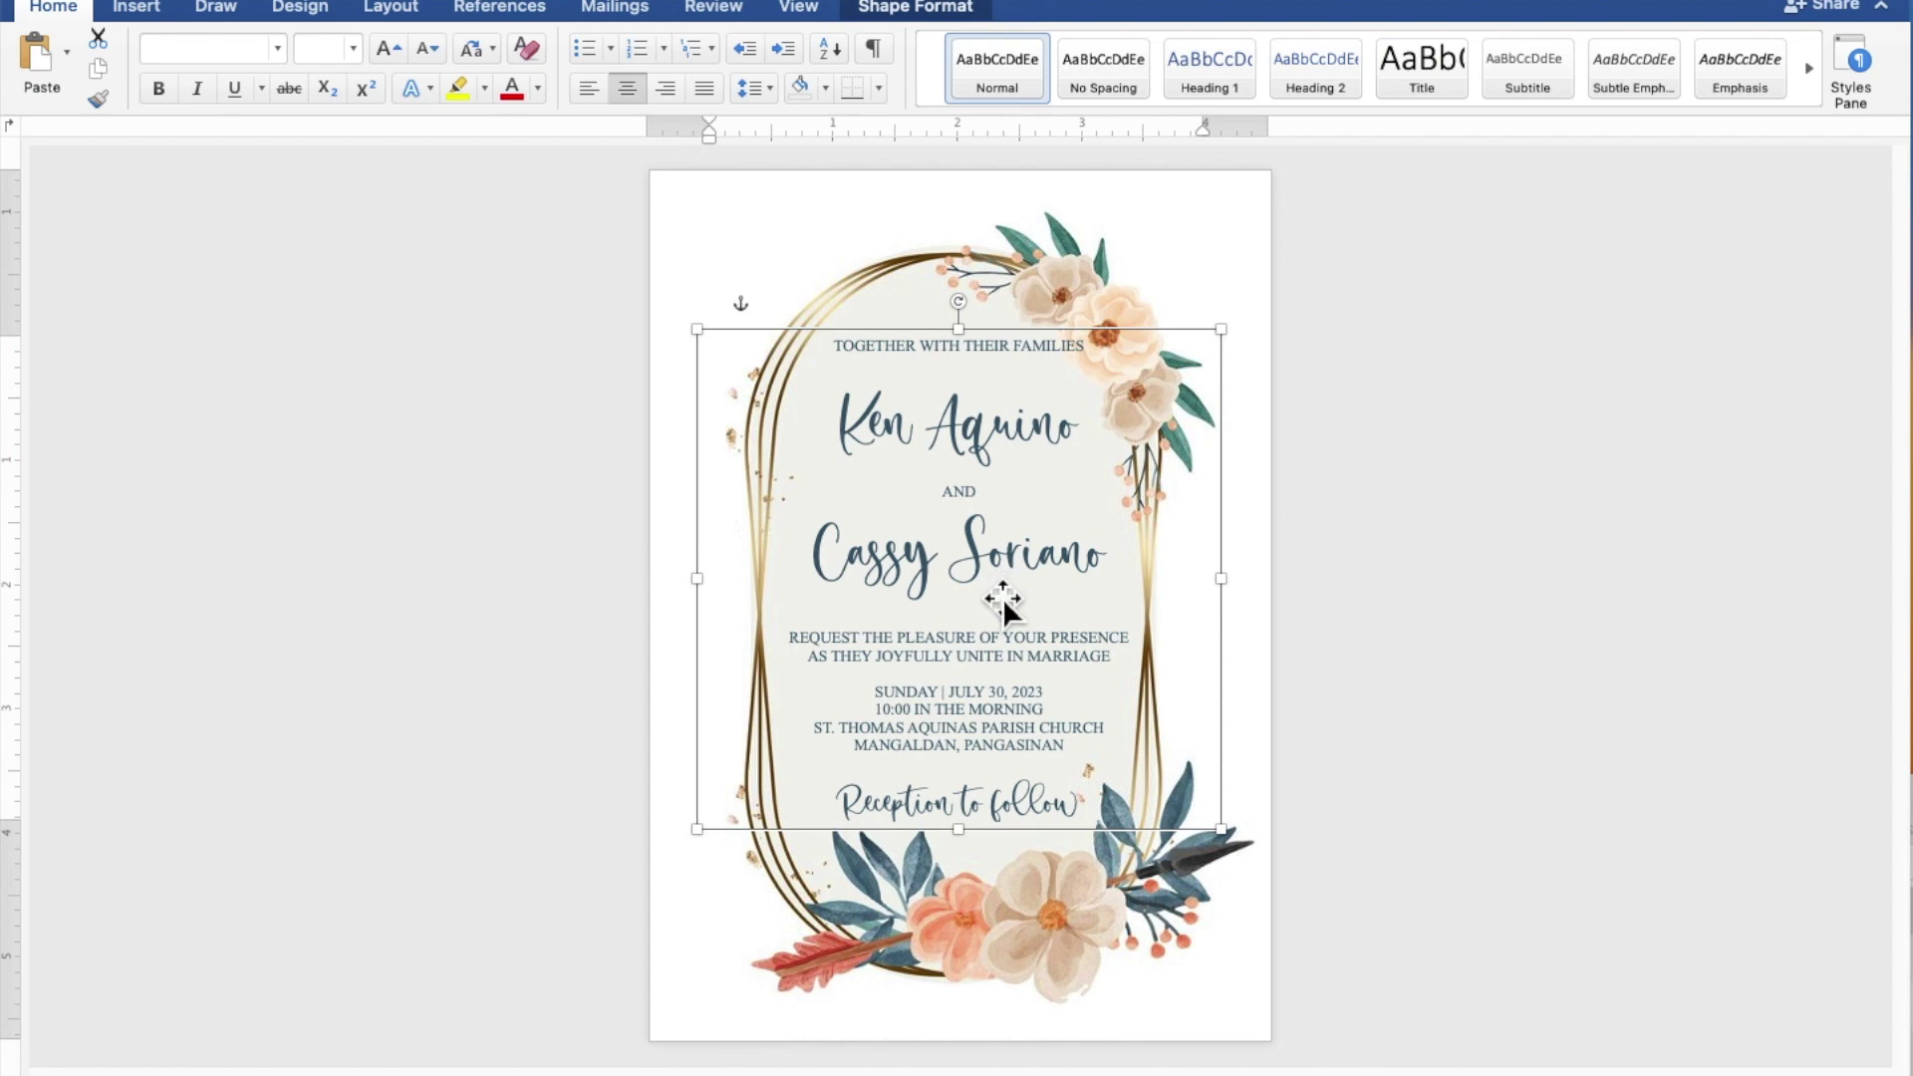
drag(972, 847, 962, 844)
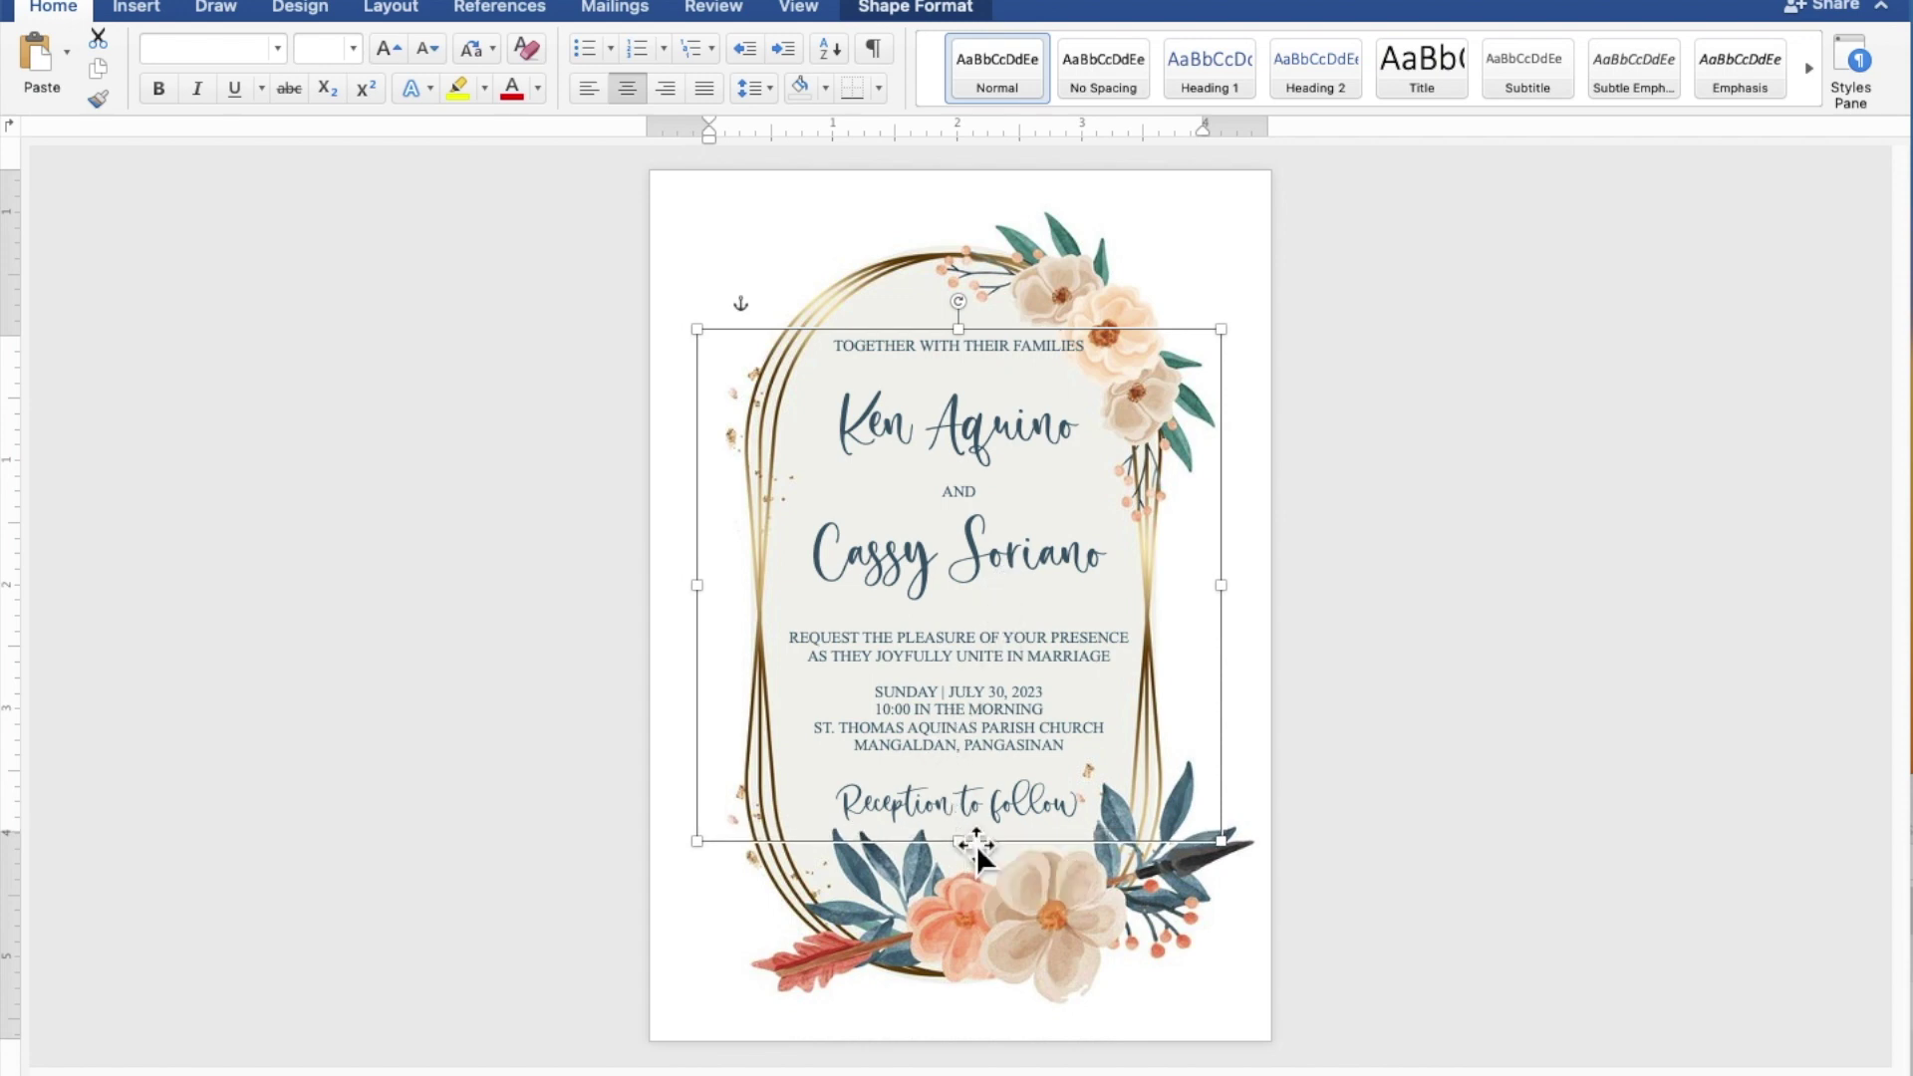
drag(991, 805, 995, 813)
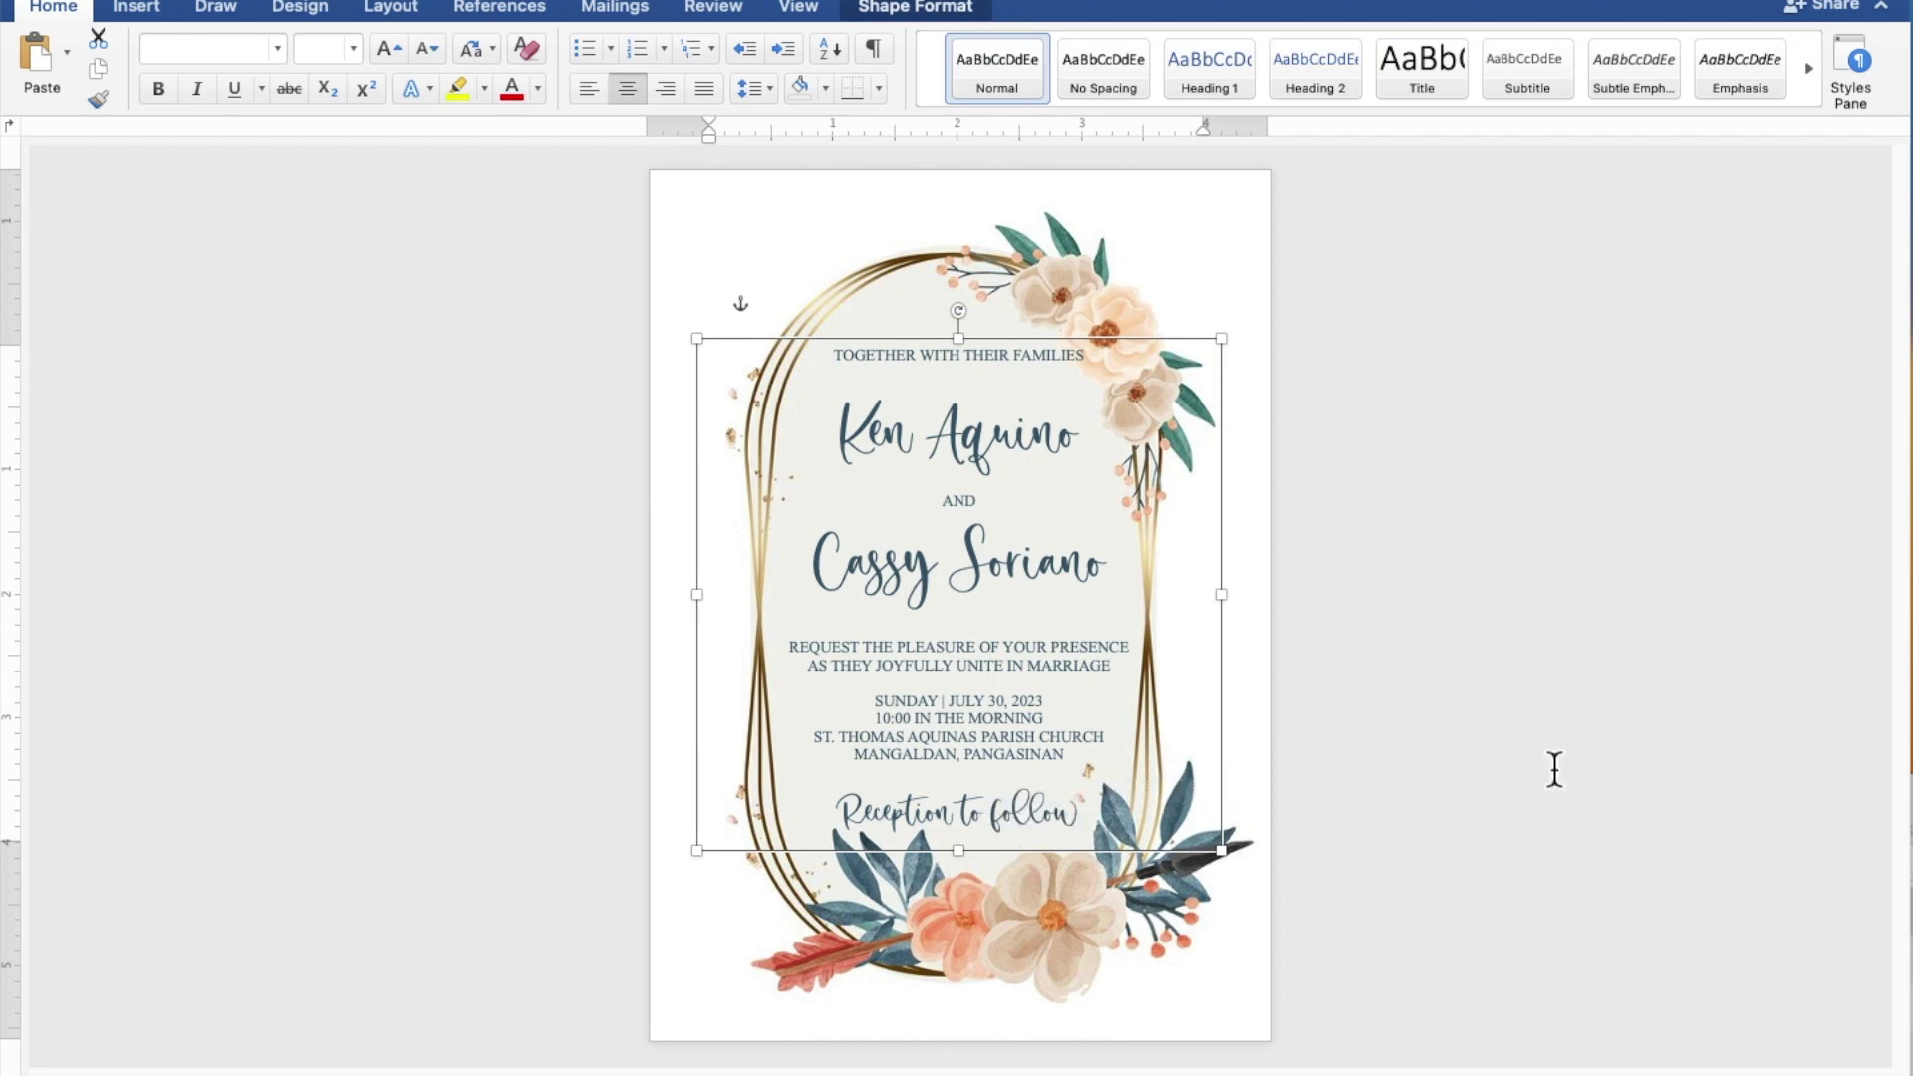
click(1660, 749)
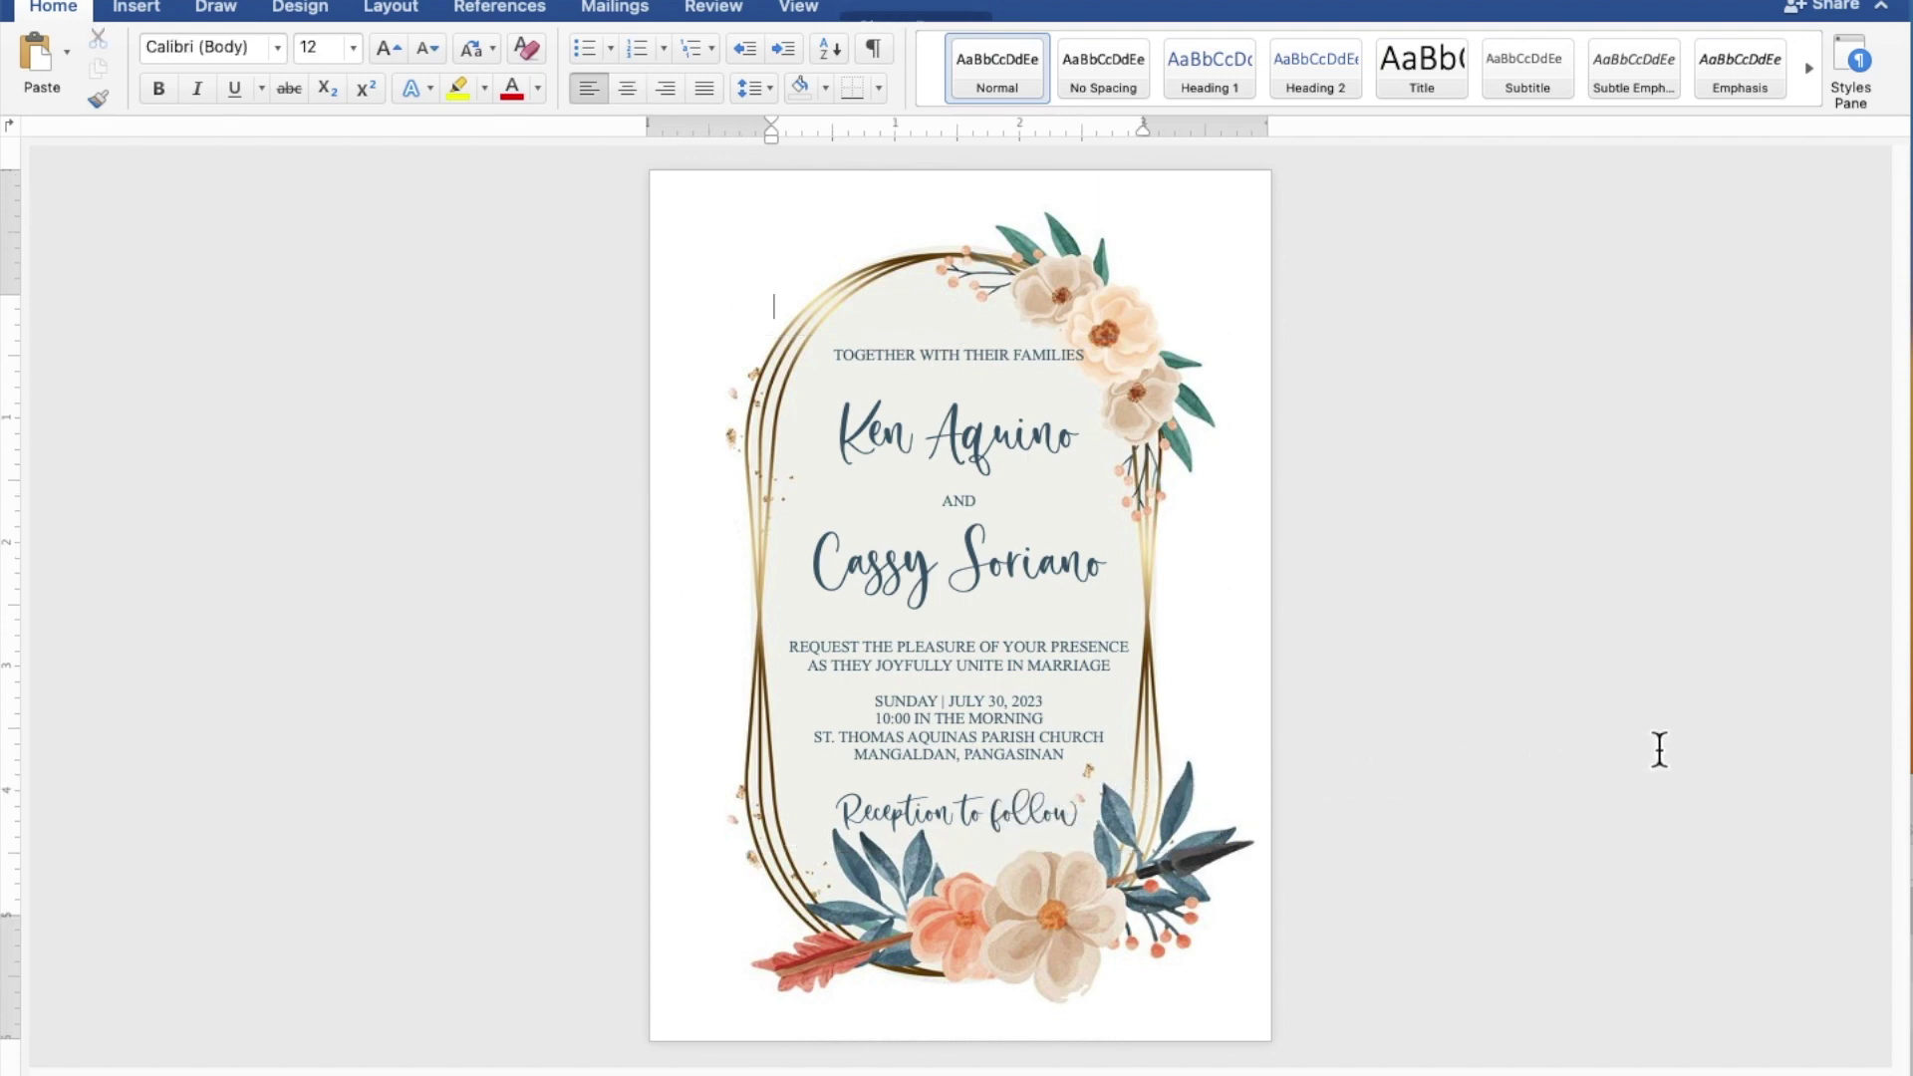